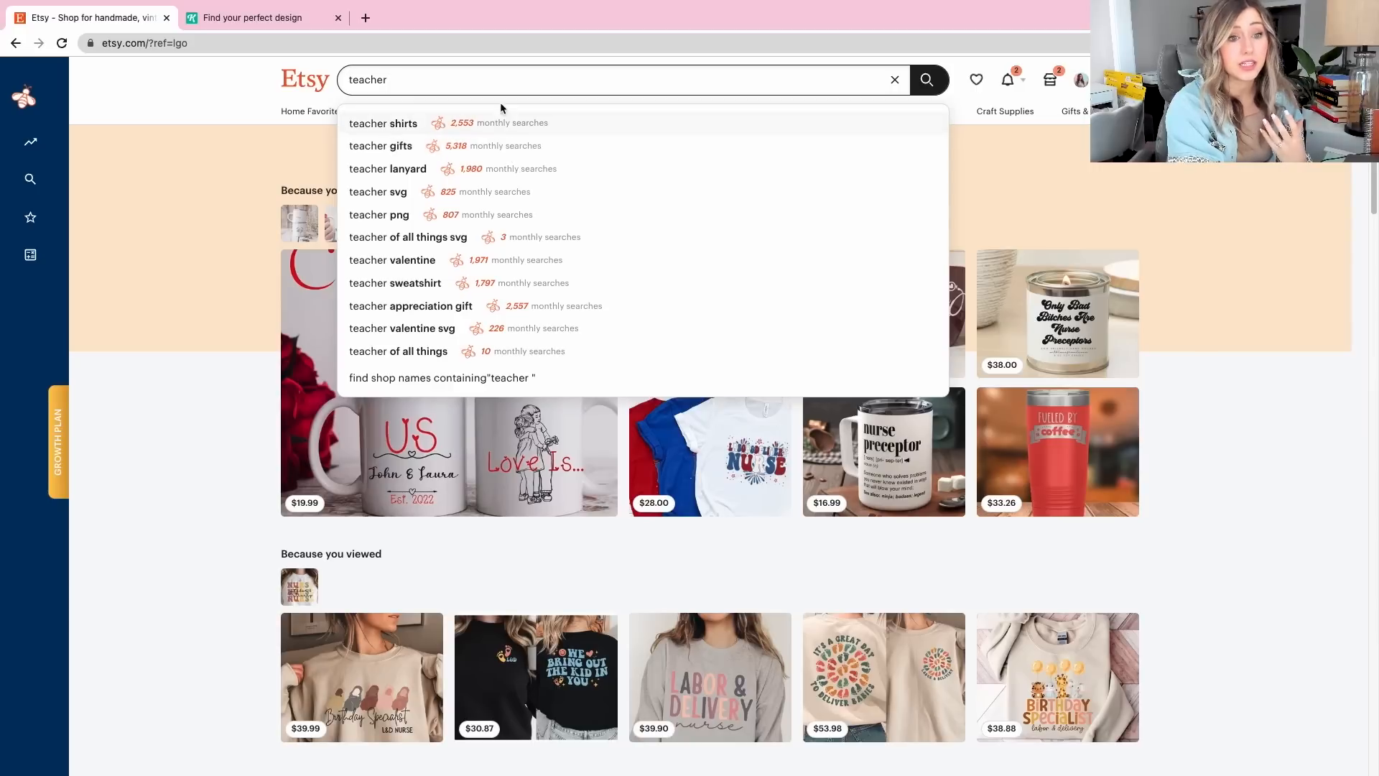
Search Etsy for "teacher shirts"
text(rts)
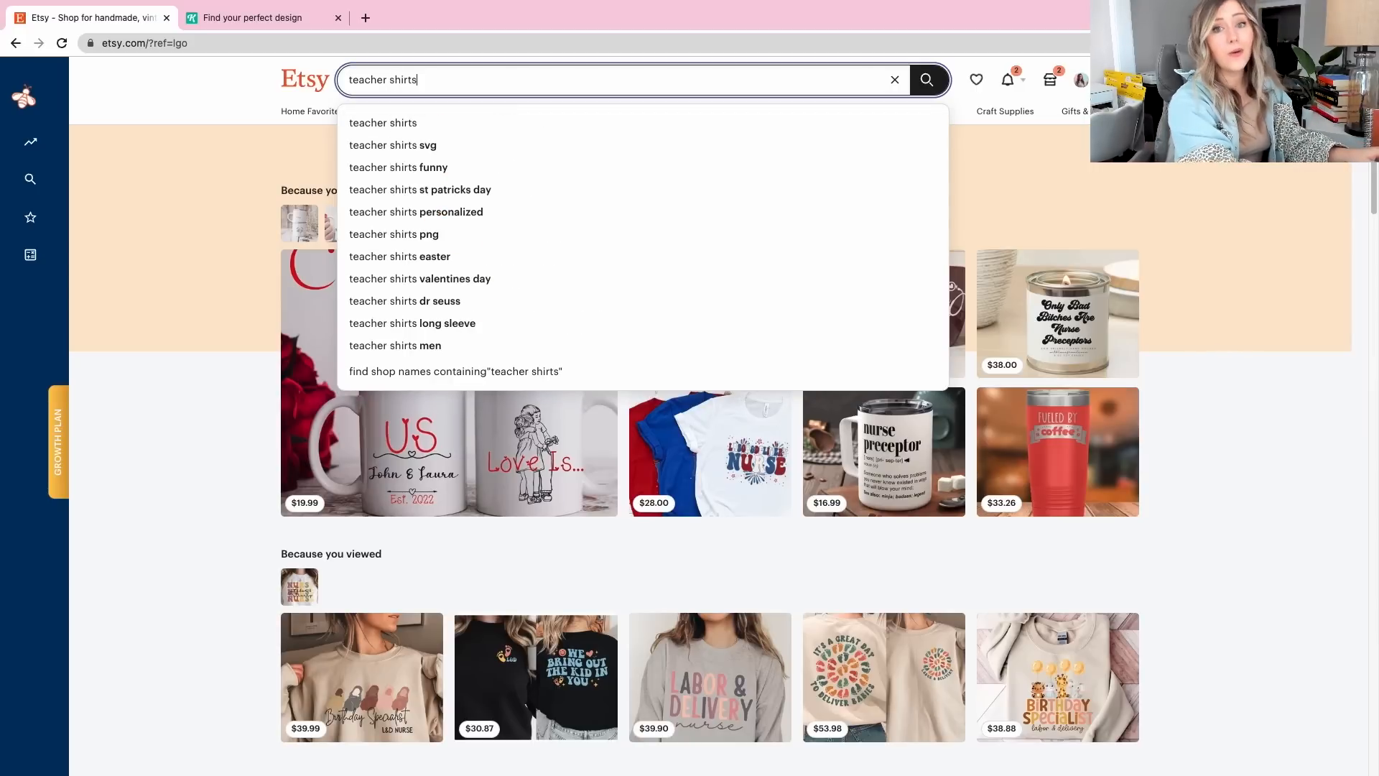
key(Return)
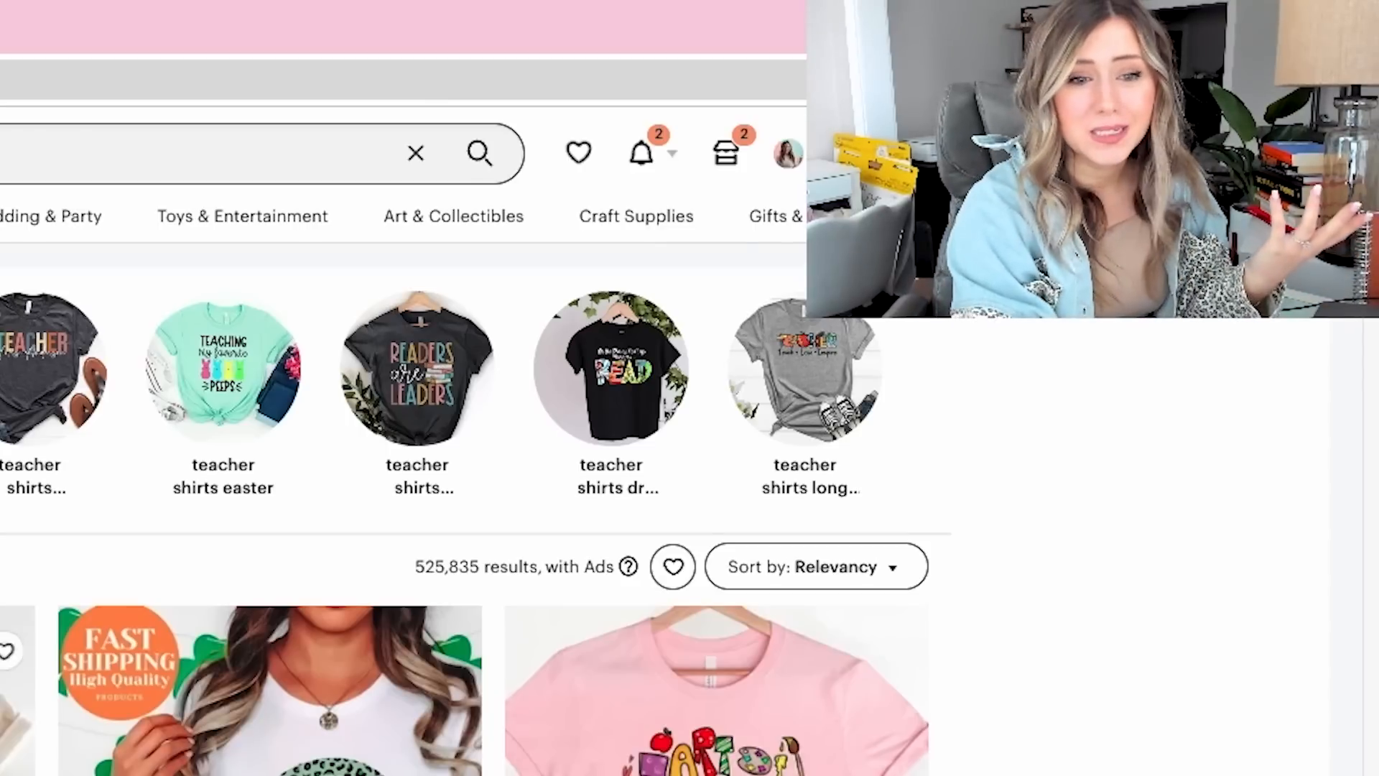
Look through the teacher shirt results for popular designs and open the "Take a Look it's in a Book Shirt" listing
scroll(475, 503, down, 10)
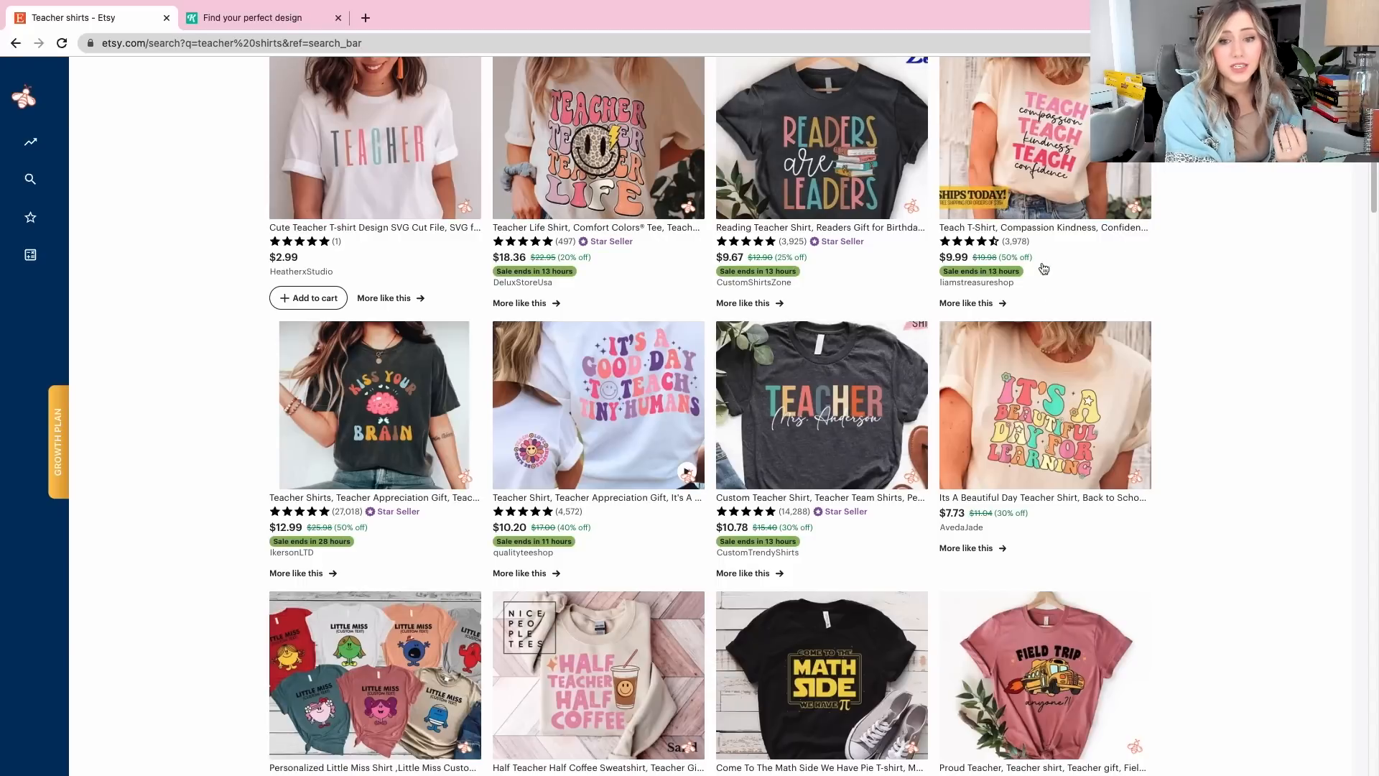
scroll(1187, 374, down, 2)
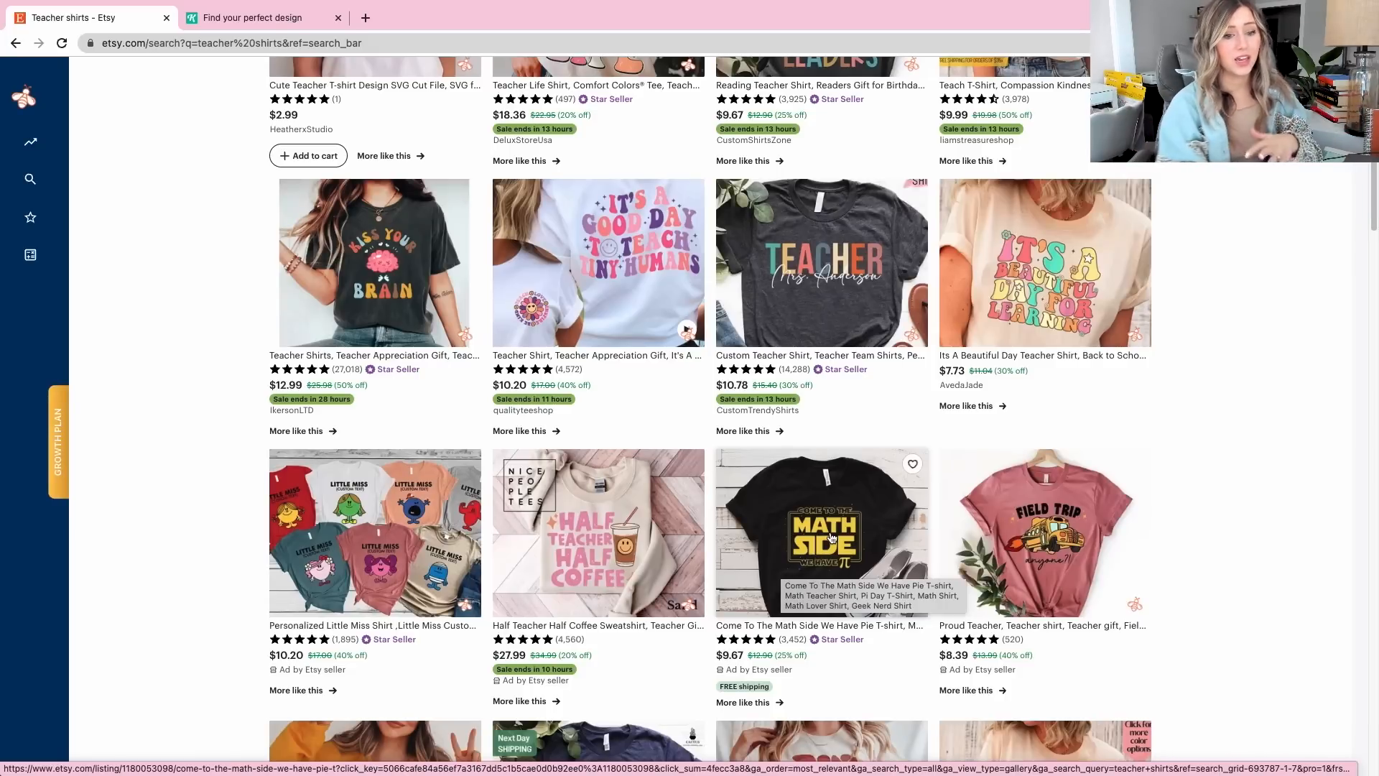
scroll(829, 603, down, 3)
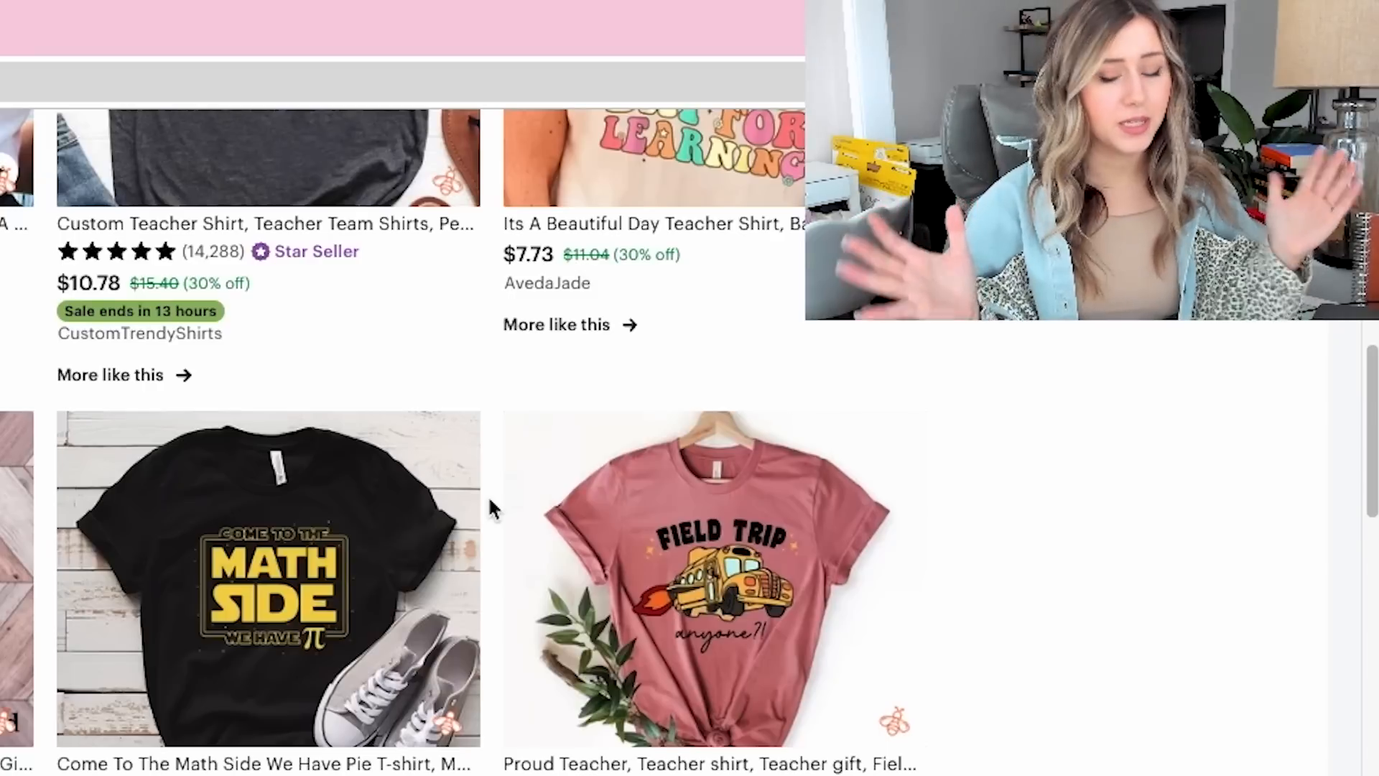
scroll(928, 311, down, 8)
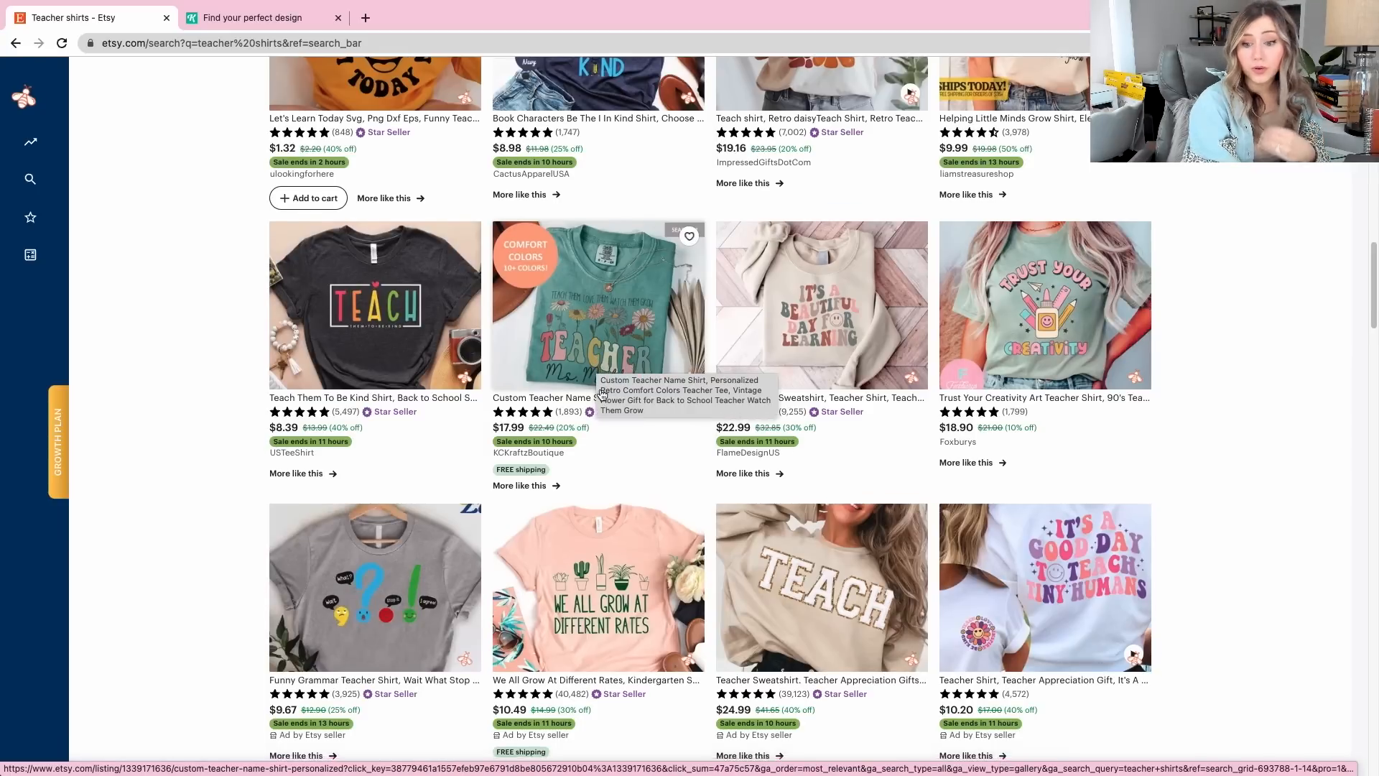
scroll(602, 394, down, 3)
scroll(1044, 487, down, 3)
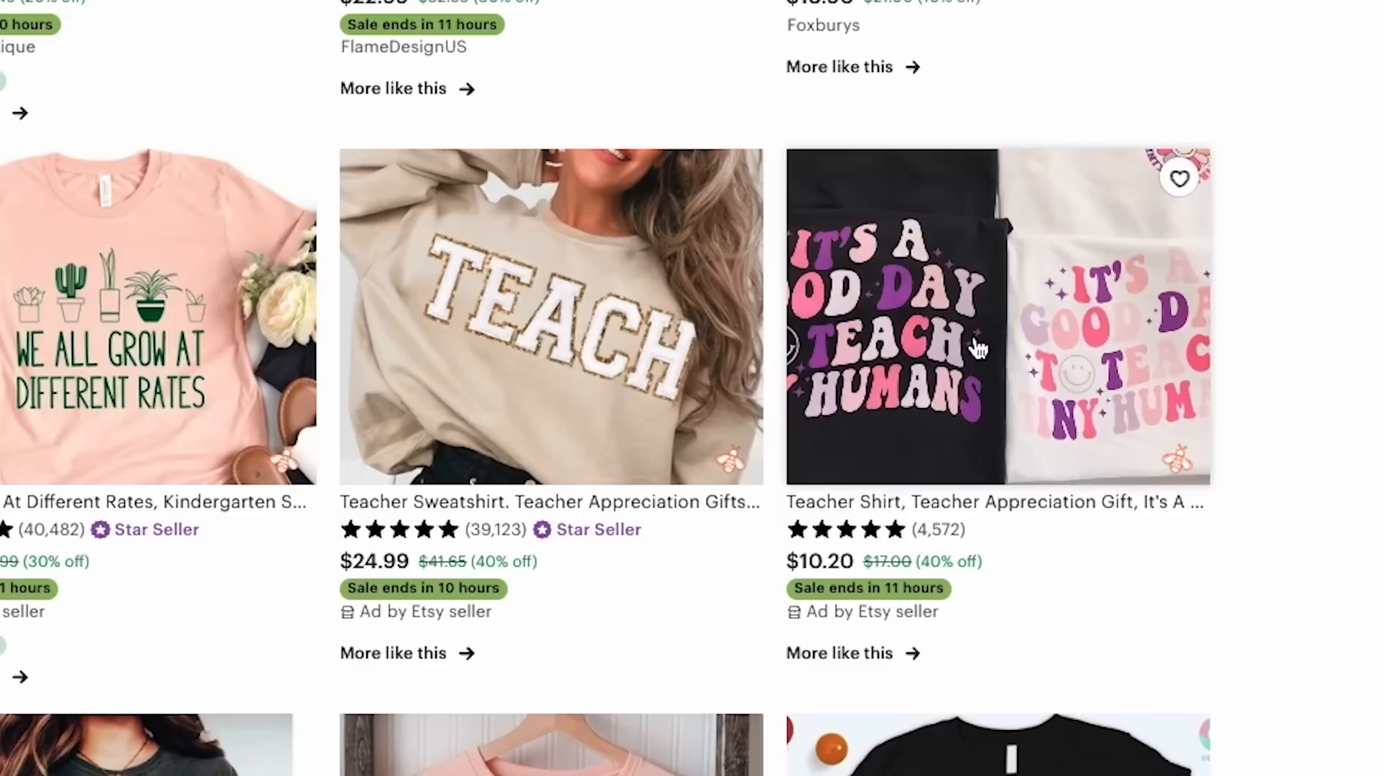
scroll(675, 431, down, 5)
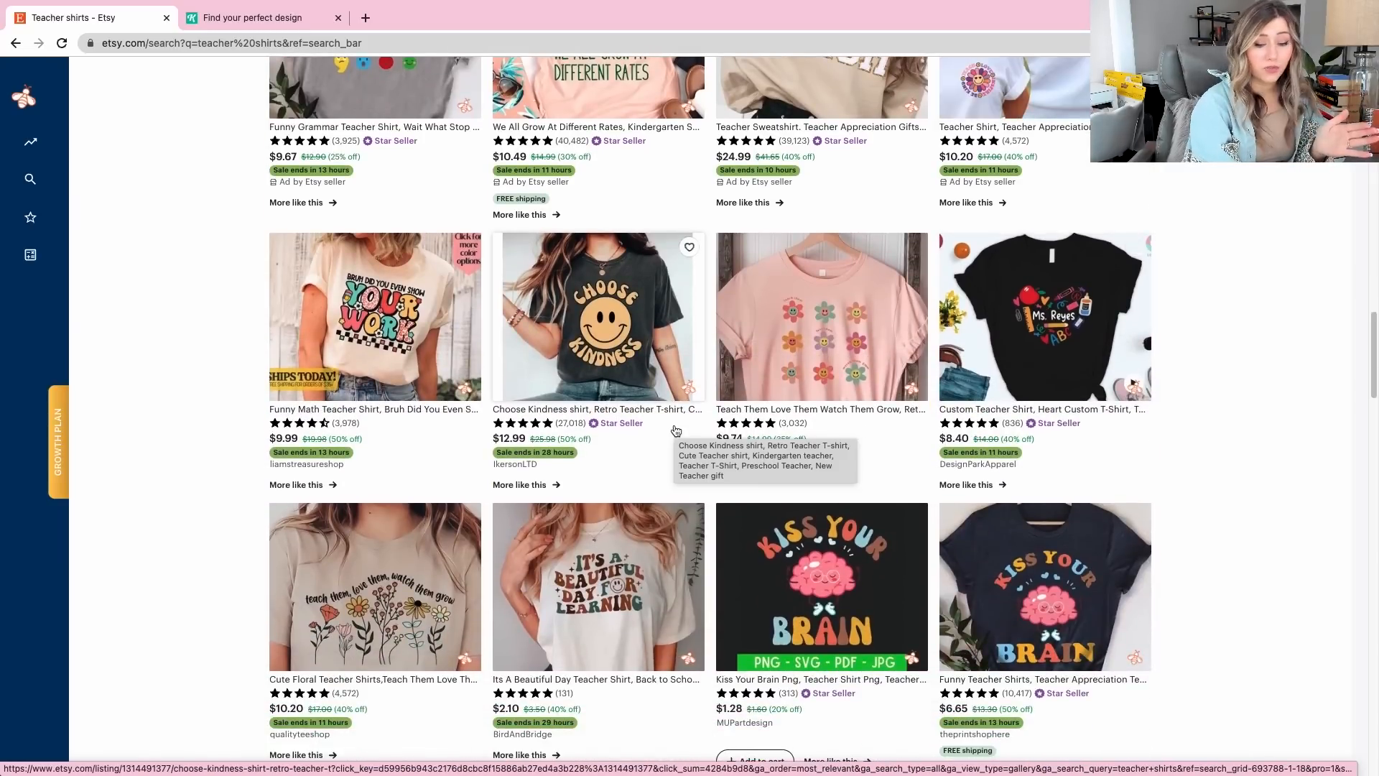
scroll(675, 431, down, 3)
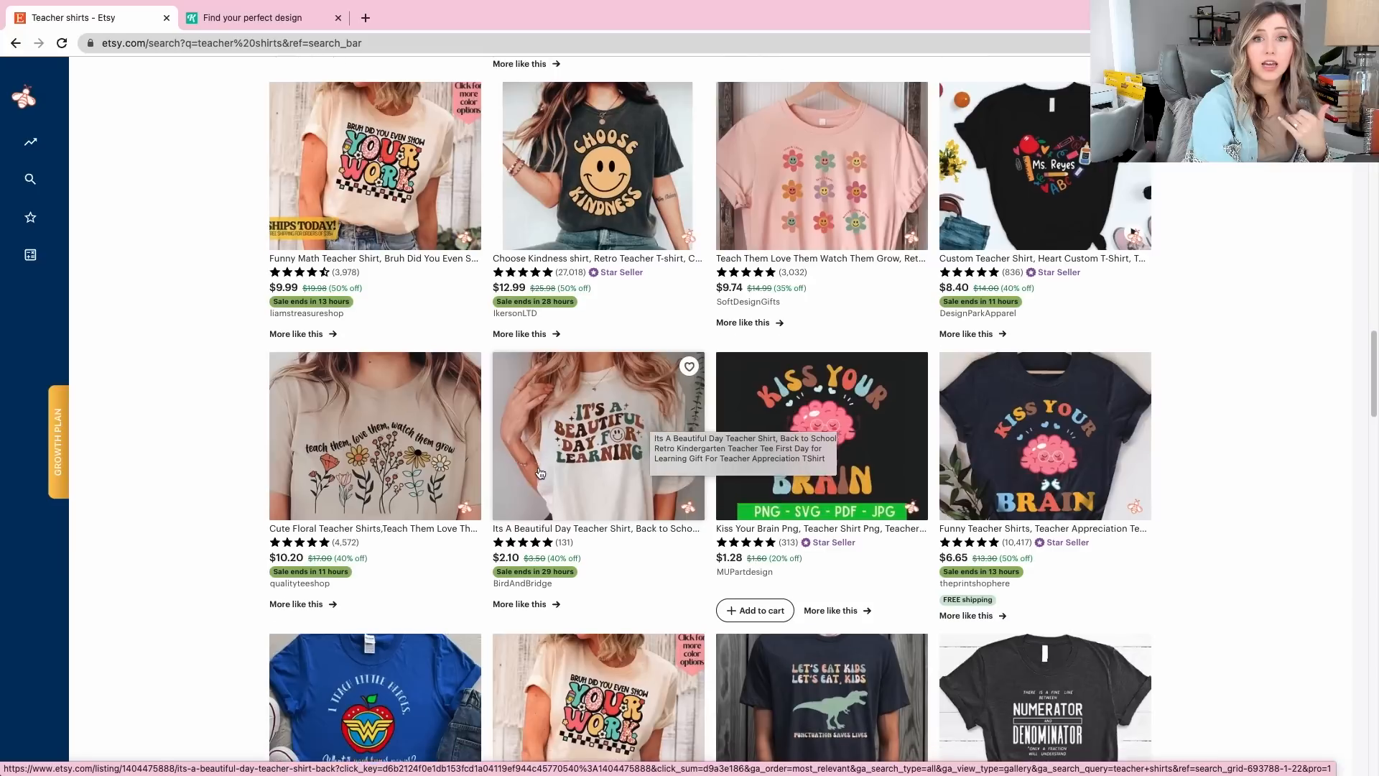
scroll(568, 403, down, 4)
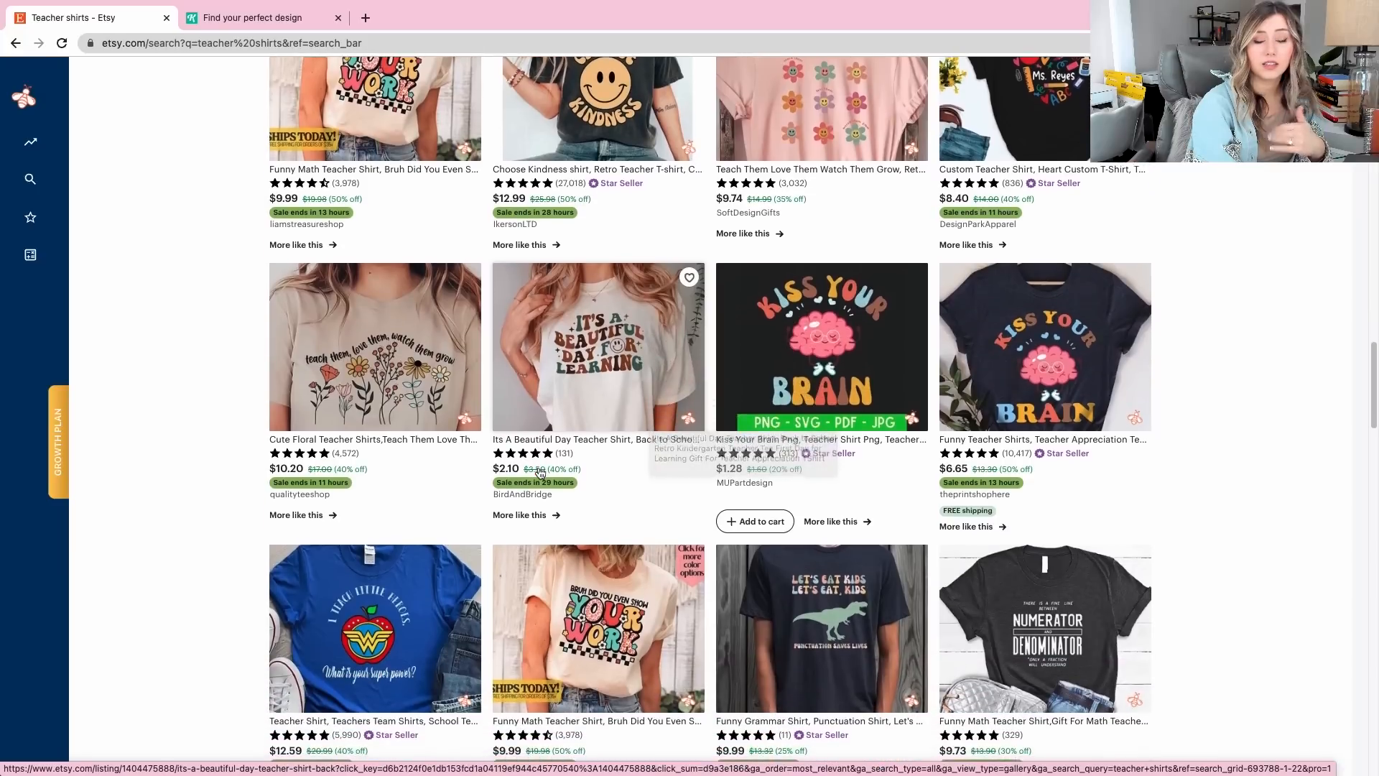
scroll(540, 472, down, 3)
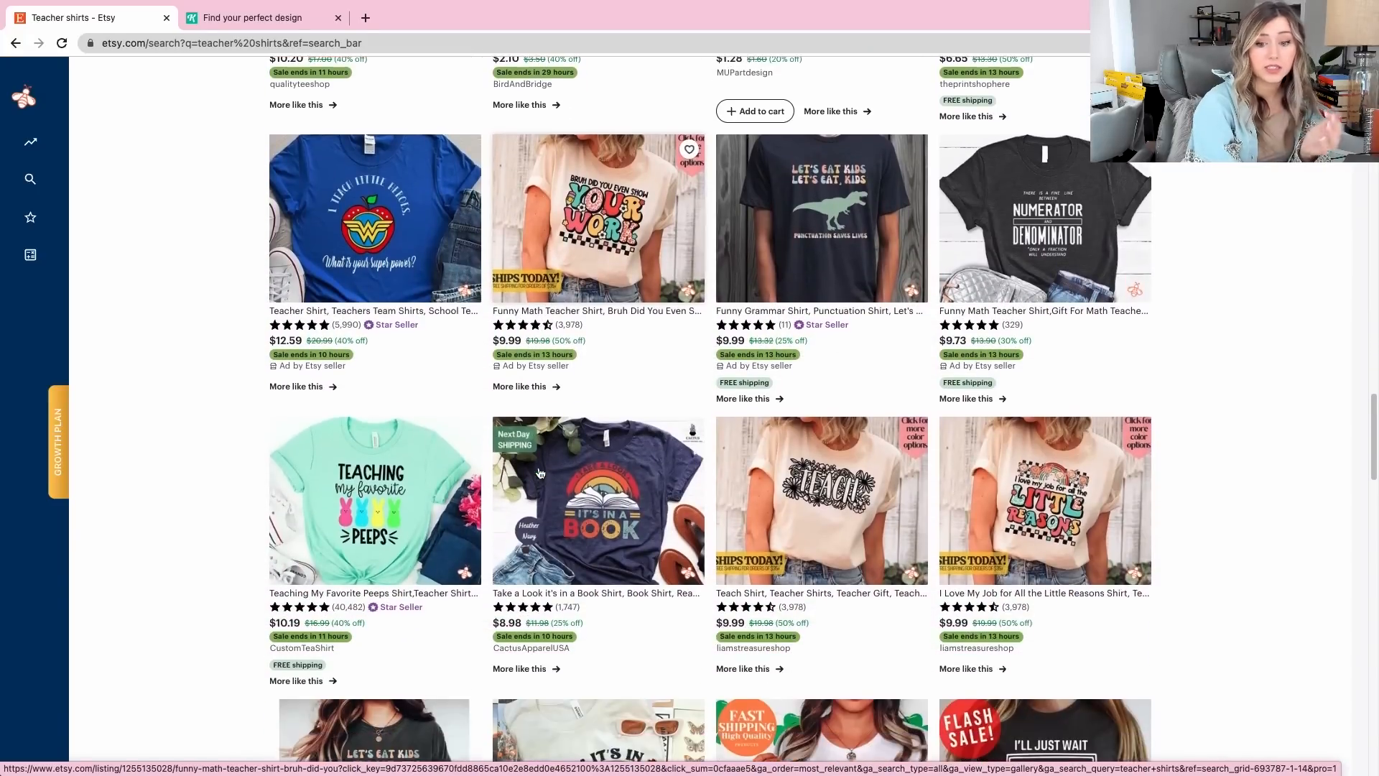
click(593, 431)
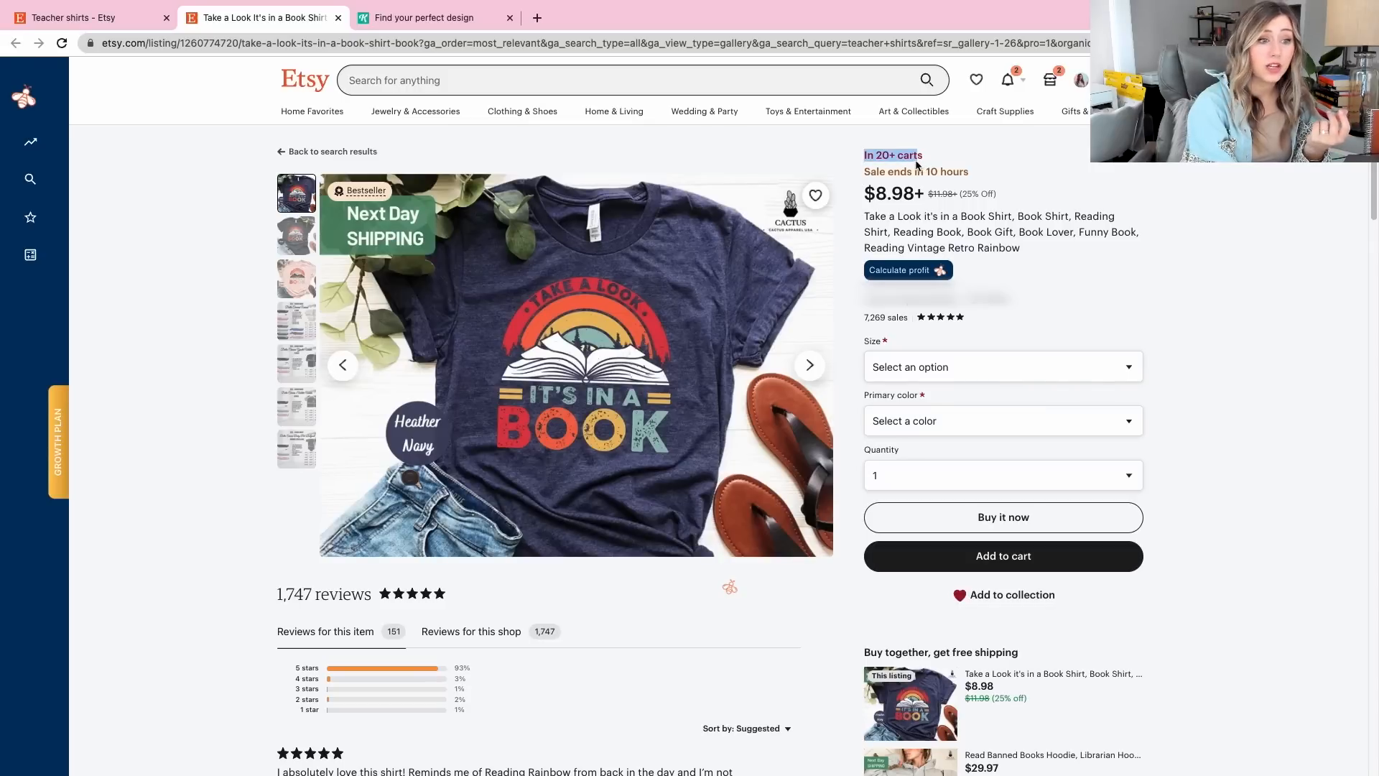
Open EverBee's Product Analytics for the teacher shirts search results and sort the listings by estimated total sales, highest first
click(101, 17)
mouse_move(58, 142)
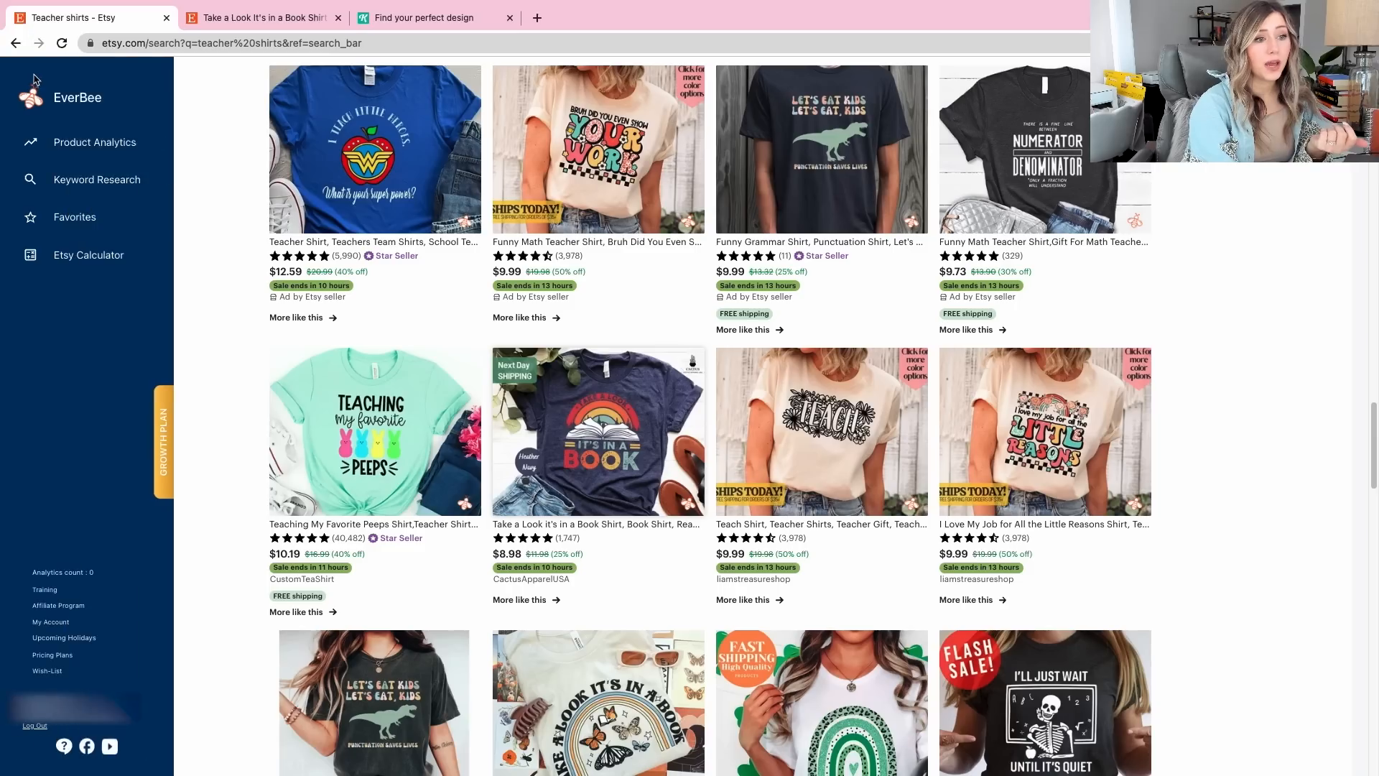
click(86, 144)
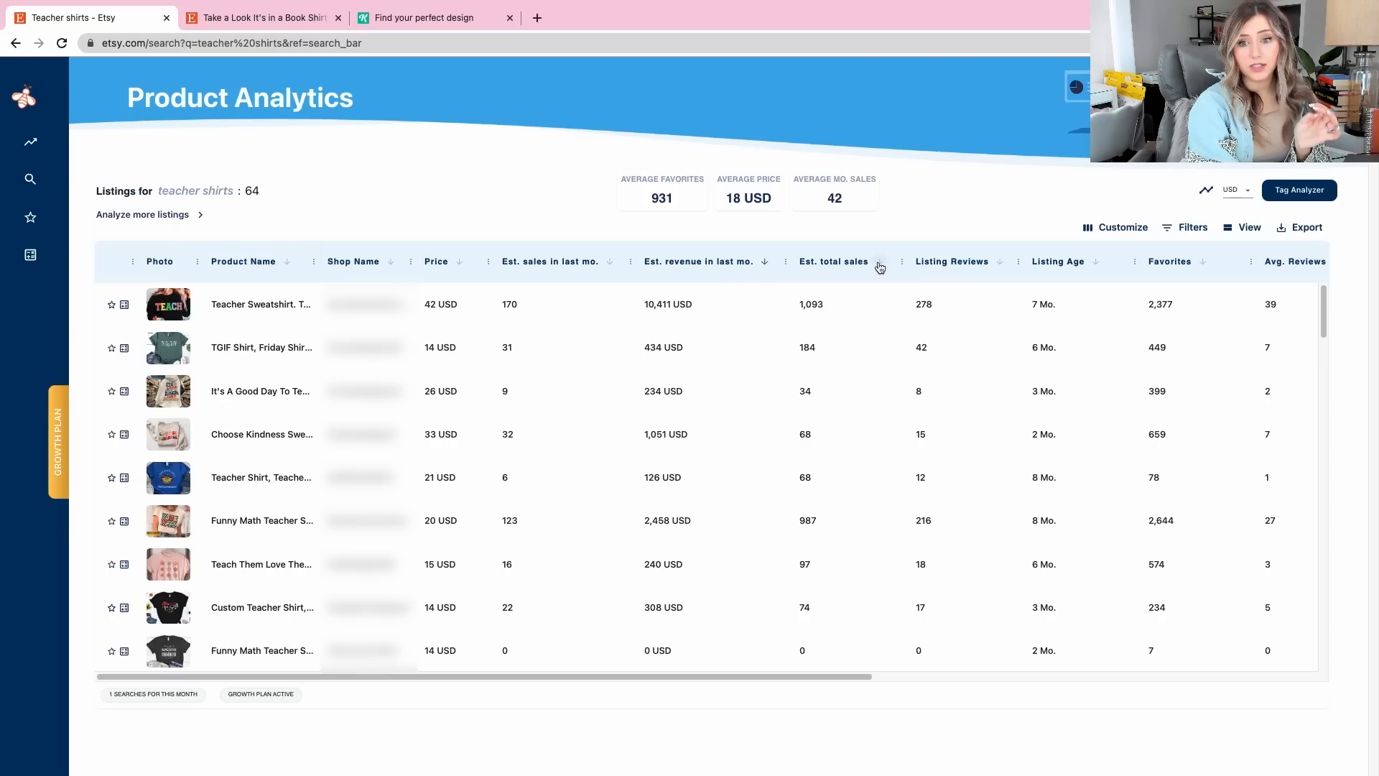
click(879, 263)
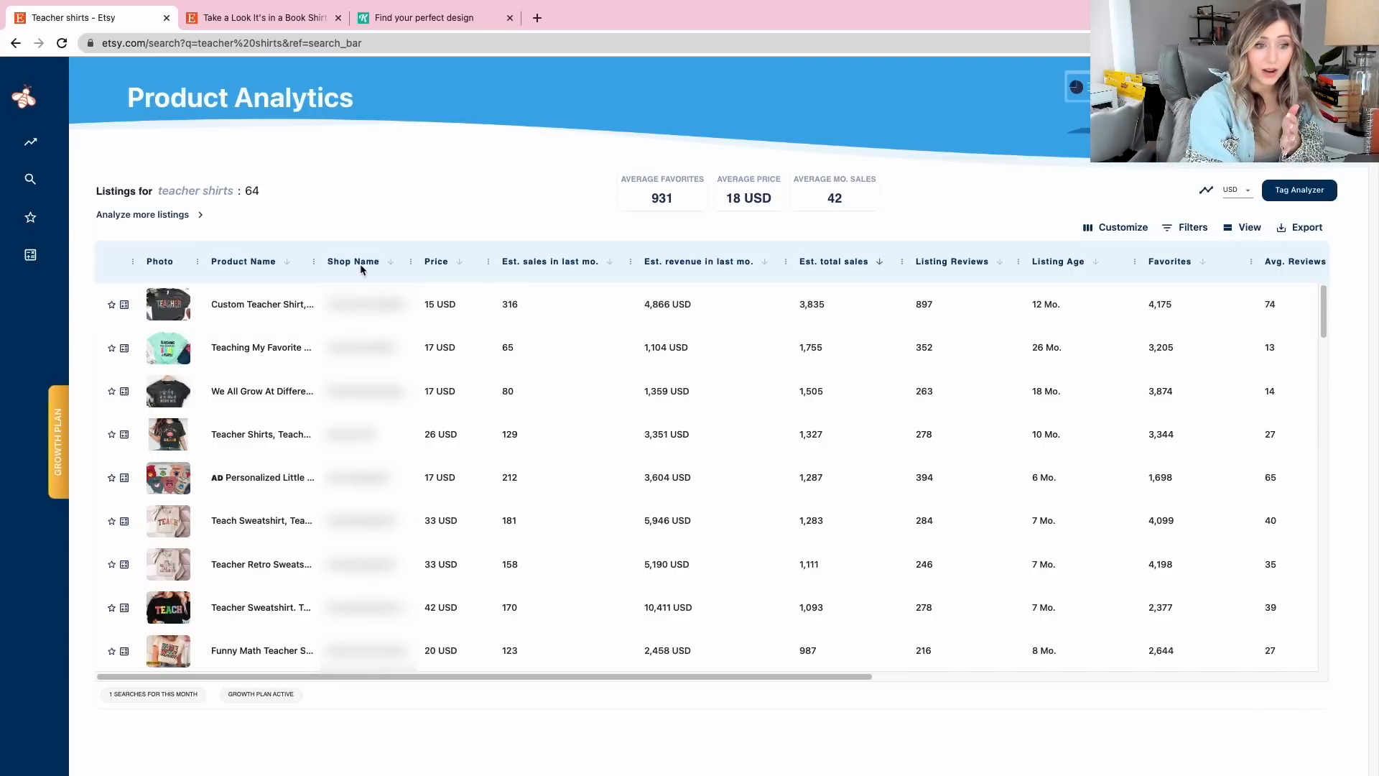
click(273, 308)
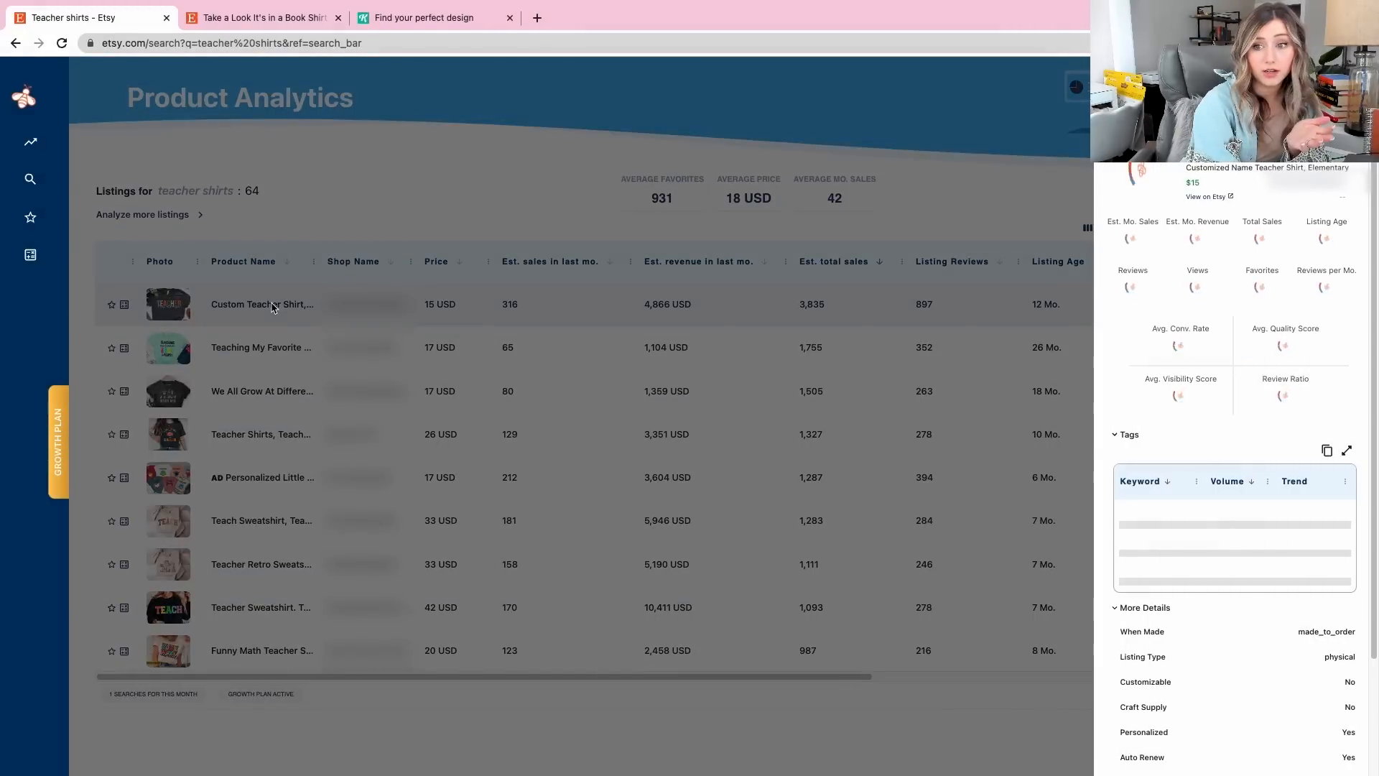
click(290, 309)
drag(287, 308, 622, 29)
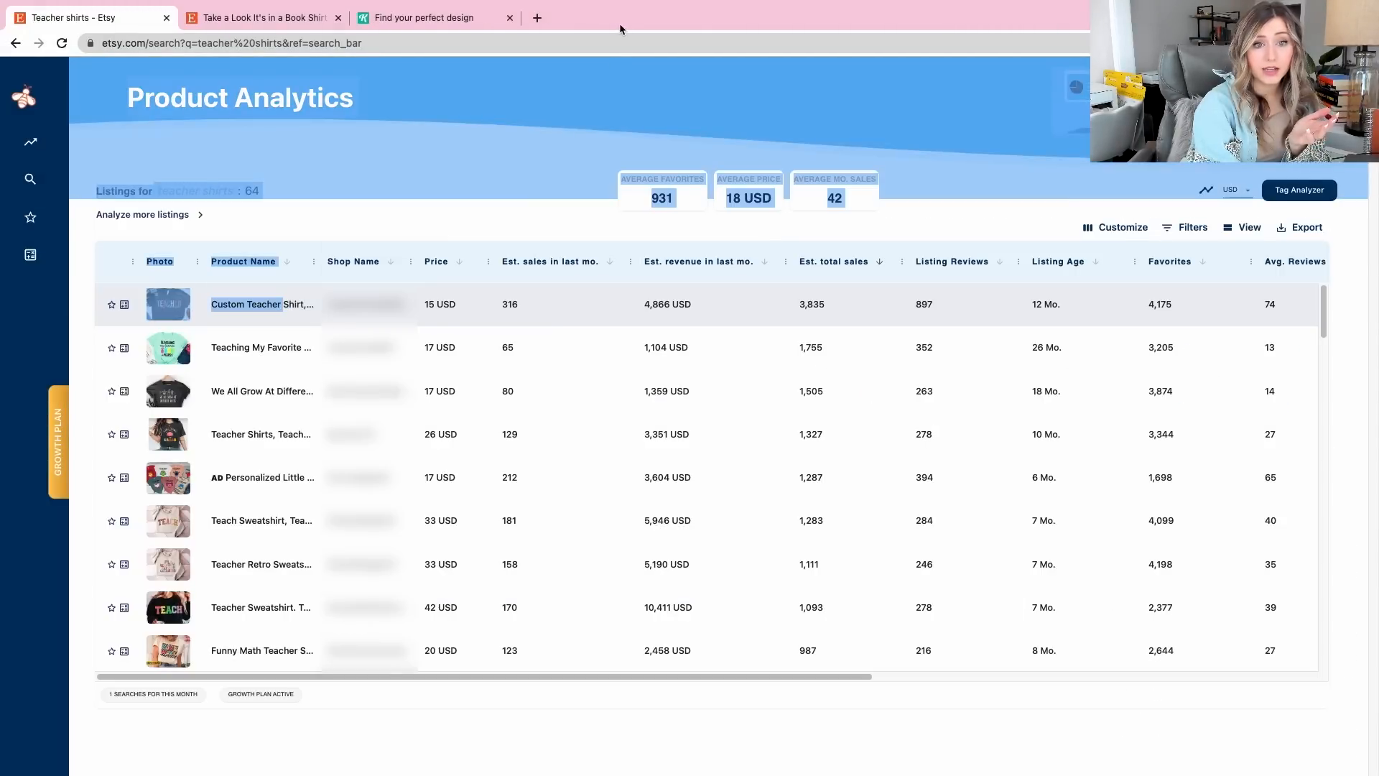
click(527, 106)
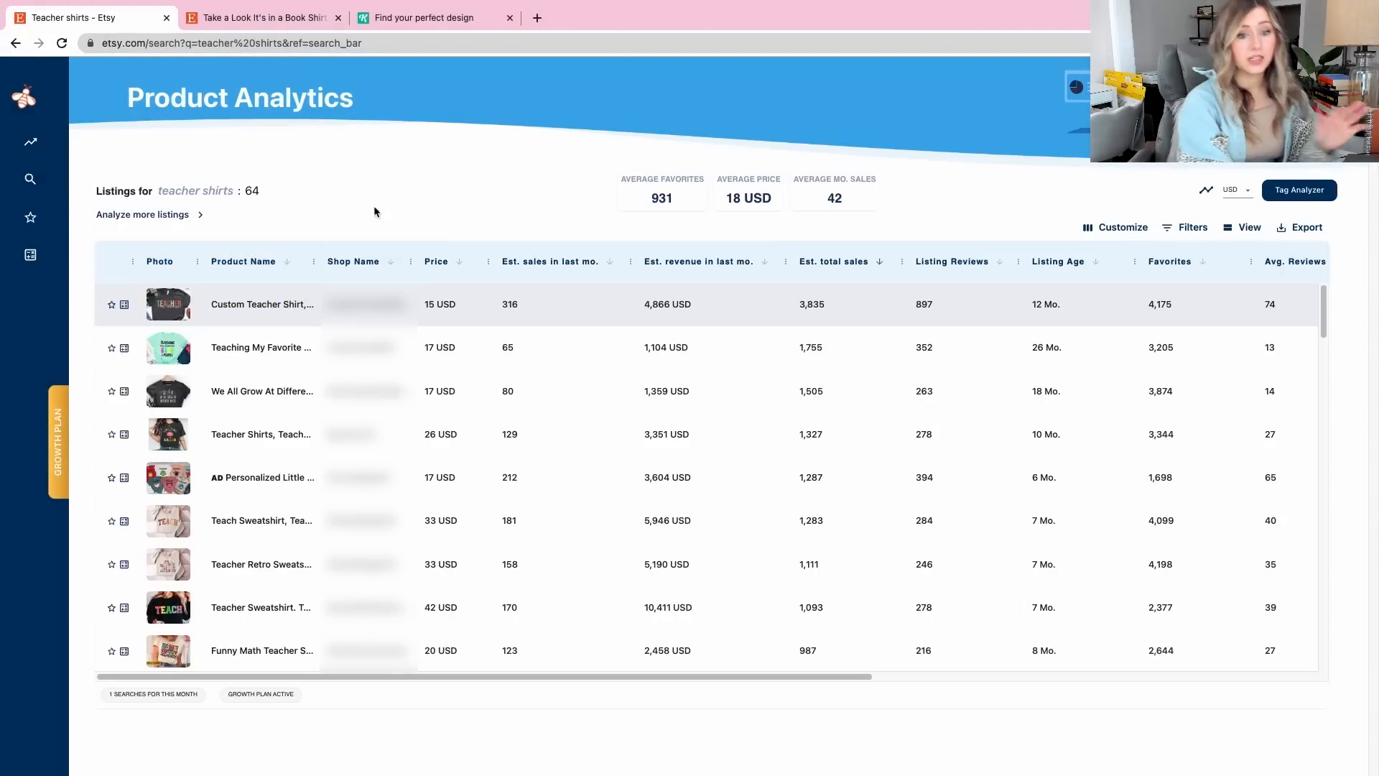
Open the Etsy listing of the top-selling Custom Teacher Shirt and examine its EverBee sales, views and tag statistics
right_click(271, 304)
click(244, 313)
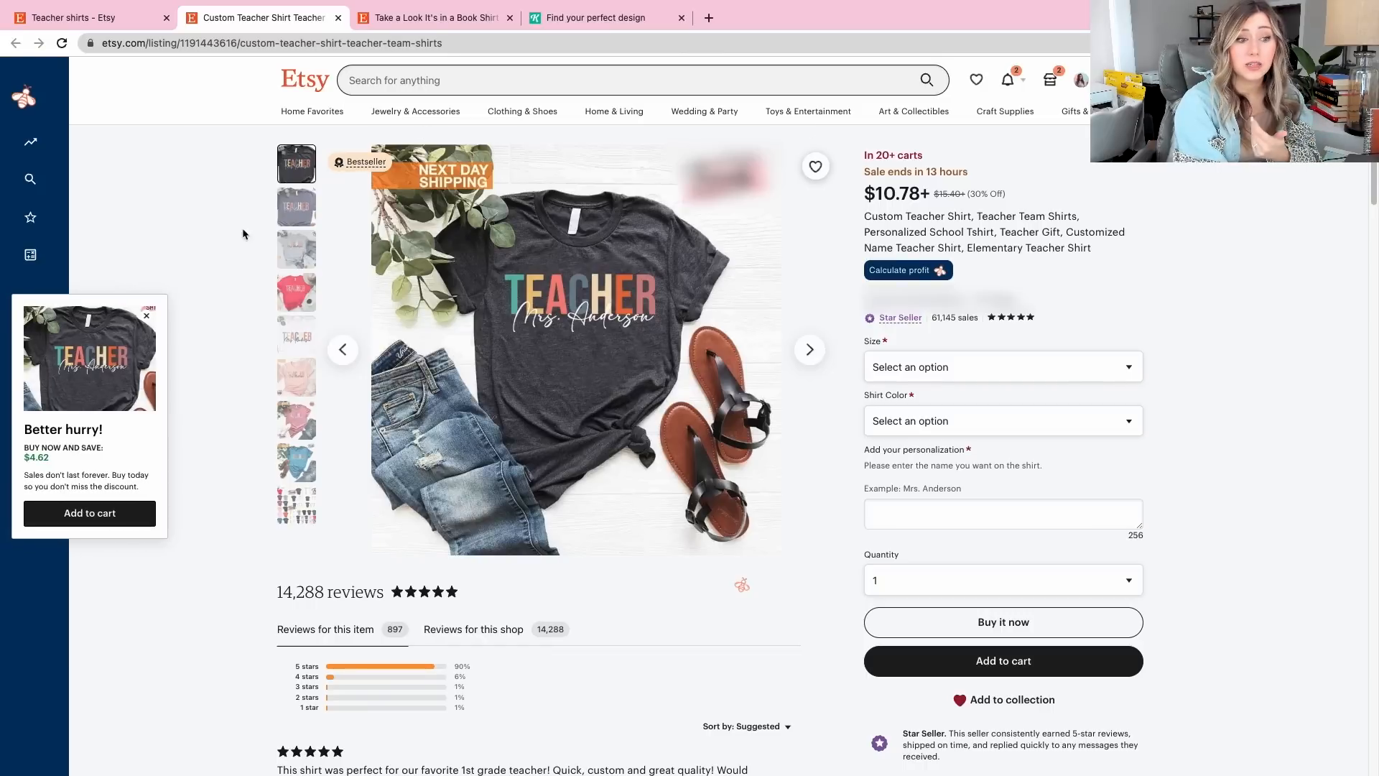
click(52, 140)
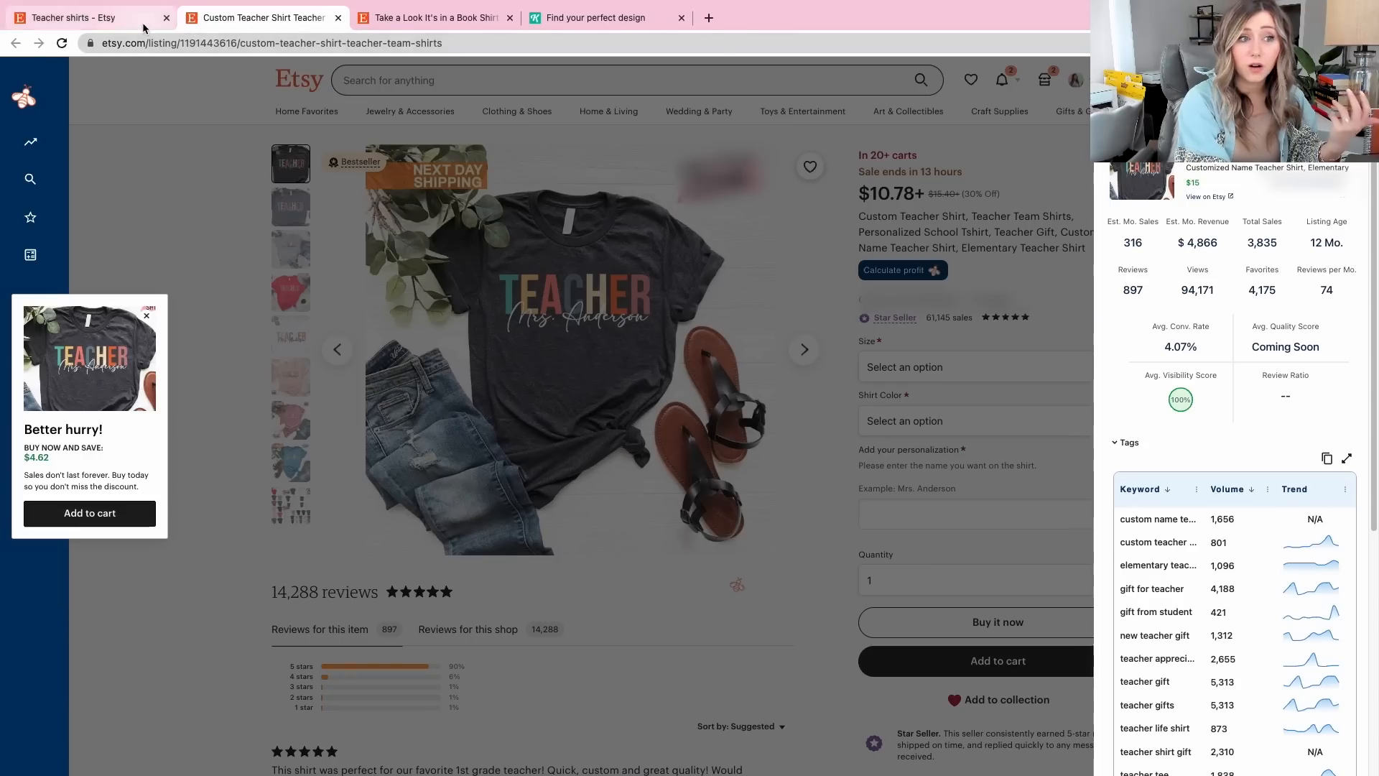
Examine the embroidered TEACH Teacher Sweatshirt's Etsy listing from the analytics table, and close the listing and its product details
click(143, 28)
click(454, 219)
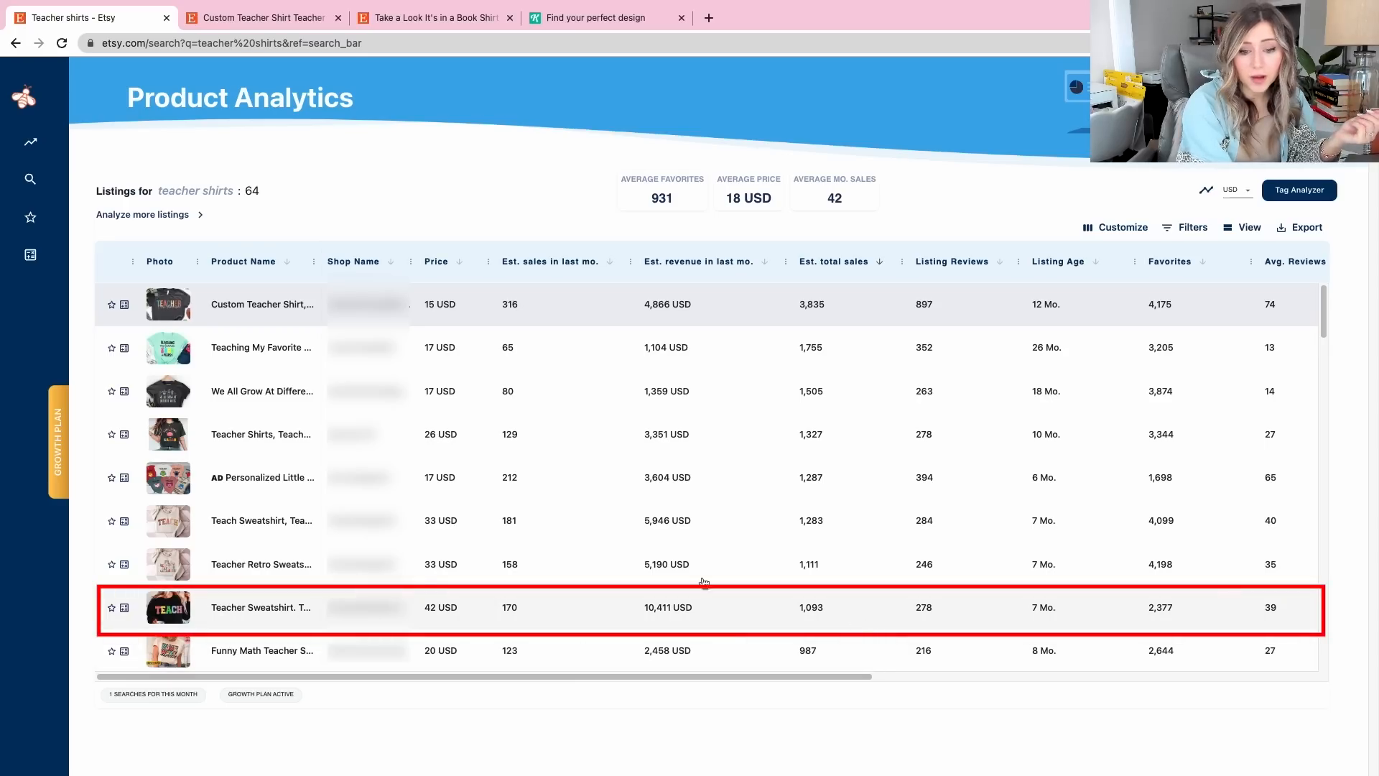
click(286, 609)
click(1209, 197)
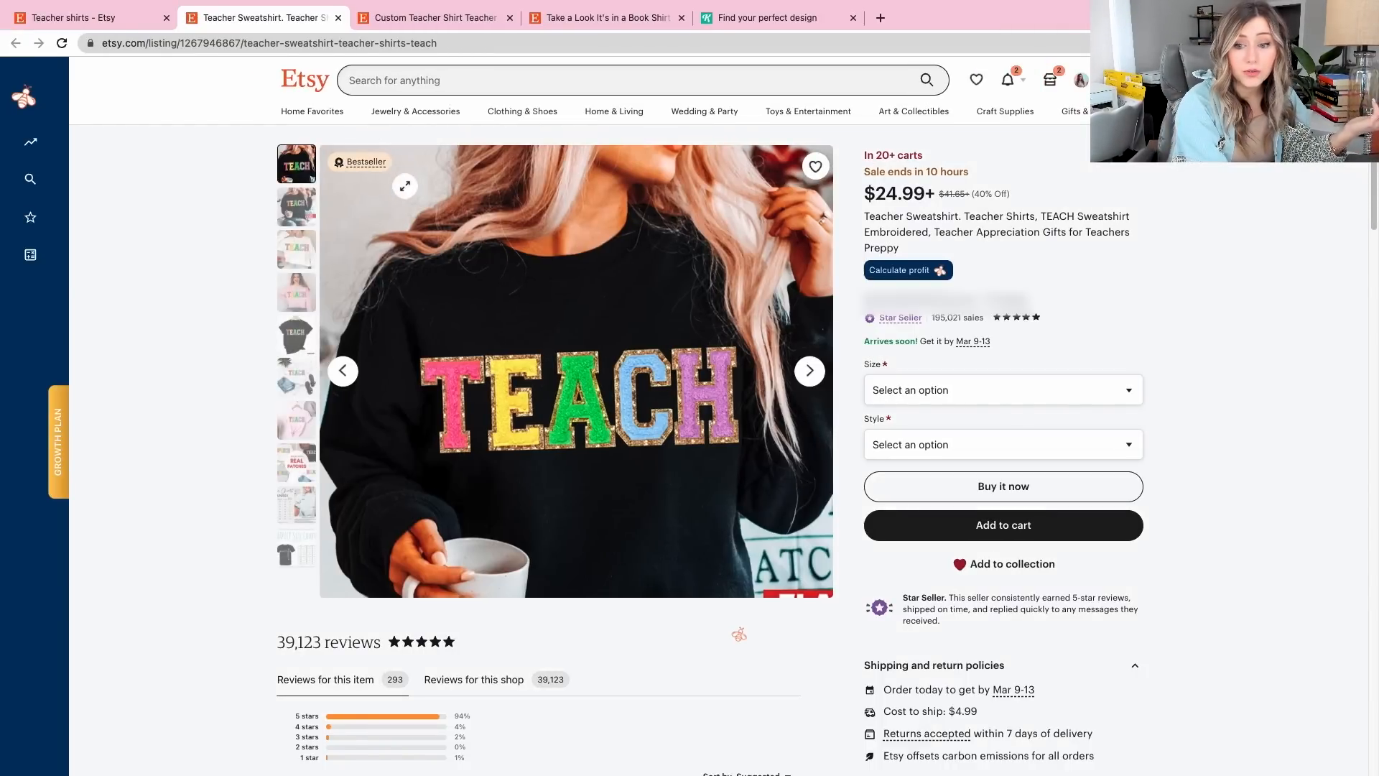
click(58, 141)
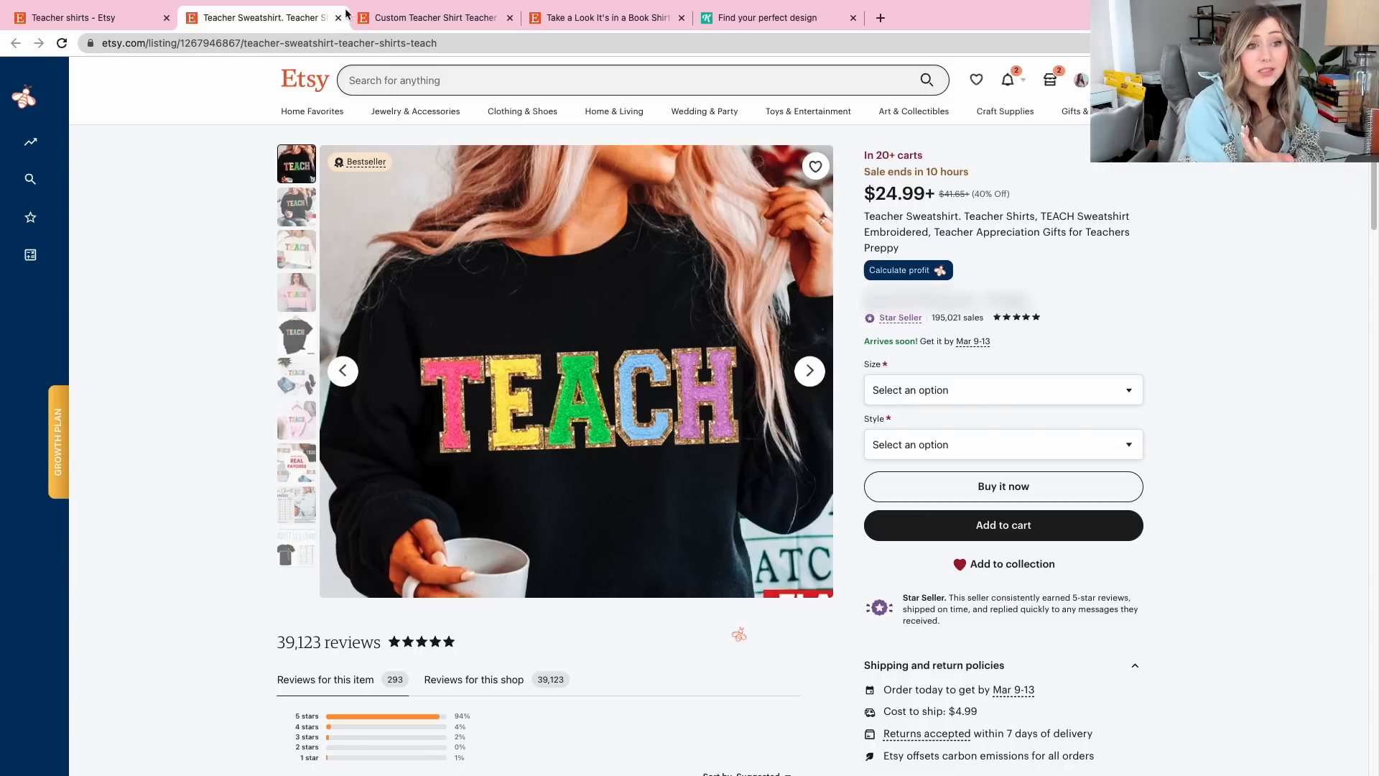
click(336, 18)
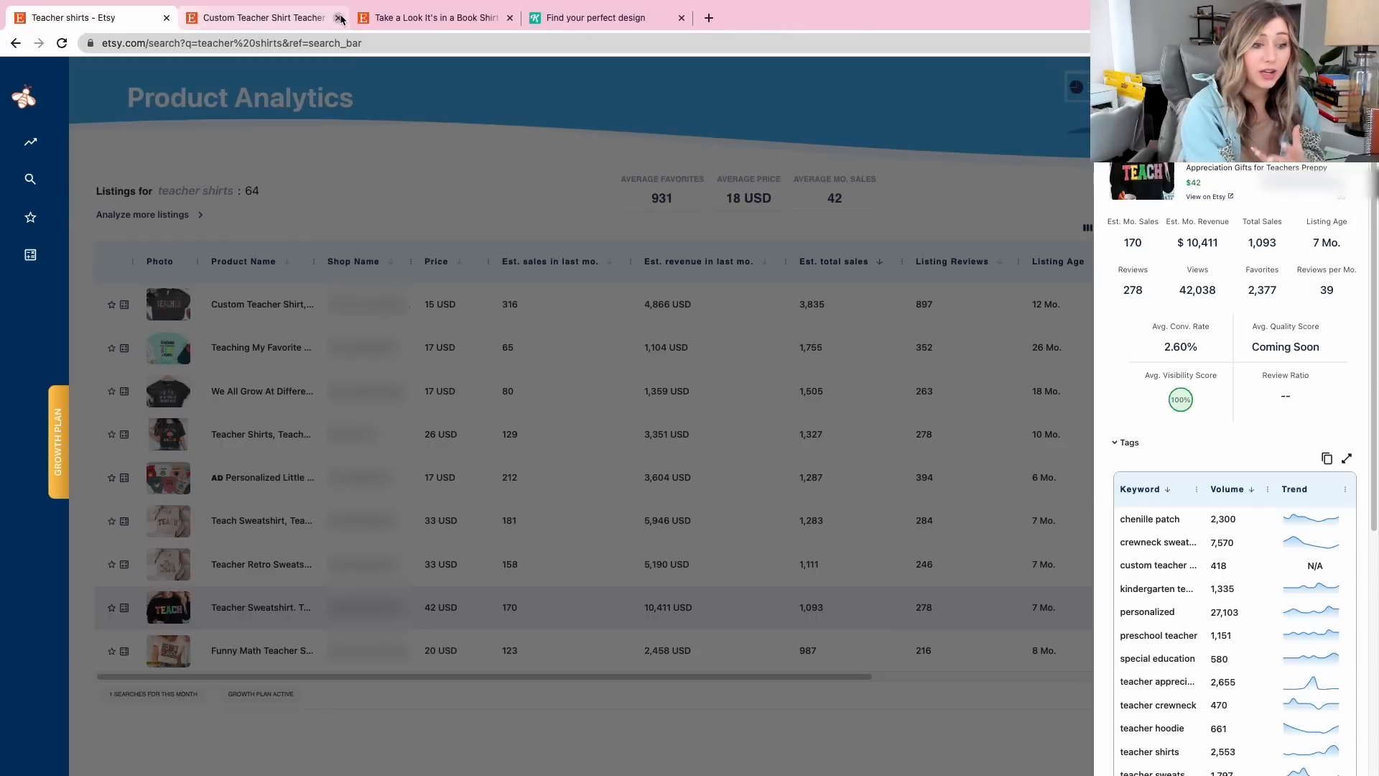
click(382, 129)
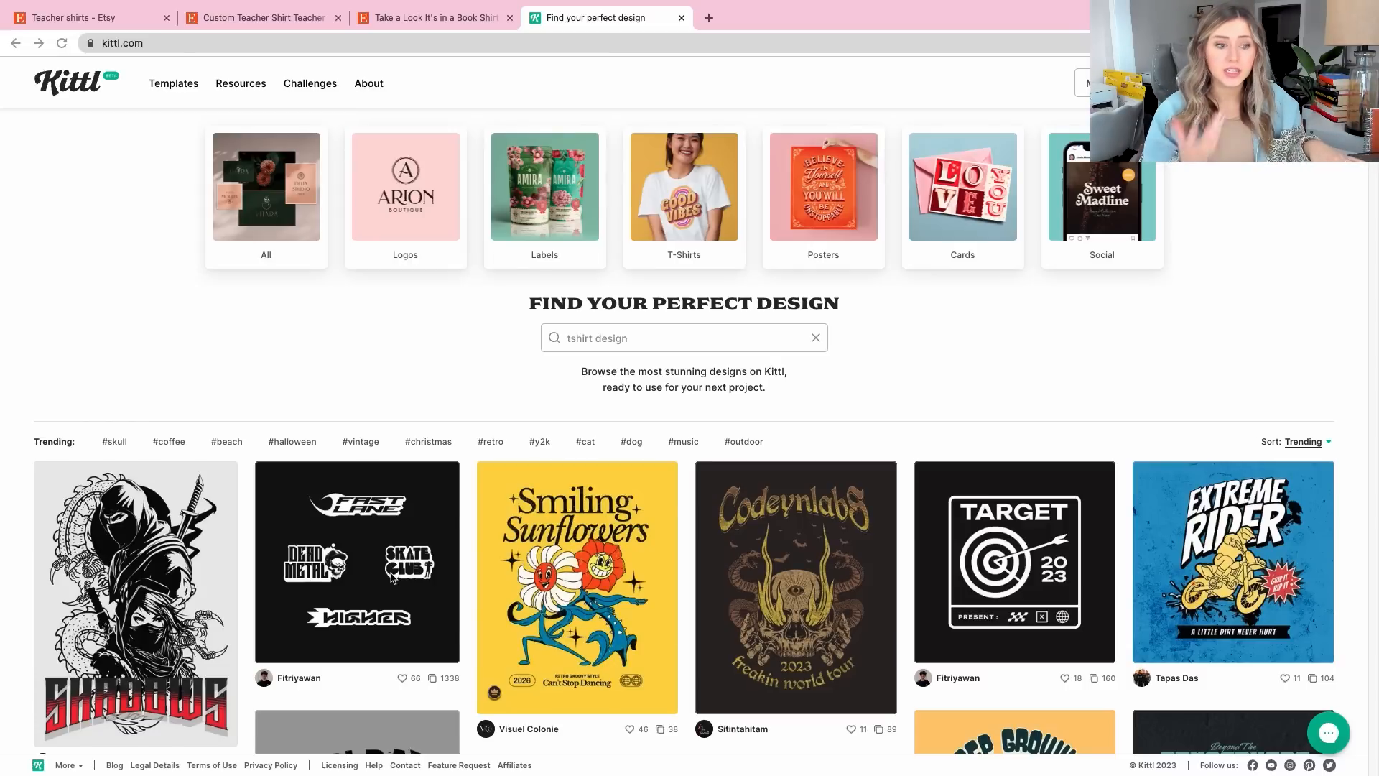
Look through the trending design templates on Kittl for T-shirt ideas
scroll(393, 579, down, 3)
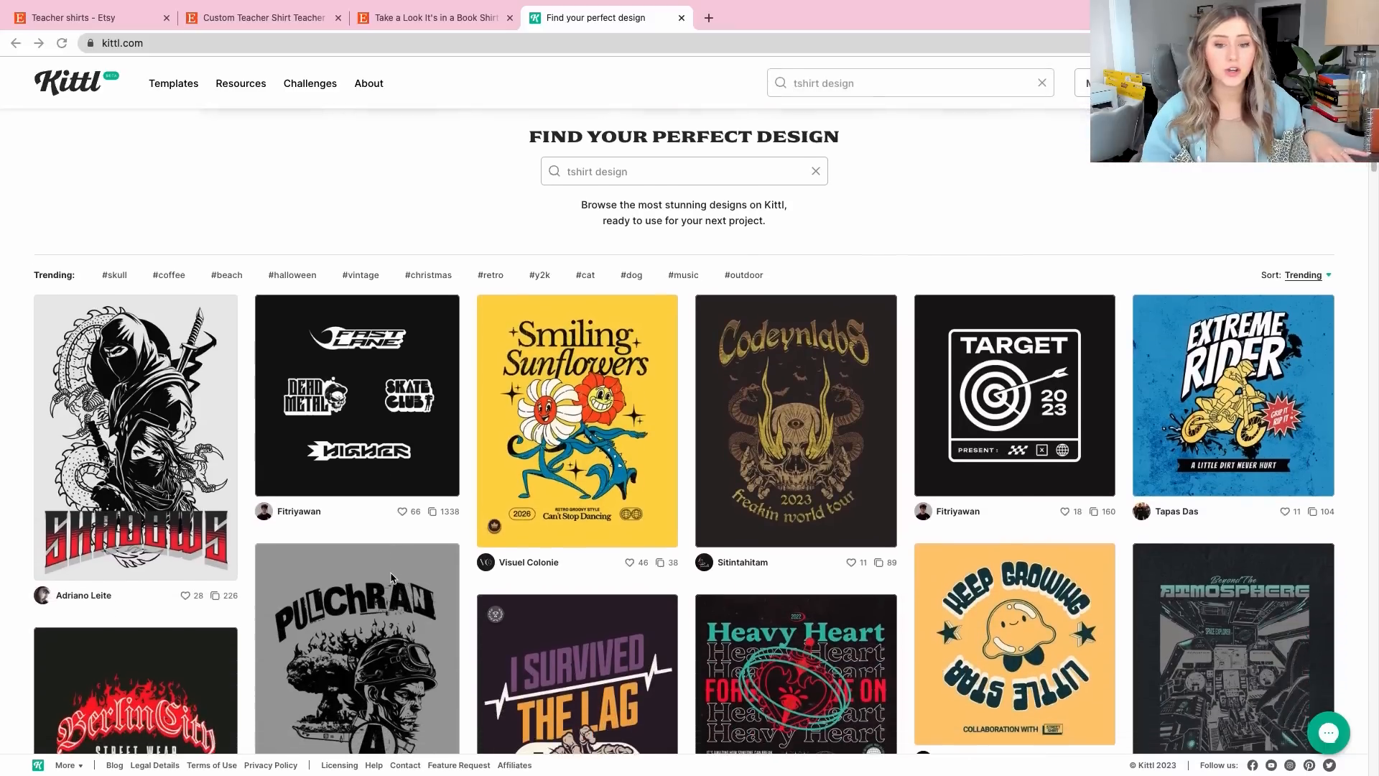
scroll(631, 556, down, 4)
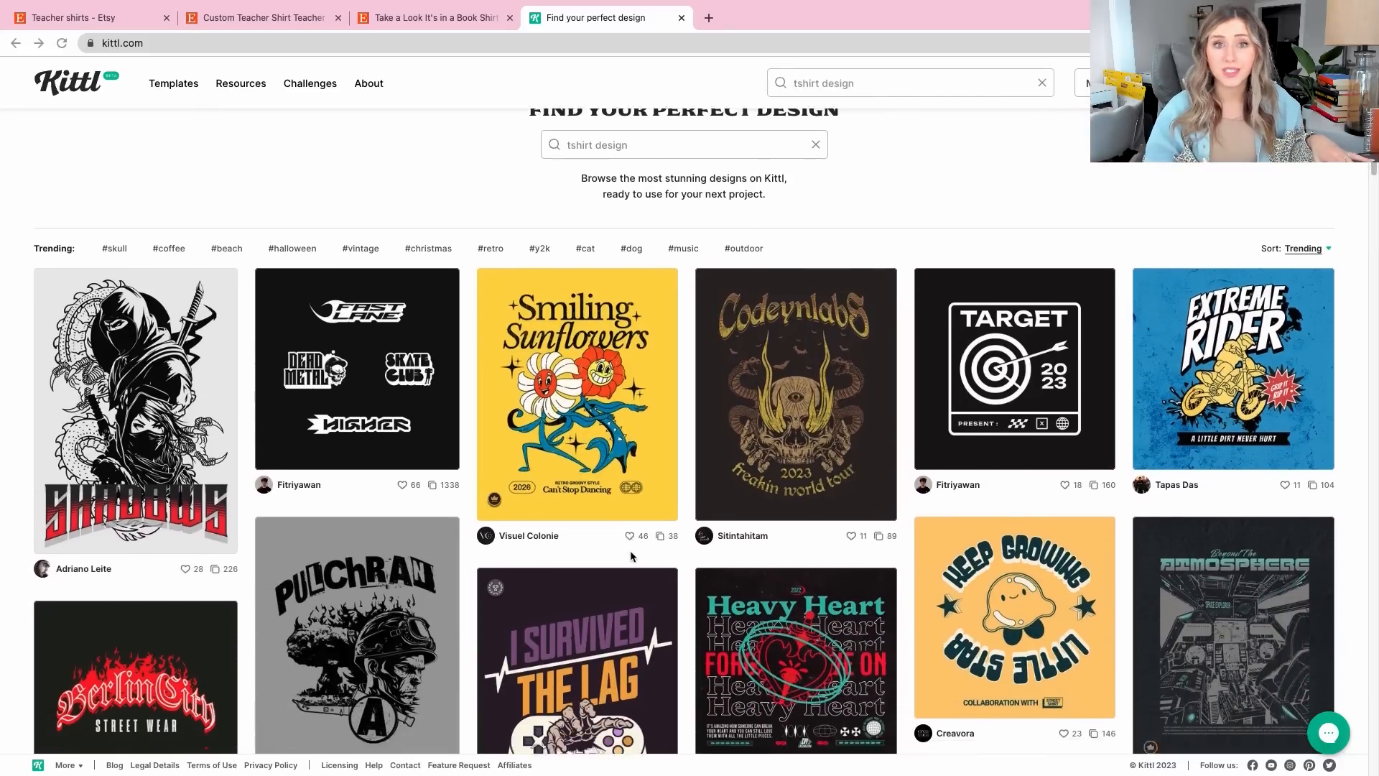
scroll(632, 556, down, 1)
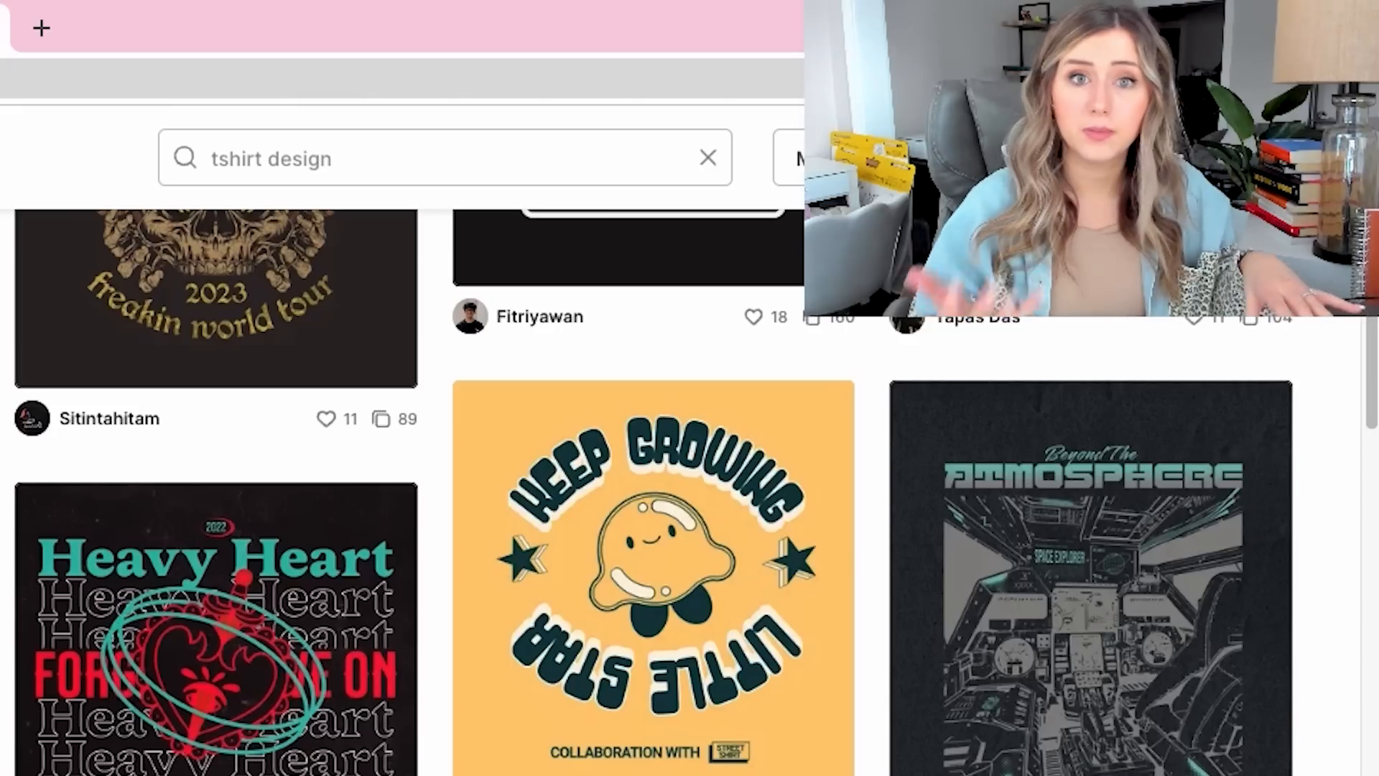
scroll(431, 492, down, 5)
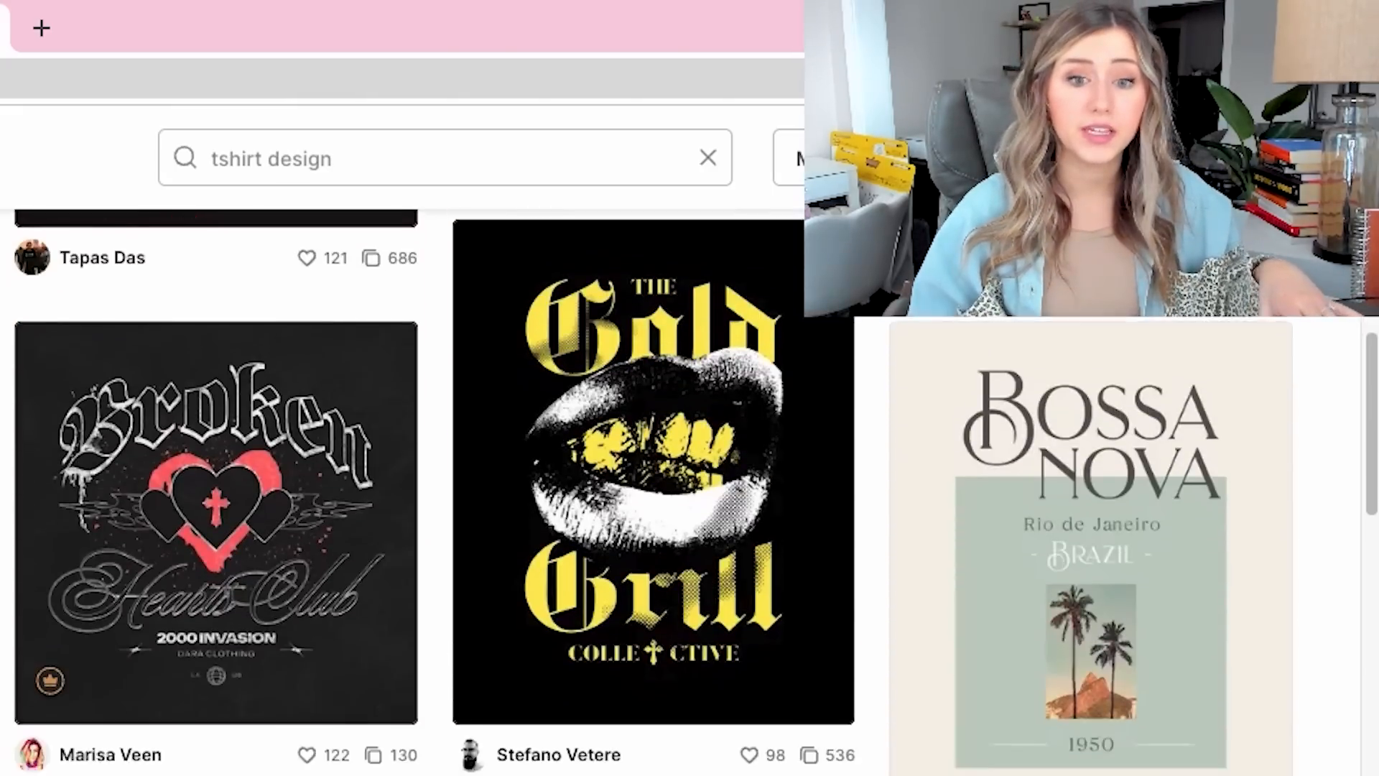
scroll(631, 555, down, 1)
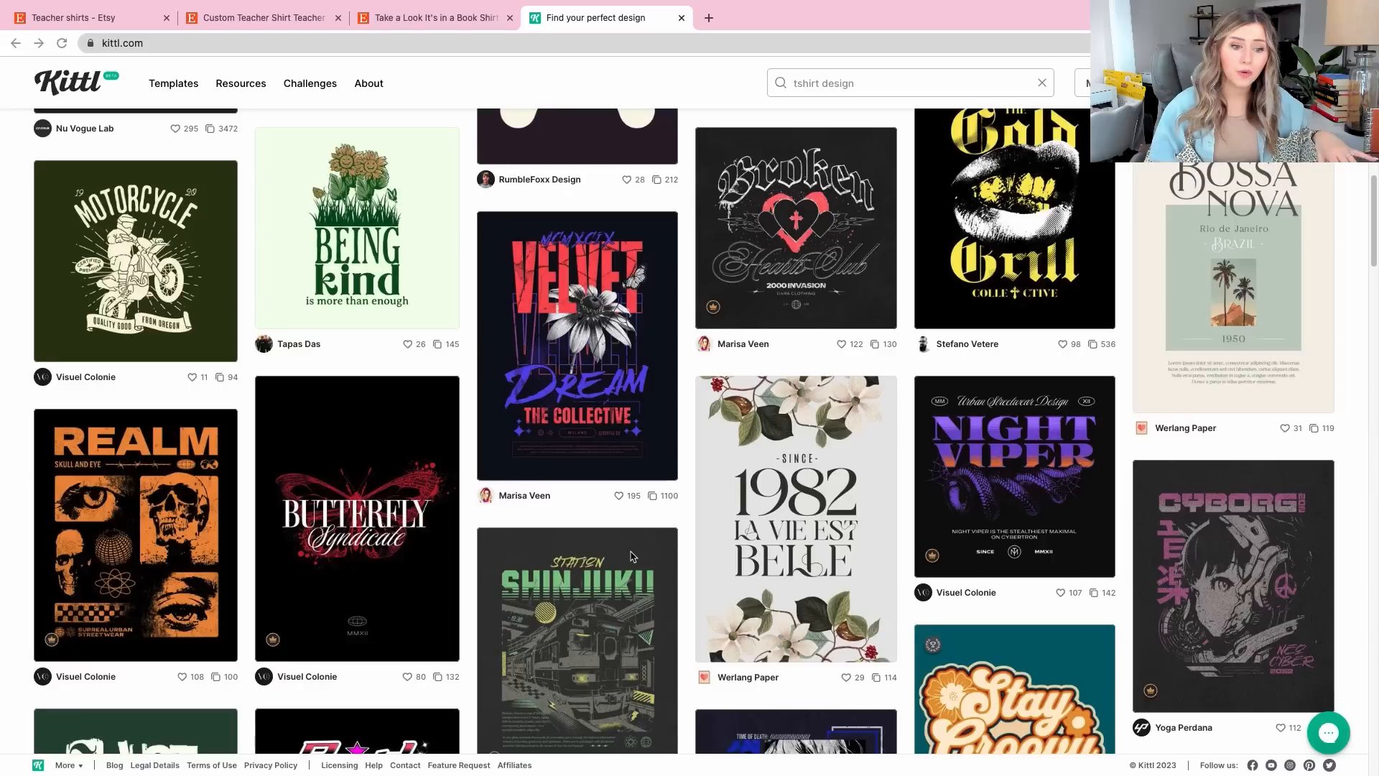
scroll(632, 555, down, 1)
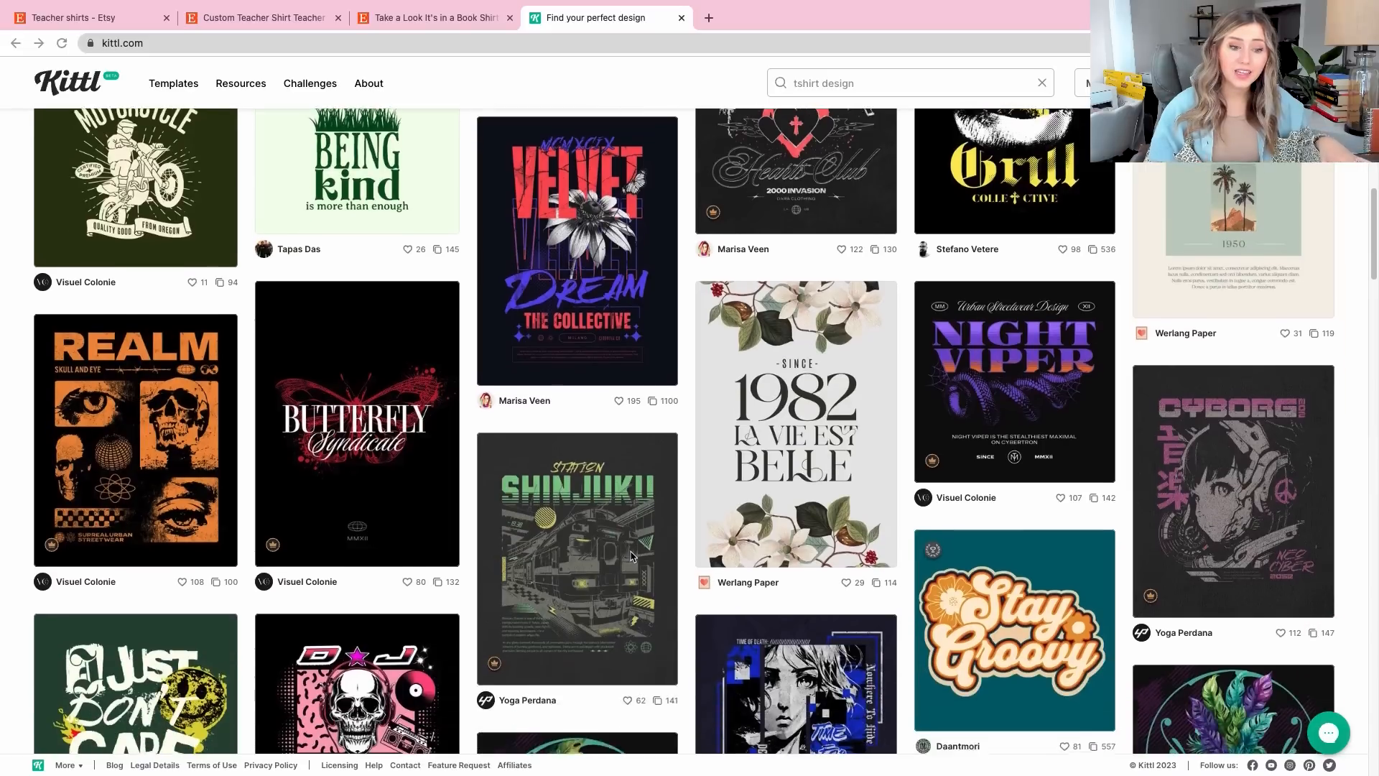
scroll(631, 556, down, 3)
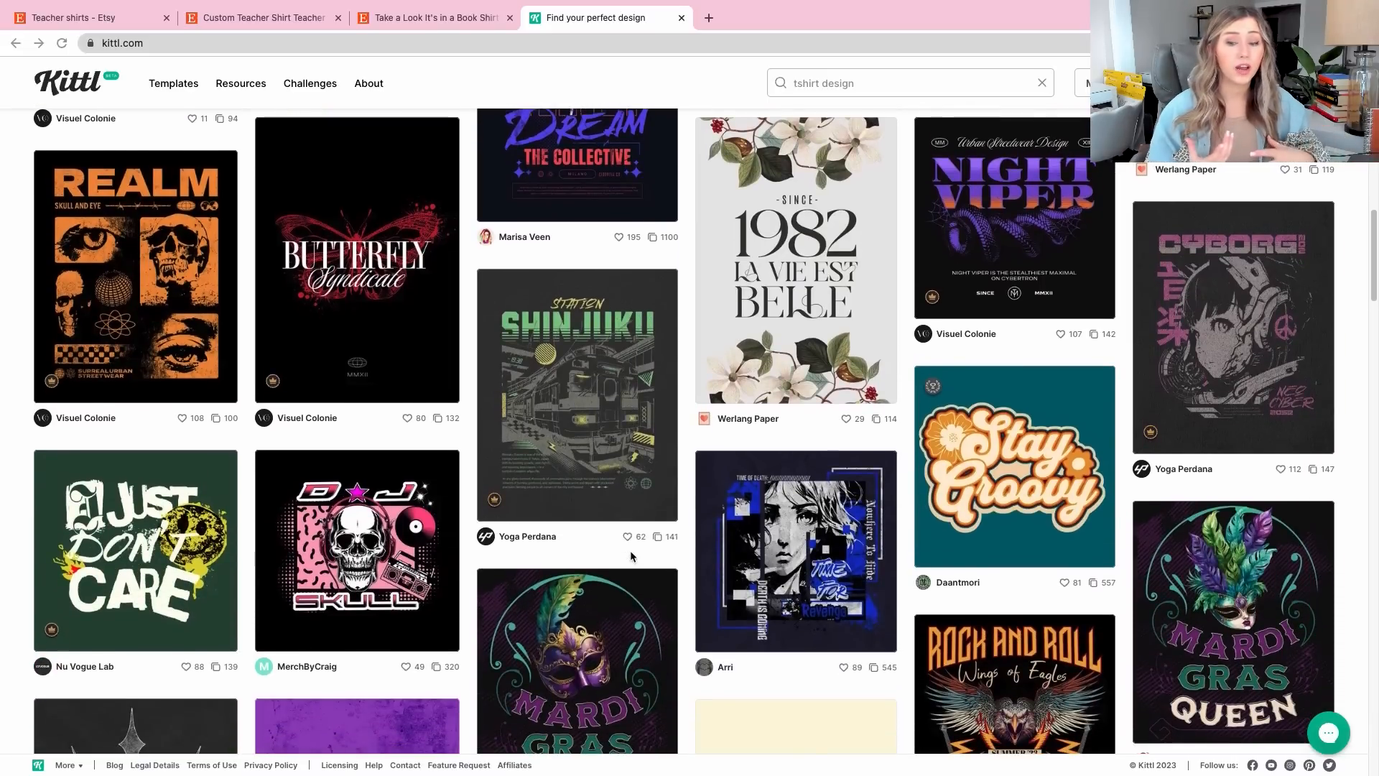
Preview the Stay Groovy logo design template, close it, and continue through the template gallery
mouse_move(1049, 492)
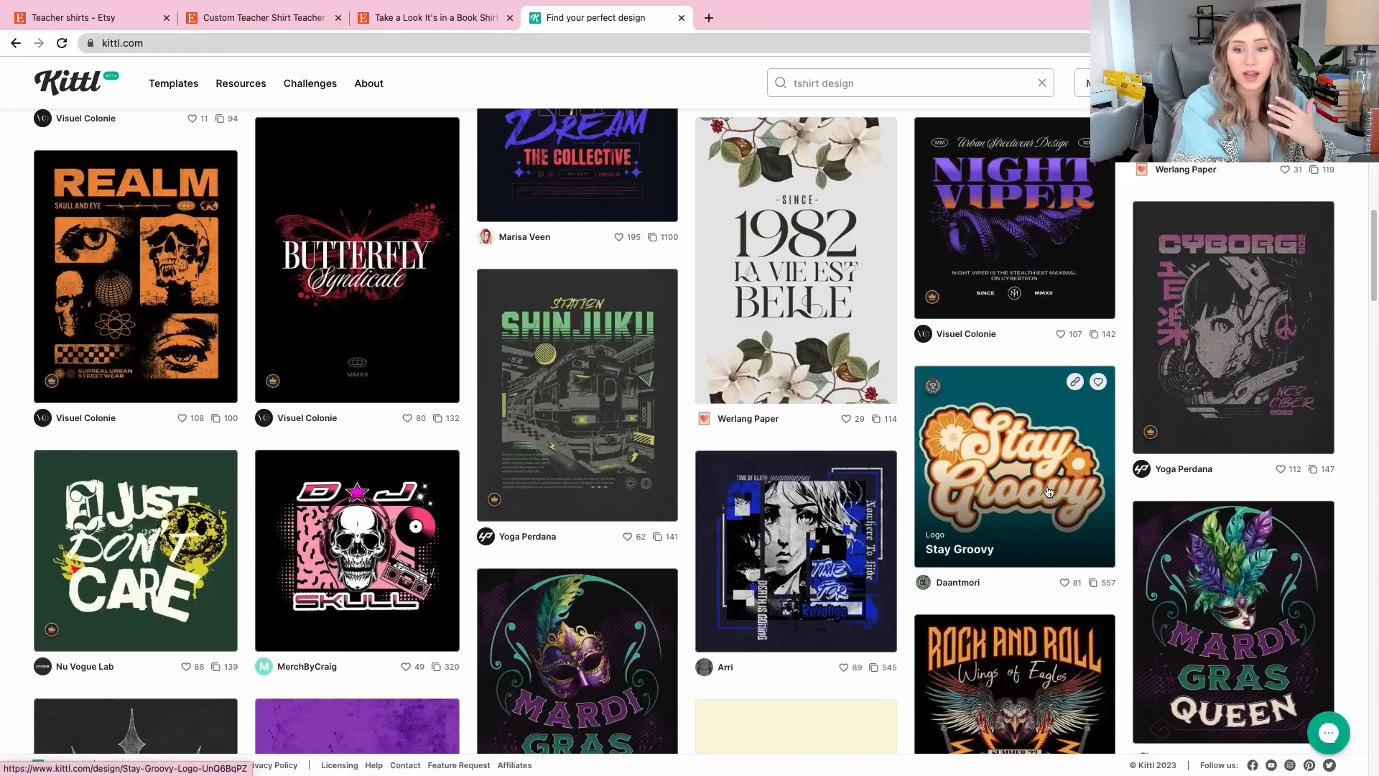
click(1007, 474)
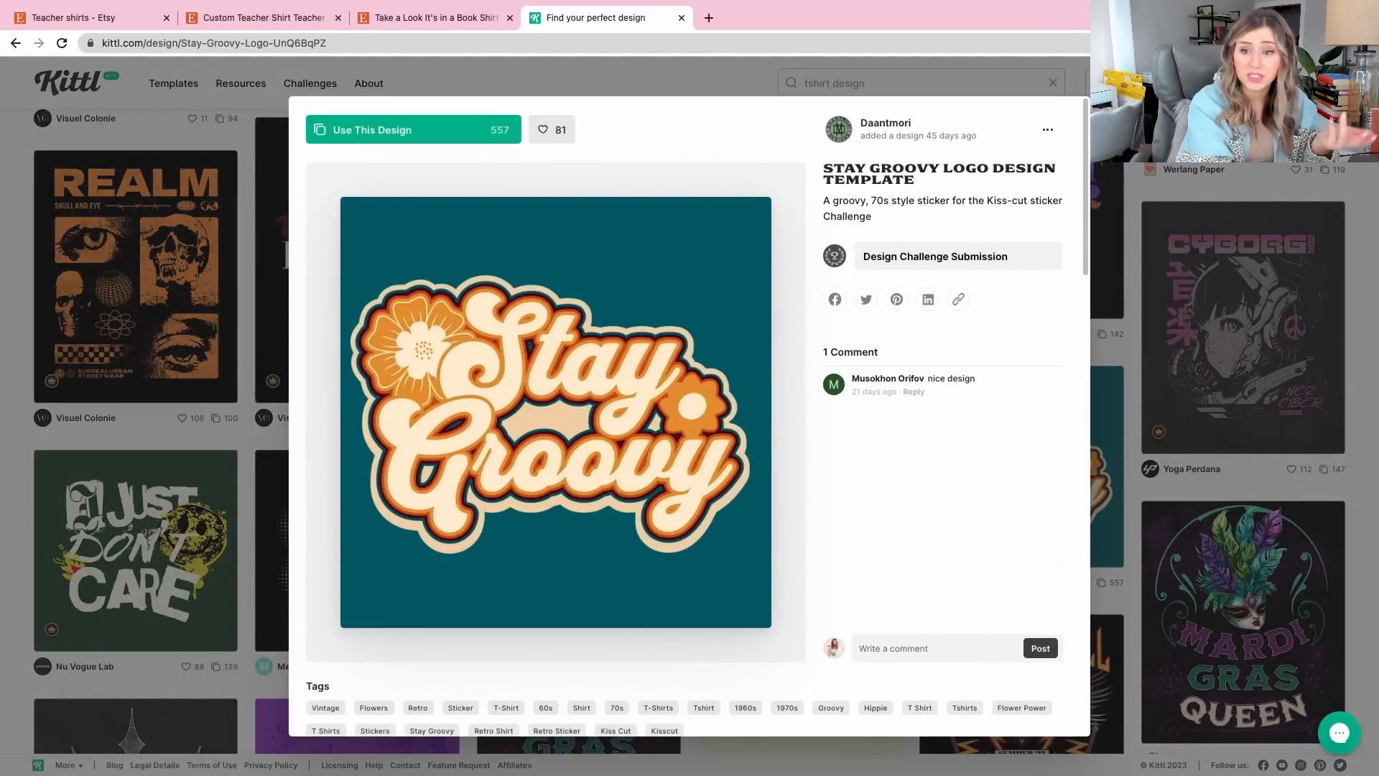
key(Escape)
scroll(595, 470, down, 7)
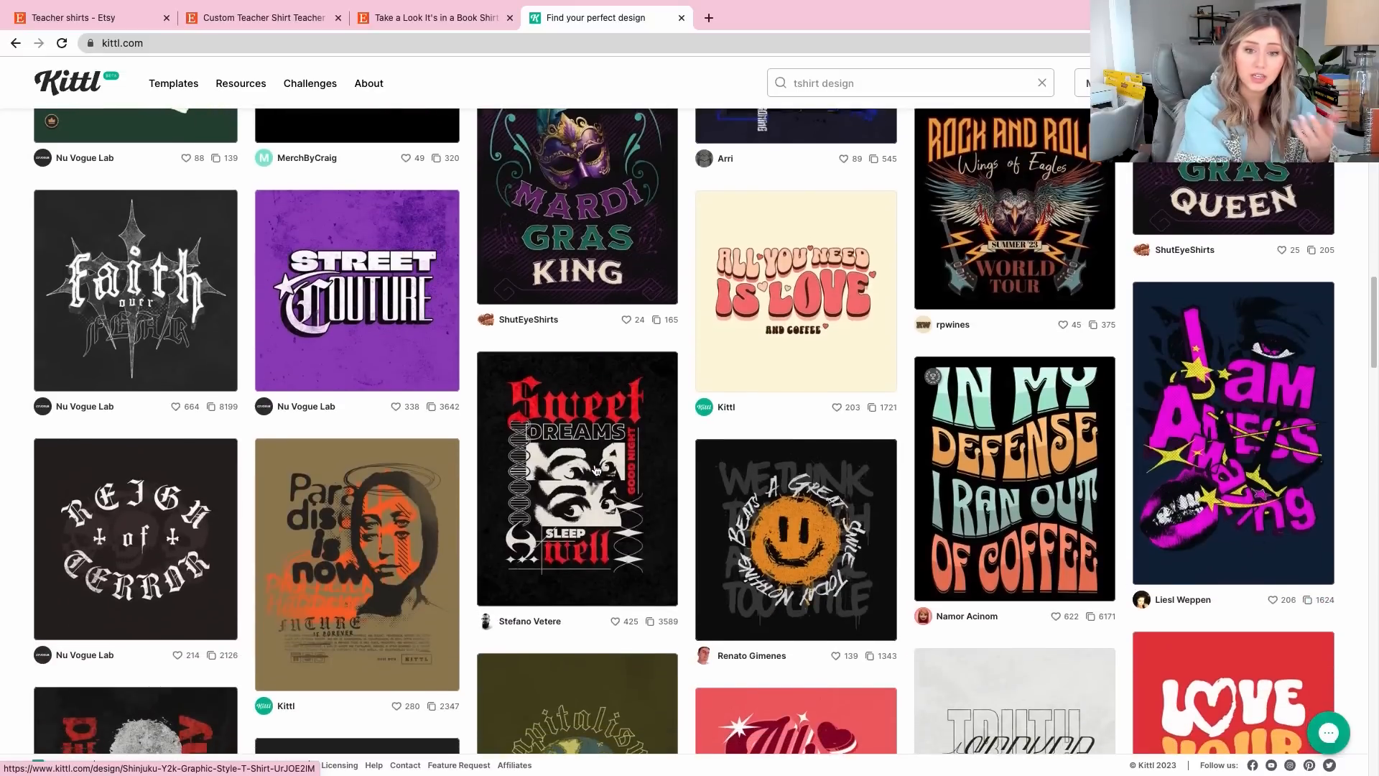
Look further through the T-shirt design templates in the Kittl search results for style ideas
click(796, 309)
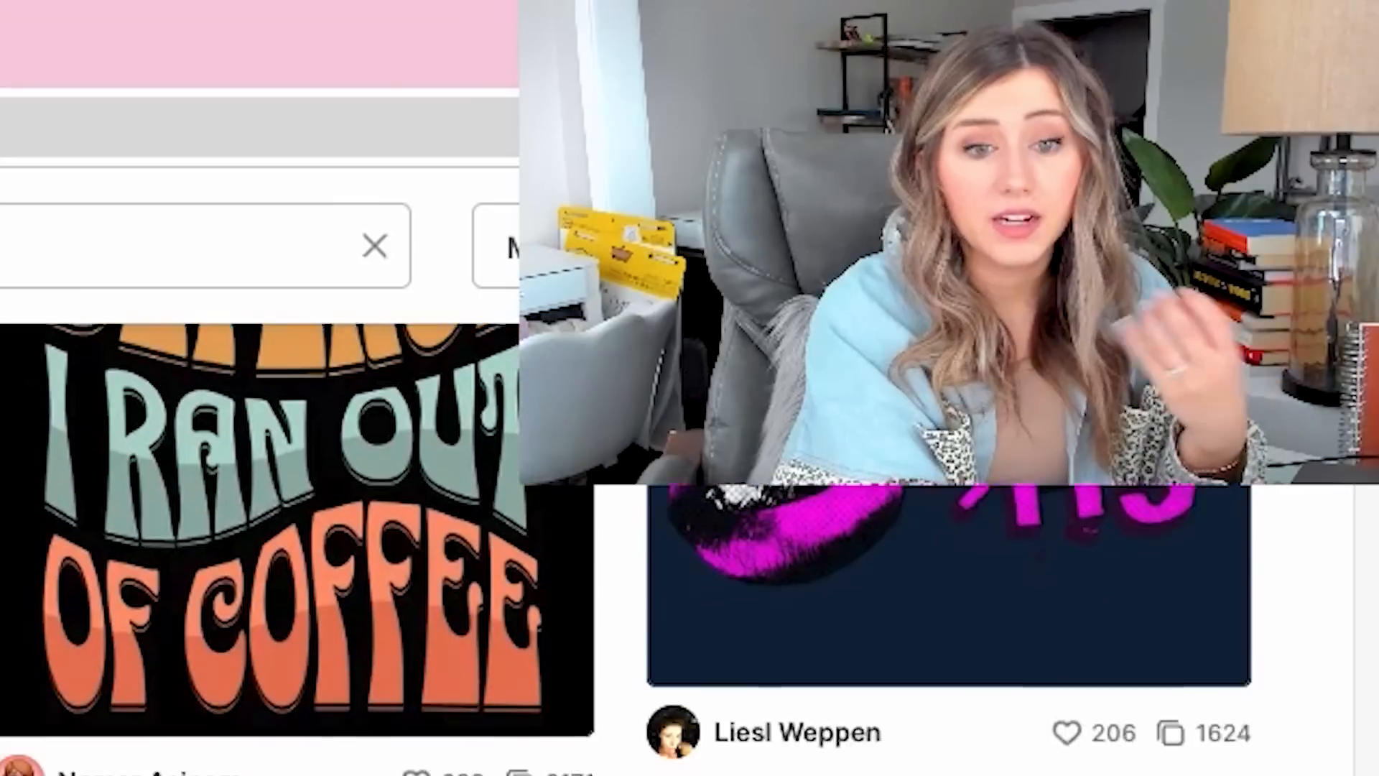
scroll(1042, 251, down, 1)
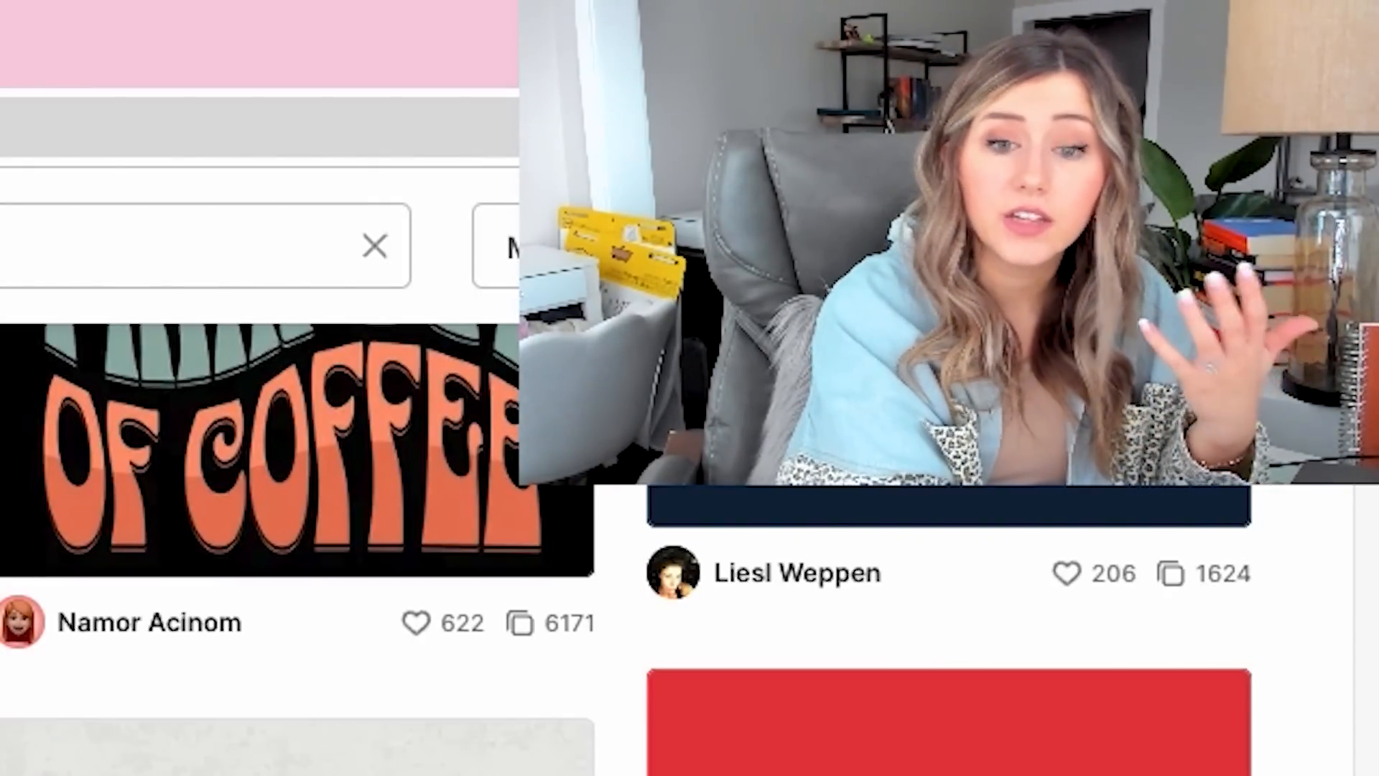
scroll(835, 404, down, 4)
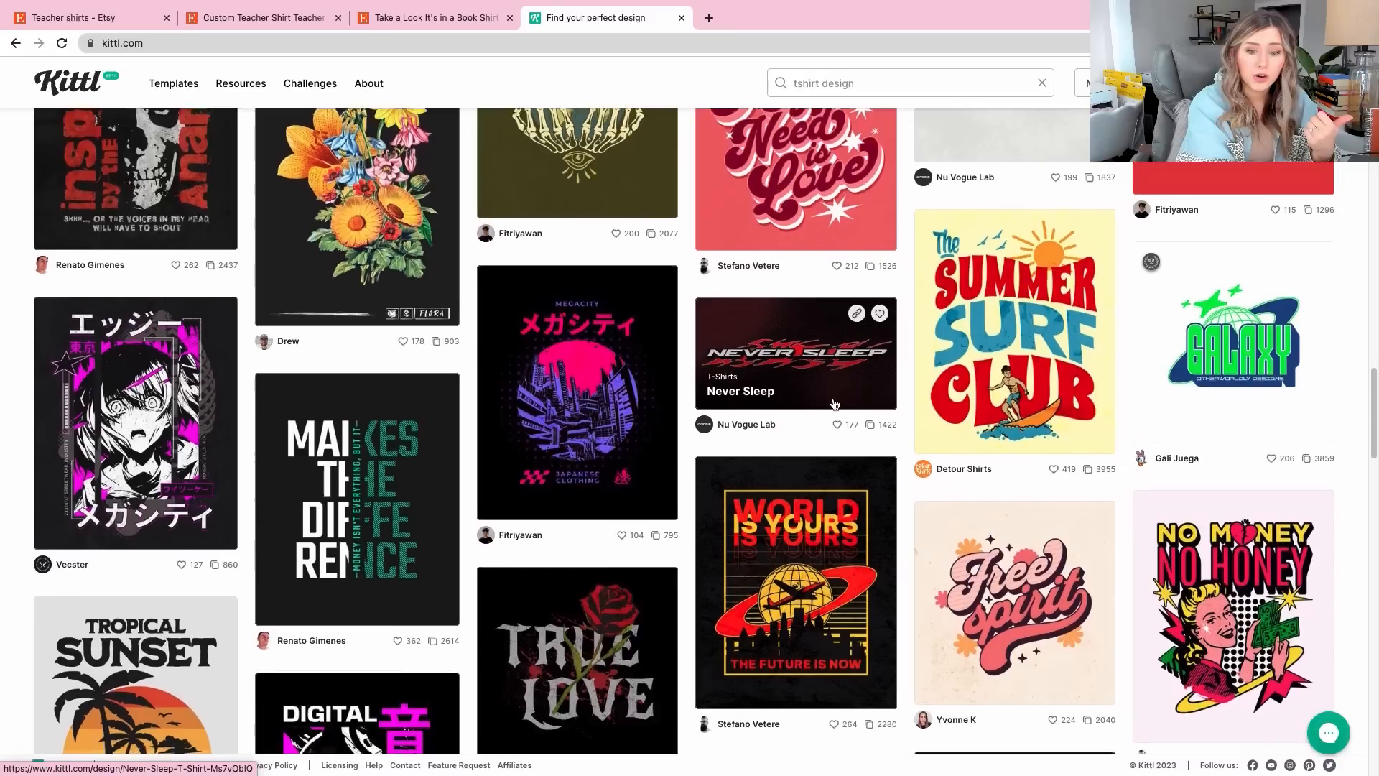
scroll(835, 405, down, 3)
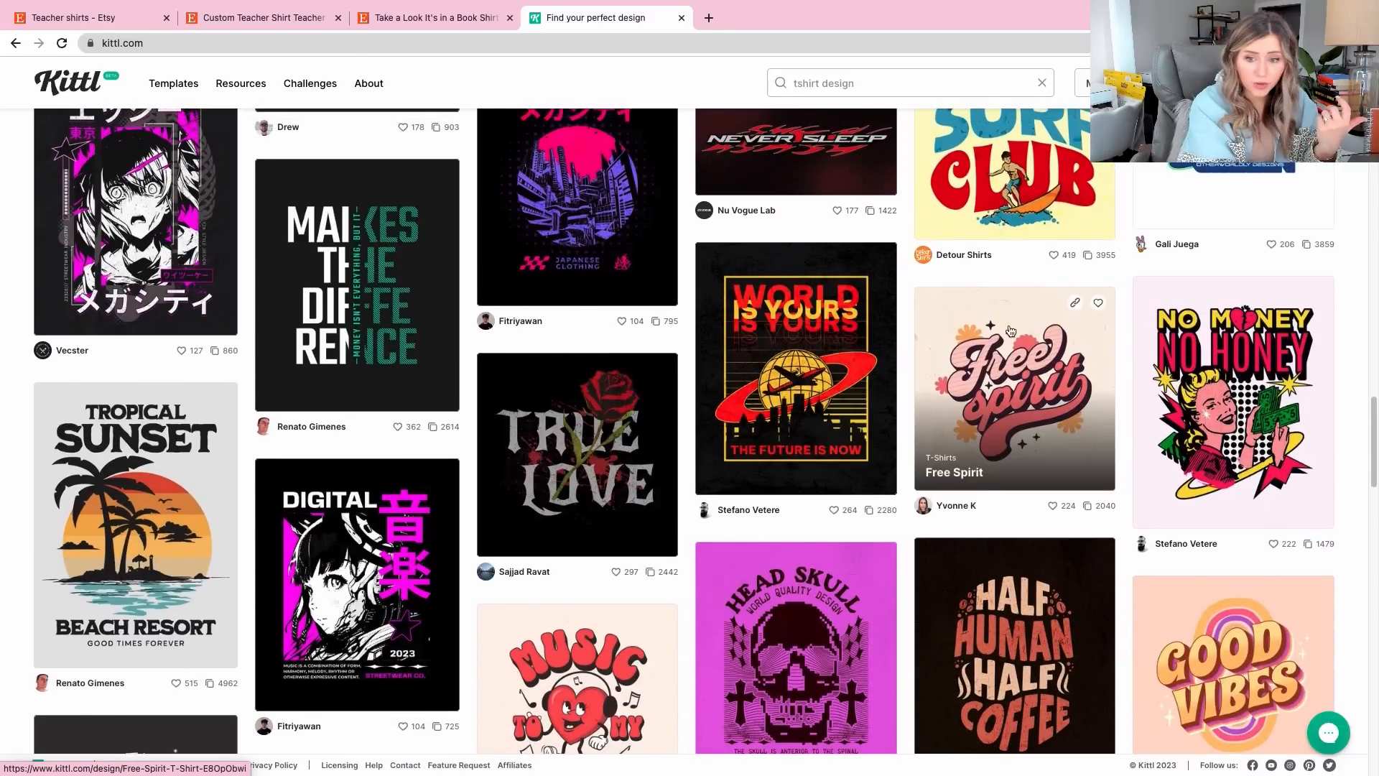
scroll(705, 397, down, 6)
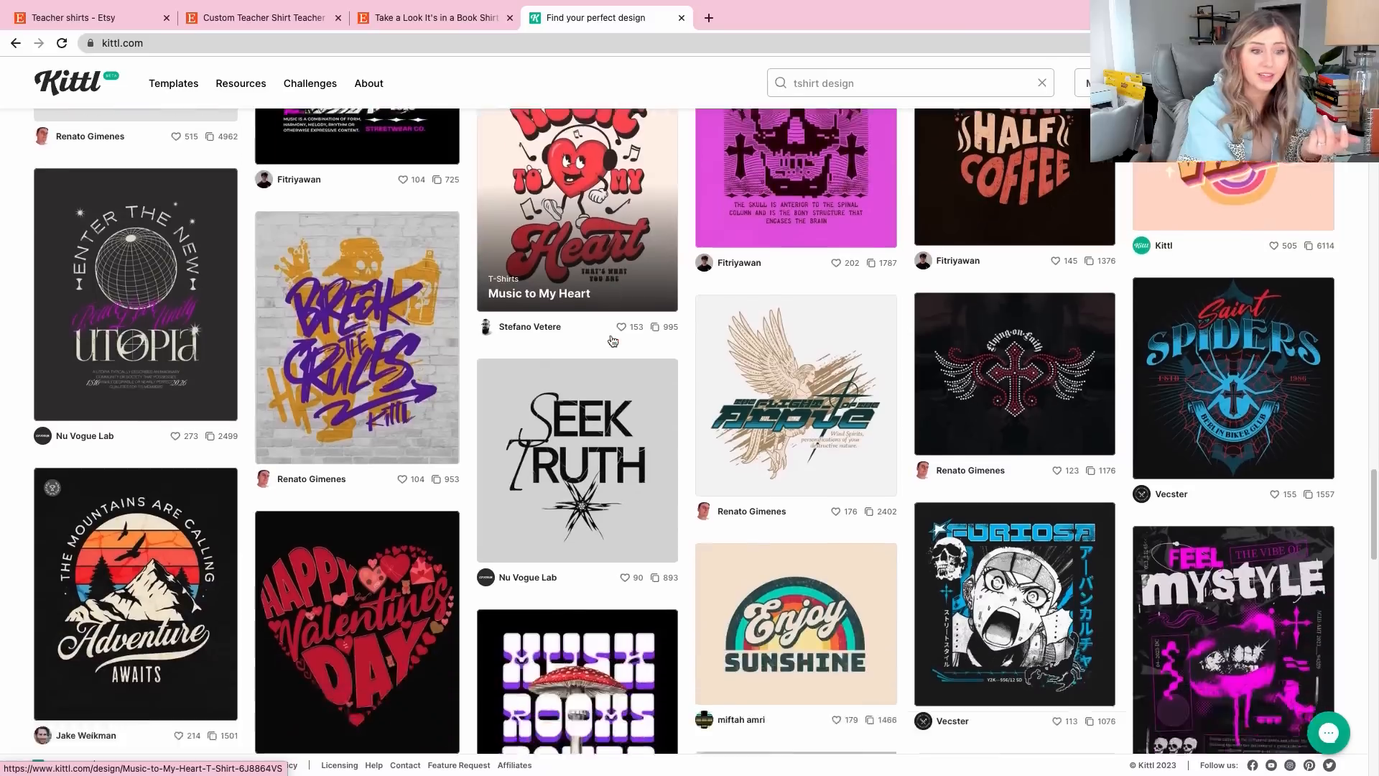
scroll(795, 452, down, 6)
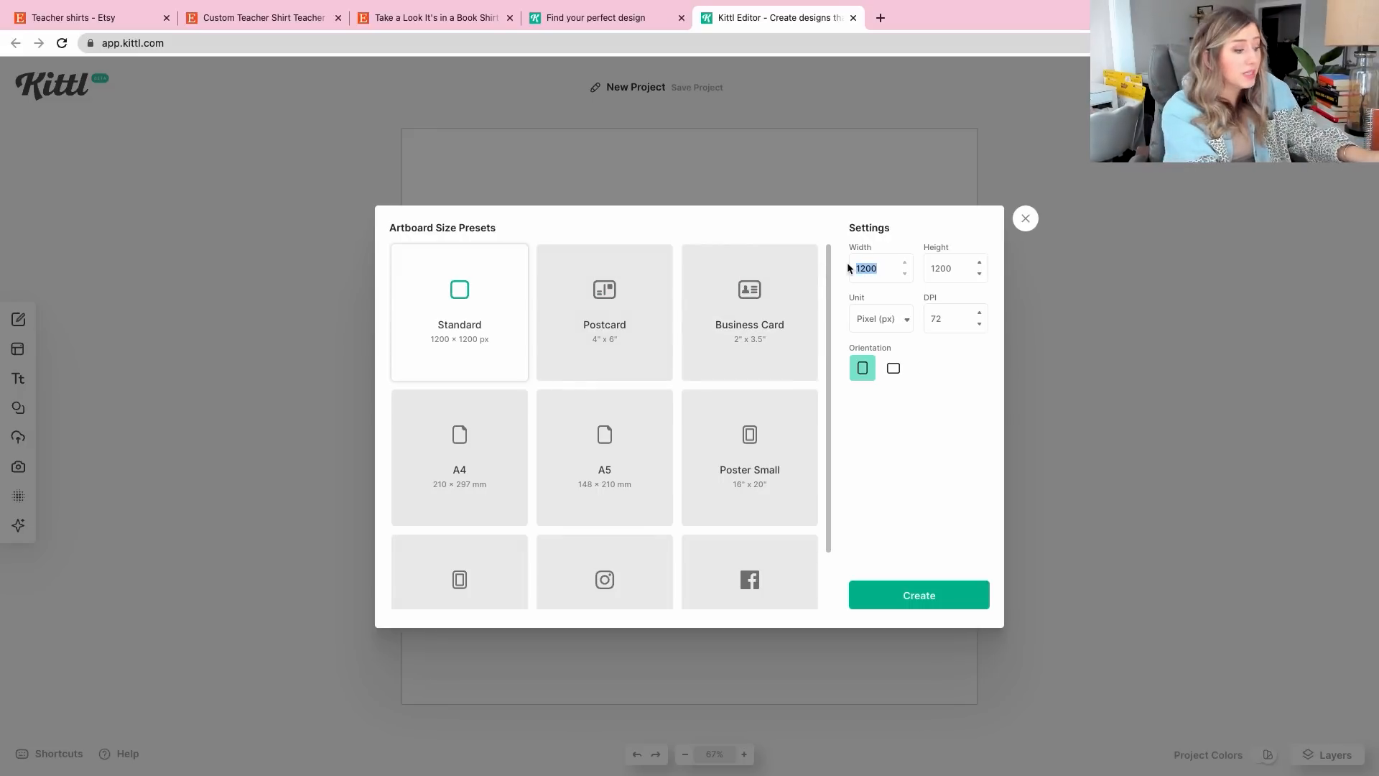
Create a blank project with an artboard 5000 px wide and 5000 px high
key(Tab)
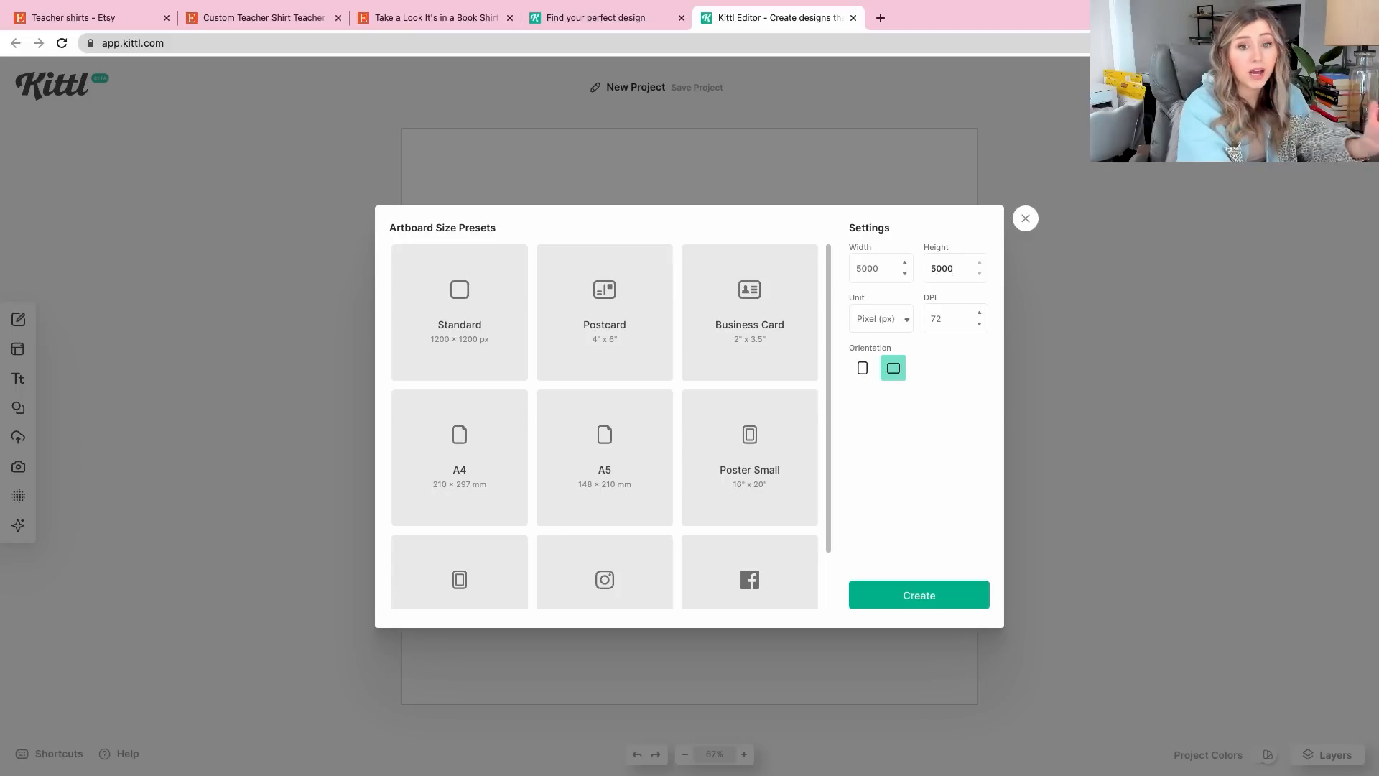
click(897, 593)
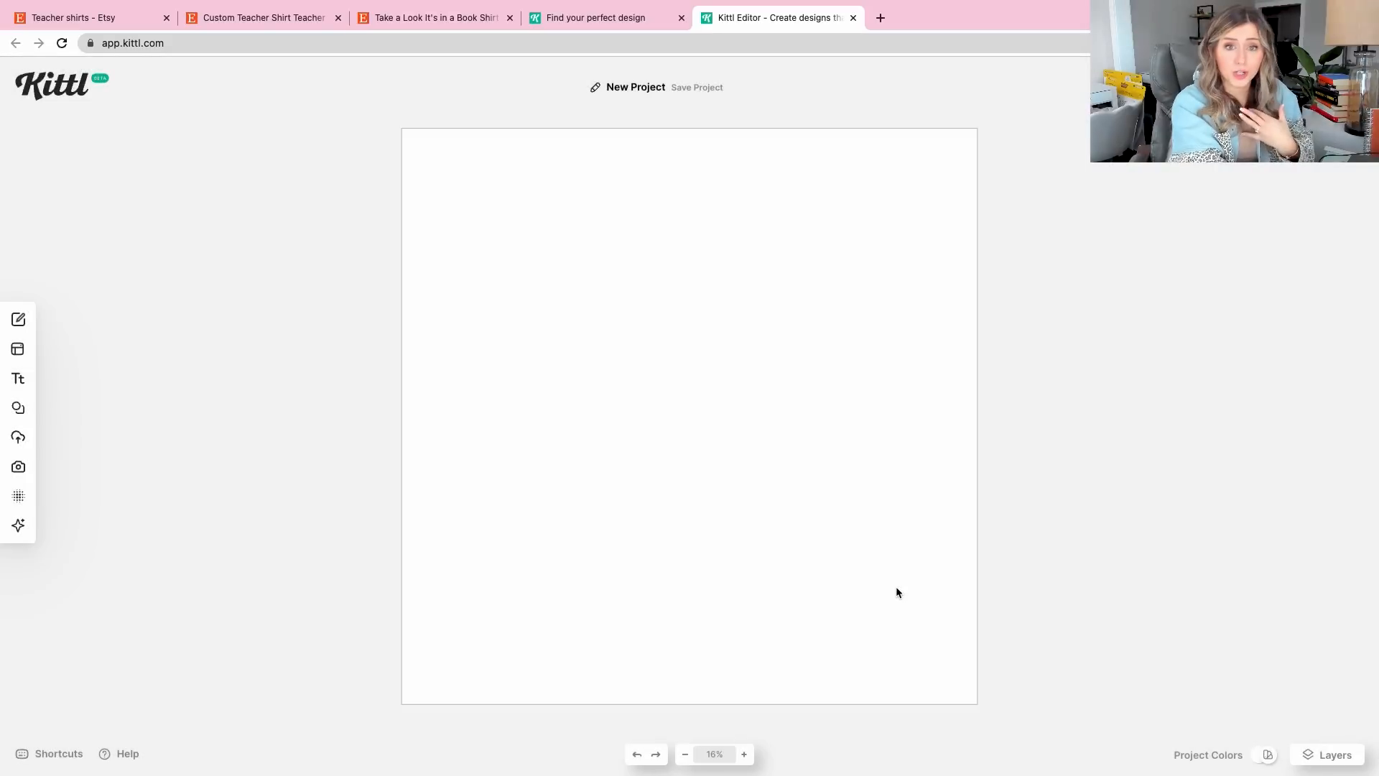
Add a headline text and look through the Vintage and Decorated text styles
click(23, 378)
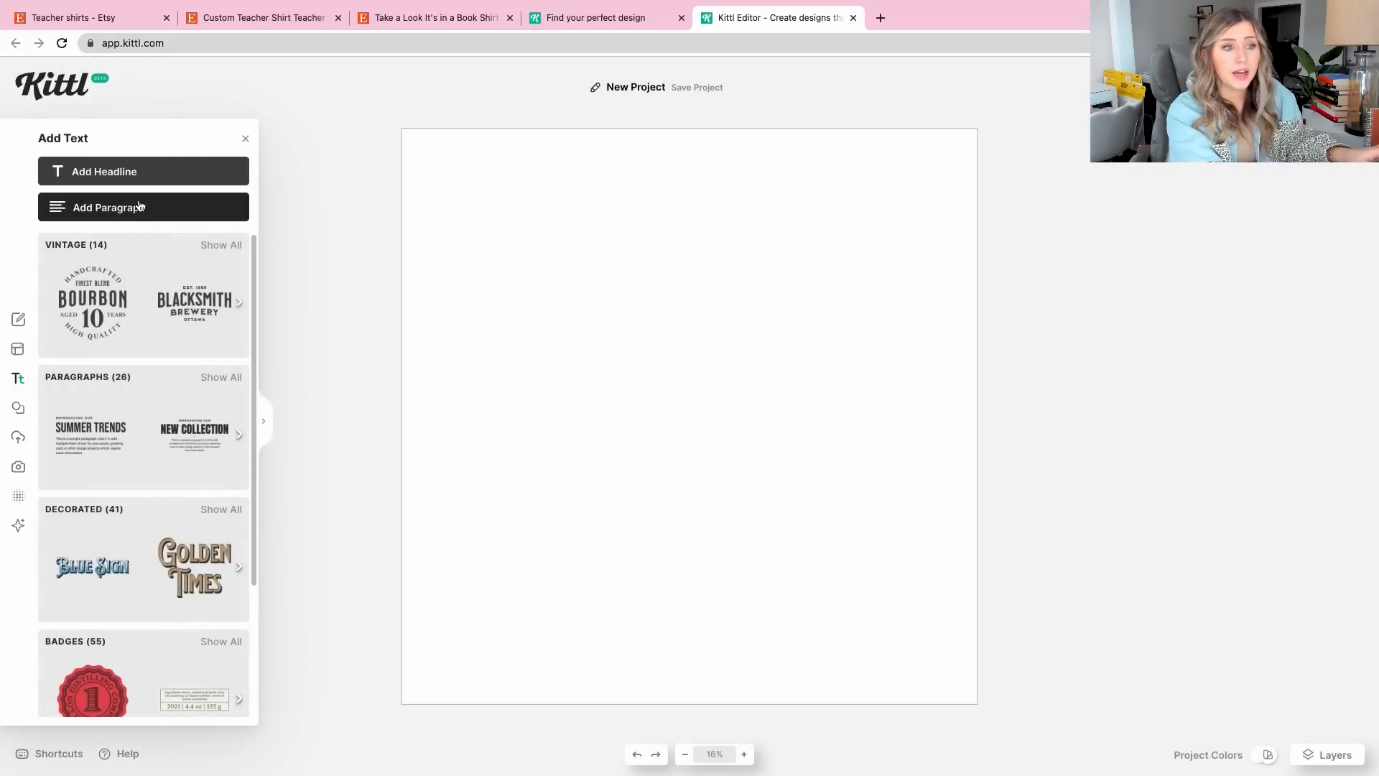
click(124, 176)
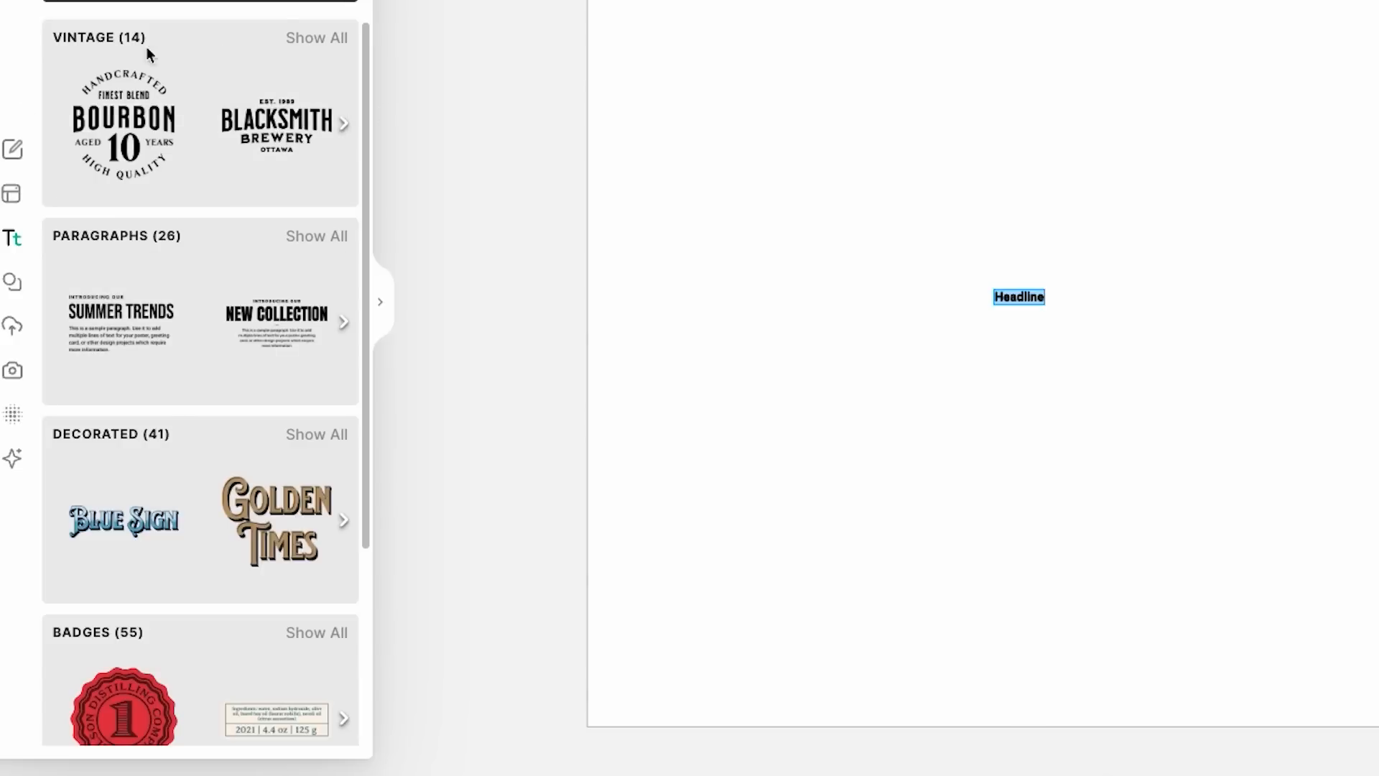
click(335, 30)
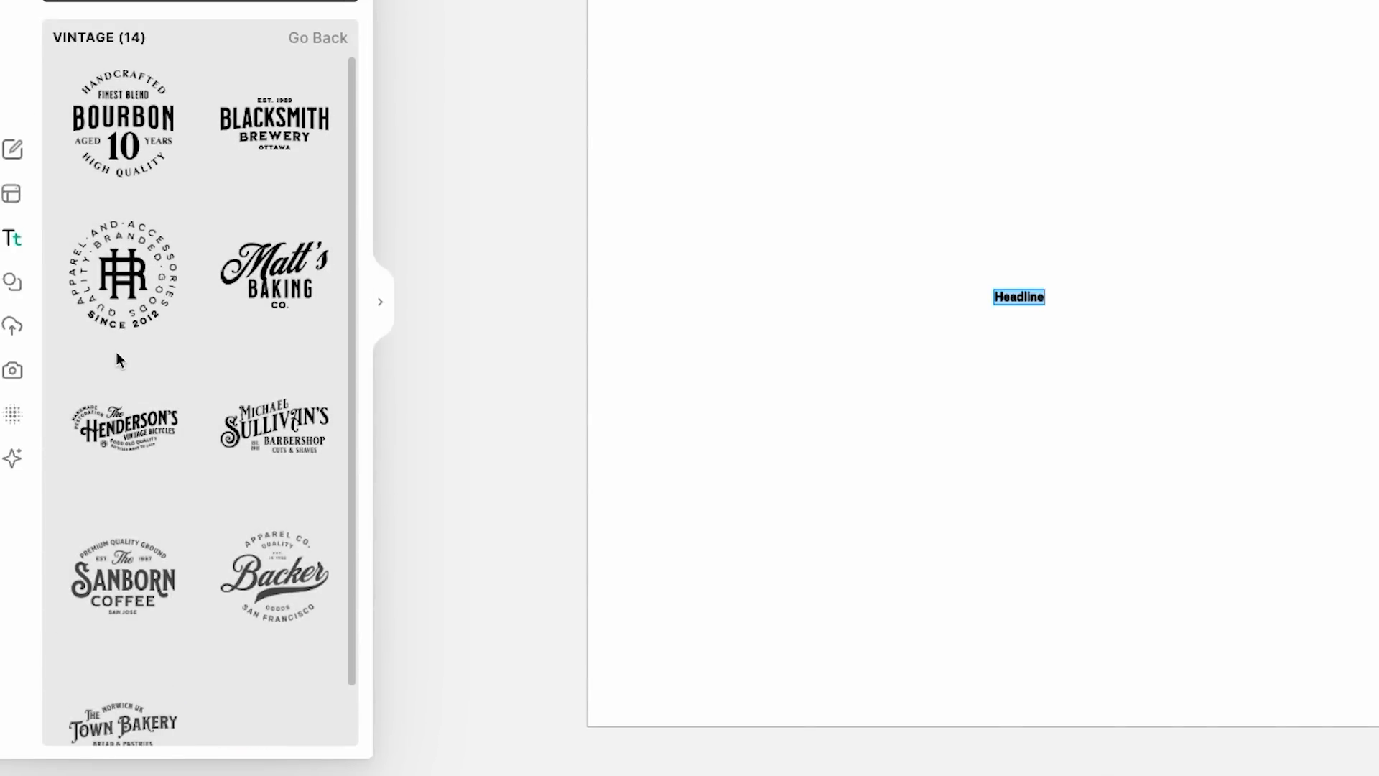
scroll(118, 360, down, 1)
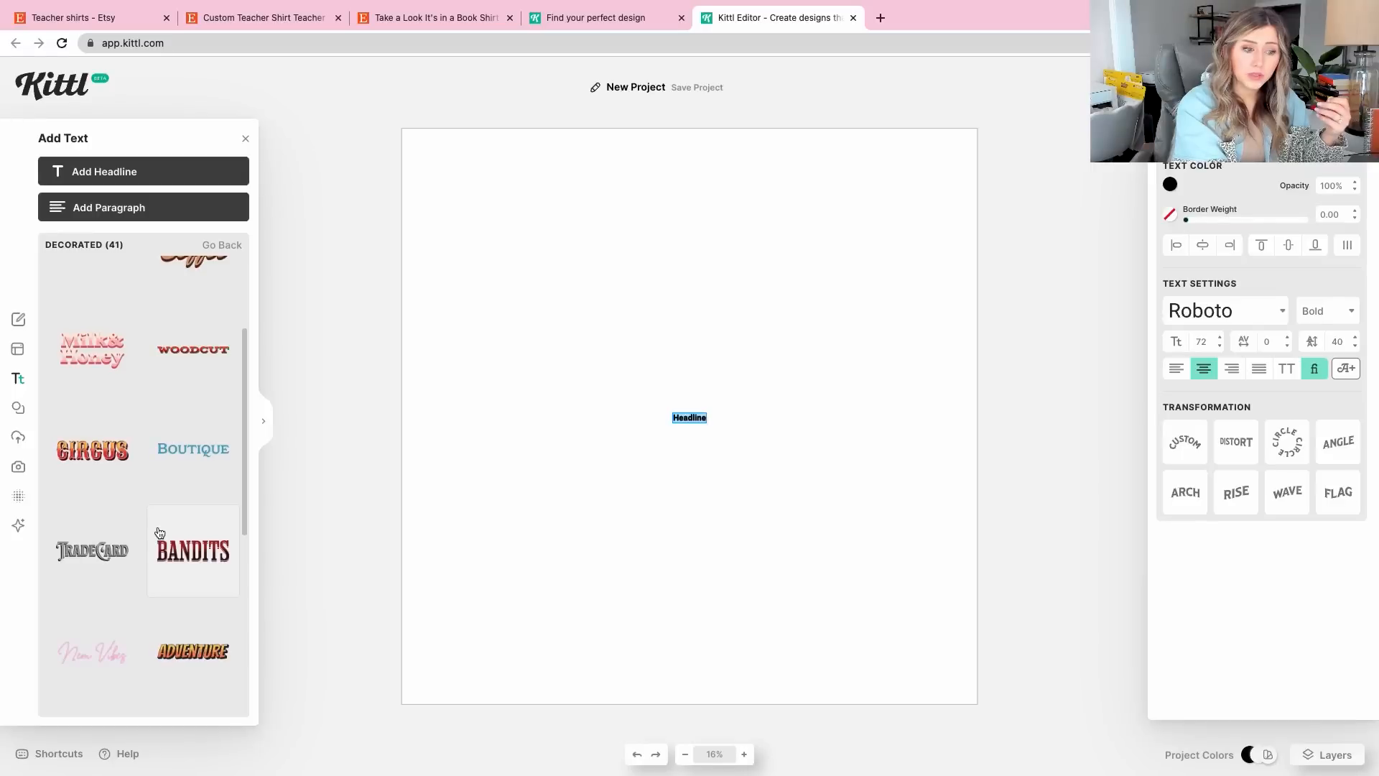
scroll(160, 531, down, 5)
scroll(159, 531, down, 2)
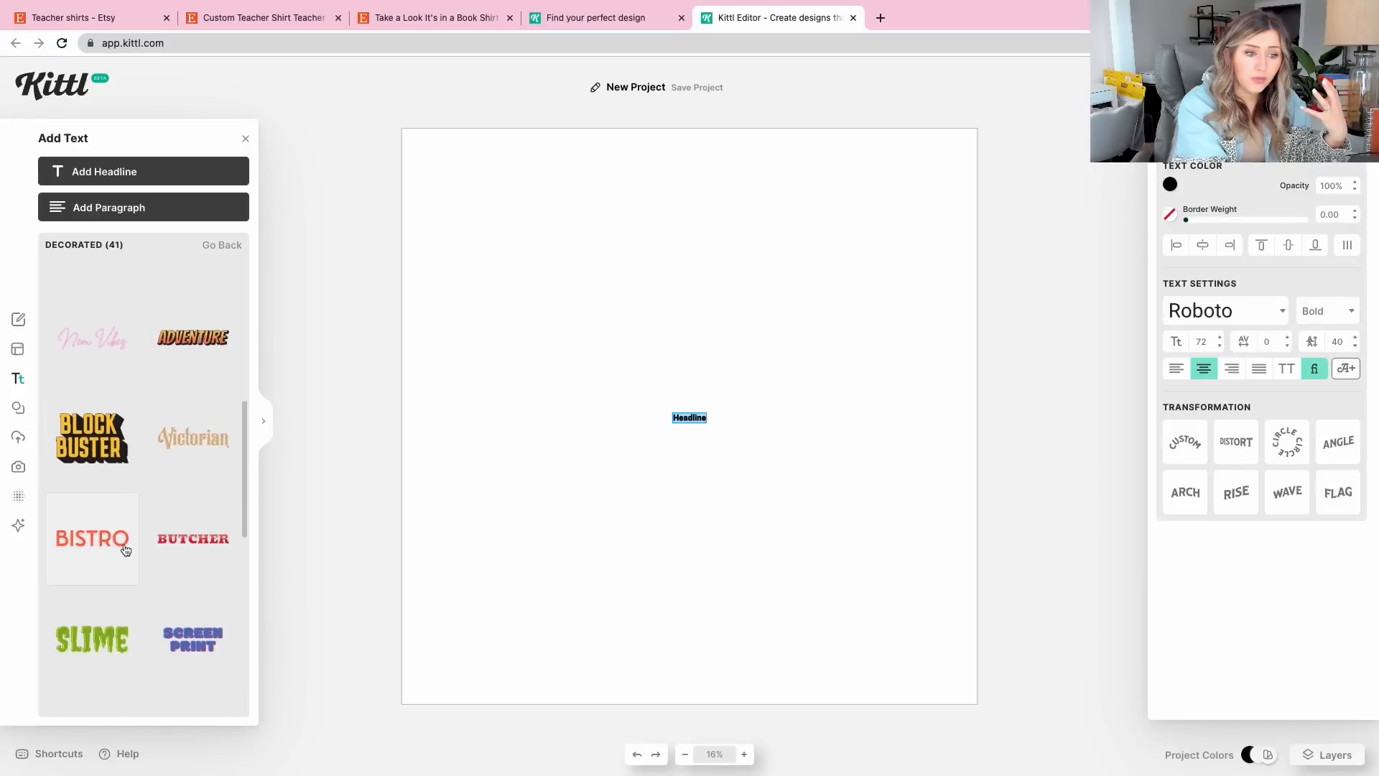
scroll(108, 468, down, 7)
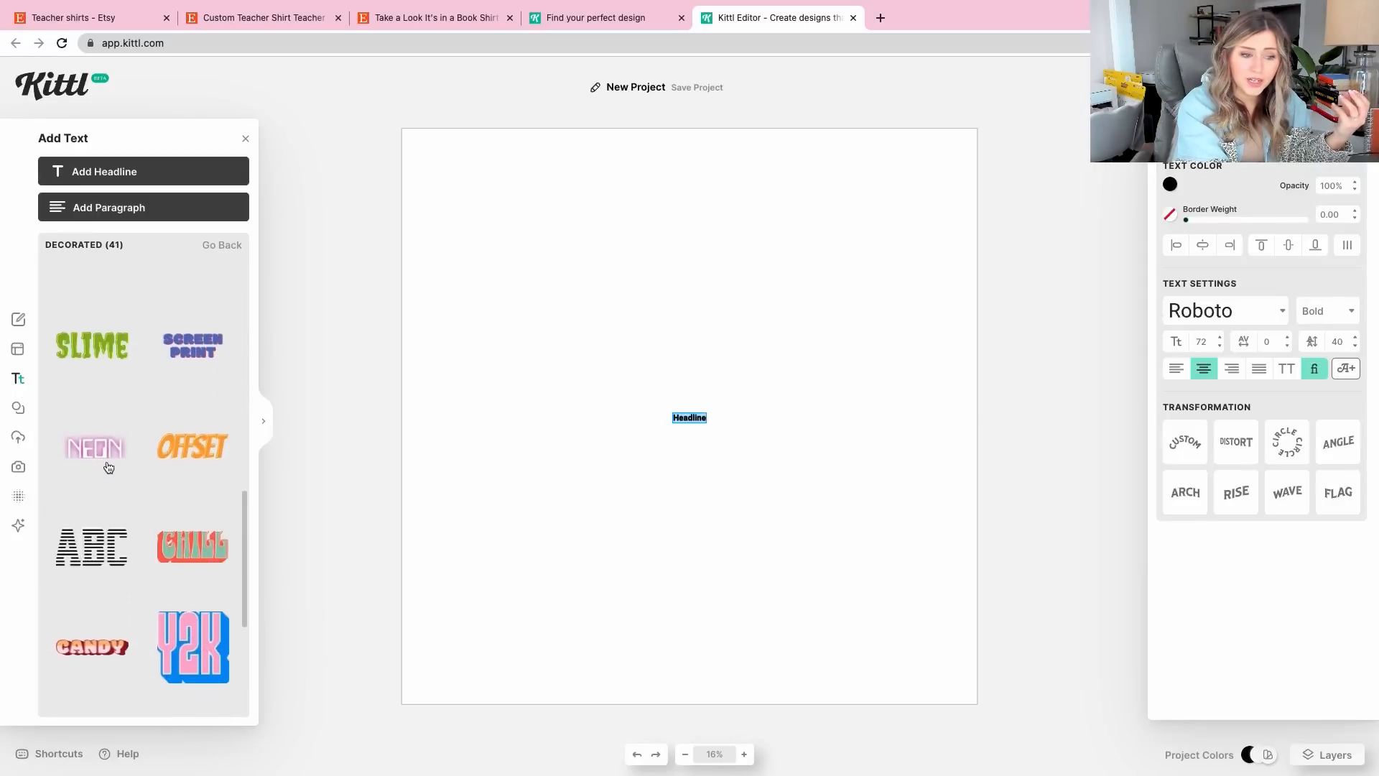
Add the decorated CHILL text enlarged to about size 1195, and set its shadow offset to 28 and angle to -86°
click(177, 536)
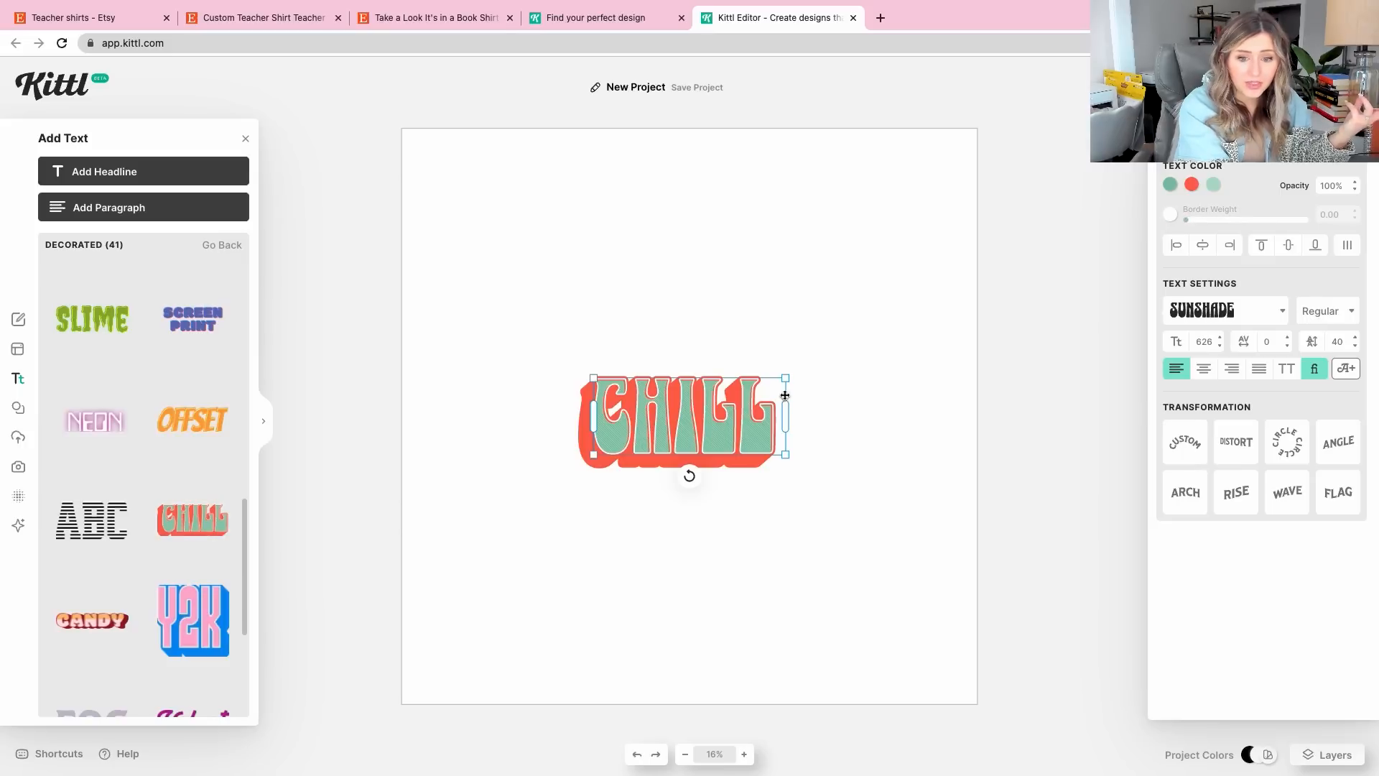
drag(787, 380, 960, 309)
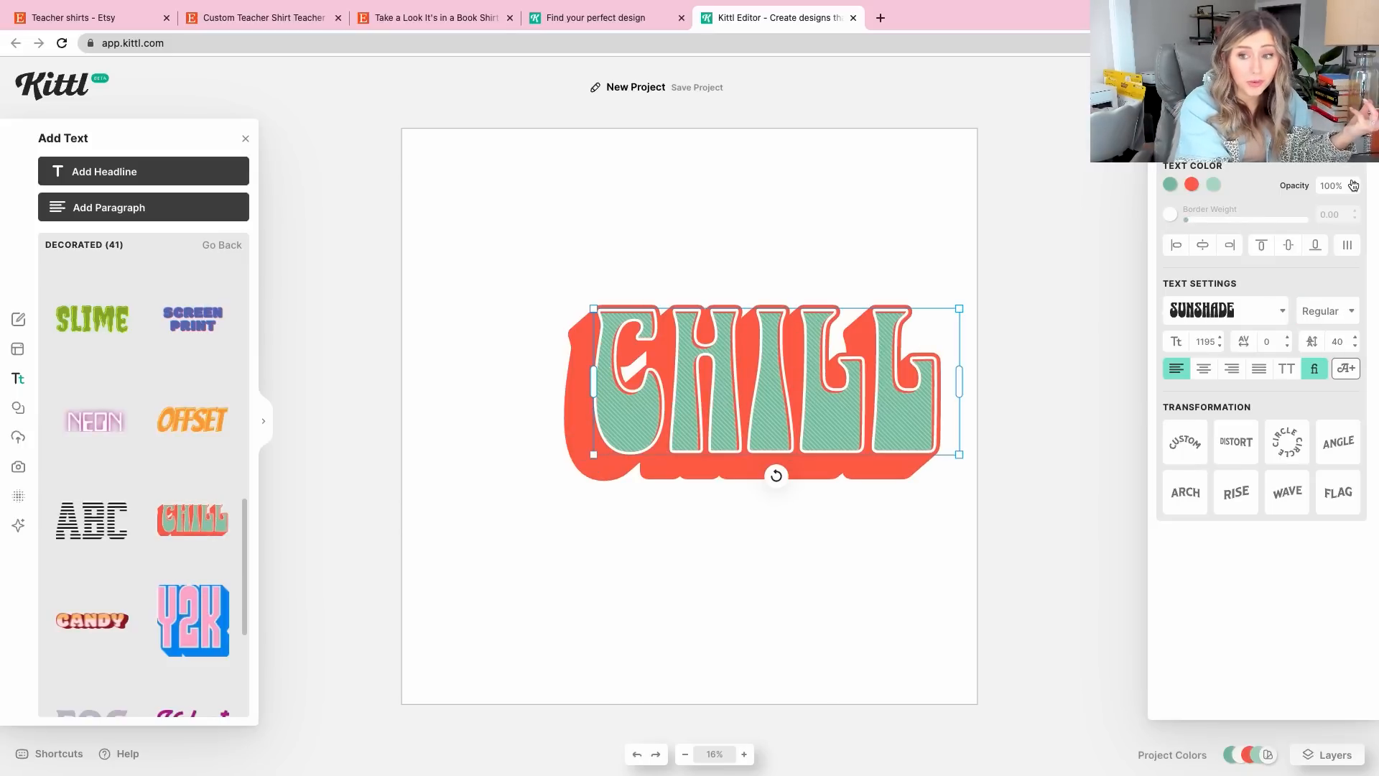
scroll(1353, 186, down, 5)
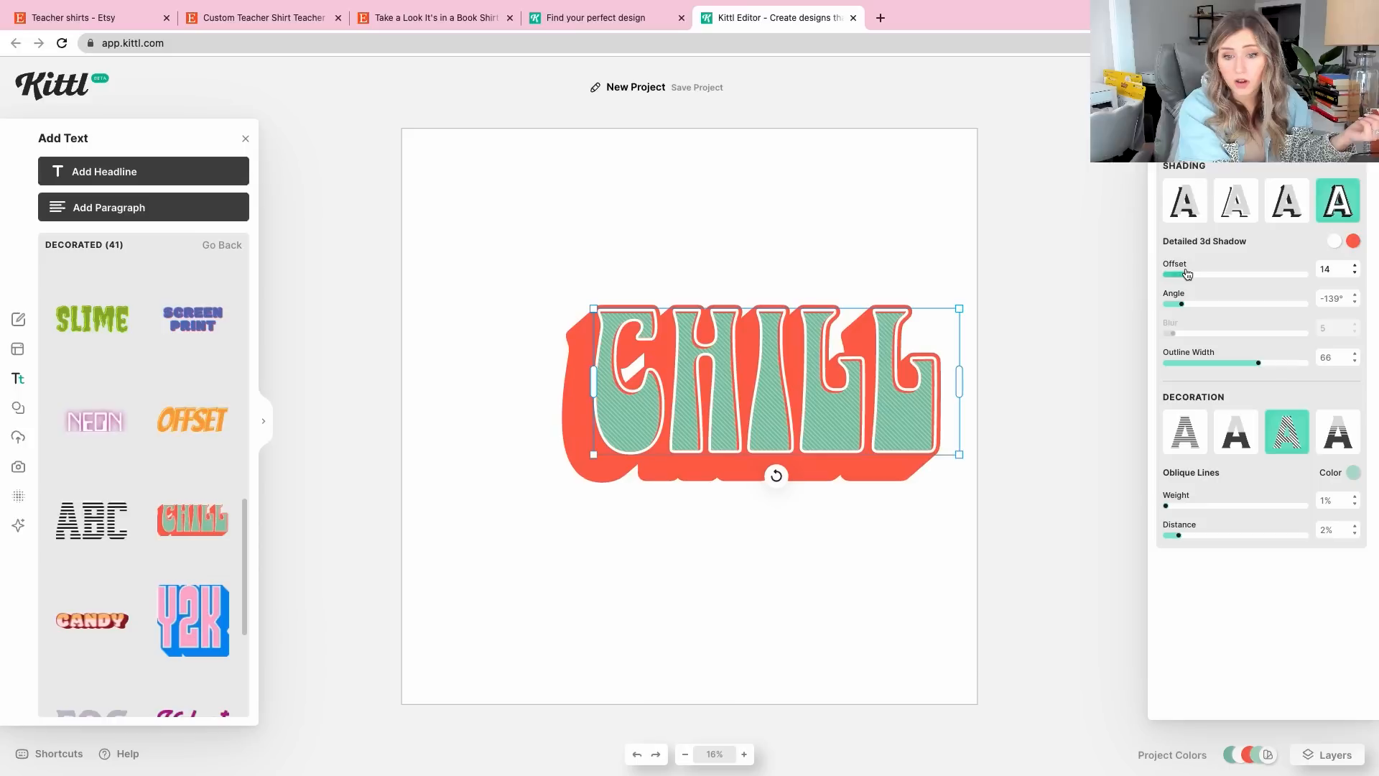
drag(1091, 255, 1204, 307)
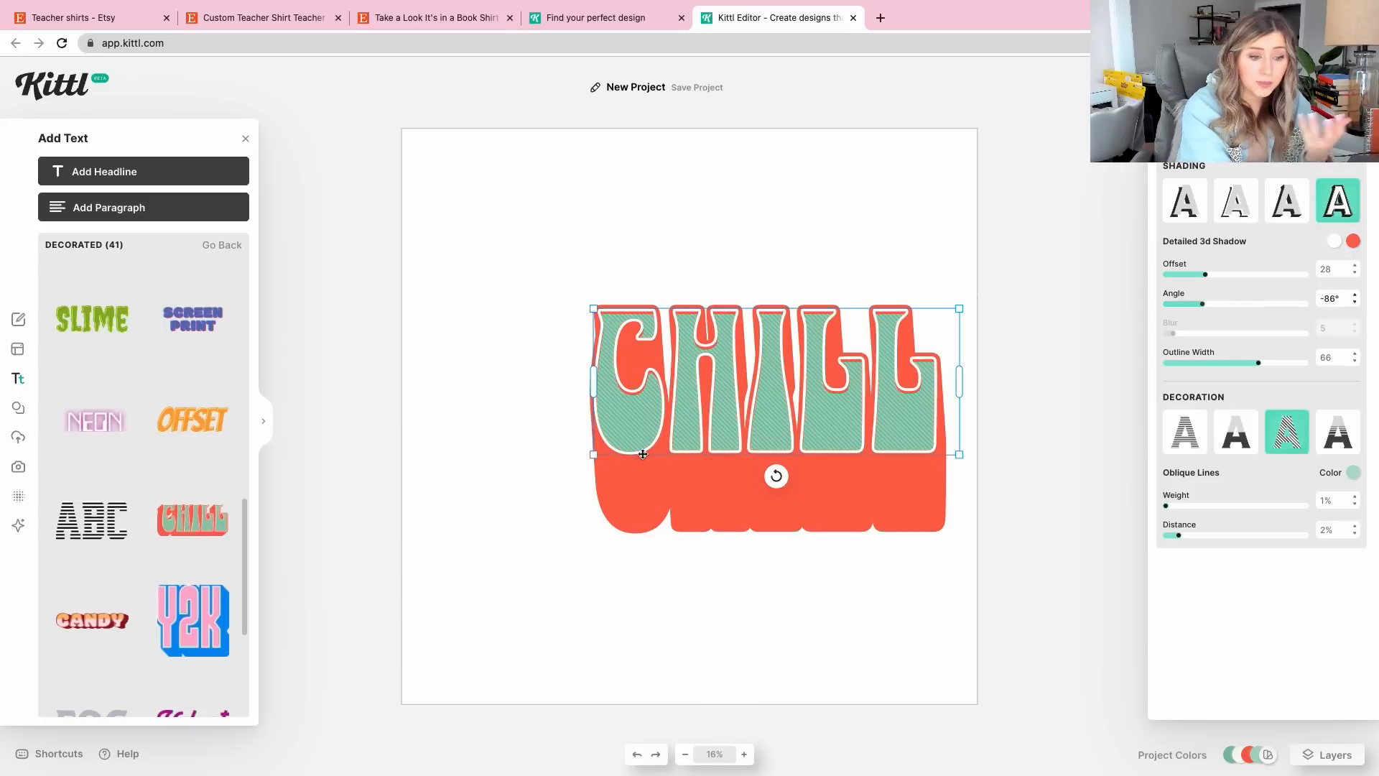
Add the decorated Velvet text, enlarged to about size 1938 and centred horizontally on the artboard
scroll(153, 583, down, 3)
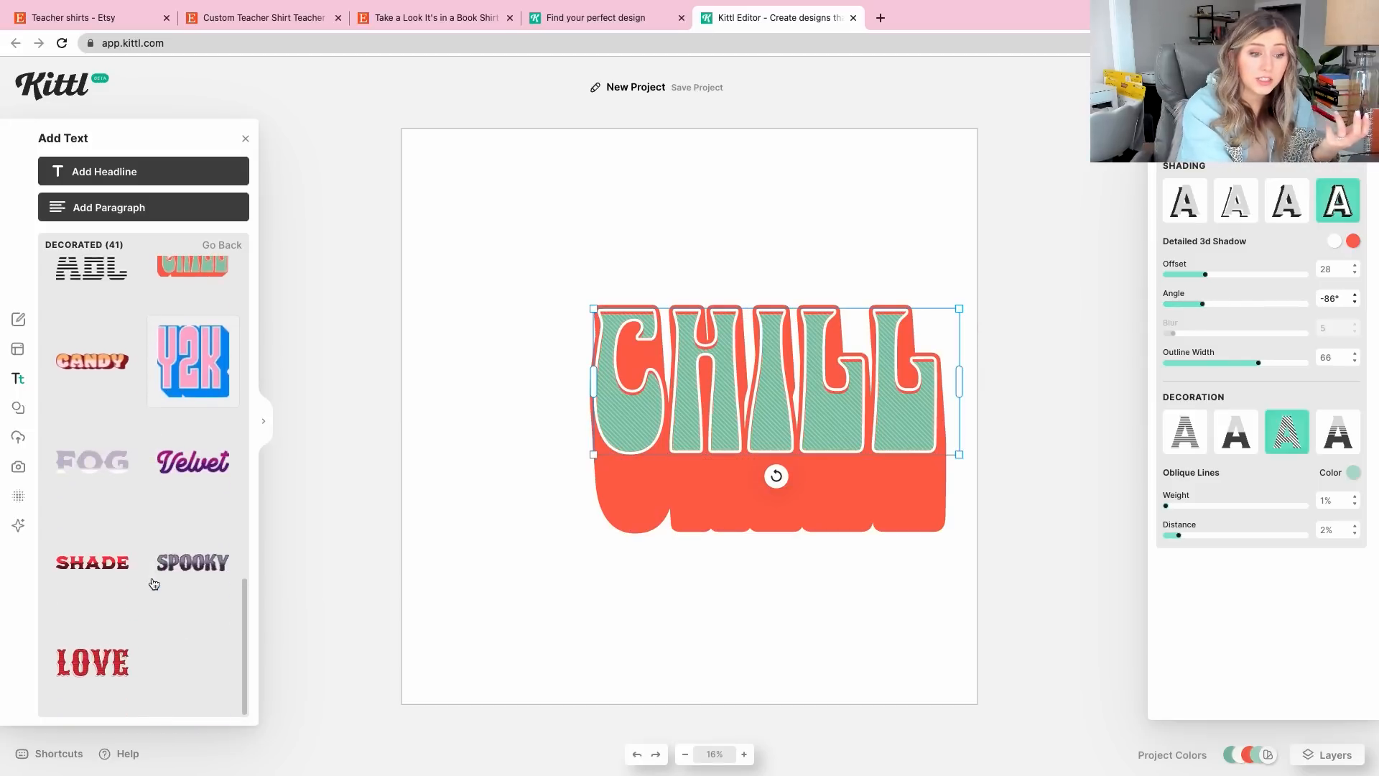
click(198, 489)
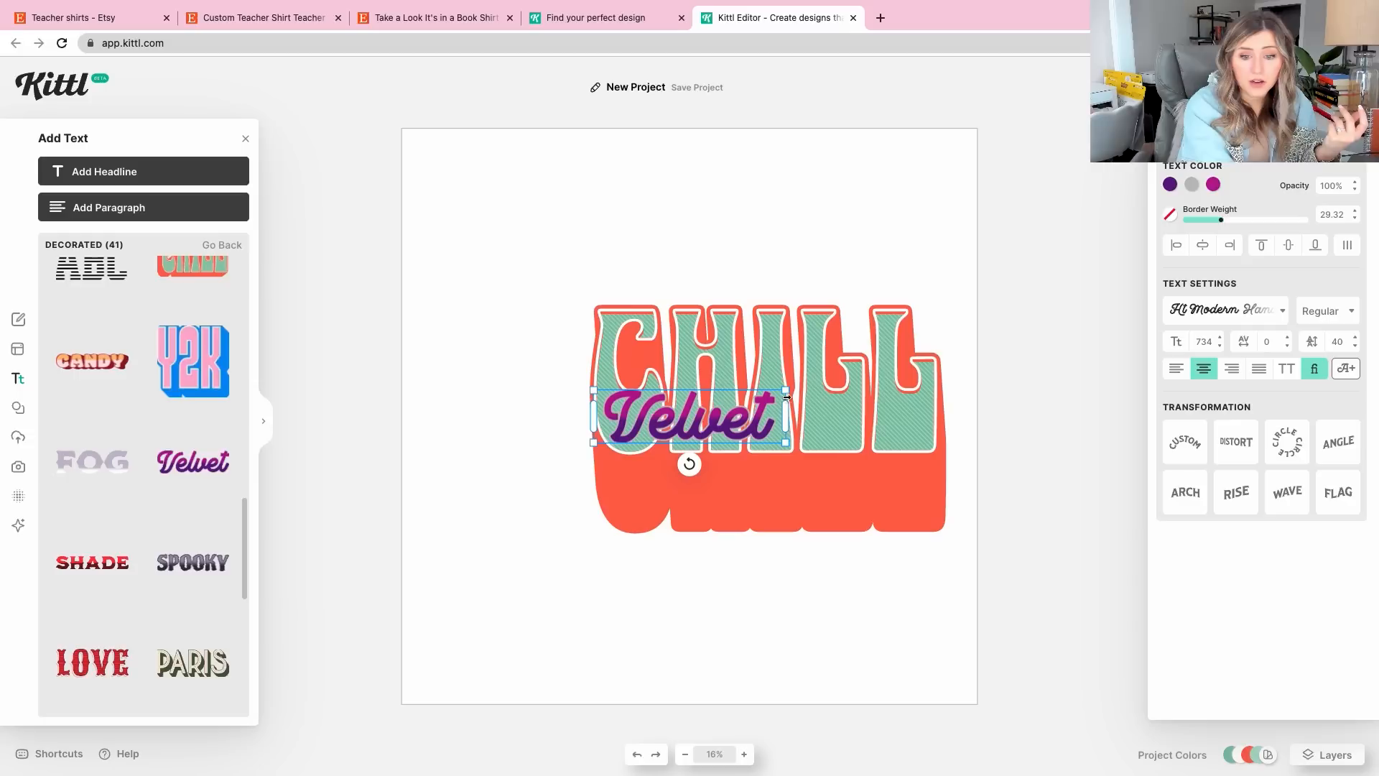
drag(786, 389, 1099, 303)
drag(748, 367, 591, 363)
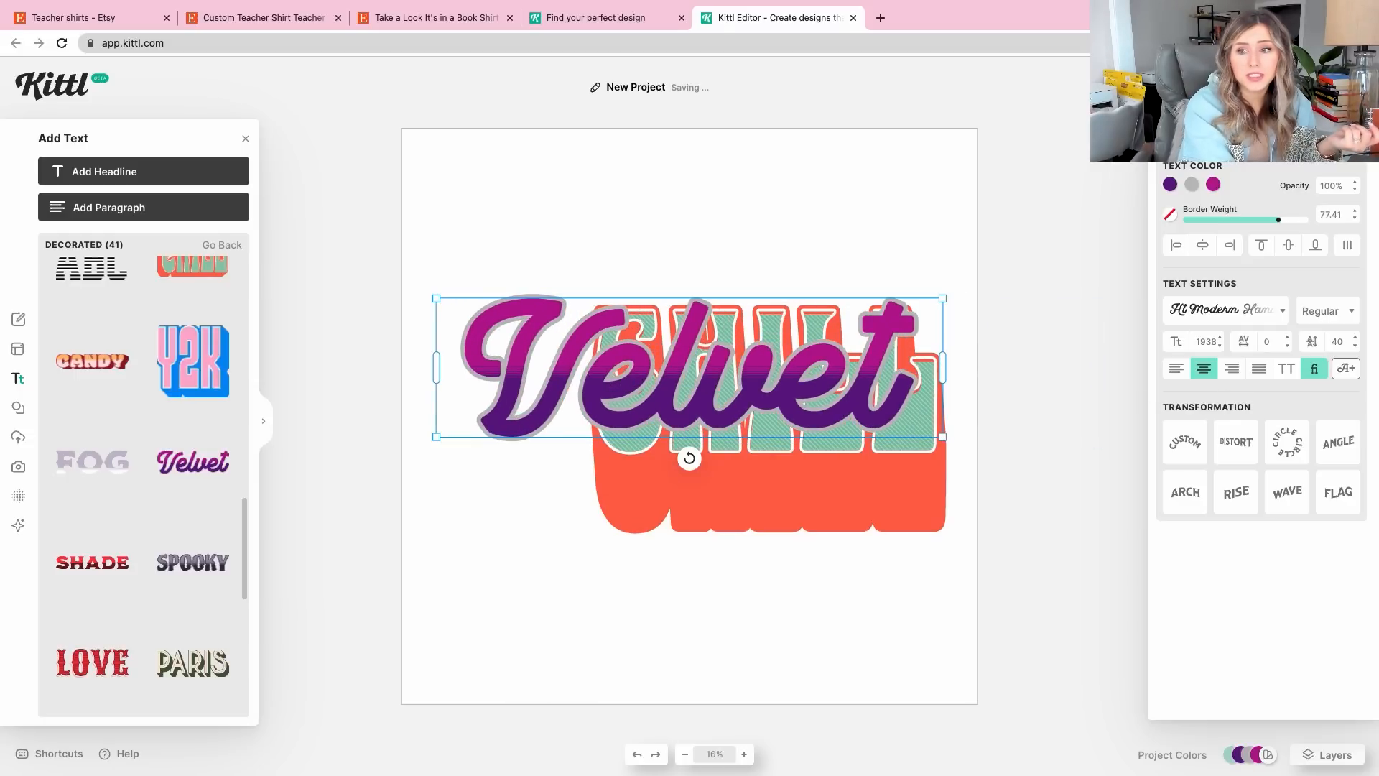
Try several decorations on the Velvet text, including Oblique Lines, and switch it to Horizontal Lines
scroll(1285, 278, down, 5)
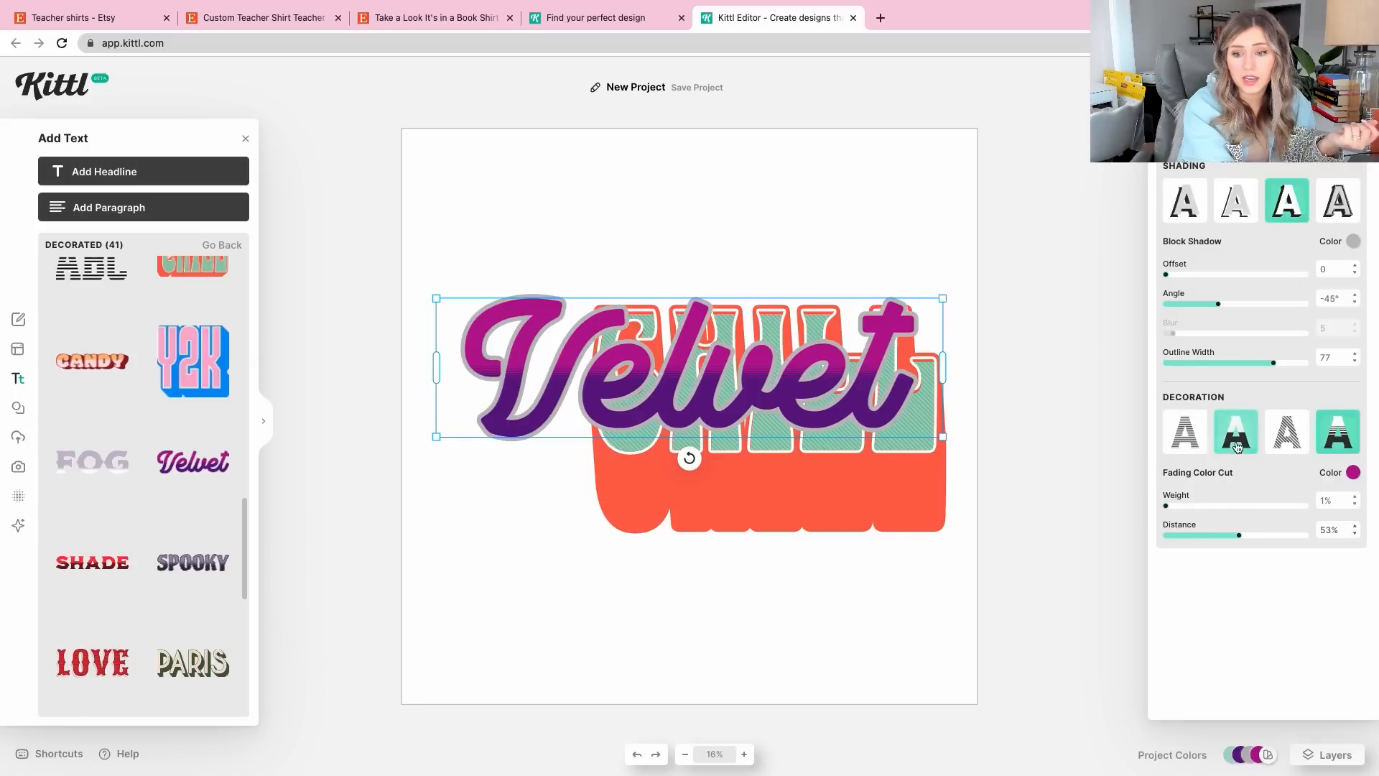
click(1287, 432)
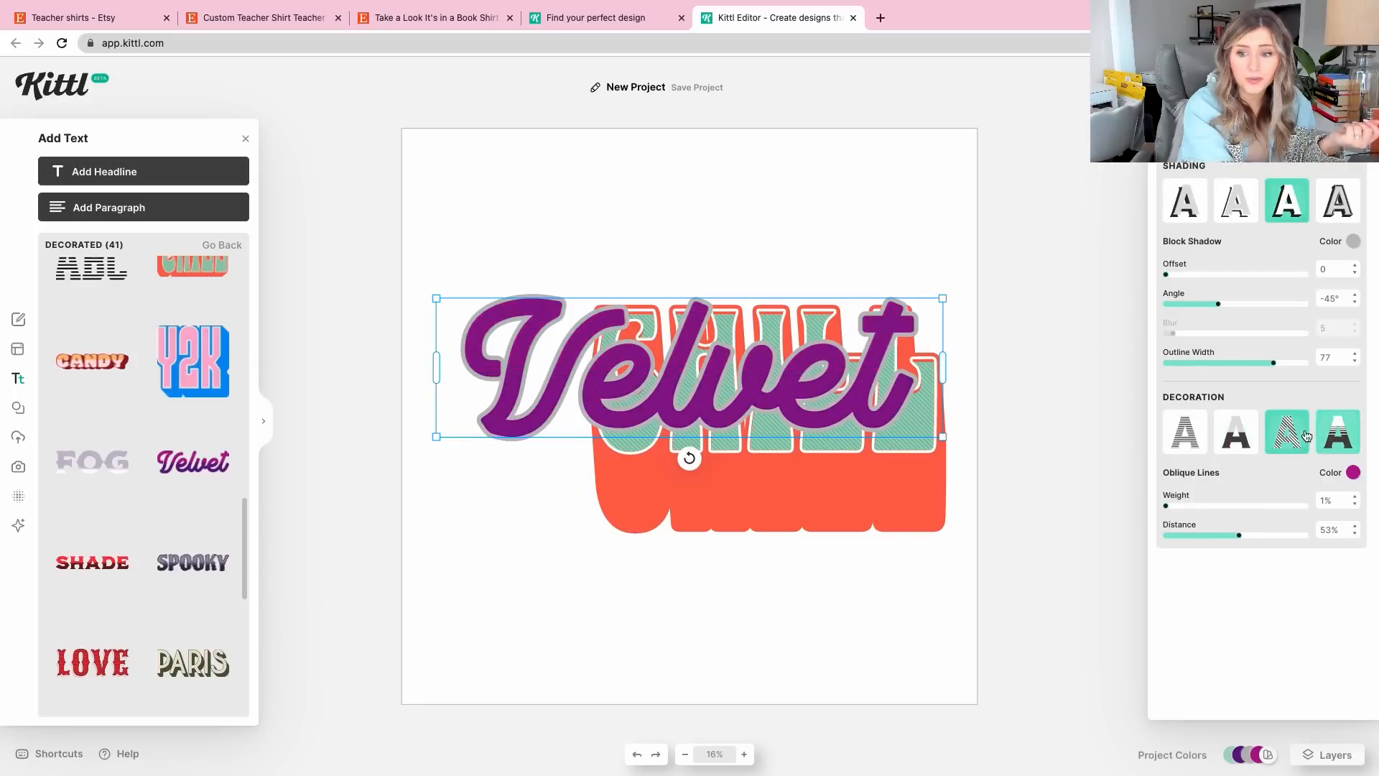
click(1235, 434)
click(1166, 432)
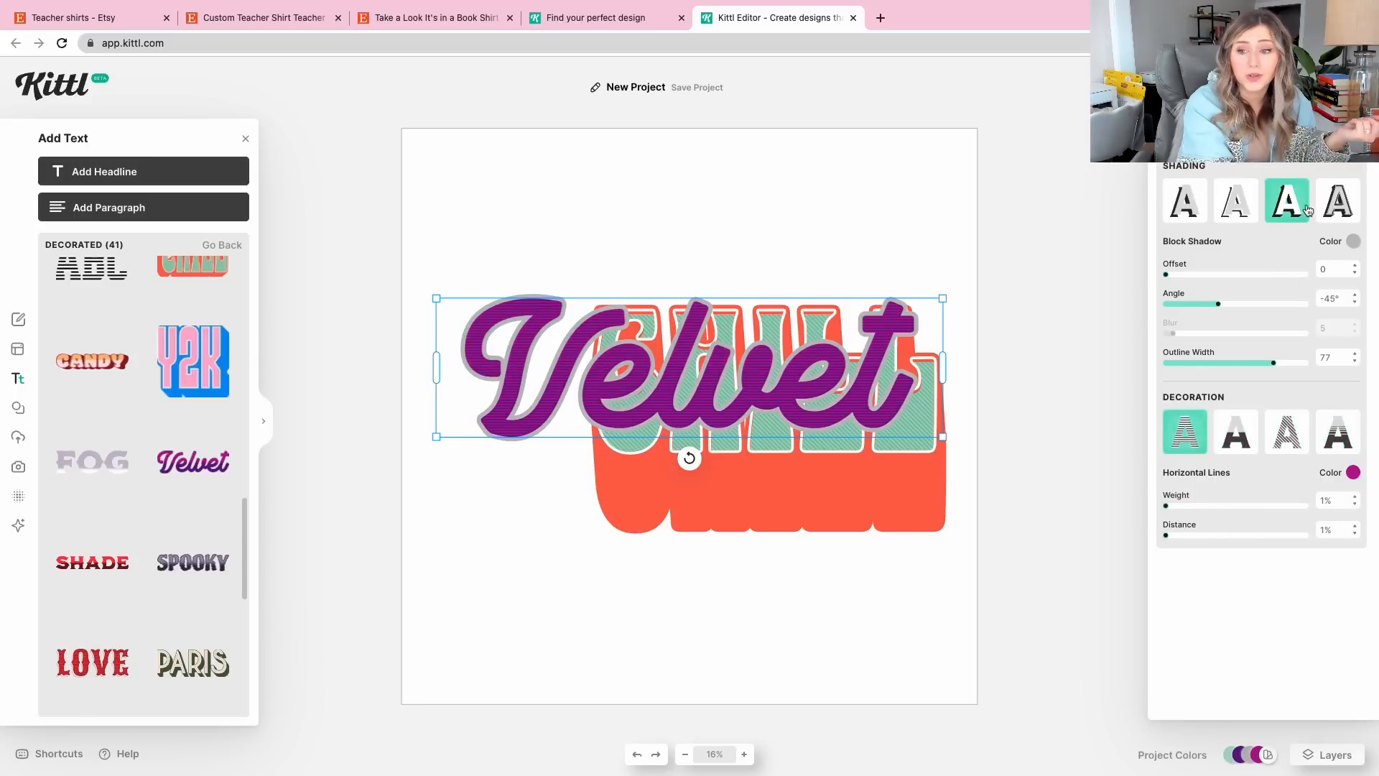
Delete the CHILL text and the Velvet text to clear the artboard
click(901, 481)
key(BackSpace)
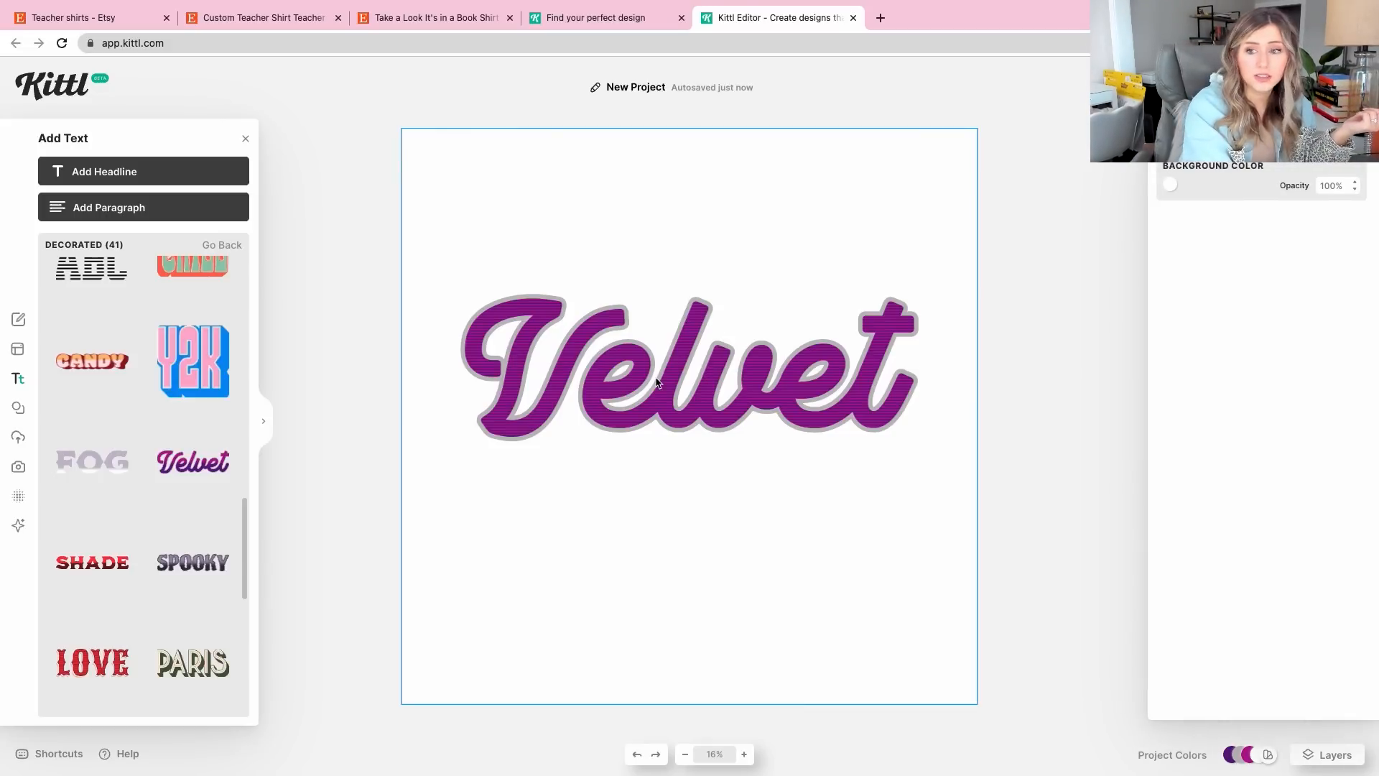
drag(983, 194, 480, 670)
key(Delete)
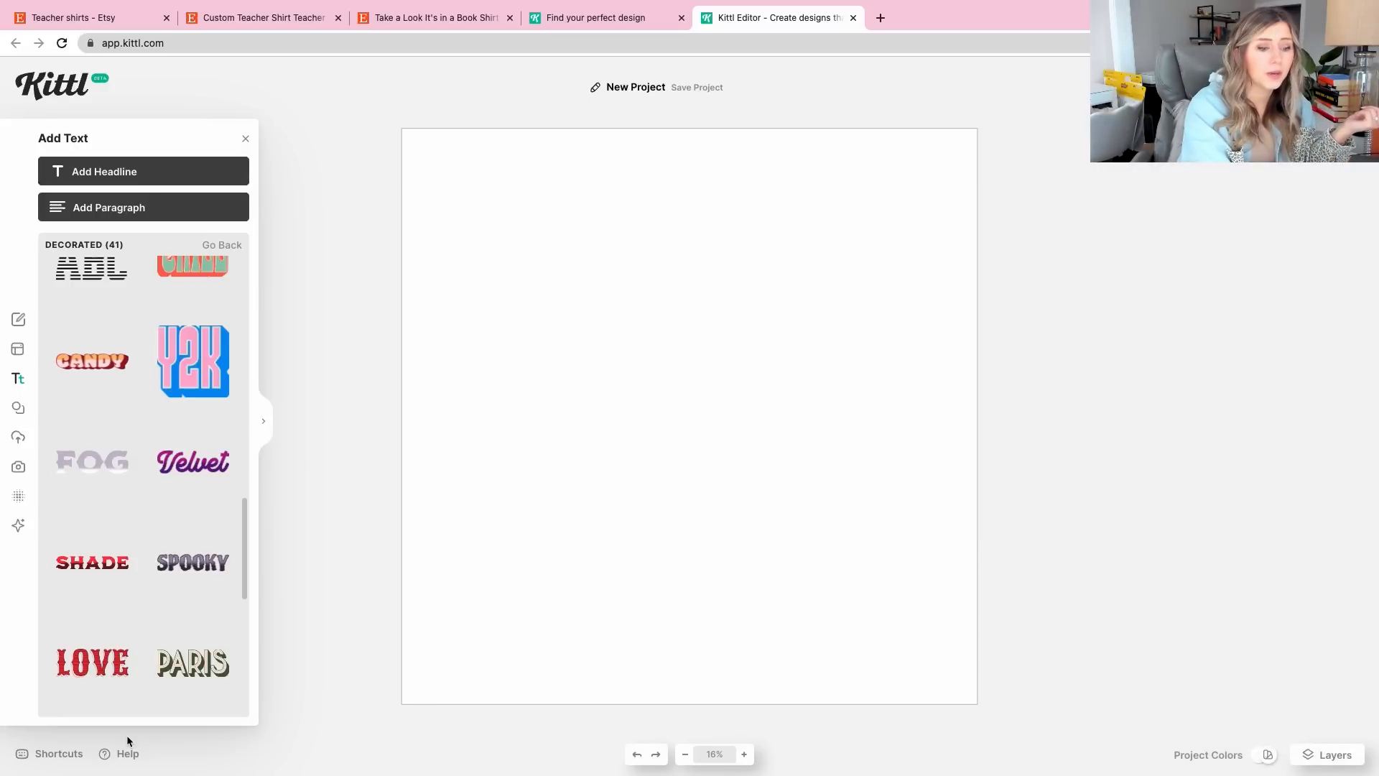
Look through the remaining Decorated text styles and return to the overview of text categories
scroll(134, 644, down, 6)
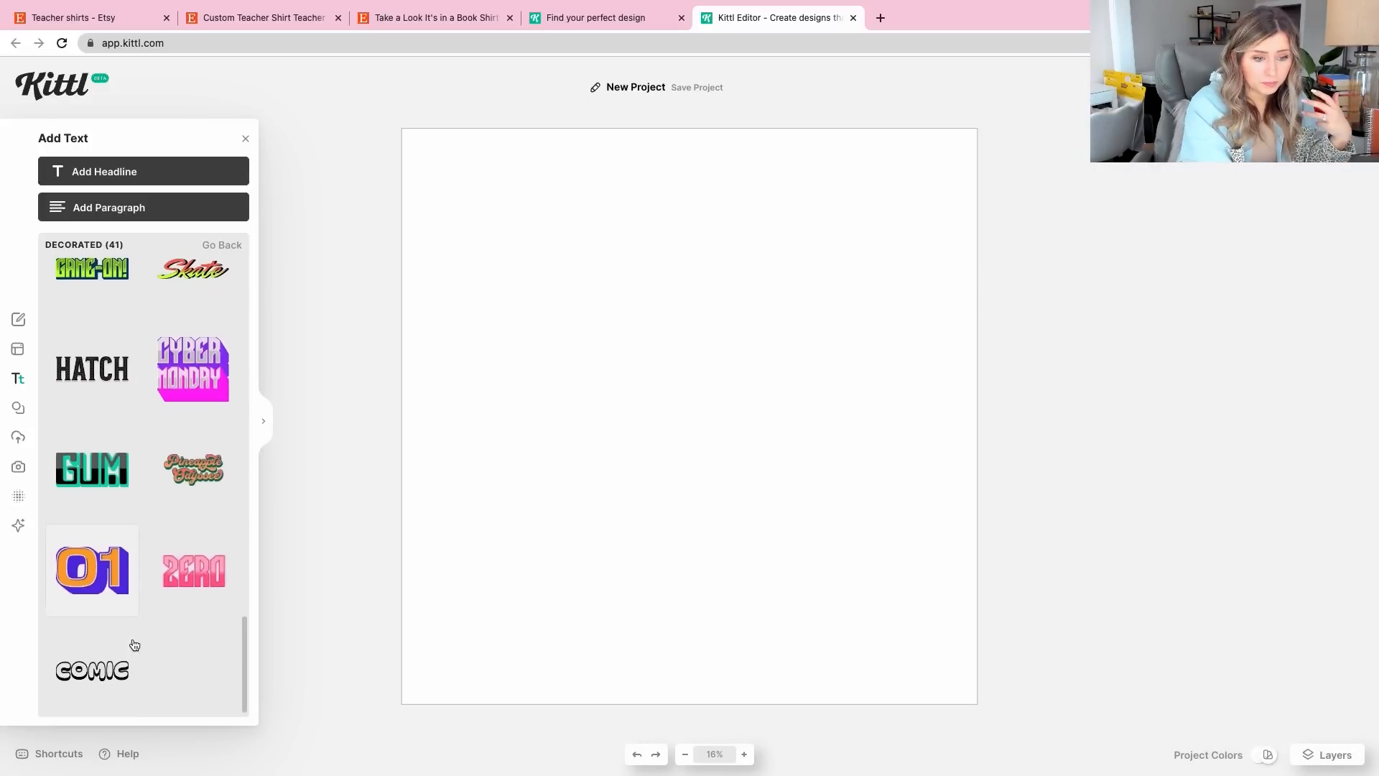
scroll(149, 371, up, 3)
scroll(149, 371, up, 15)
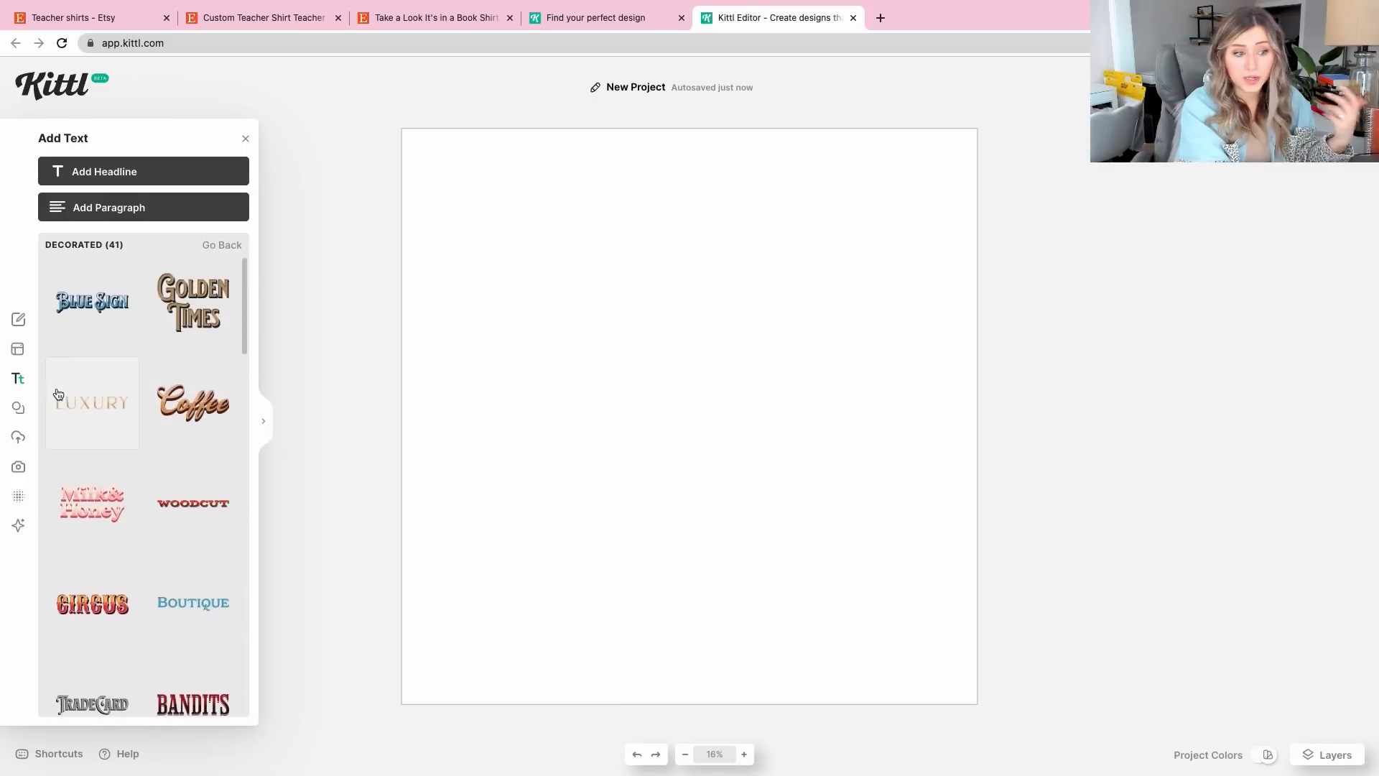
click(18, 350)
click(17, 379)
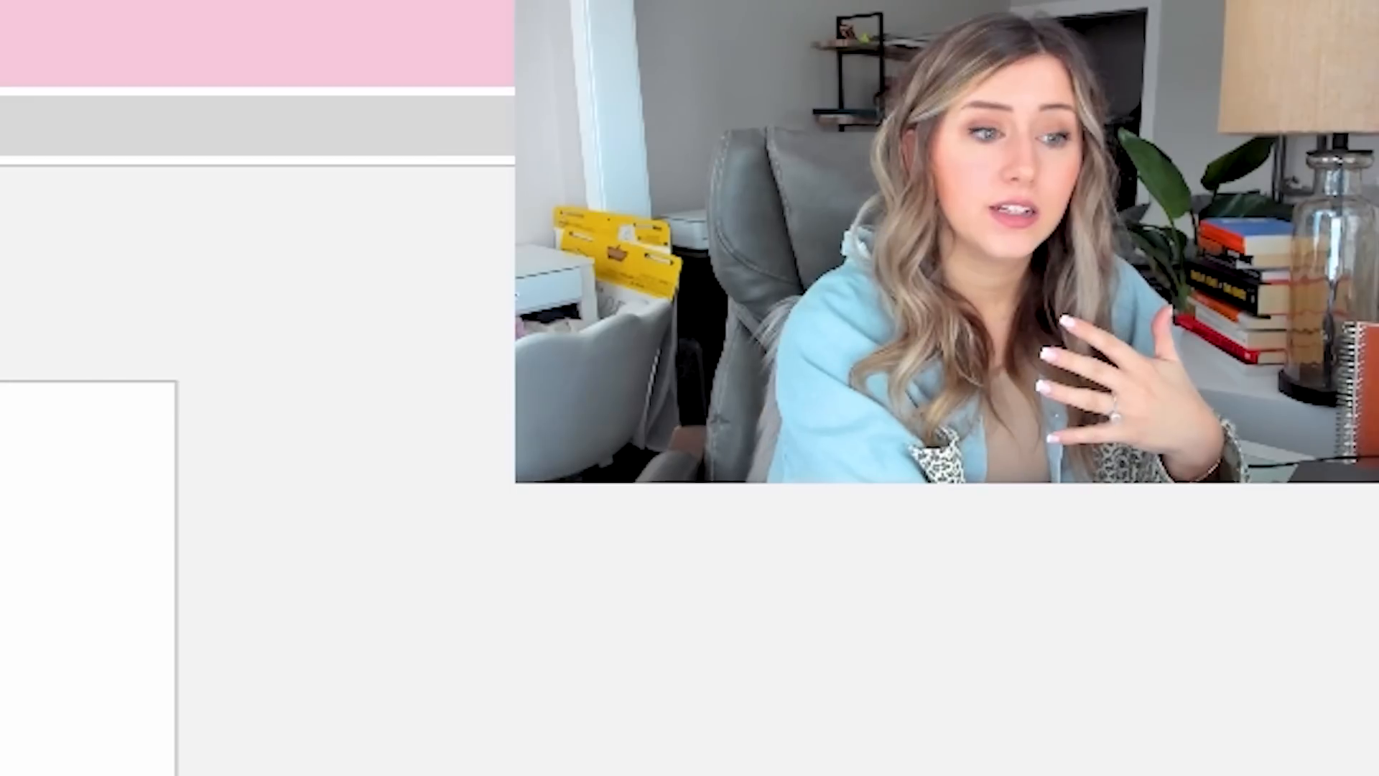
Add a headline, enlarge it to about size 901, and move it to the upper part of the artboard
click(123, 174)
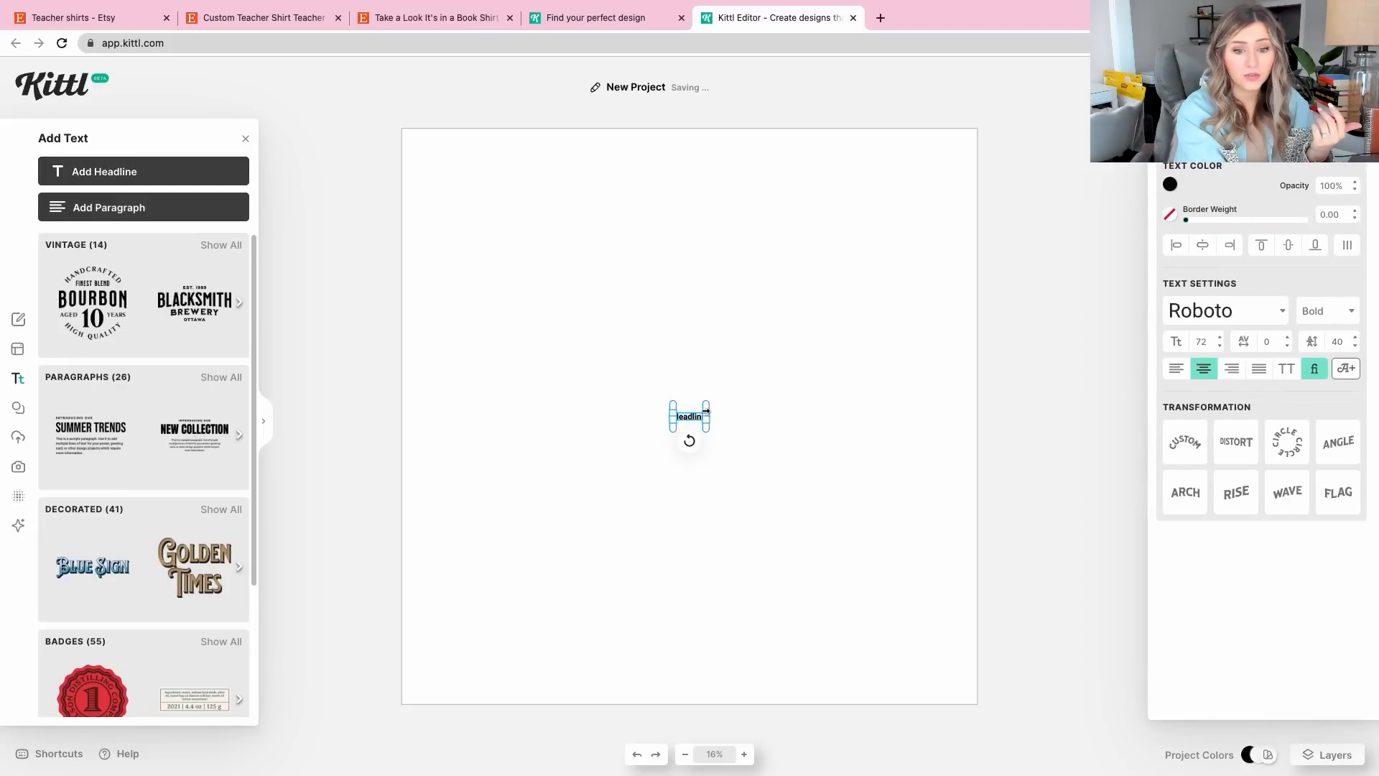
drag(706, 409, 954, 274)
click(955, 274)
click(904, 372)
drag(919, 376, 572, 321)
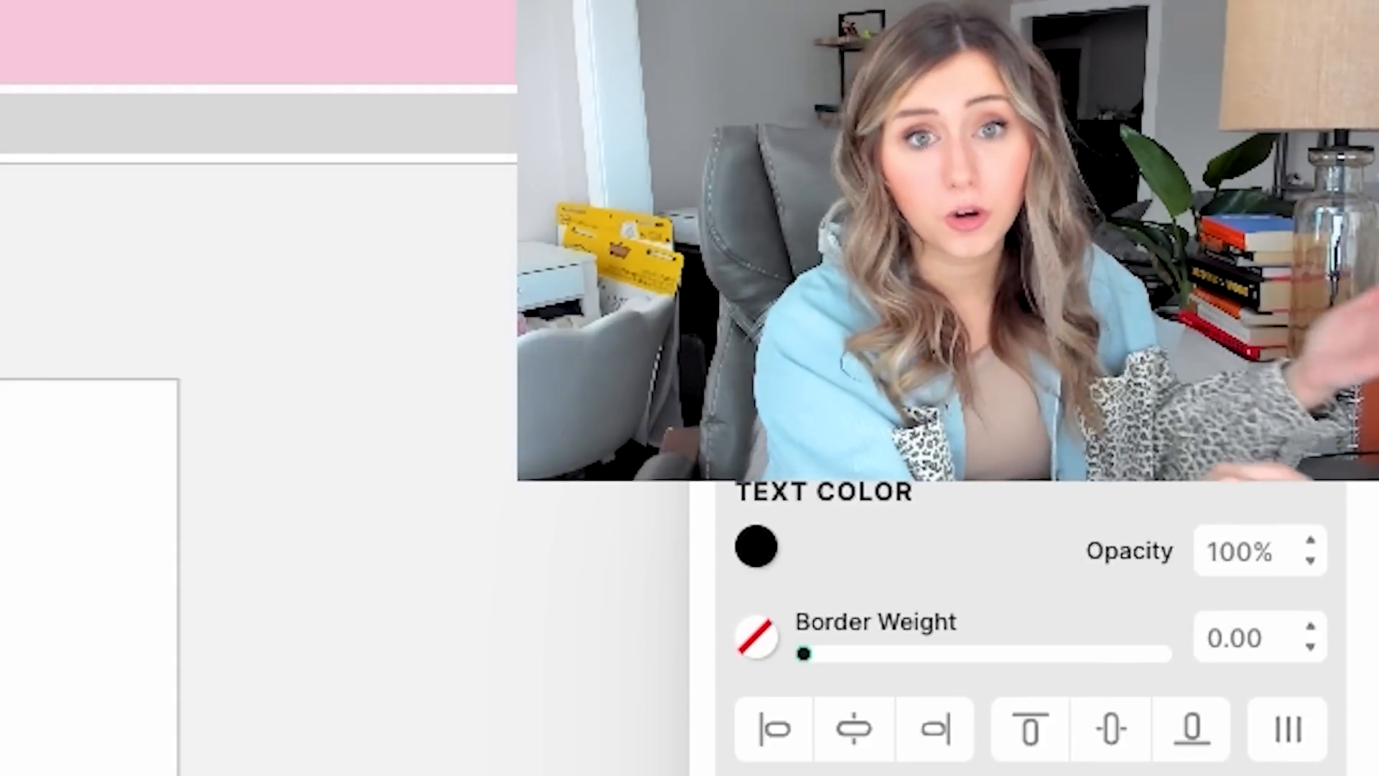
click(571, 321)
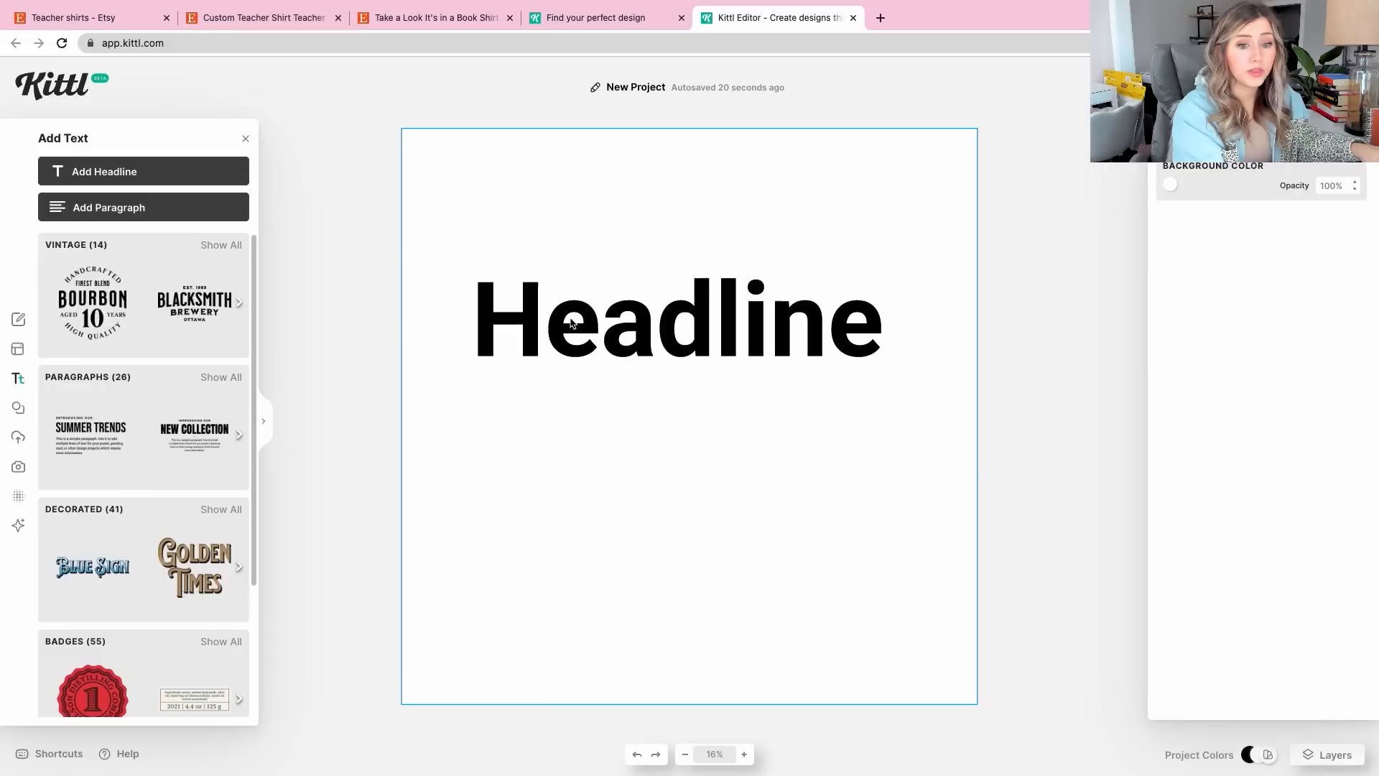
Replace the headline's text with "Kindergarten" and scale it down to about size 590
click(646, 331)
double_click(642, 311)
text(K)
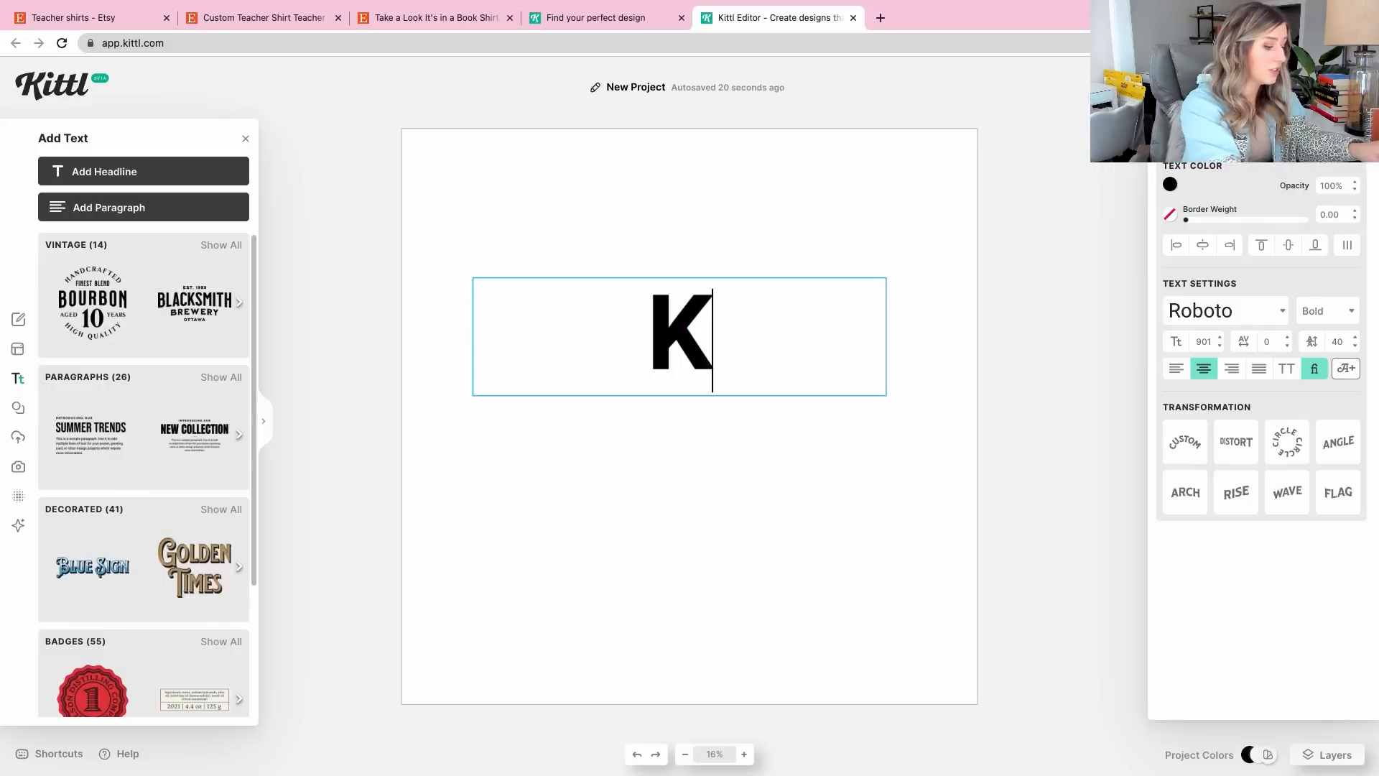
text(indergarten)
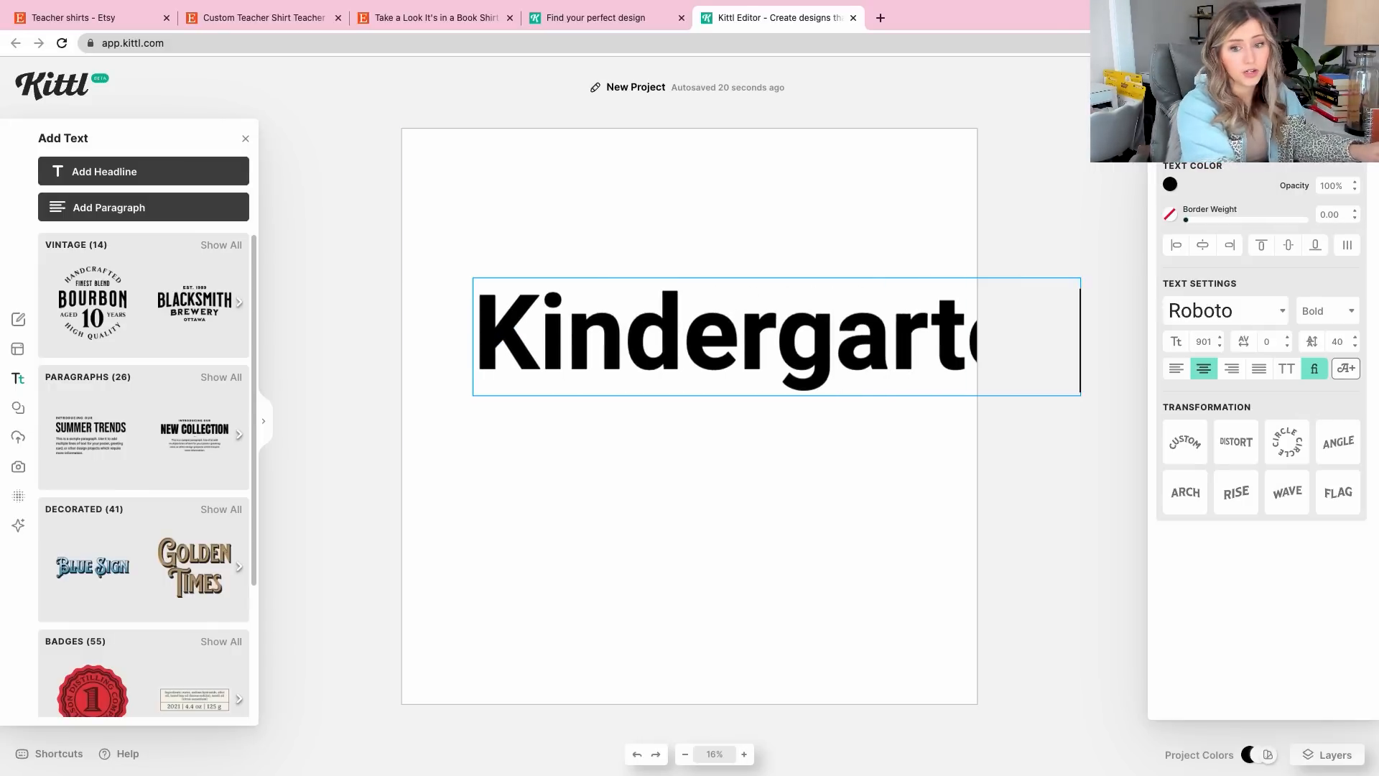
key(Escape)
drag(890, 275, 746, 357)
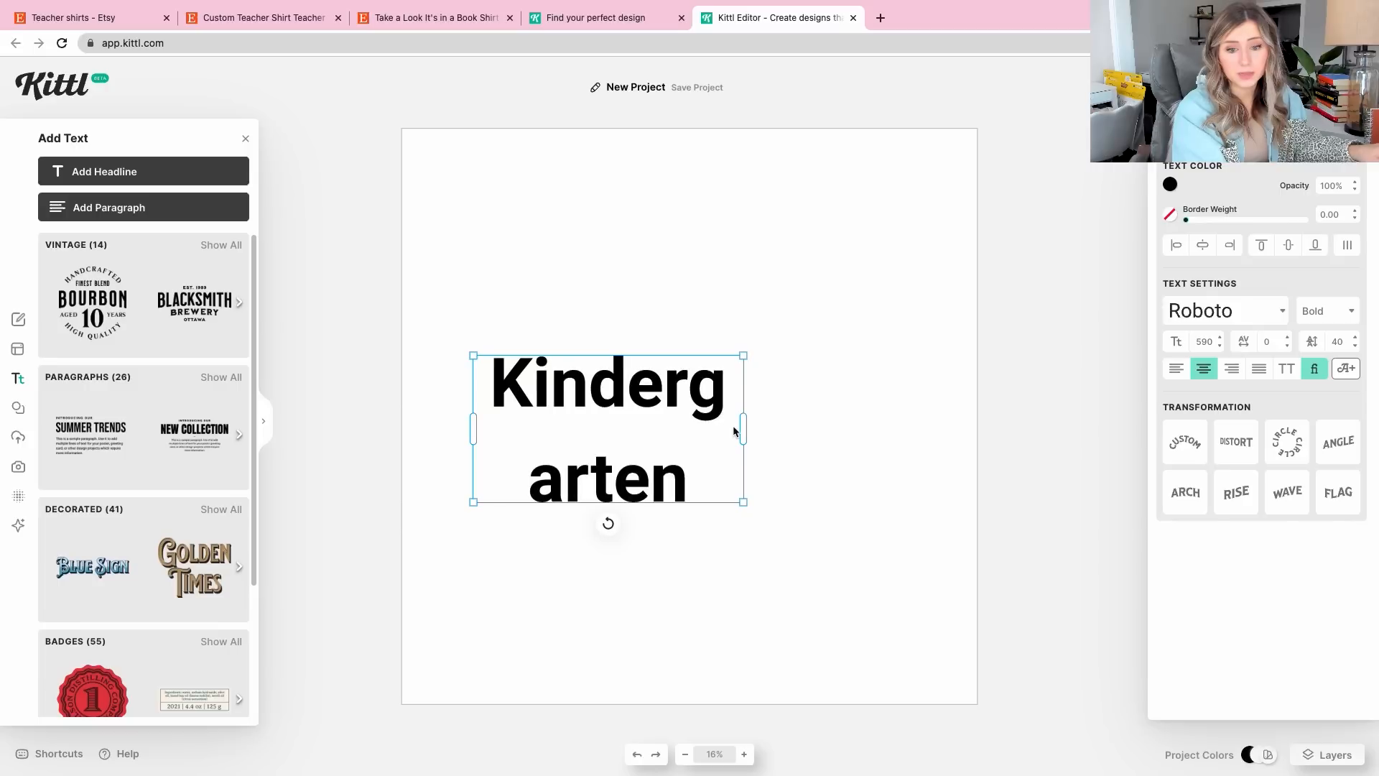
Widen the Kindergarten text box so the word fits on one line, and move it higher on the artboard
drag(743, 418, 939, 403)
click(899, 331)
click(820, 375)
mouse_move(820, 375)
mouse_down()
mouse_move(802, 303)
mouse_move(803, 382)
mouse_up()
Duplicate the Kindergarten text directly below the original and replace the copy's text with "Teacher"
key(ctrl+v)
double_click(803, 382)
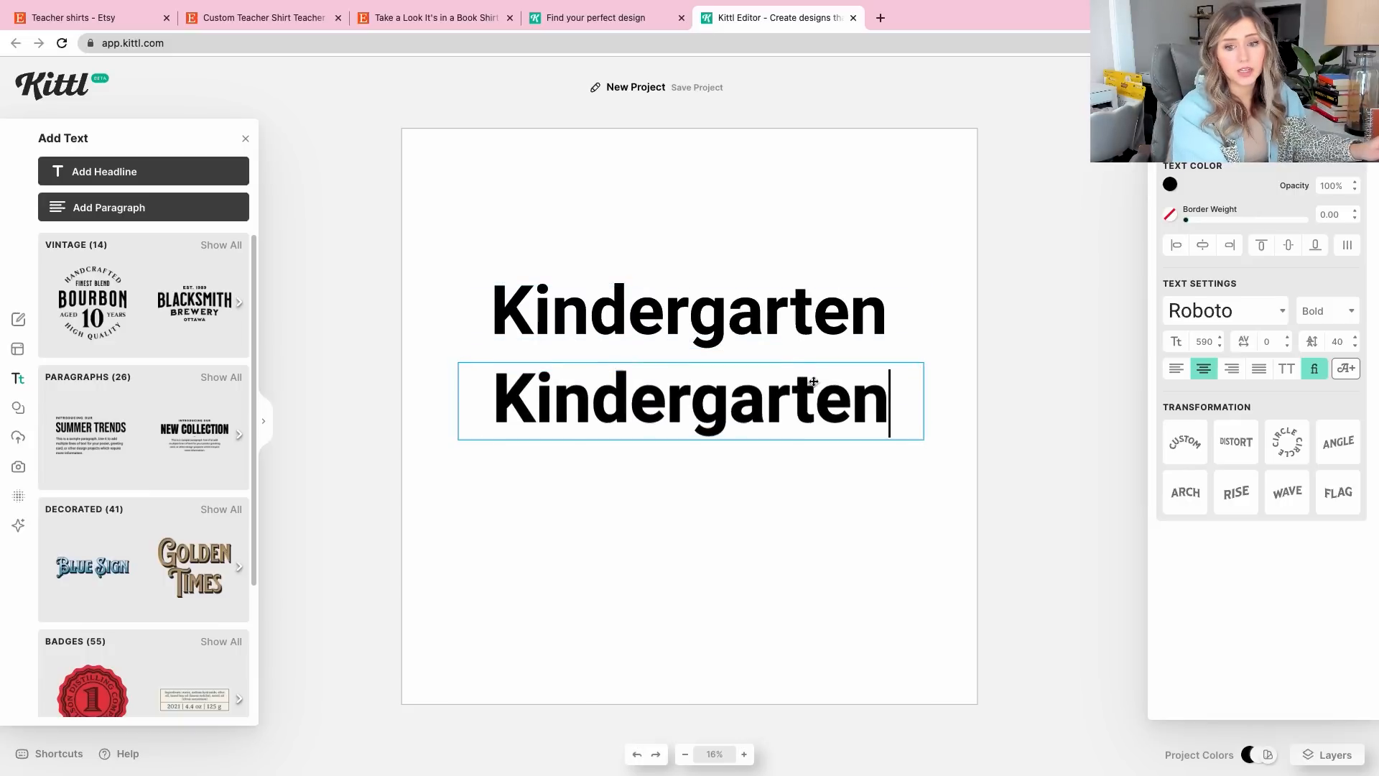
drag(895, 381, 400, 375)
text(Teacher)
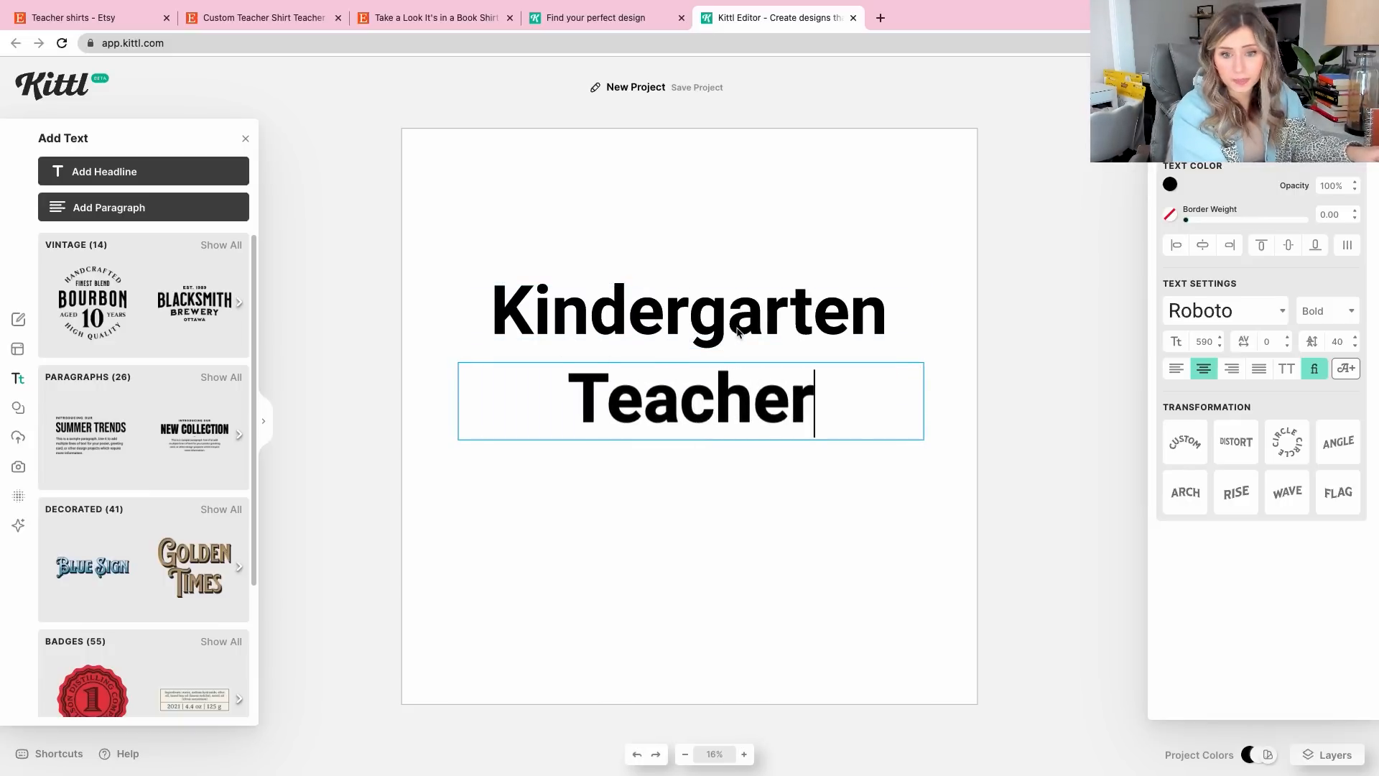
Set the typeface of both the Kindergarten and Teacher text to Sunship
drag(847, 241, 571, 493)
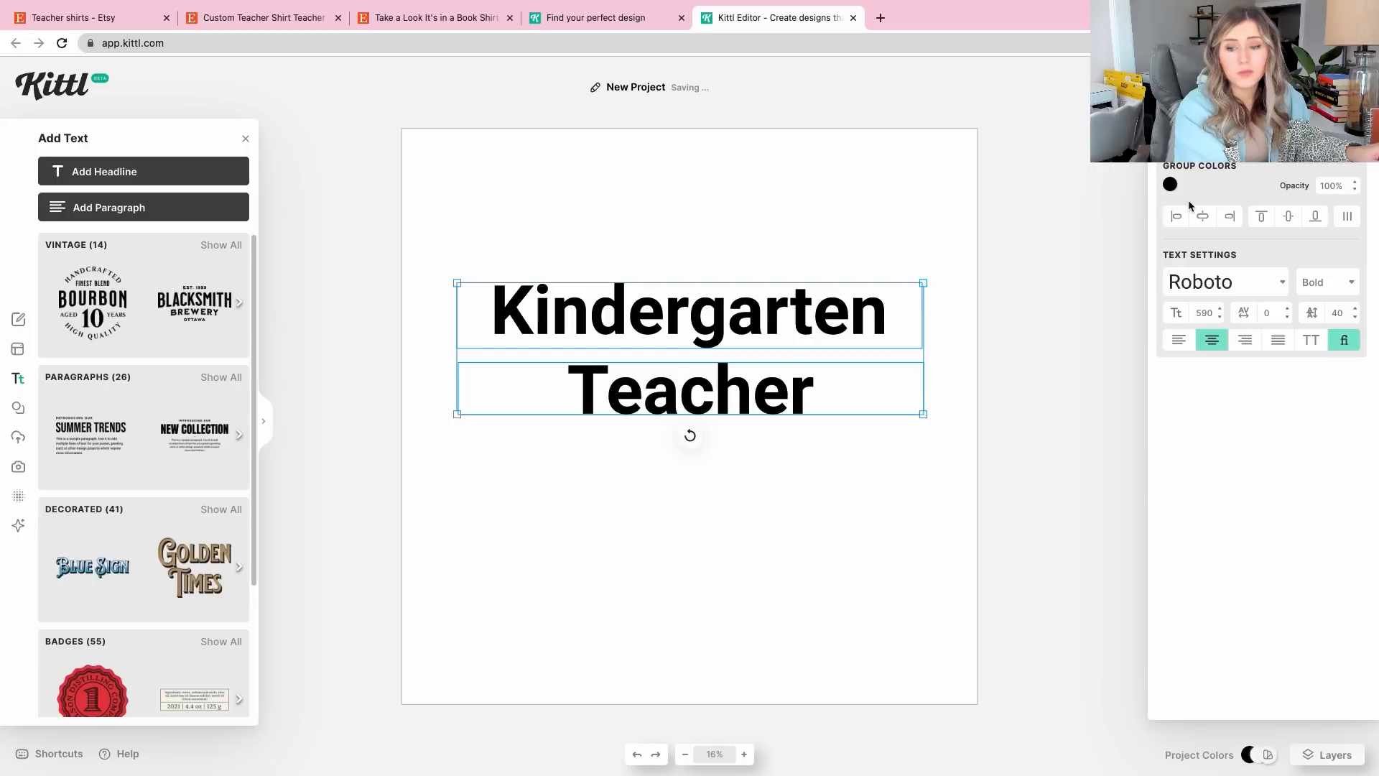
click(1219, 284)
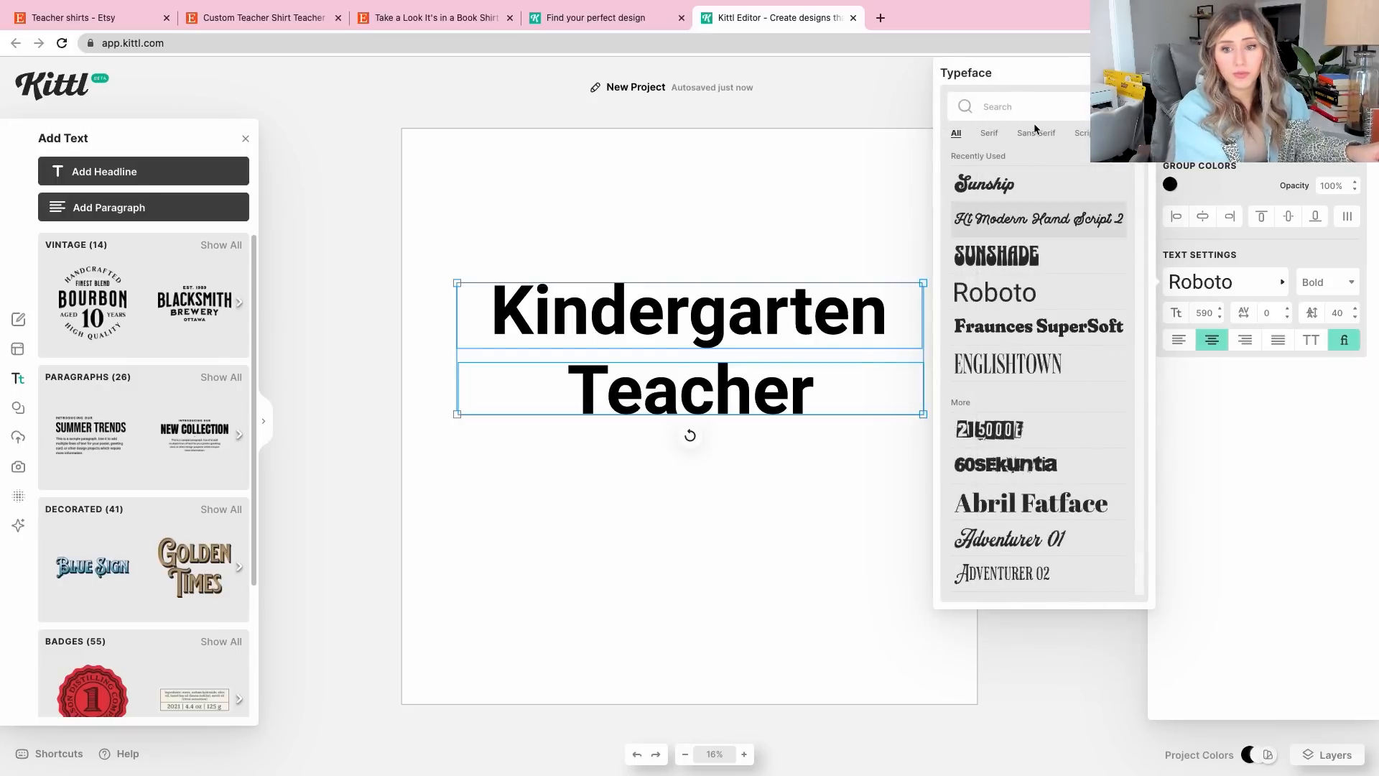
click(998, 196)
click(726, 231)
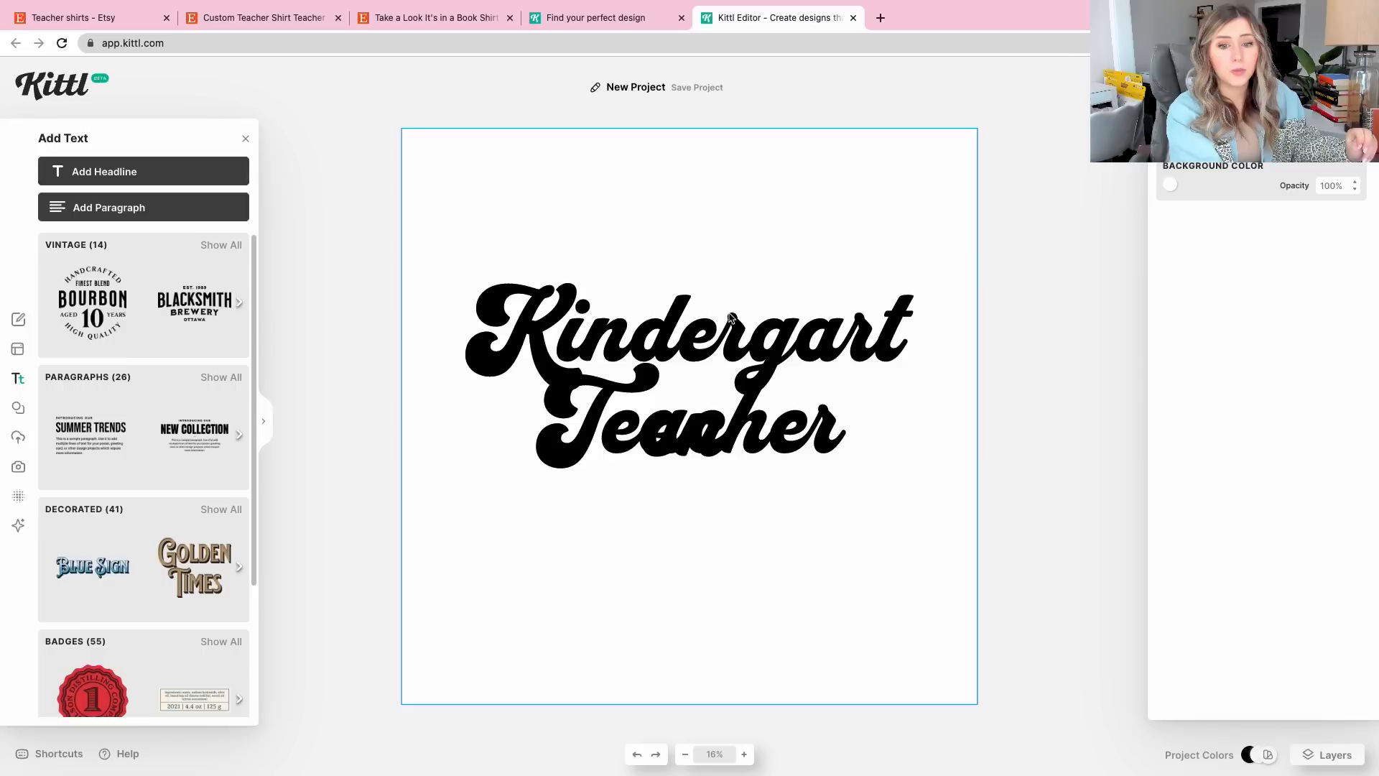
Change the typeface of the Kindergarten text alone to Sunshade
click(731, 318)
click(1235, 317)
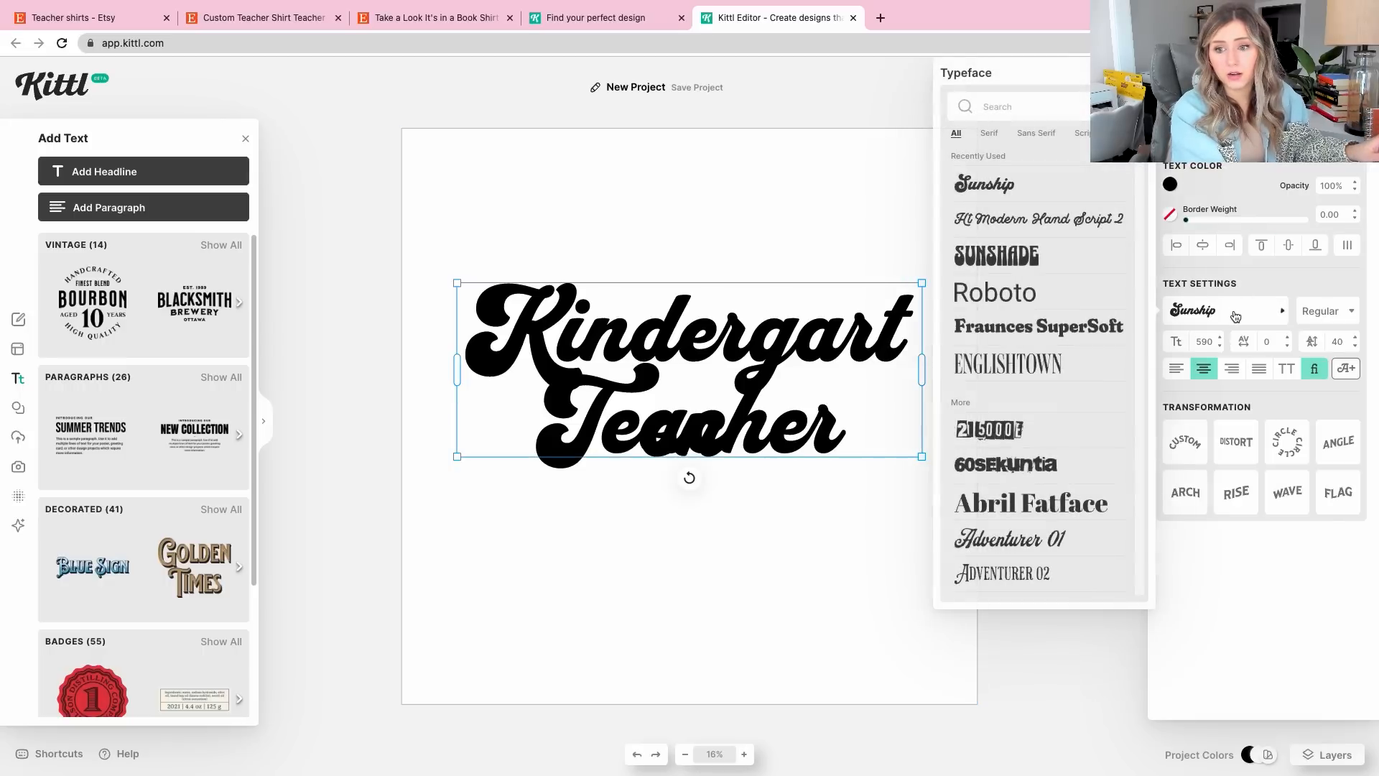
click(991, 255)
click(704, 262)
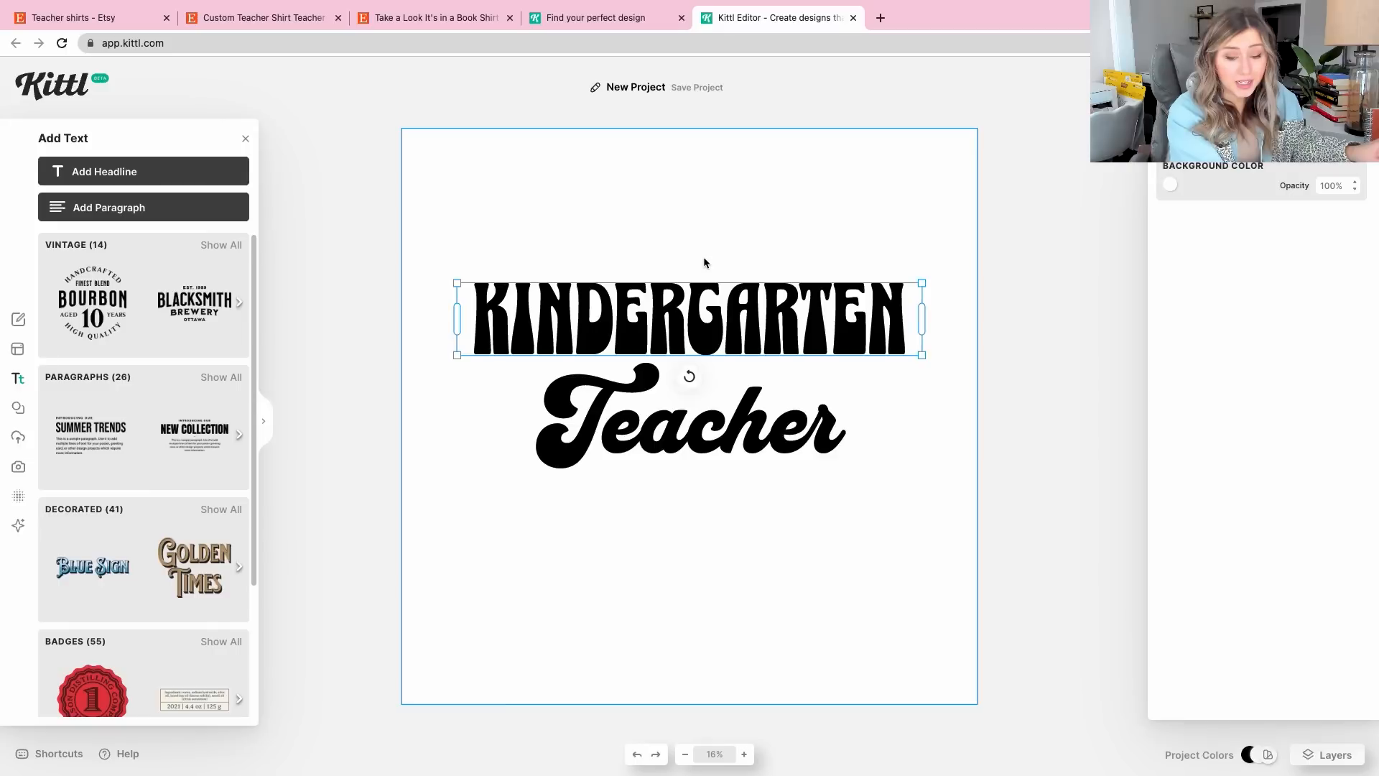
Enlarge the Kindergarten text to about size 714 so it spans nearly the full artboard width
click(847, 343)
drag(847, 343, 846, 346)
drag(929, 288, 858, 292)
Enlarge the Teacher text to nearly the width of Kindergarten and place it close beneath that word
click(711, 423)
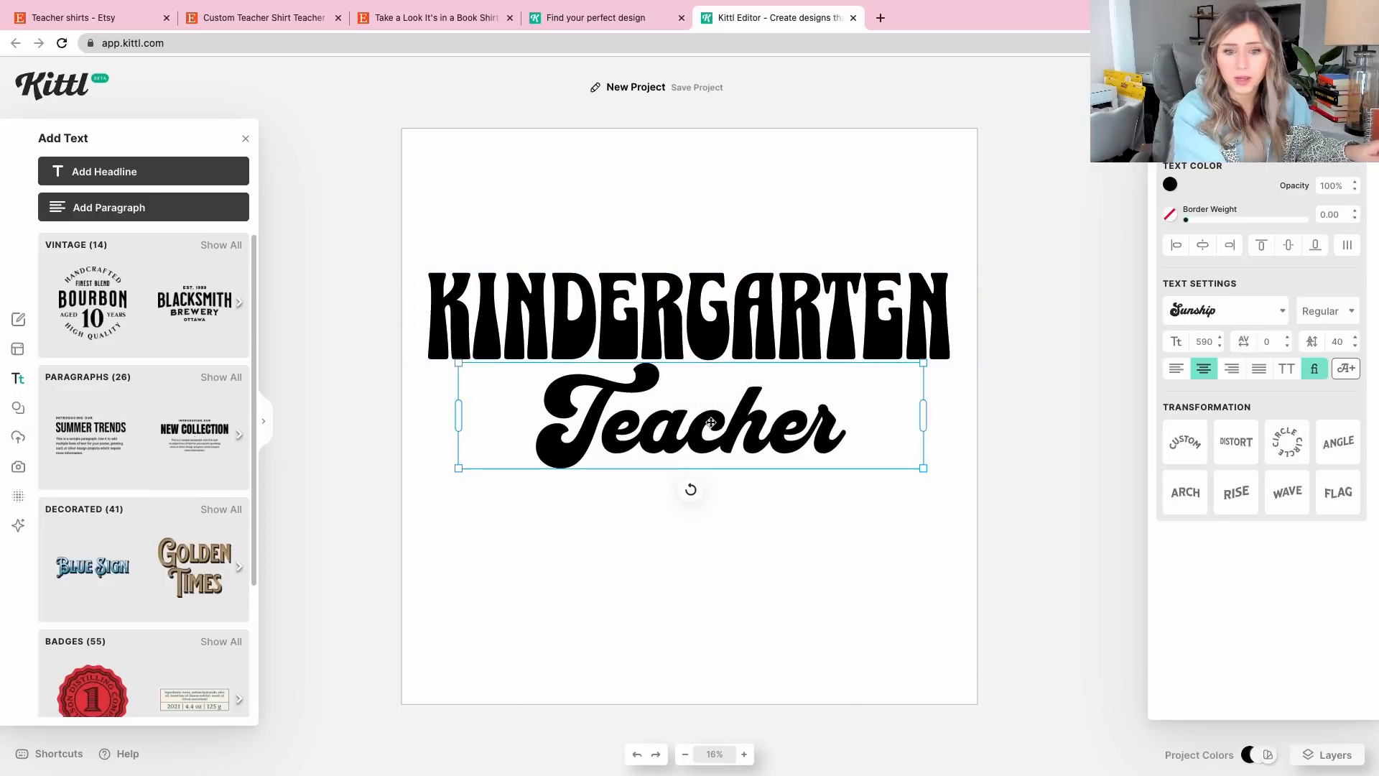
drag(938, 355, 1075, 323)
drag(995, 379, 1106, 336)
drag(723, 455, 724, 431)
Collapse the text library and fill the Kindergarten text with light peach, hex f3d4bb
click(957, 301)
click(955, 296)
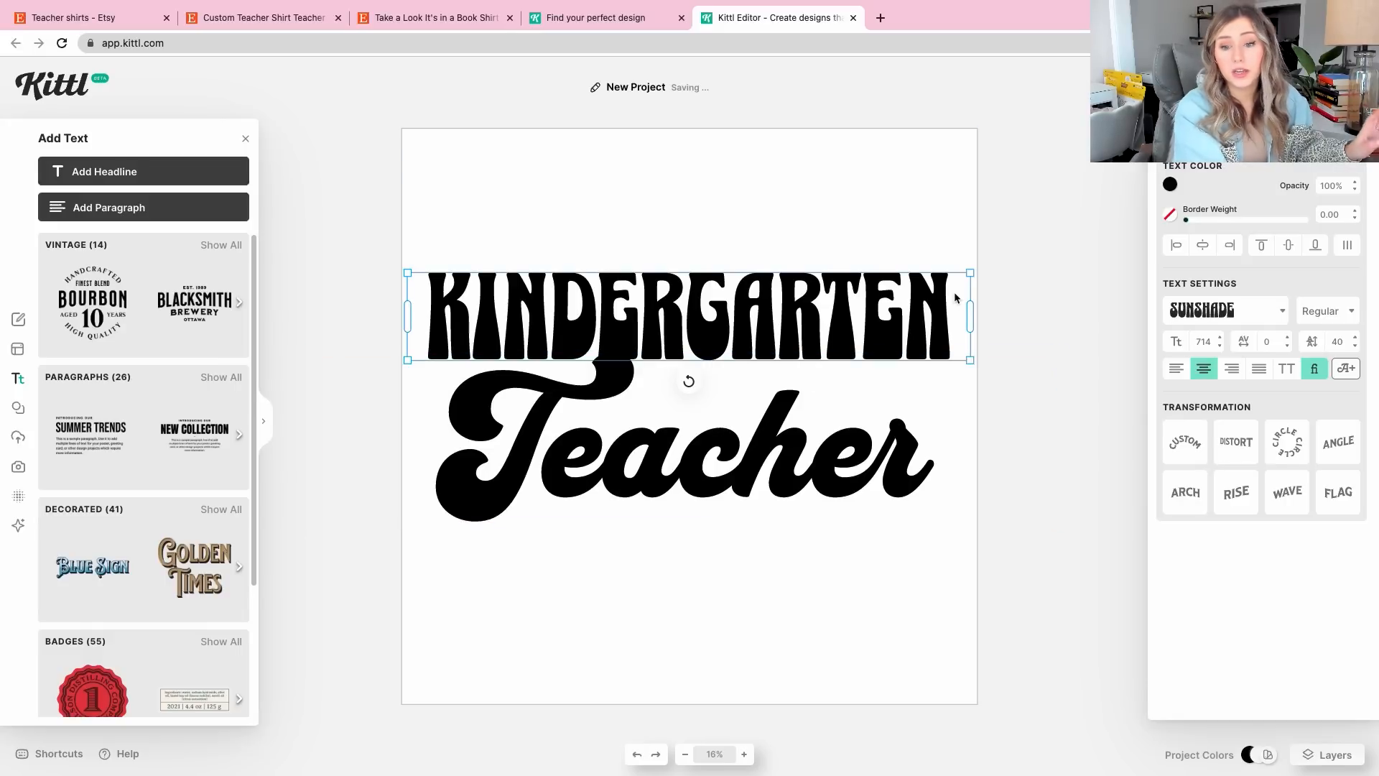
click(266, 425)
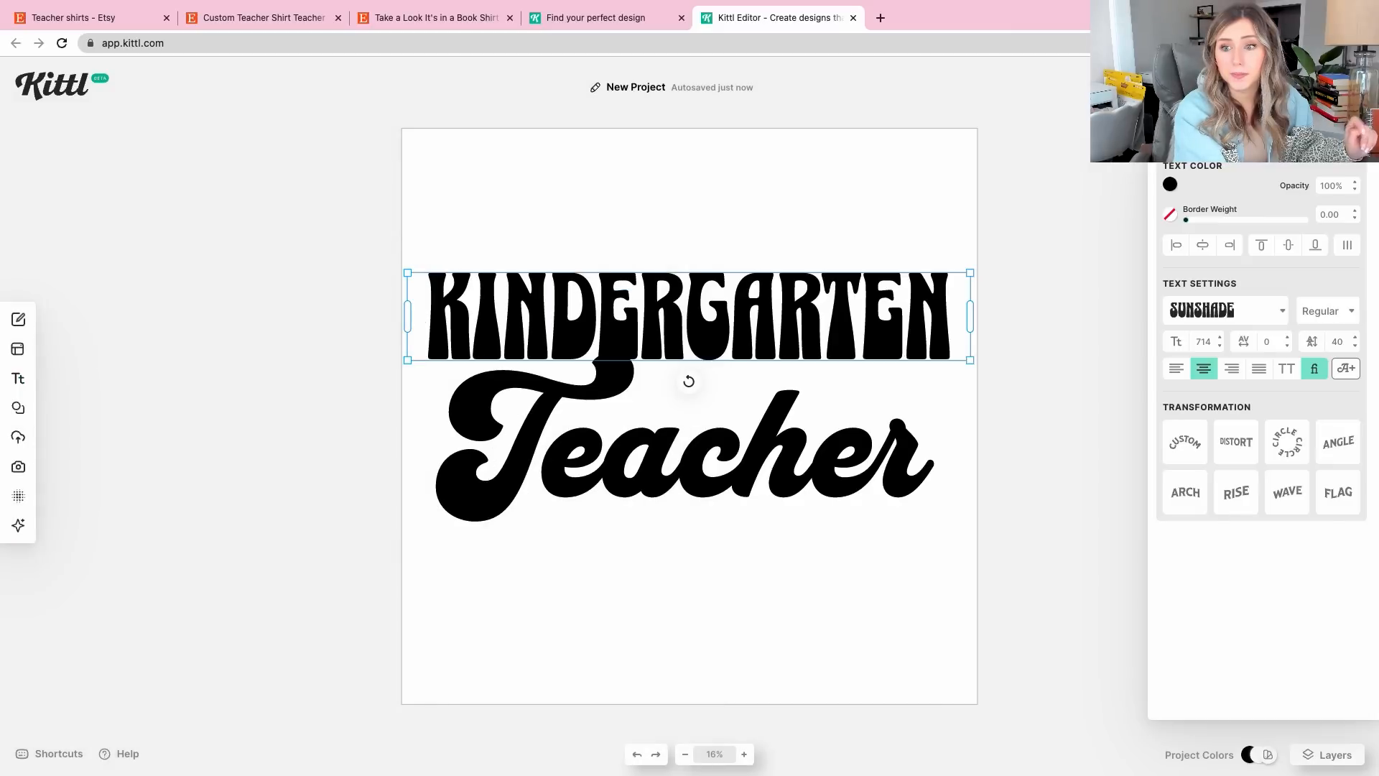
click(730, 303)
click(695, 312)
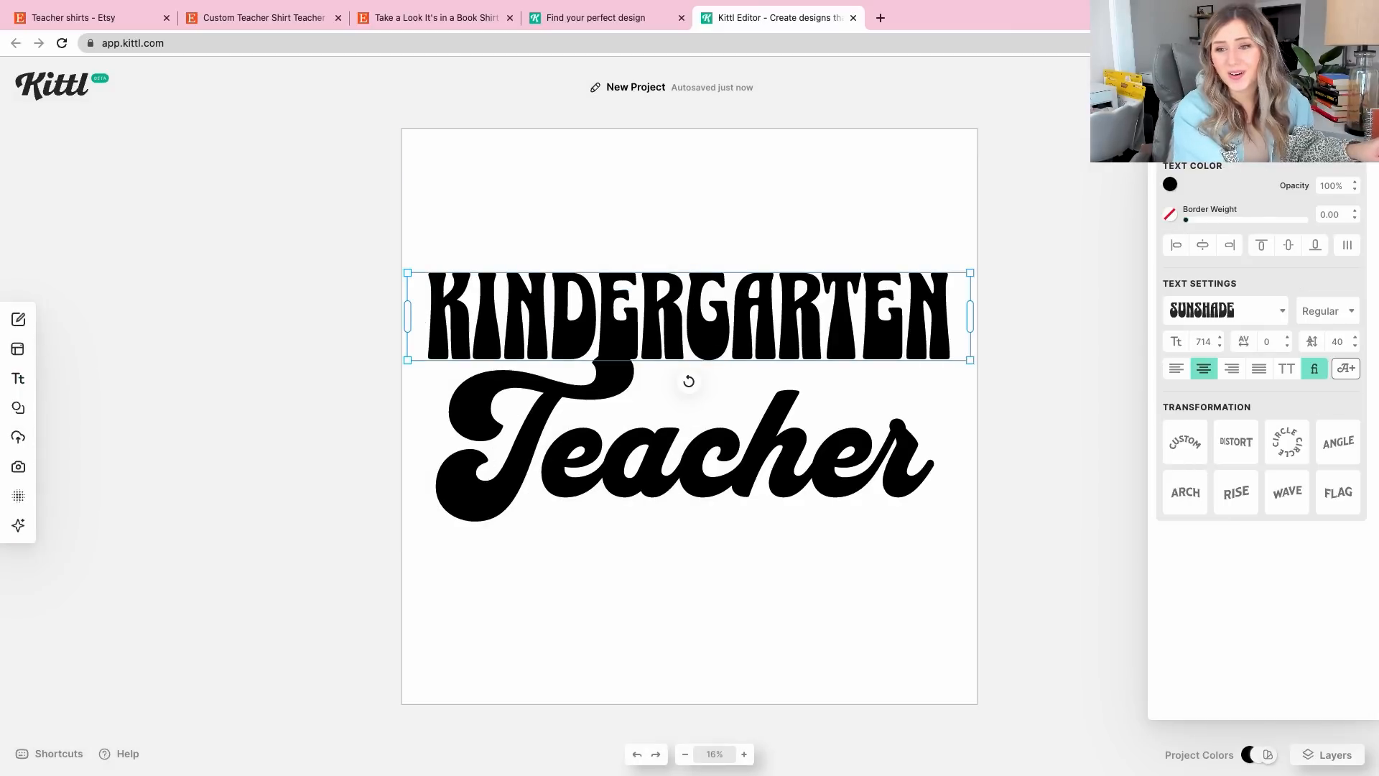
click(1169, 185)
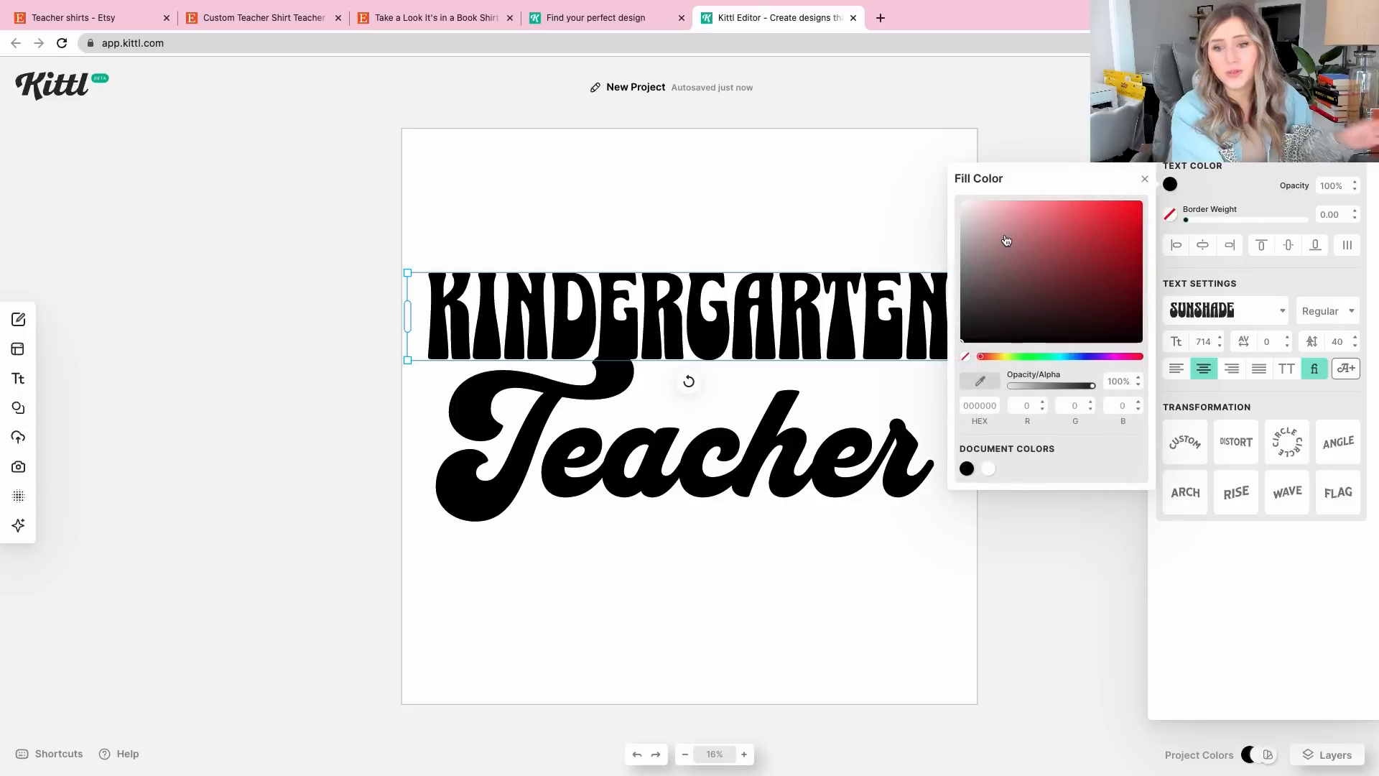
click(993, 357)
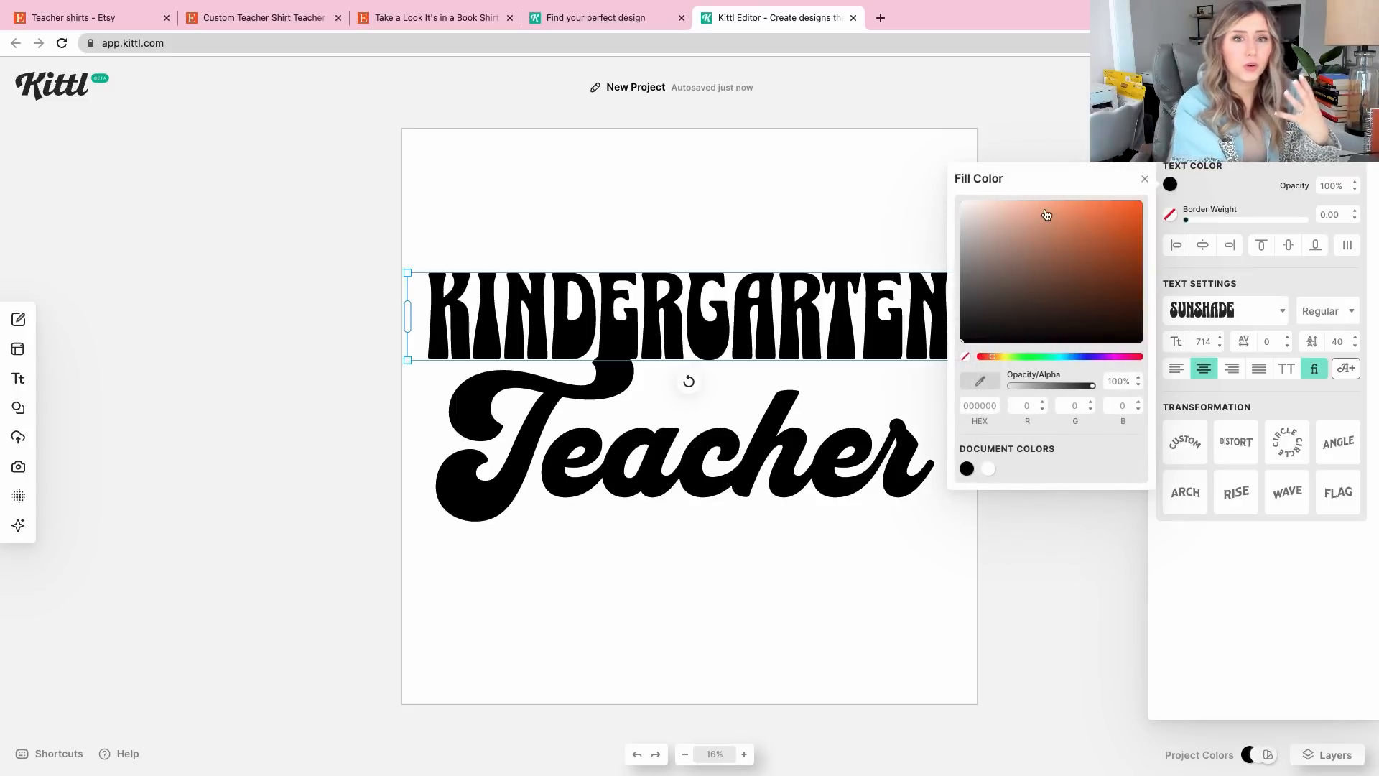
click(1004, 213)
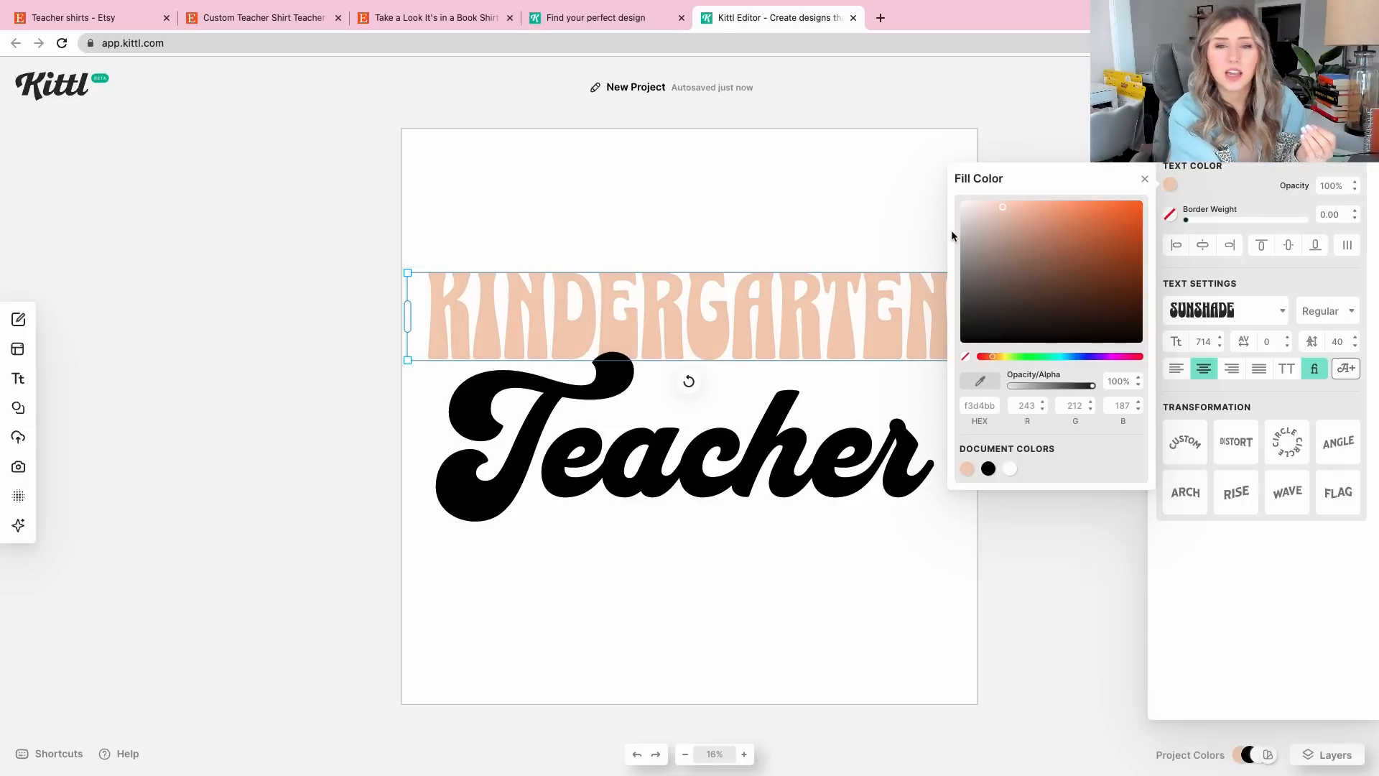
Apply the Detailed 3d Shadow shading to Kindergarten and give it a very dark maroon outline
scroll(1286, 323, down, 5)
click(1287, 200)
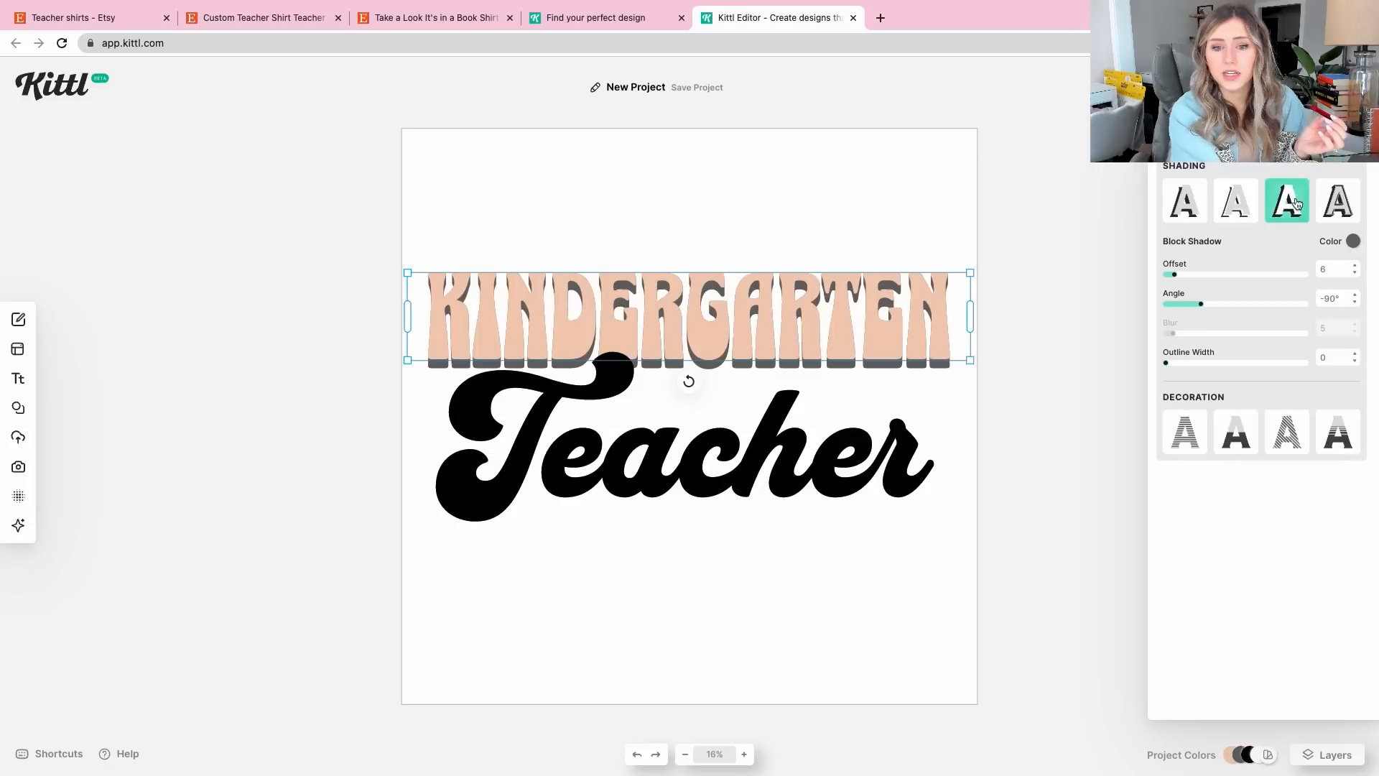
click(1337, 203)
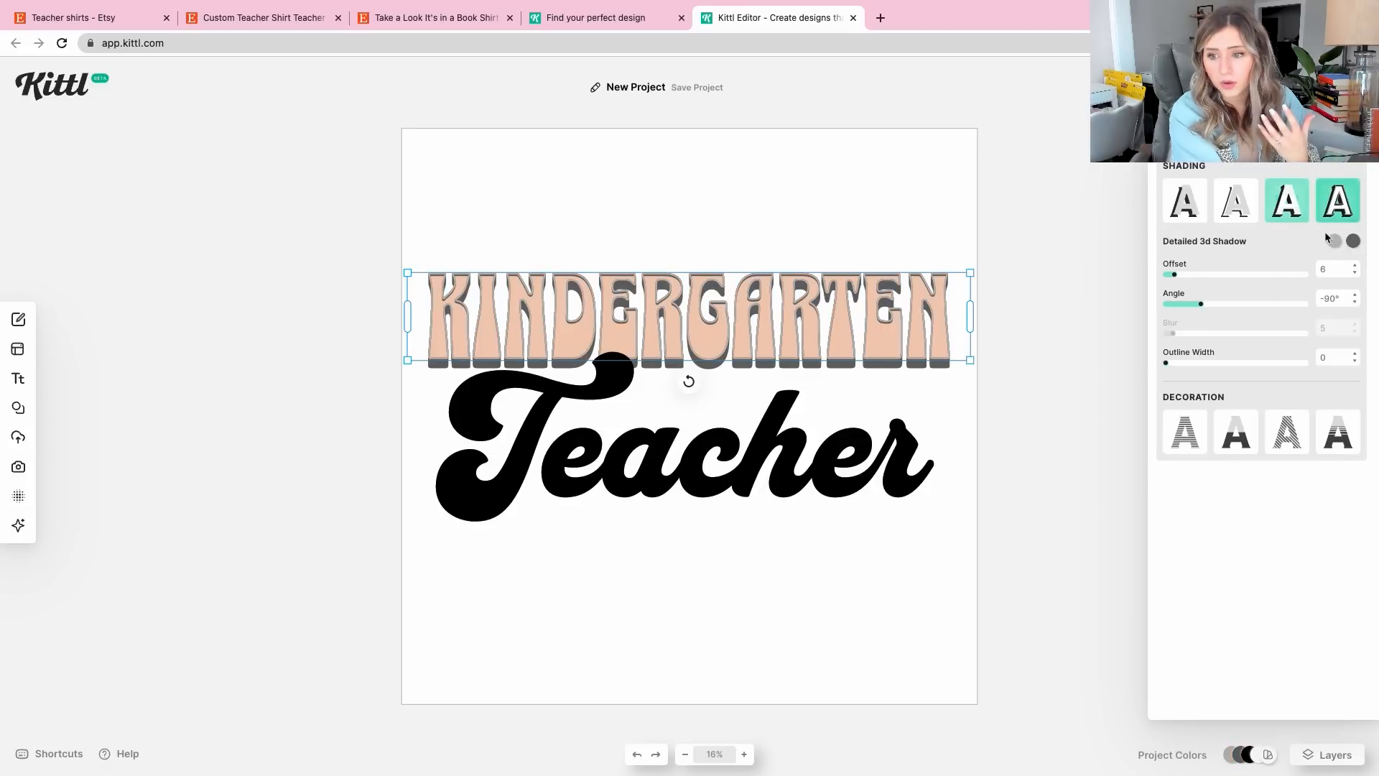
click(1334, 241)
click(1299, 386)
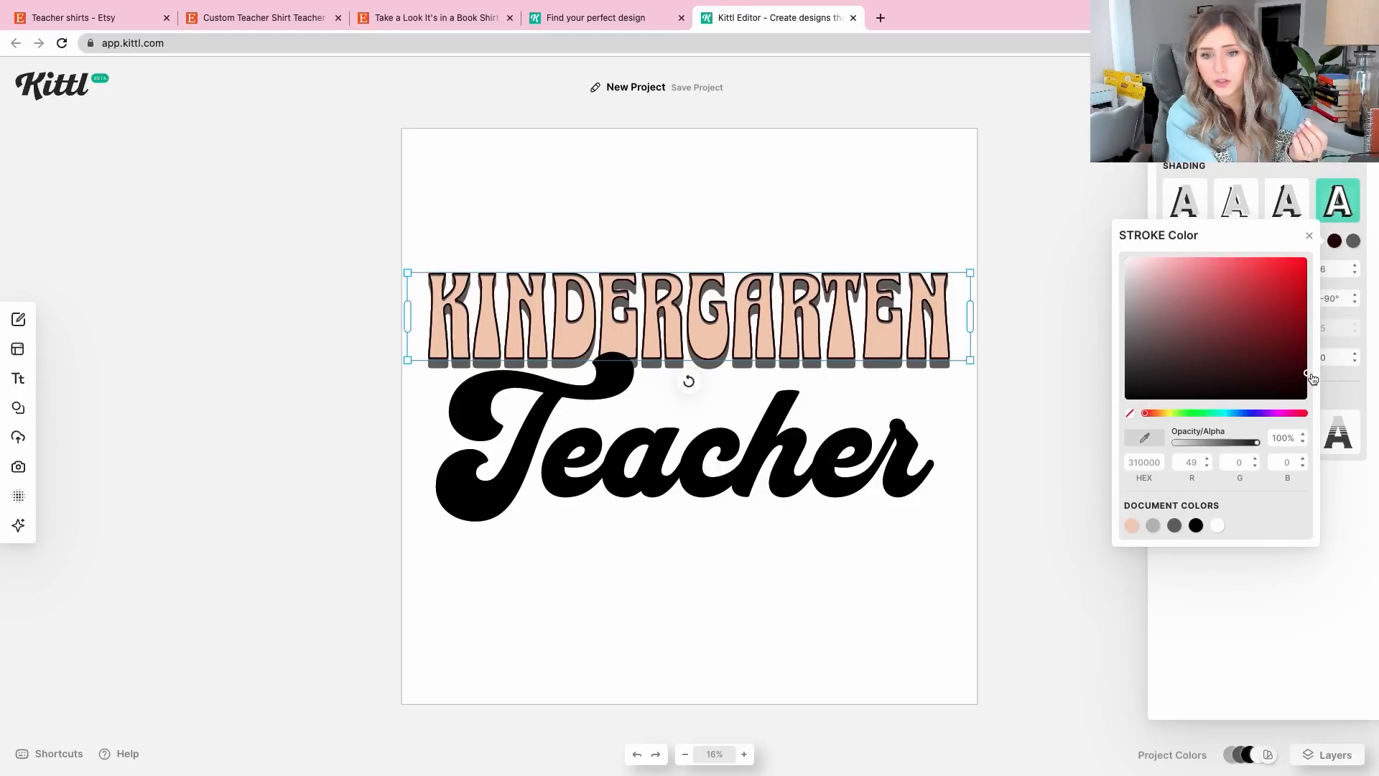
Color Kindergarten's 3D shadow dark maroon, and set its offset to 16 and its angle to -105°
click(1357, 244)
click(1354, 242)
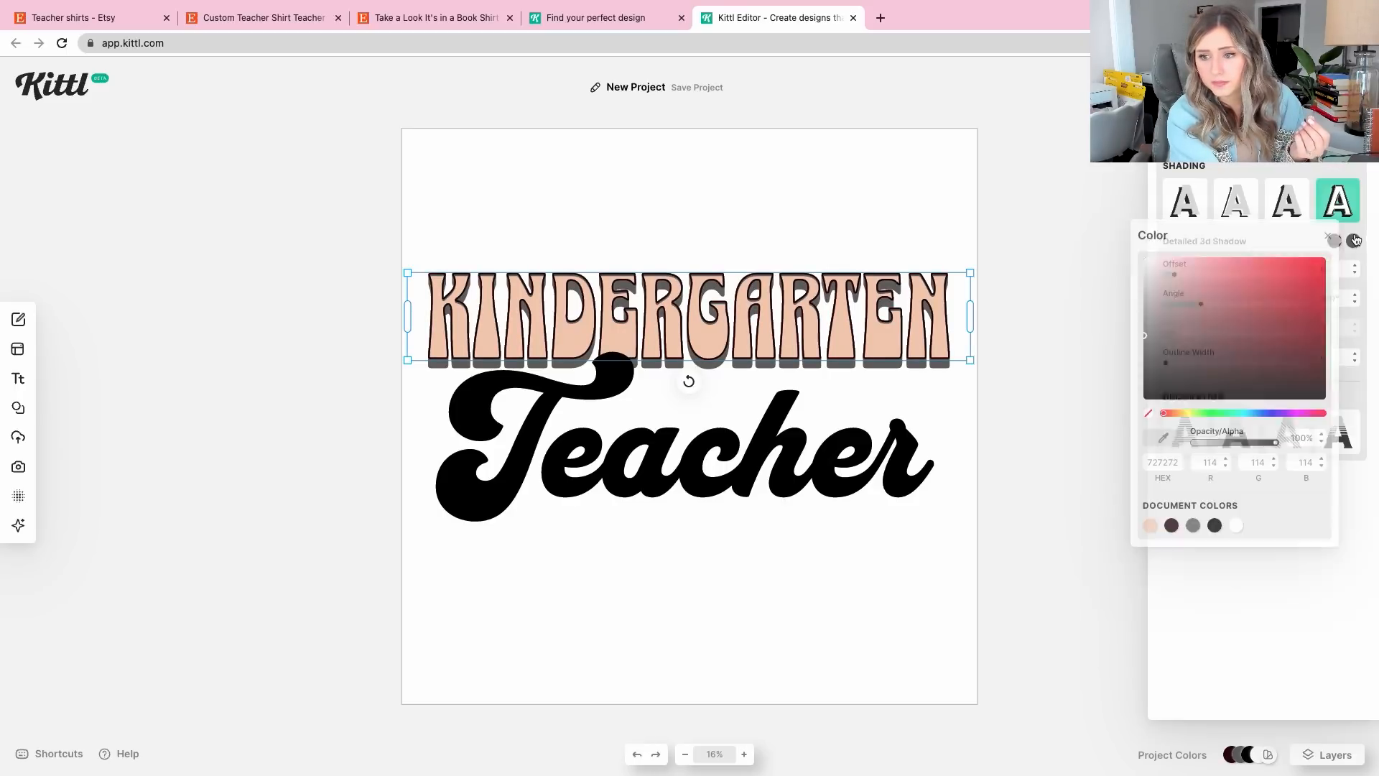
click(1315, 357)
click(1300, 164)
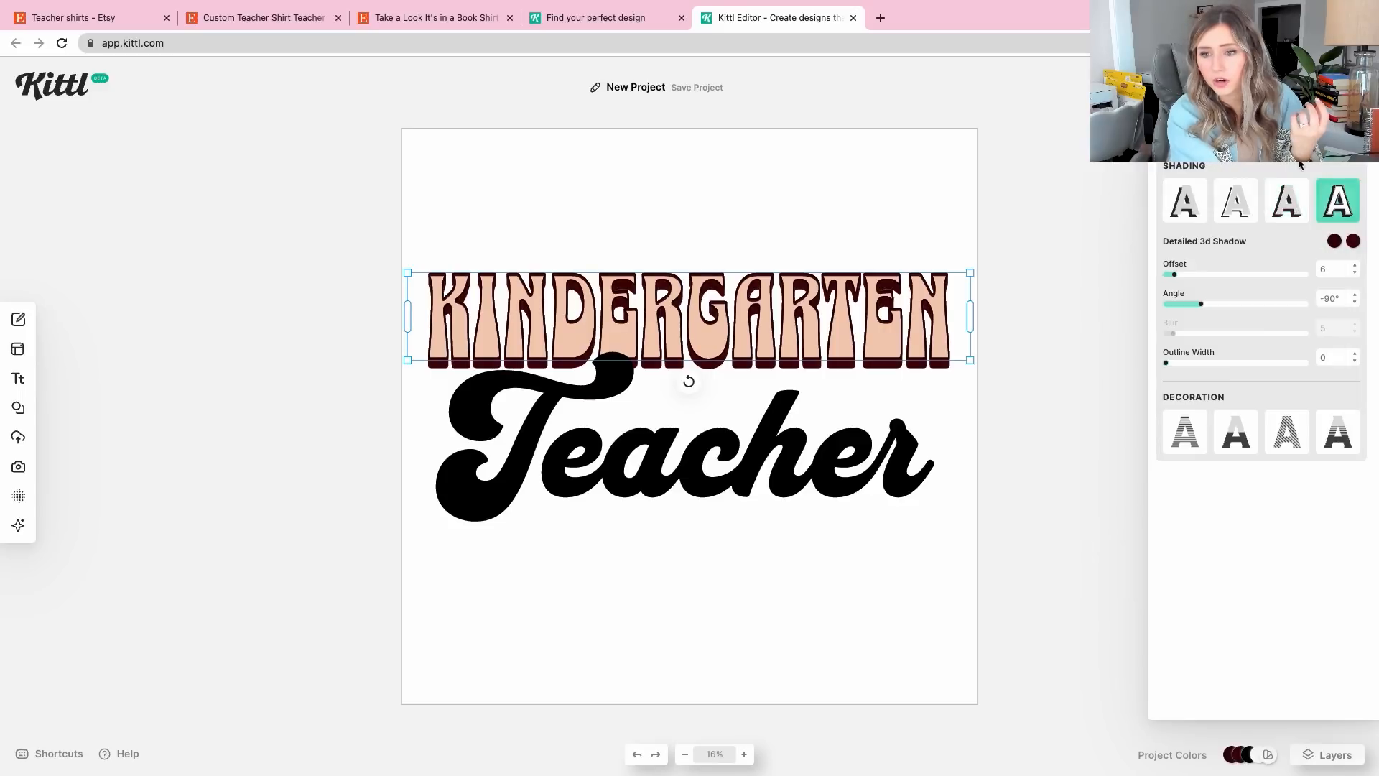
drag(1176, 281, 1196, 306)
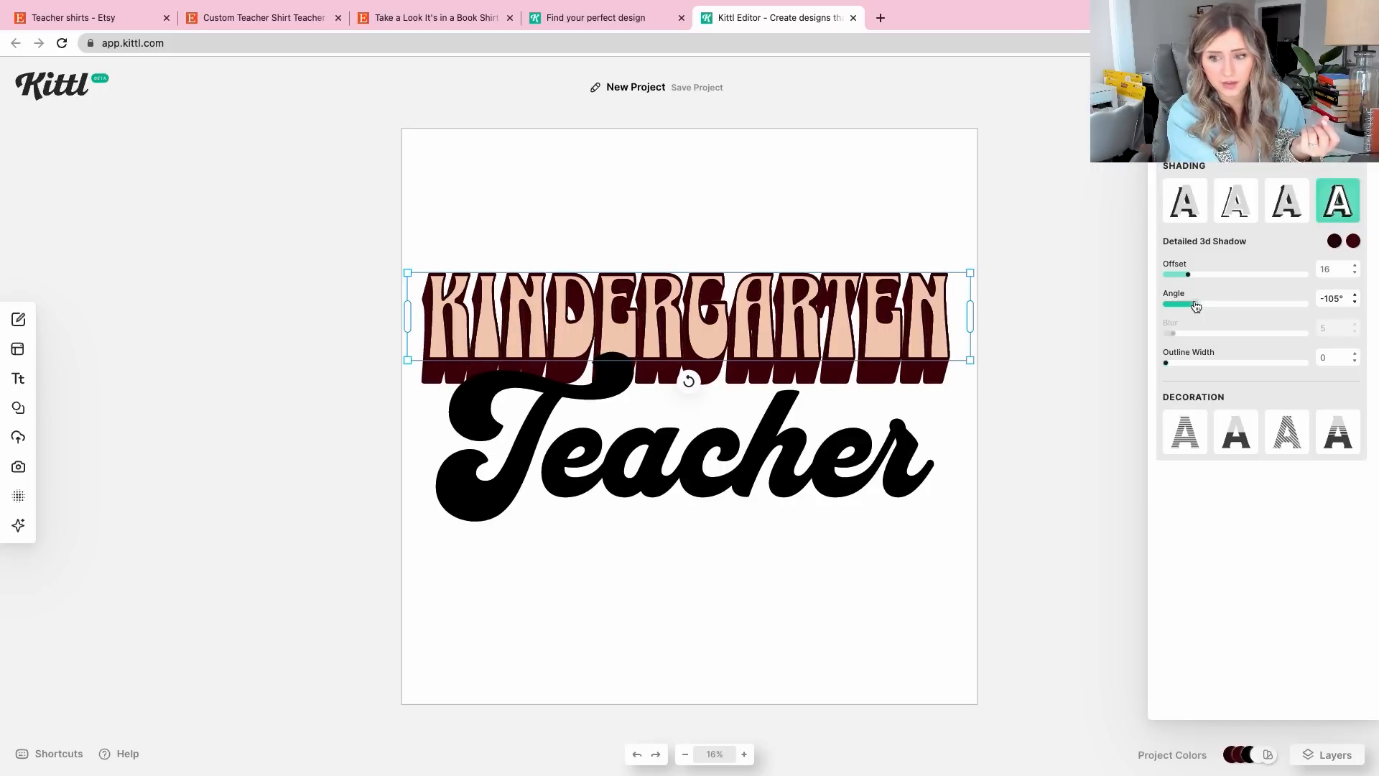
Add the Fading Color Cut decoration to Kindergarten and color it light pink
click(1276, 415)
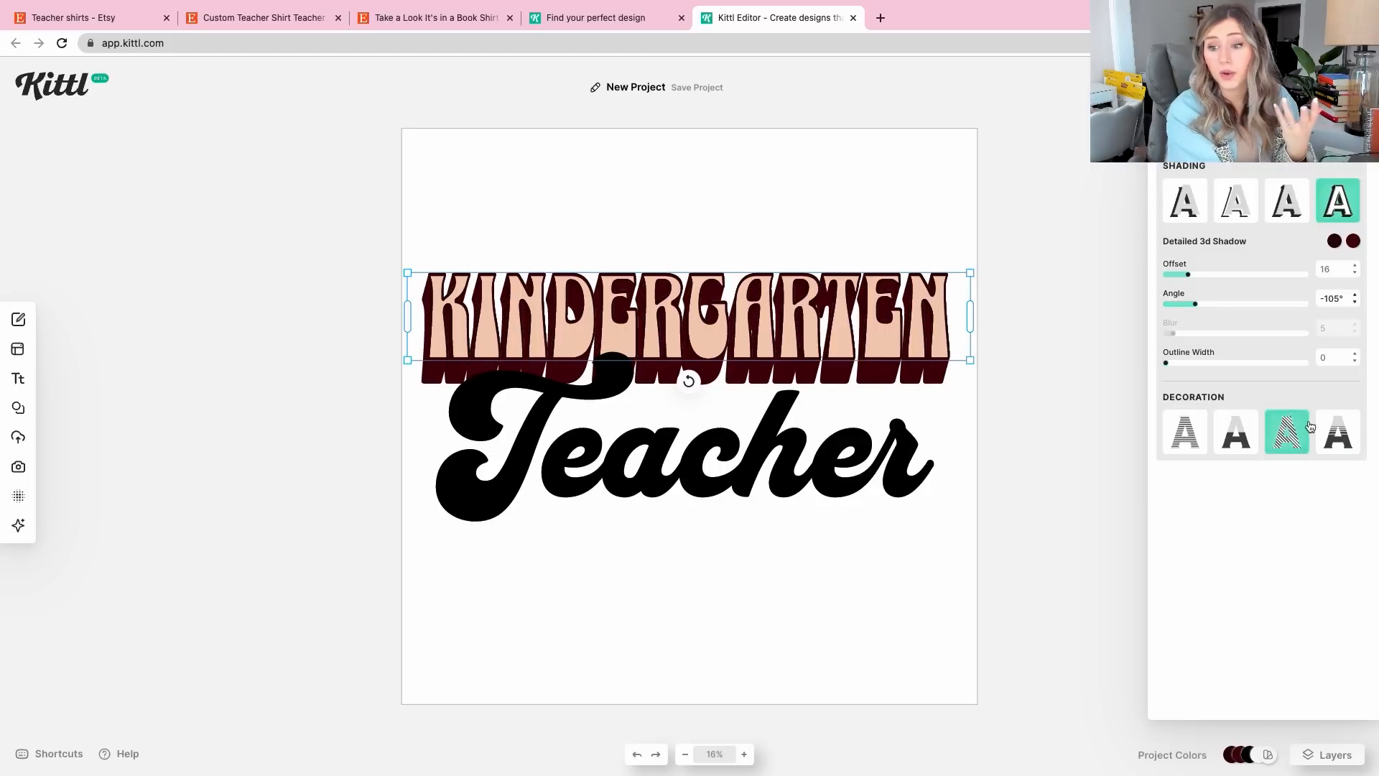
click(1322, 444)
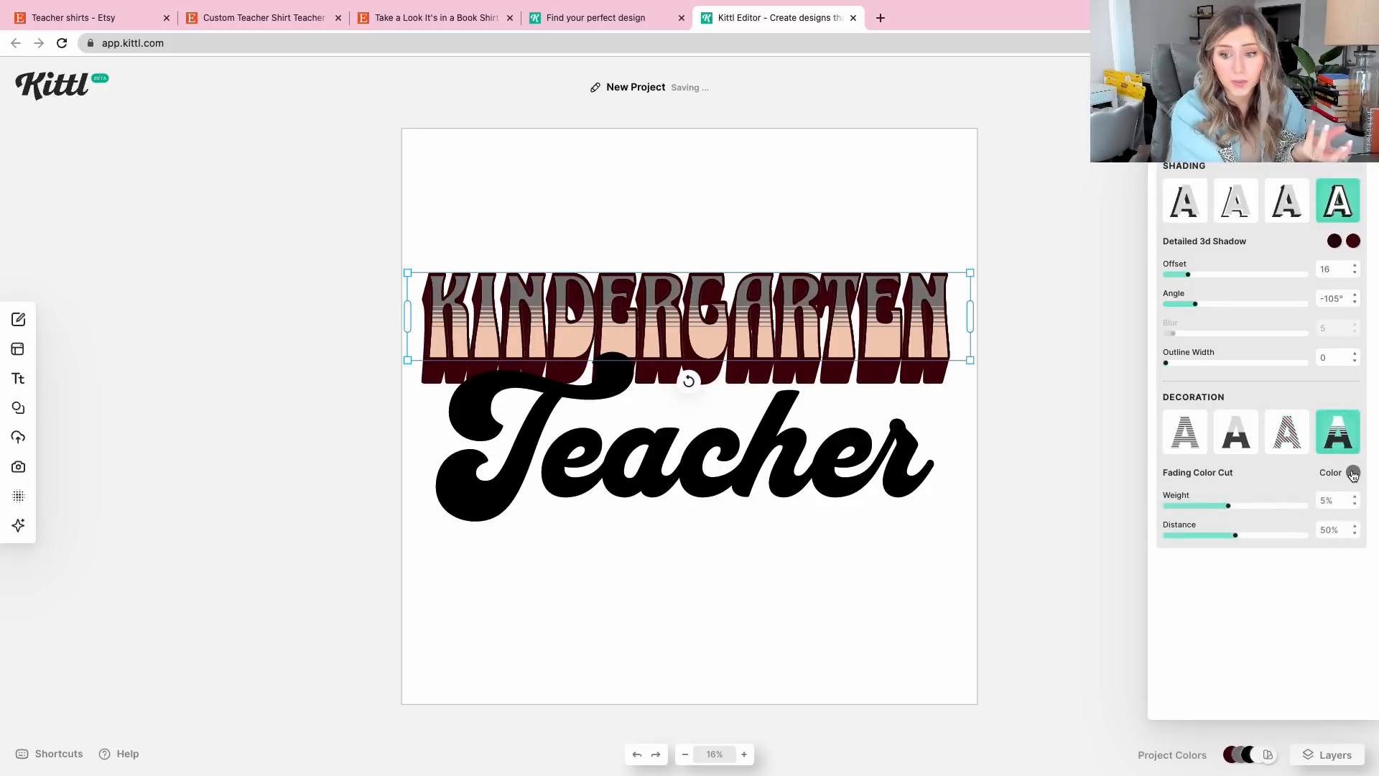
click(1353, 474)
click(1210, 497)
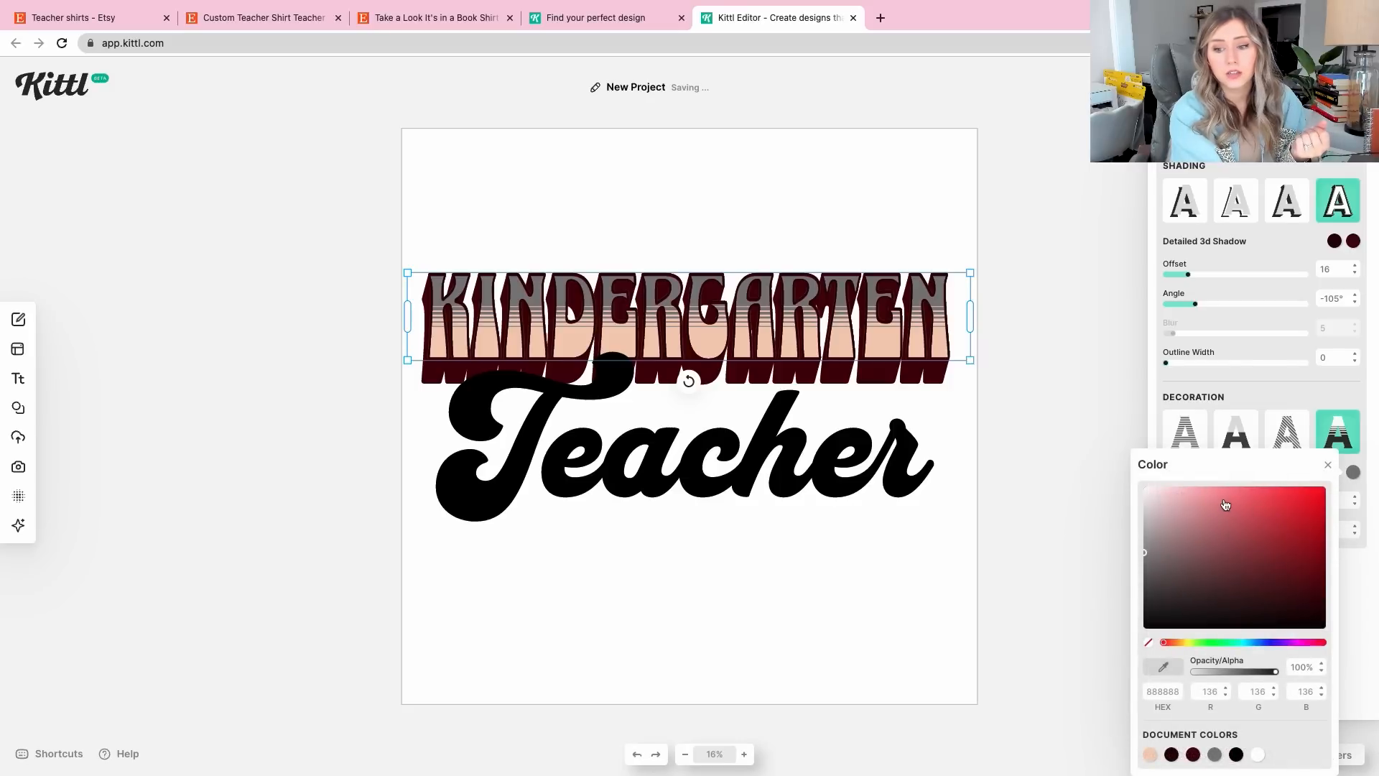
click(1183, 497)
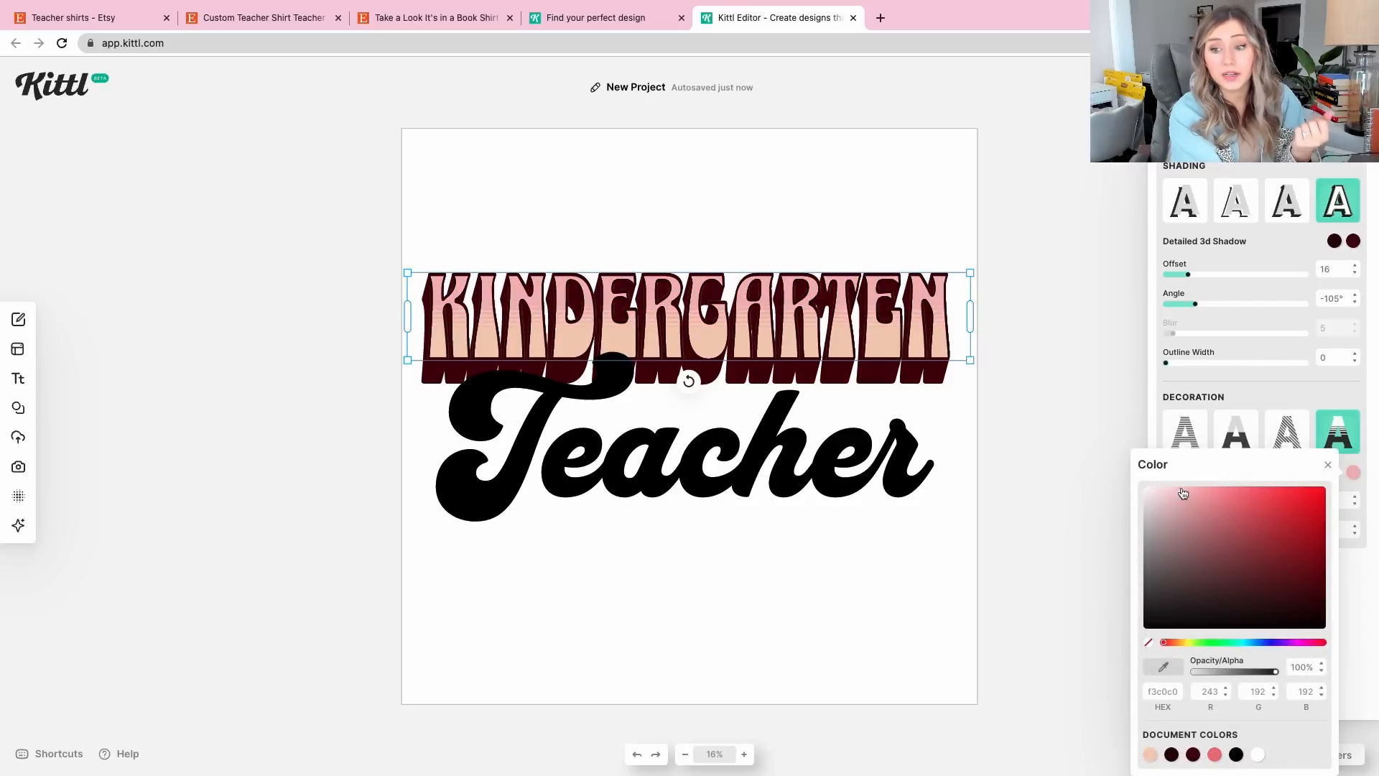
click(1250, 394)
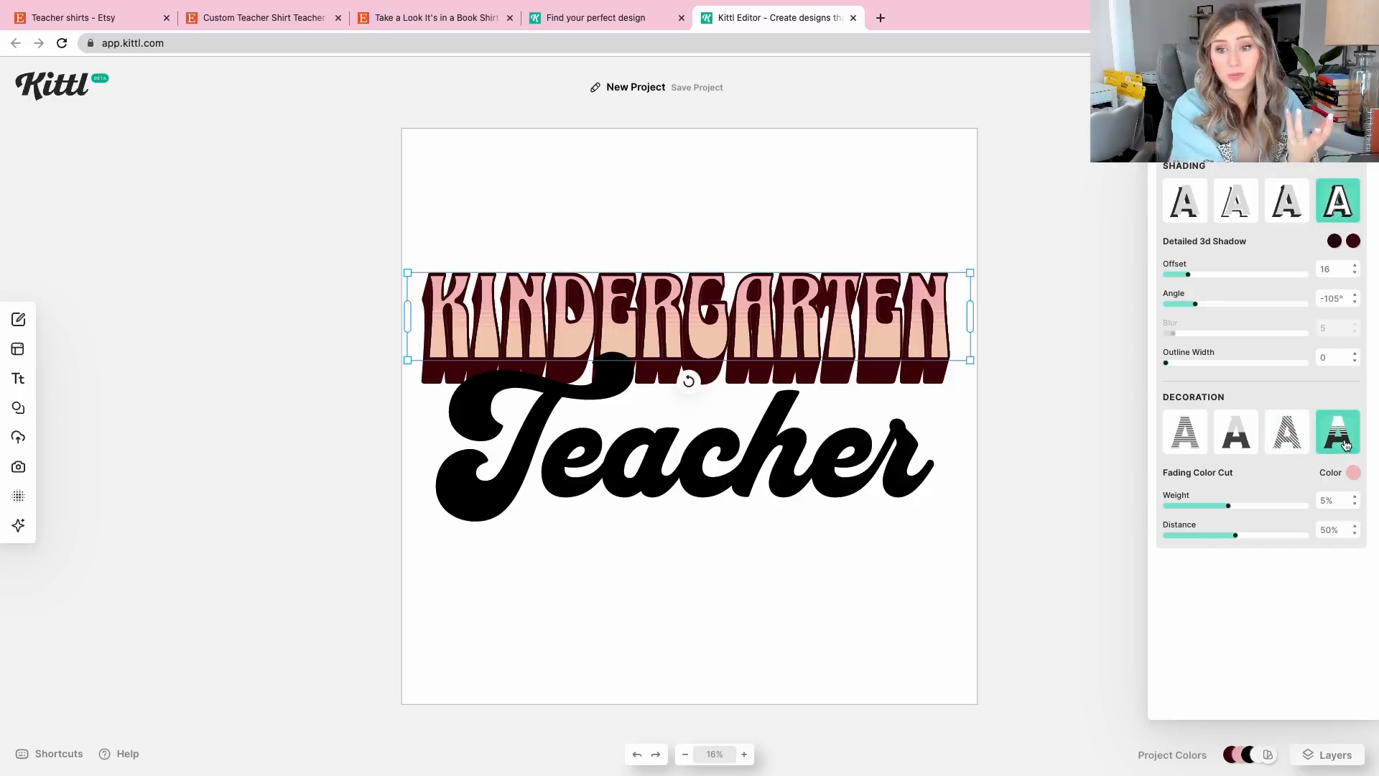
Switch Kindergarten's shading to Block Shadow and shift the word slightly upward
click(1276, 203)
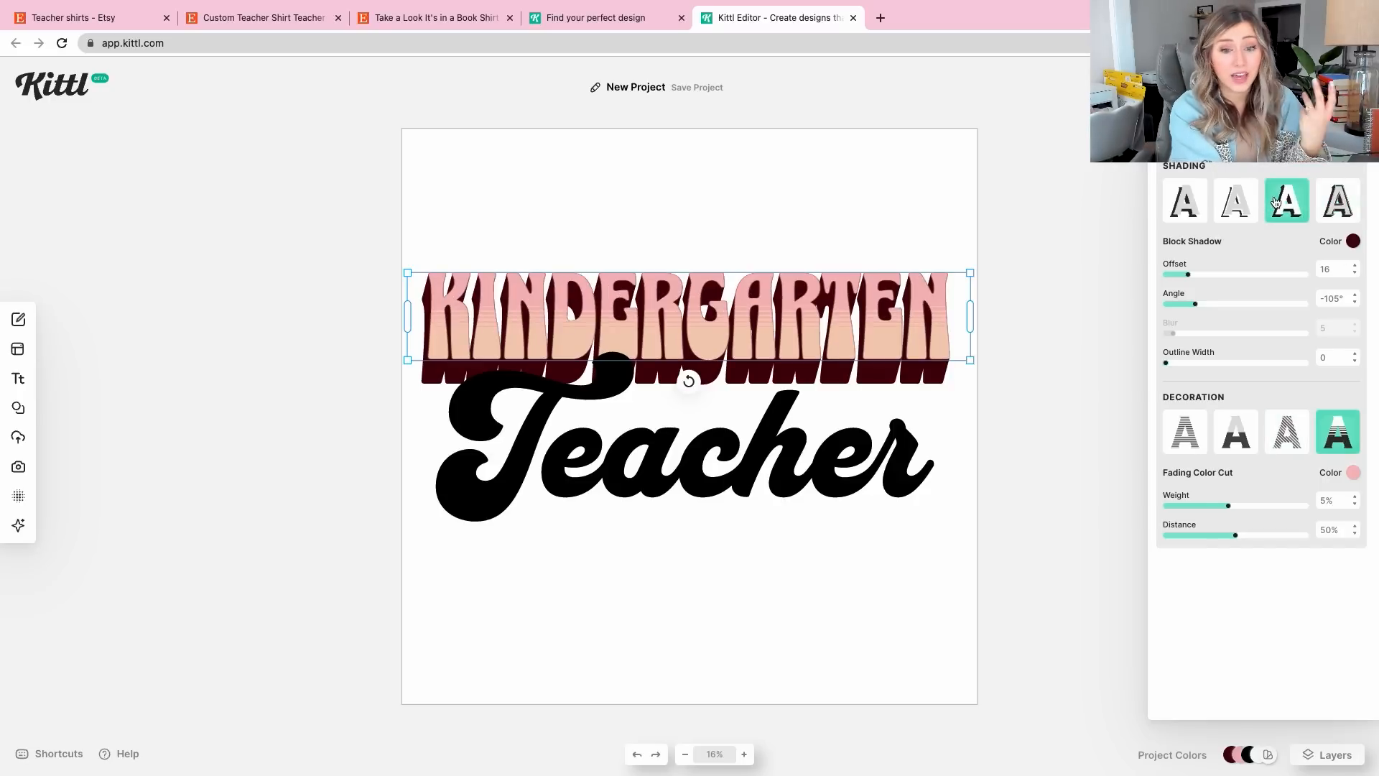
click(929, 220)
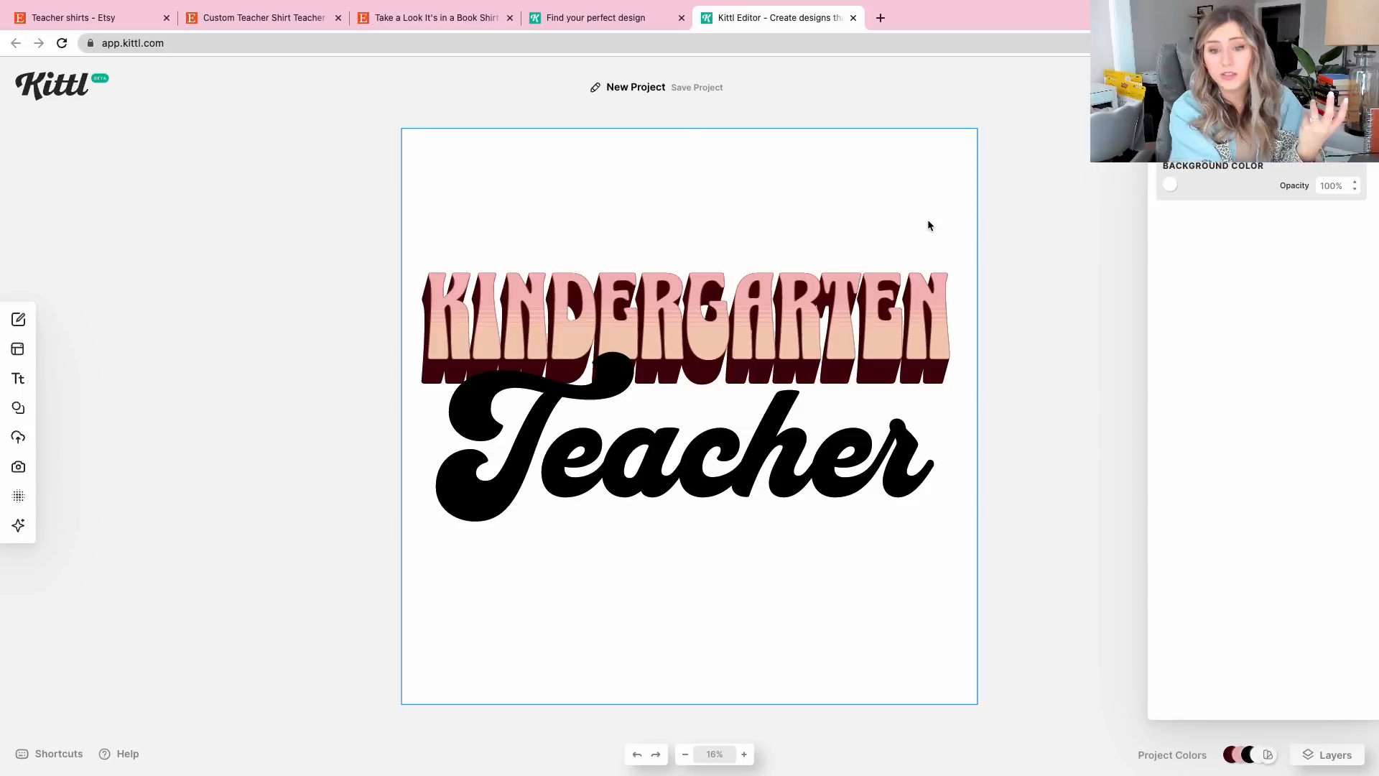
click(864, 295)
drag(865, 295, 868, 287)
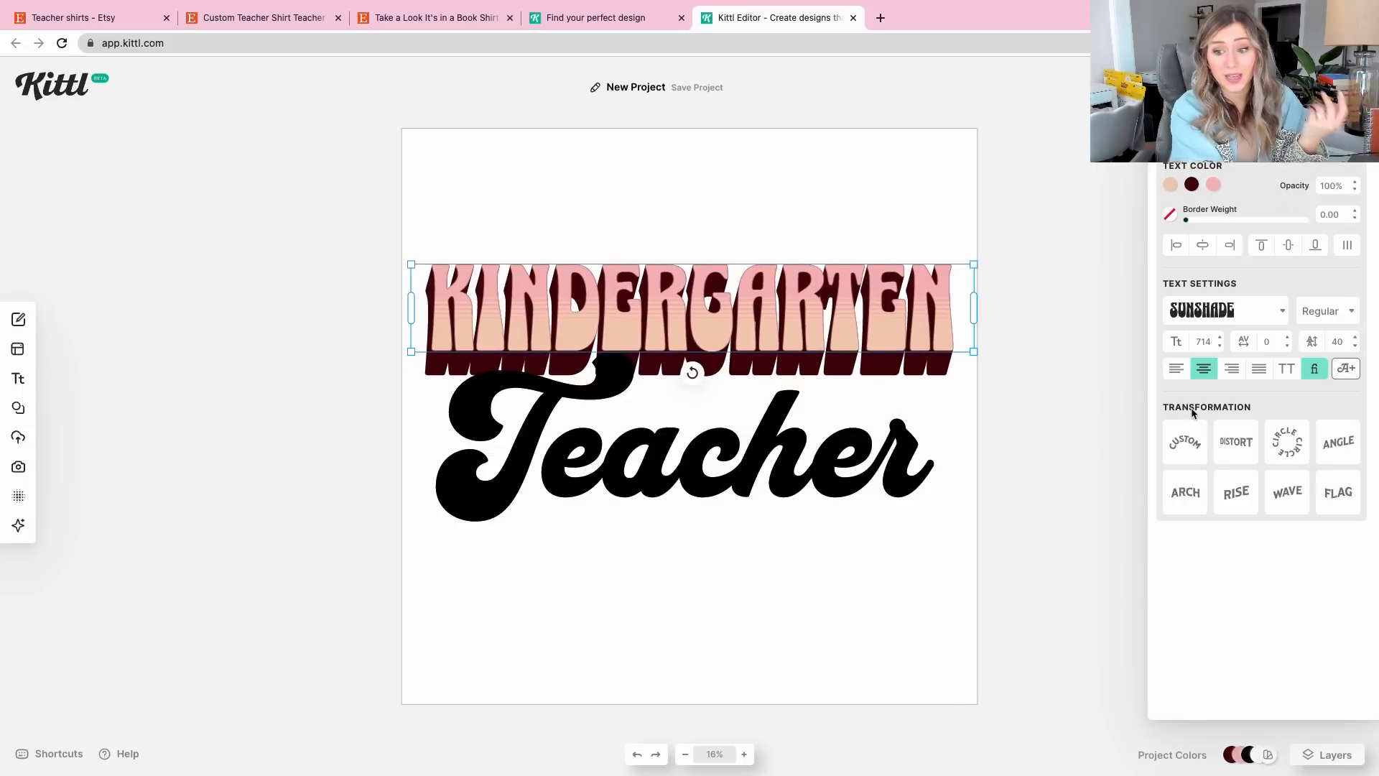
Apply the Distort transformation to Kindergarten and bend its upper and lower edges into a wave
click(1234, 442)
drag(822, 266, 824, 230)
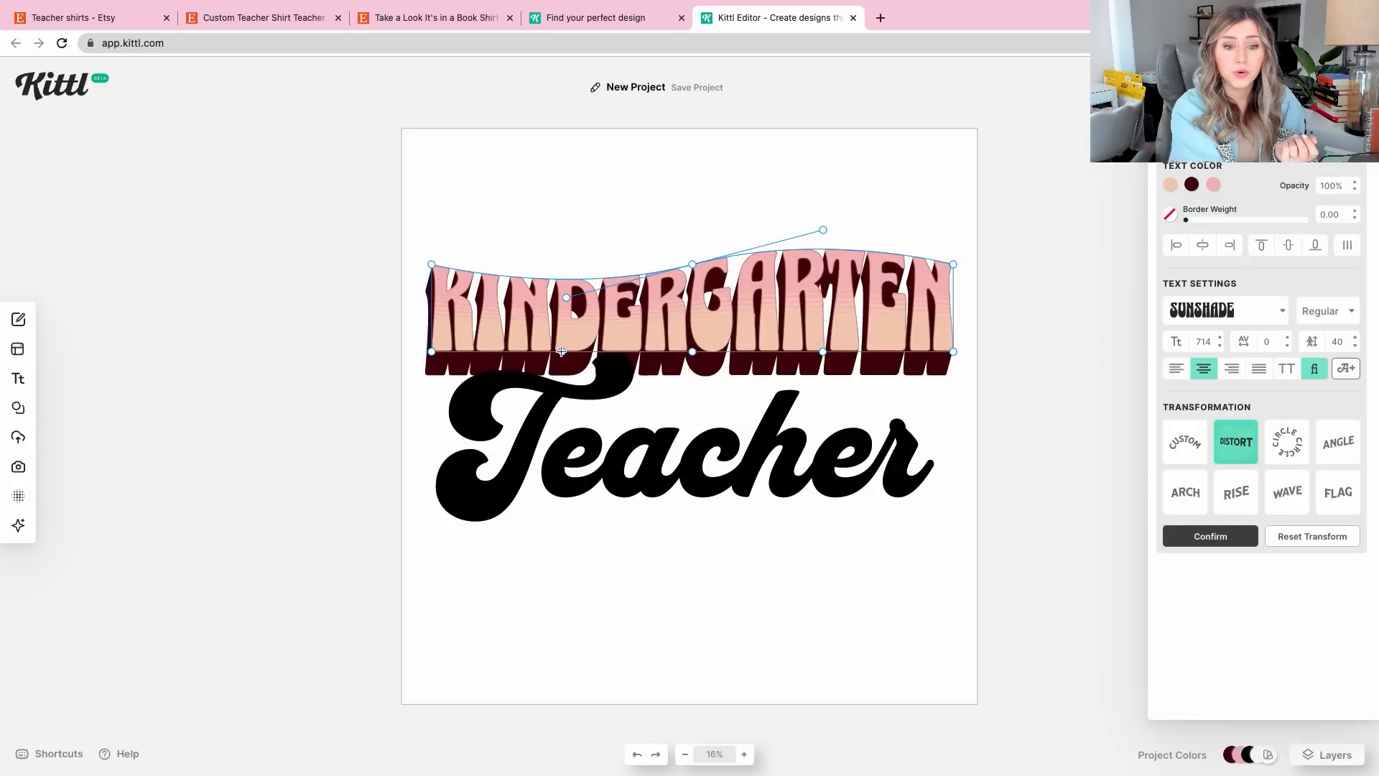
drag(561, 352, 562, 396)
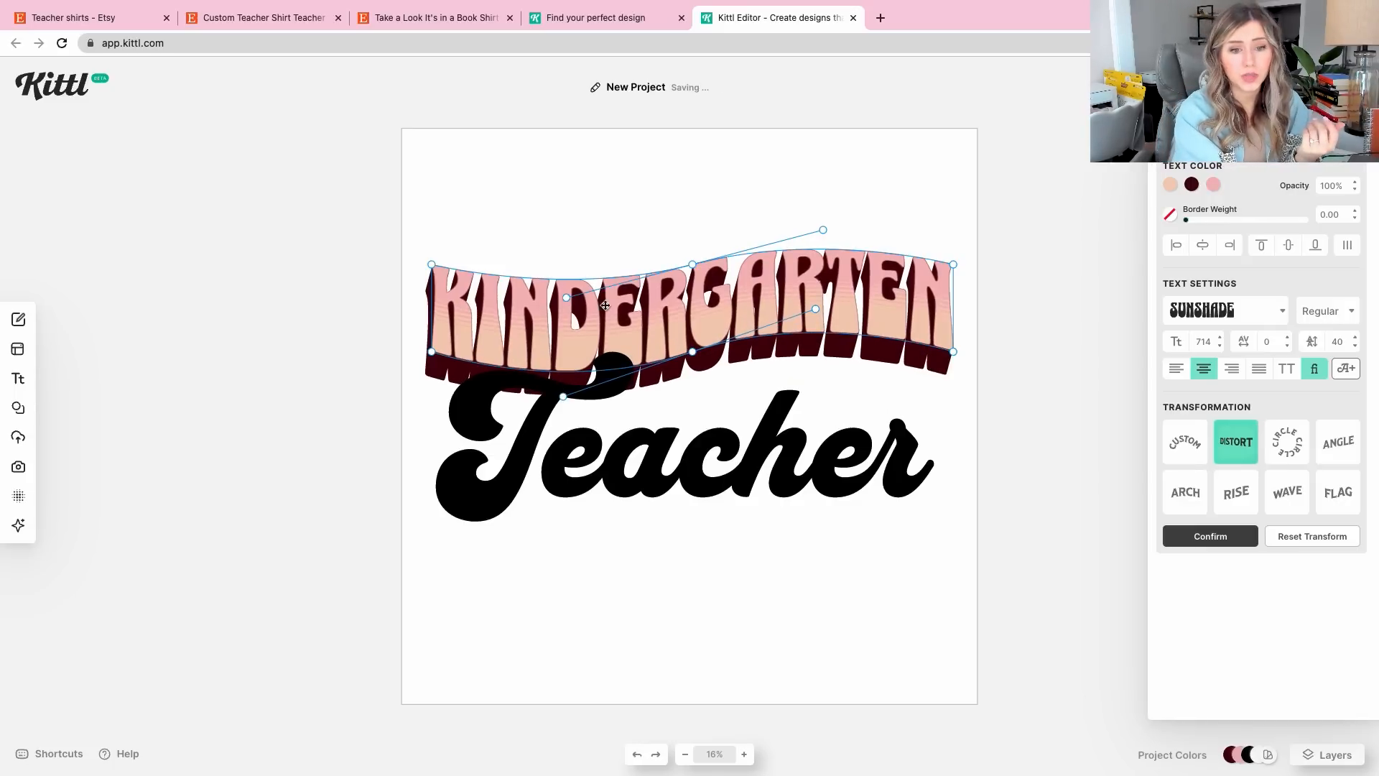
Raise the middle of Kindergarten's upper edge into an arch and straighten its lower edge
drag(691, 265, 636, 196)
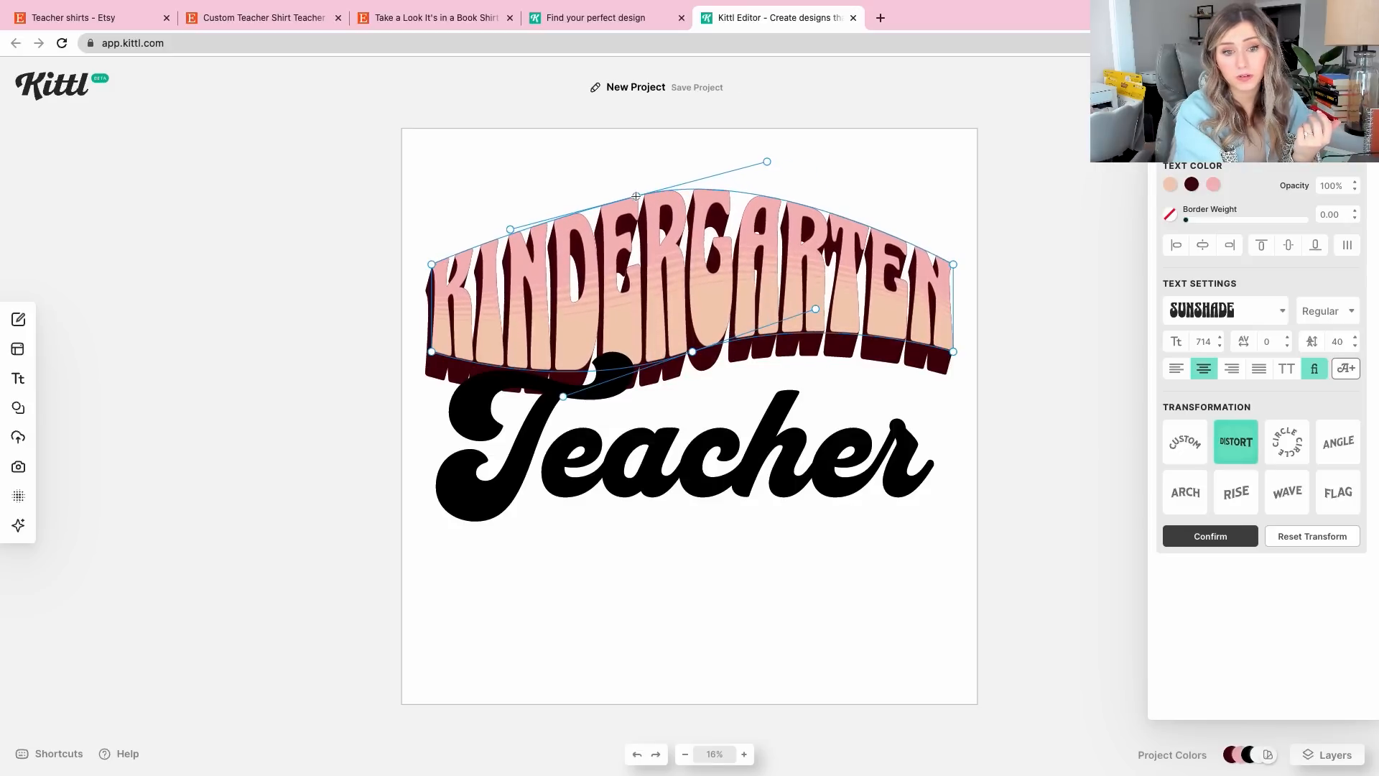
drag(561, 397, 560, 351)
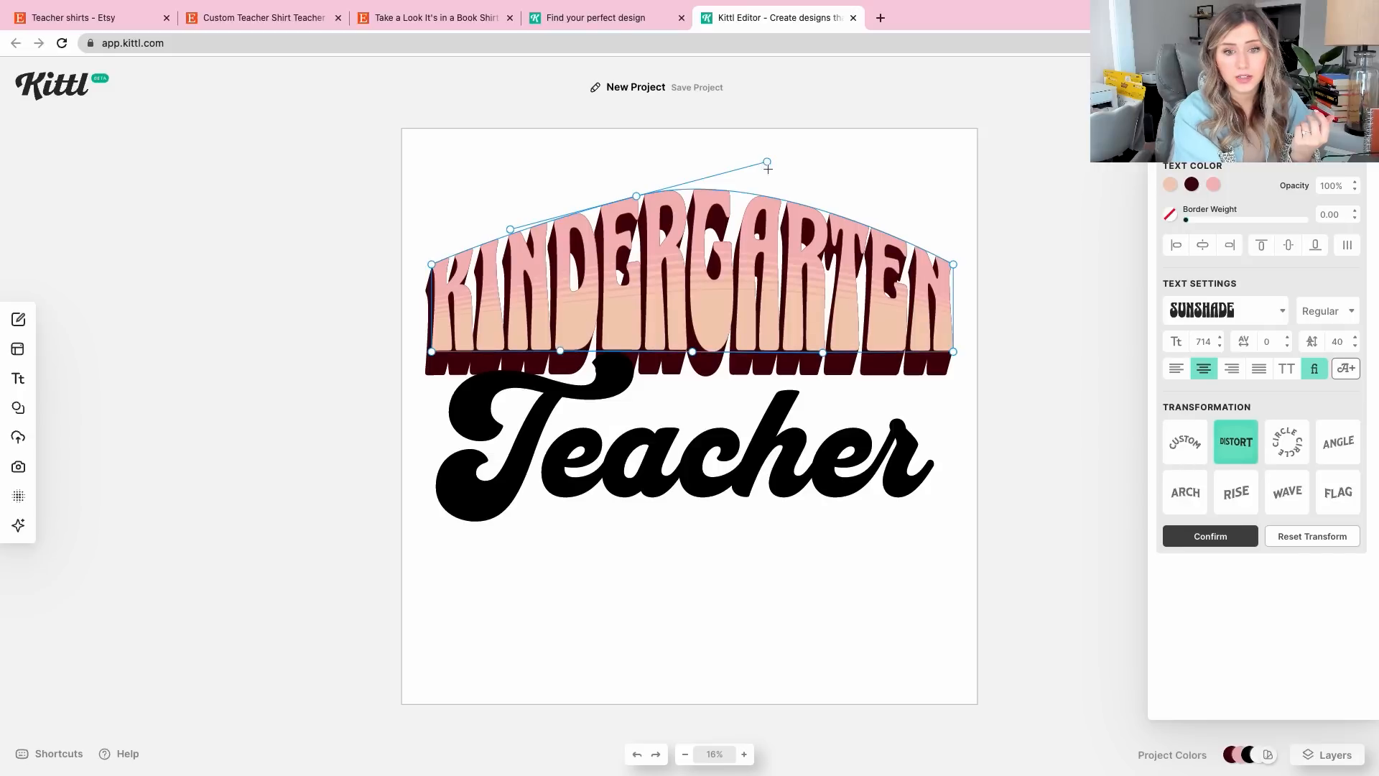
drag(767, 163, 768, 211)
Reshape Kindergarten's upper edge into a wave that rises over the first half and dips over the second
drag(636, 196, 689, 285)
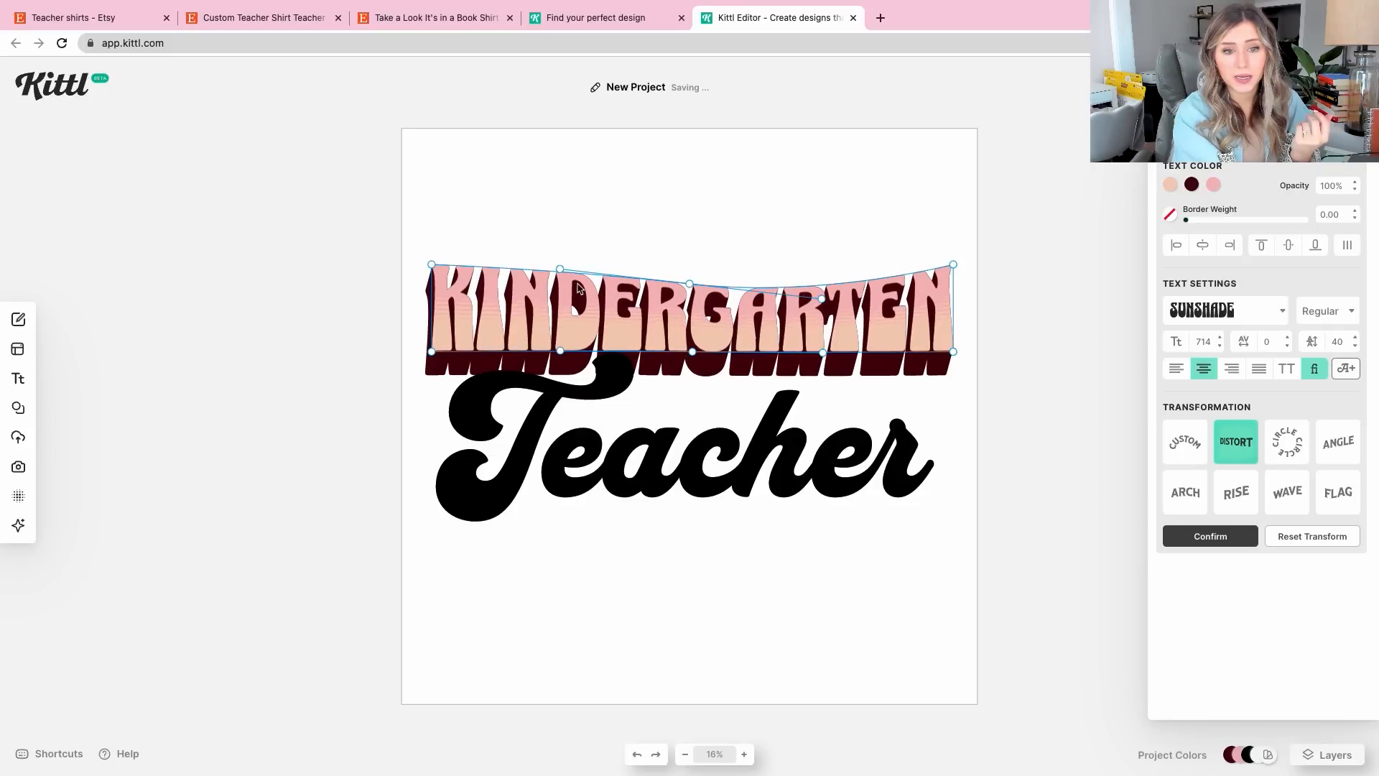
drag(559, 269, 563, 232)
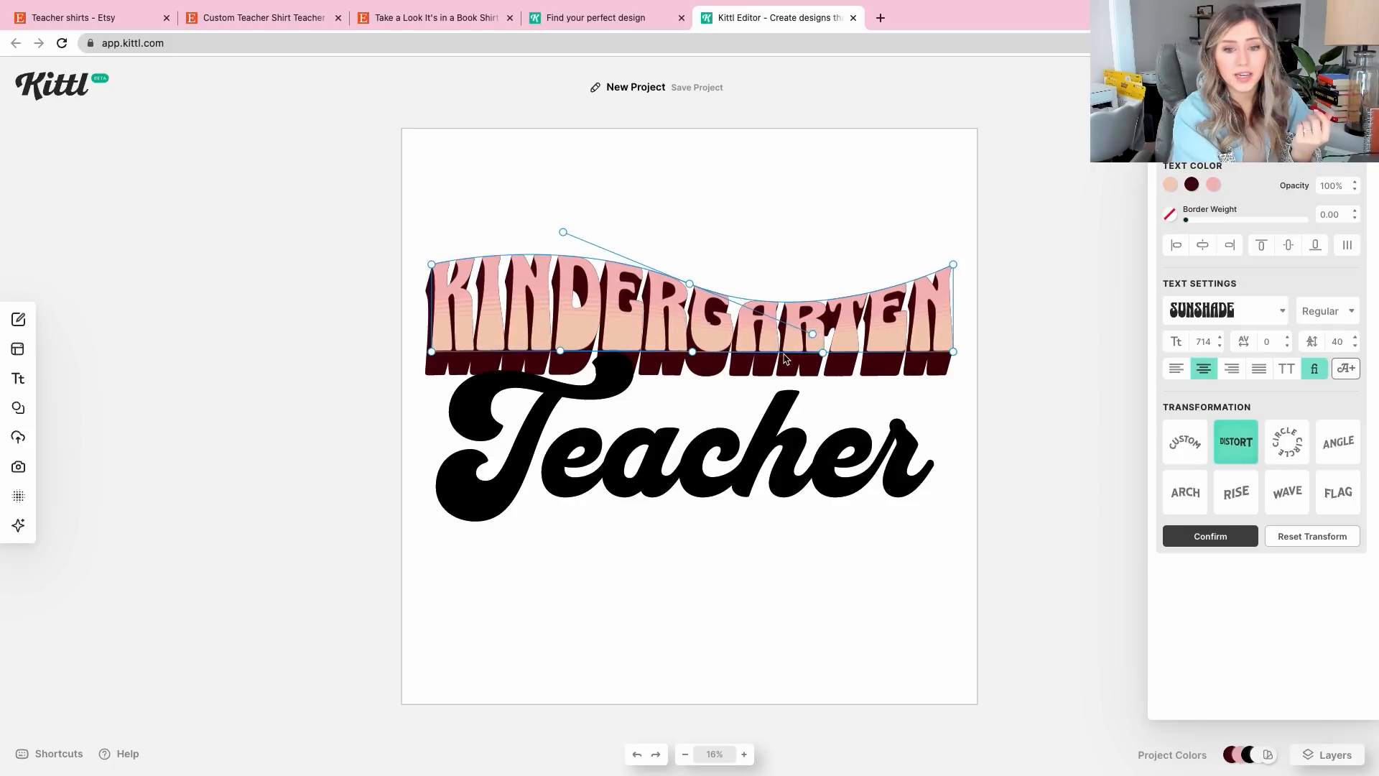
click(942, 416)
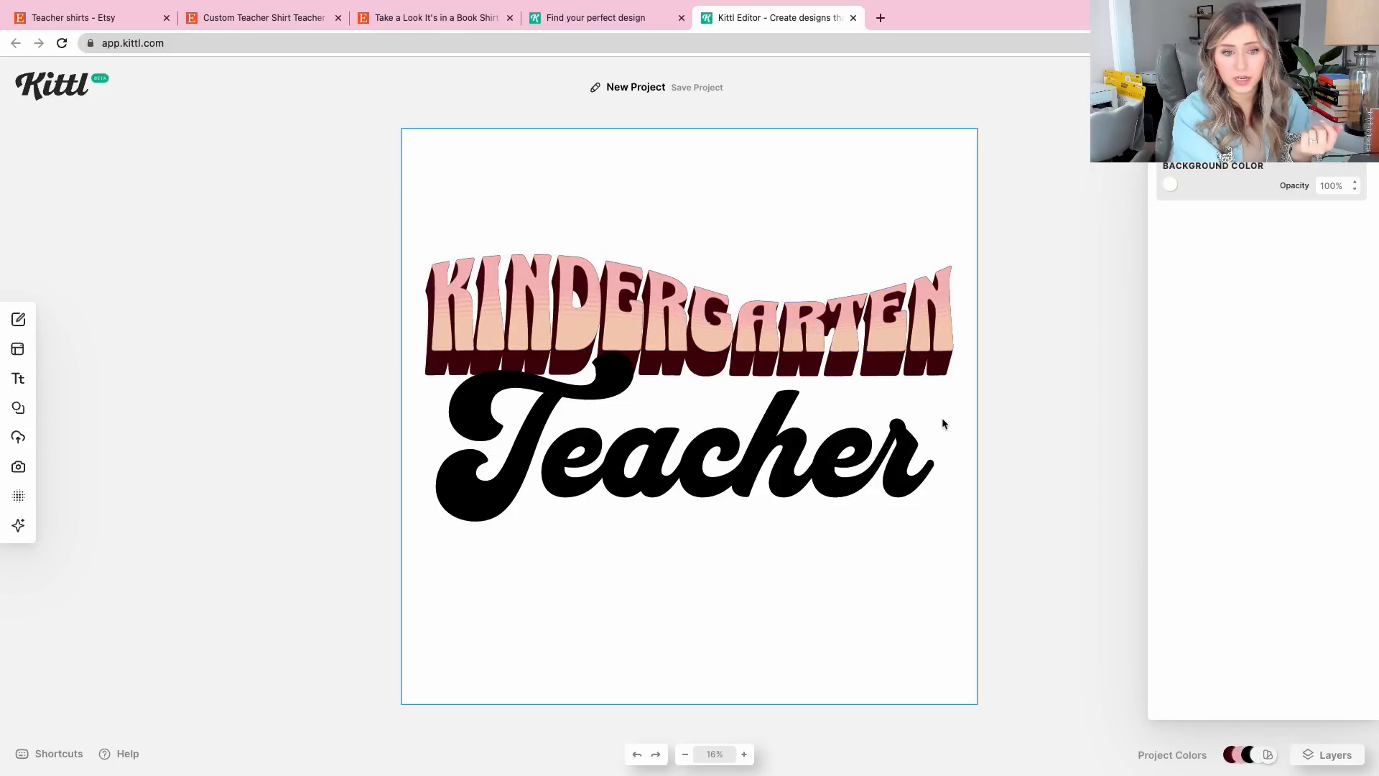
Give Kindergarten a dark maroon border with a weight of 15.60
click(841, 460)
click(851, 354)
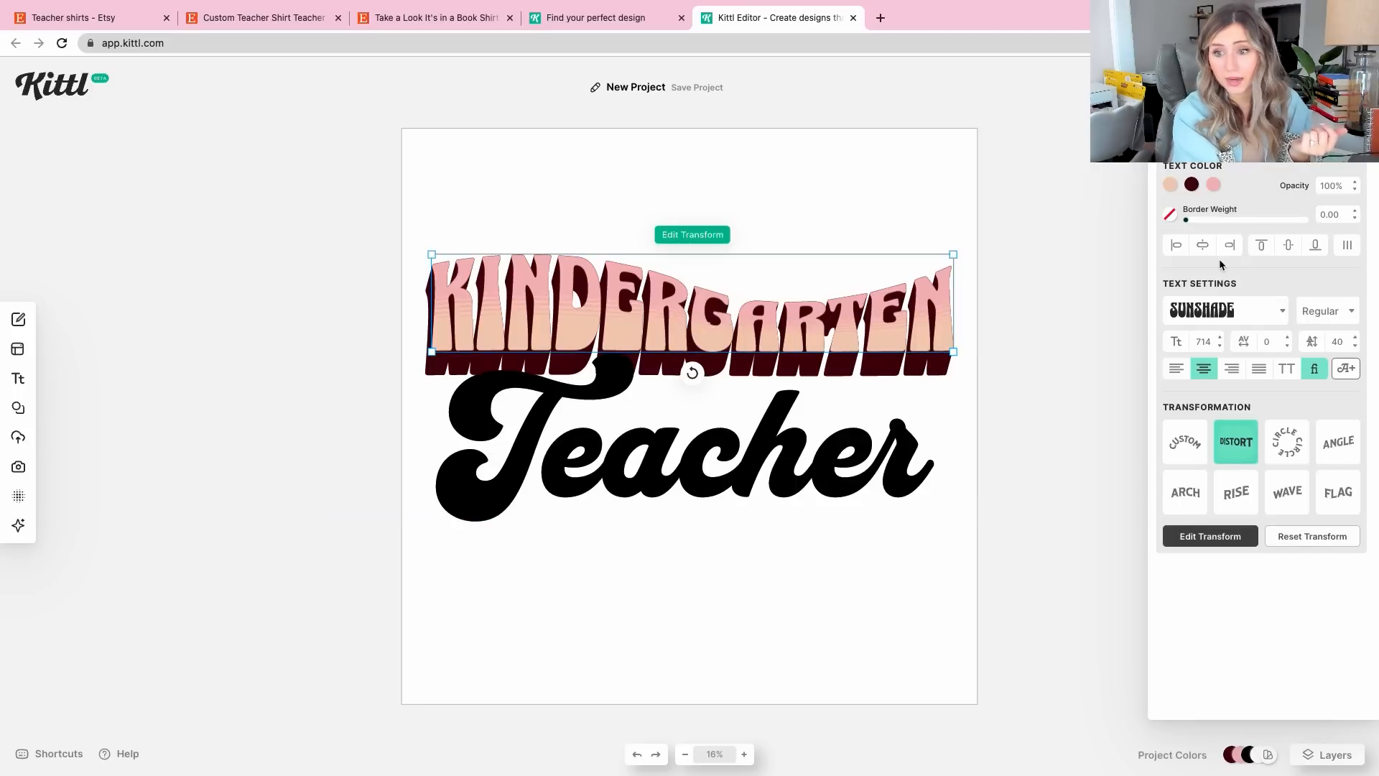
drag(1187, 226, 1193, 228)
click(1170, 214)
click(1169, 214)
drag(1196, 223, 1206, 226)
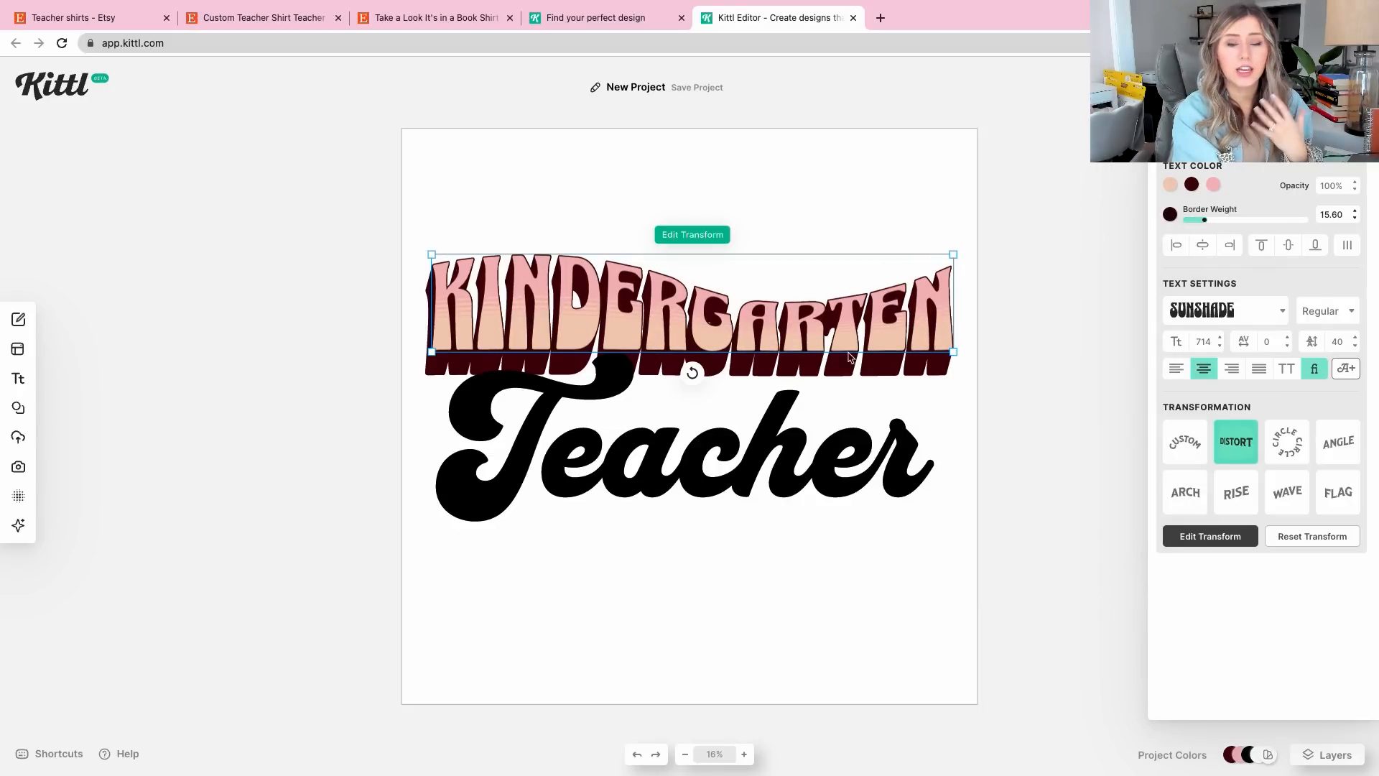
click(983, 383)
Deepen the light peach fill in the lower part of Kindergarten to a stronger orange
click(613, 376)
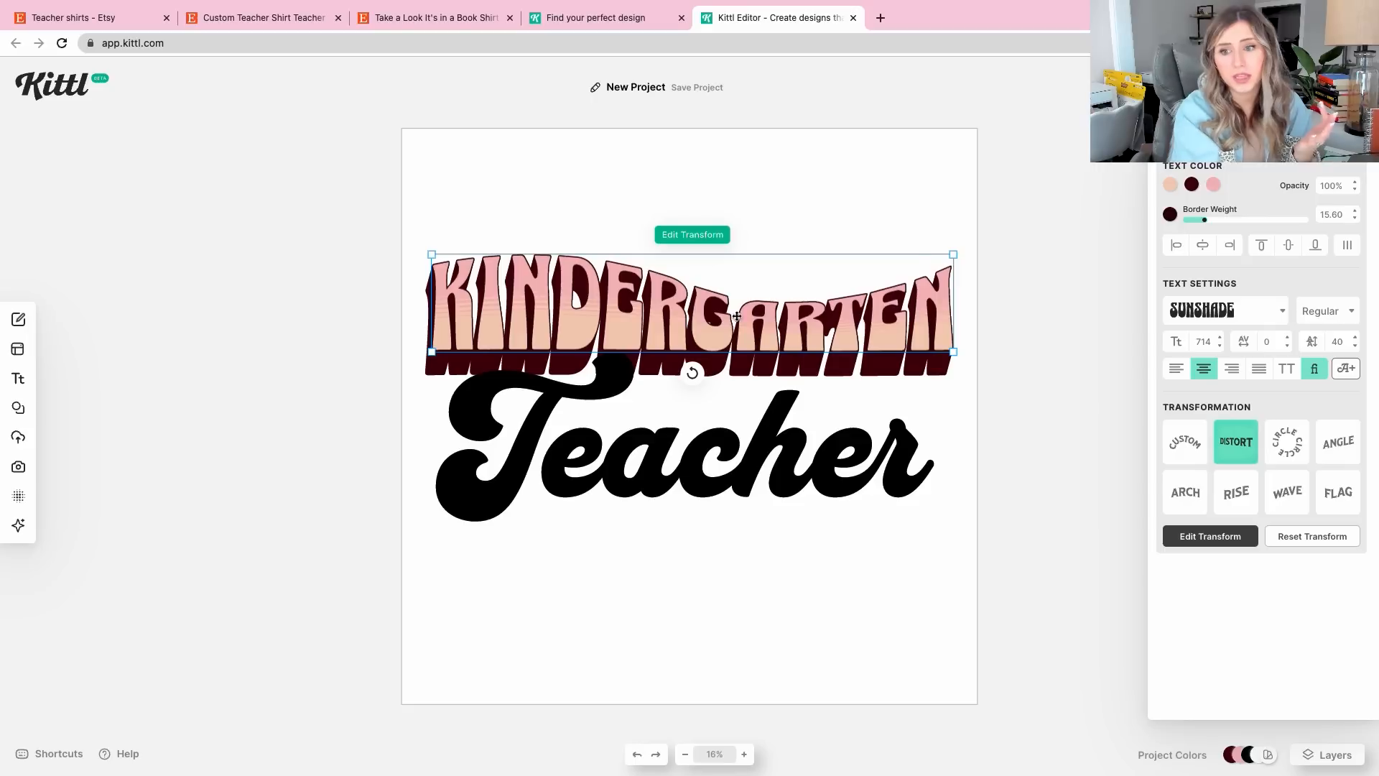
click(1170, 185)
drag(1013, 217, 1044, 218)
click(848, 188)
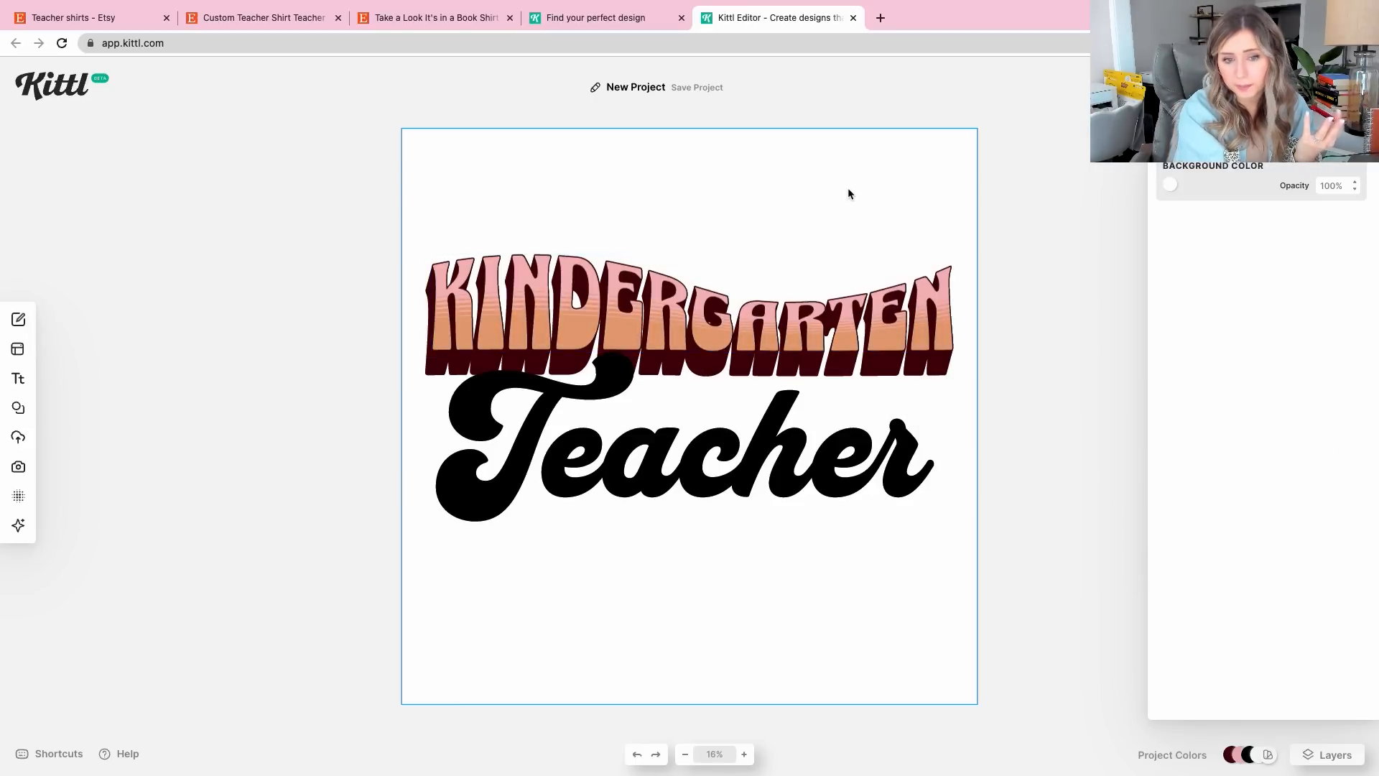
Recolour Teacher's black fill, trying the document's orange and pink before settling on a pale cream yellow
click(640, 433)
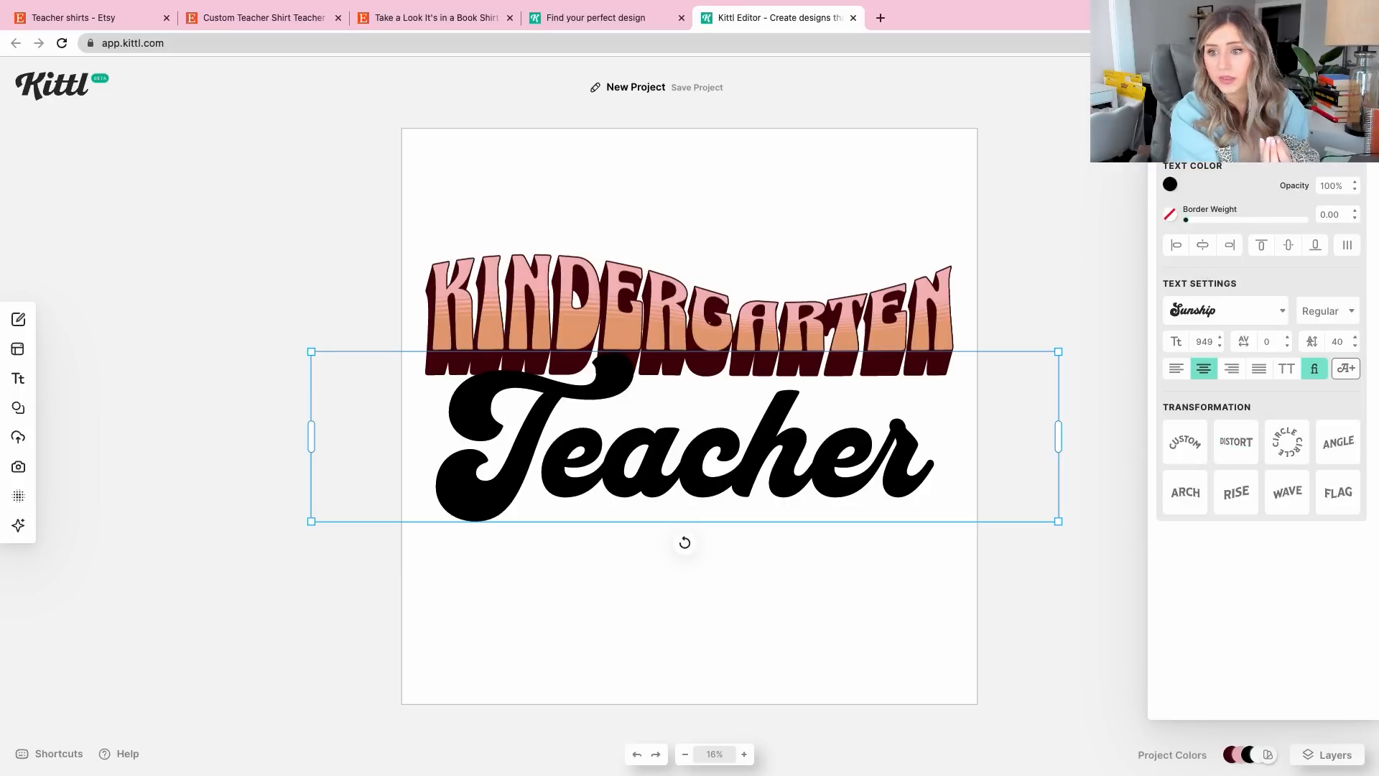
click(1171, 186)
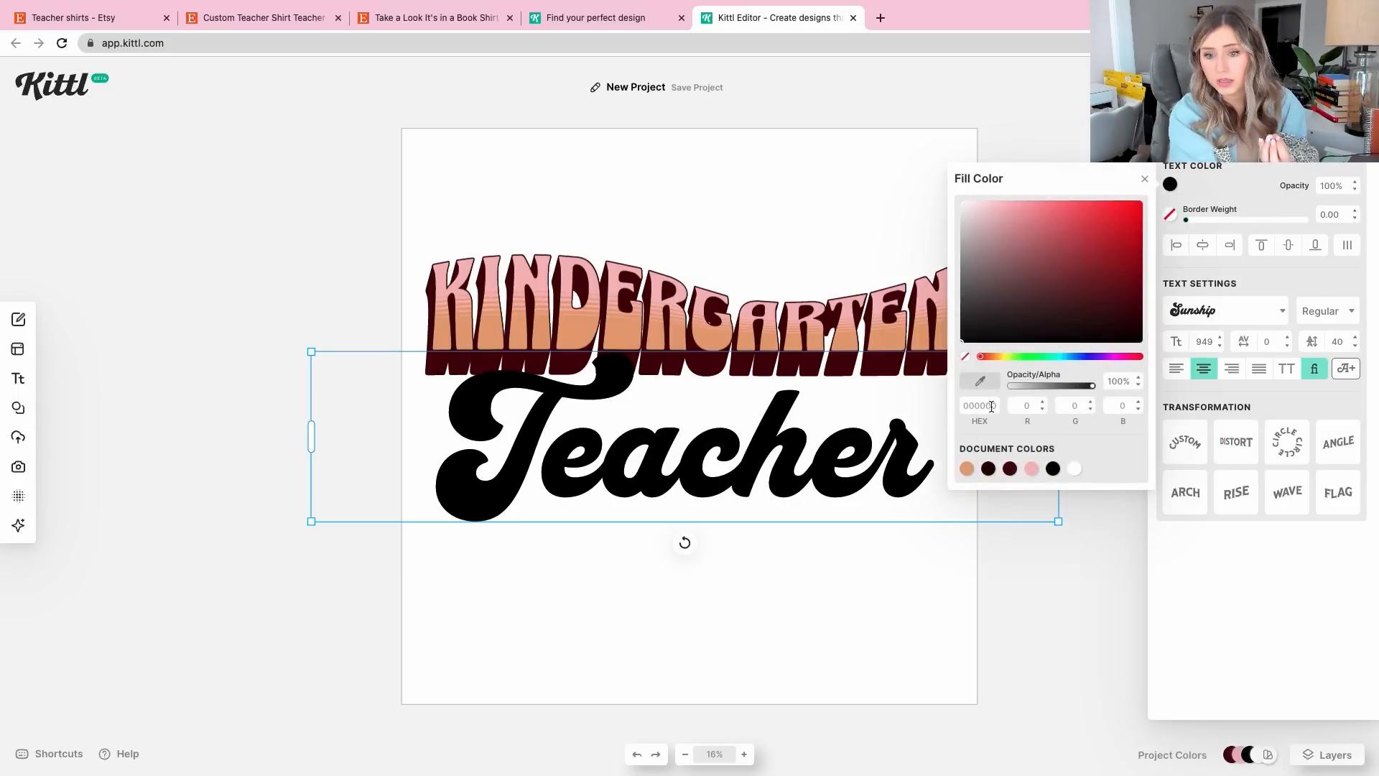
click(967, 468)
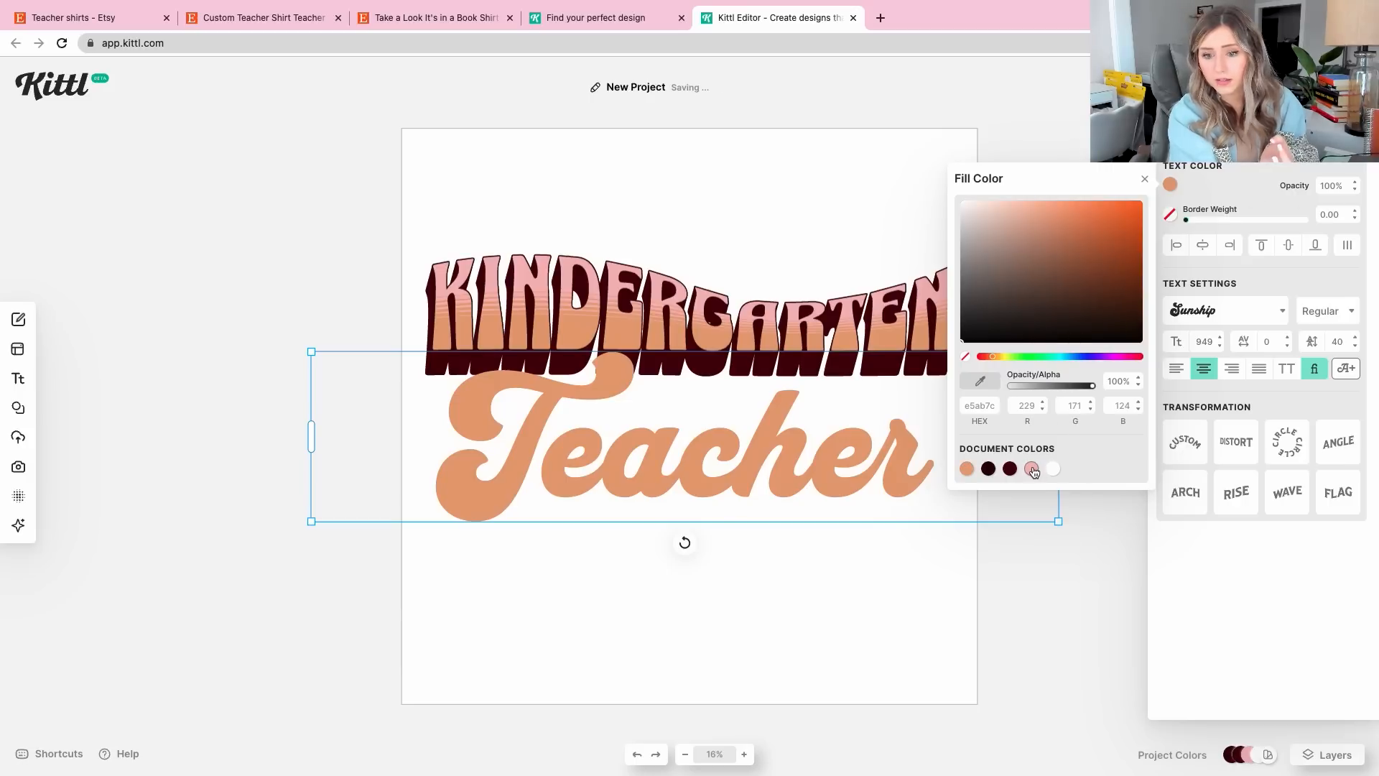
click(1032, 468)
drag(1007, 356, 1000, 356)
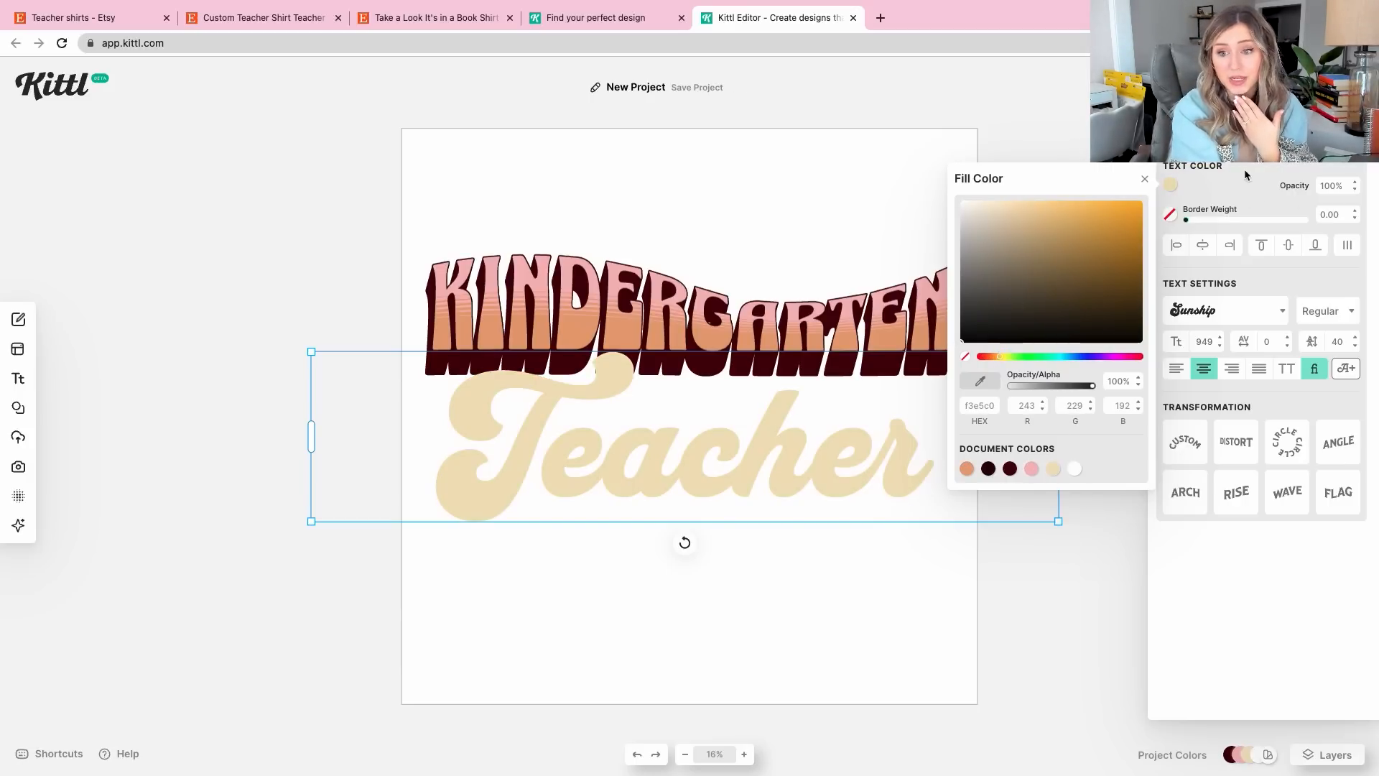
Apply Block Shadow shading to Teacher and colour the shadow dark maroon 2d0000
click(1312, 135)
click(1286, 200)
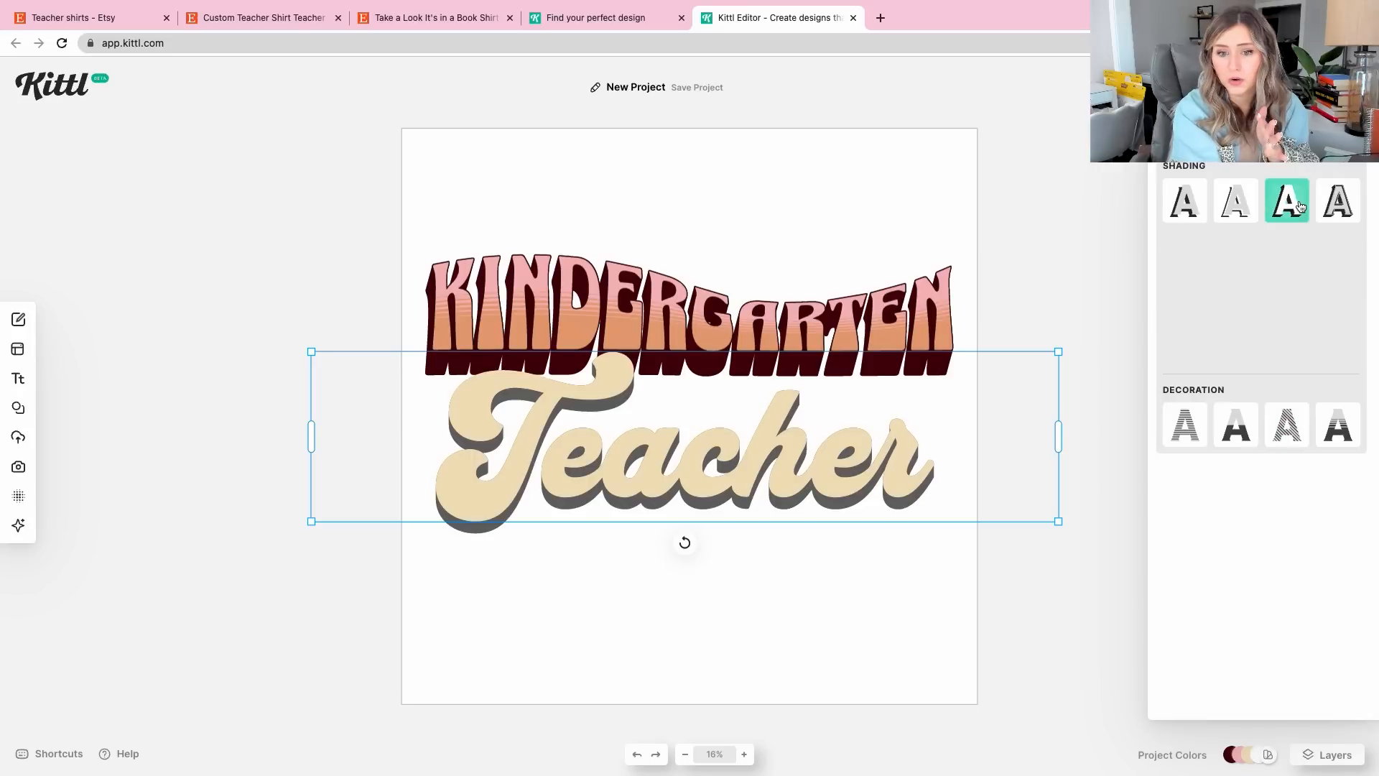
click(1353, 241)
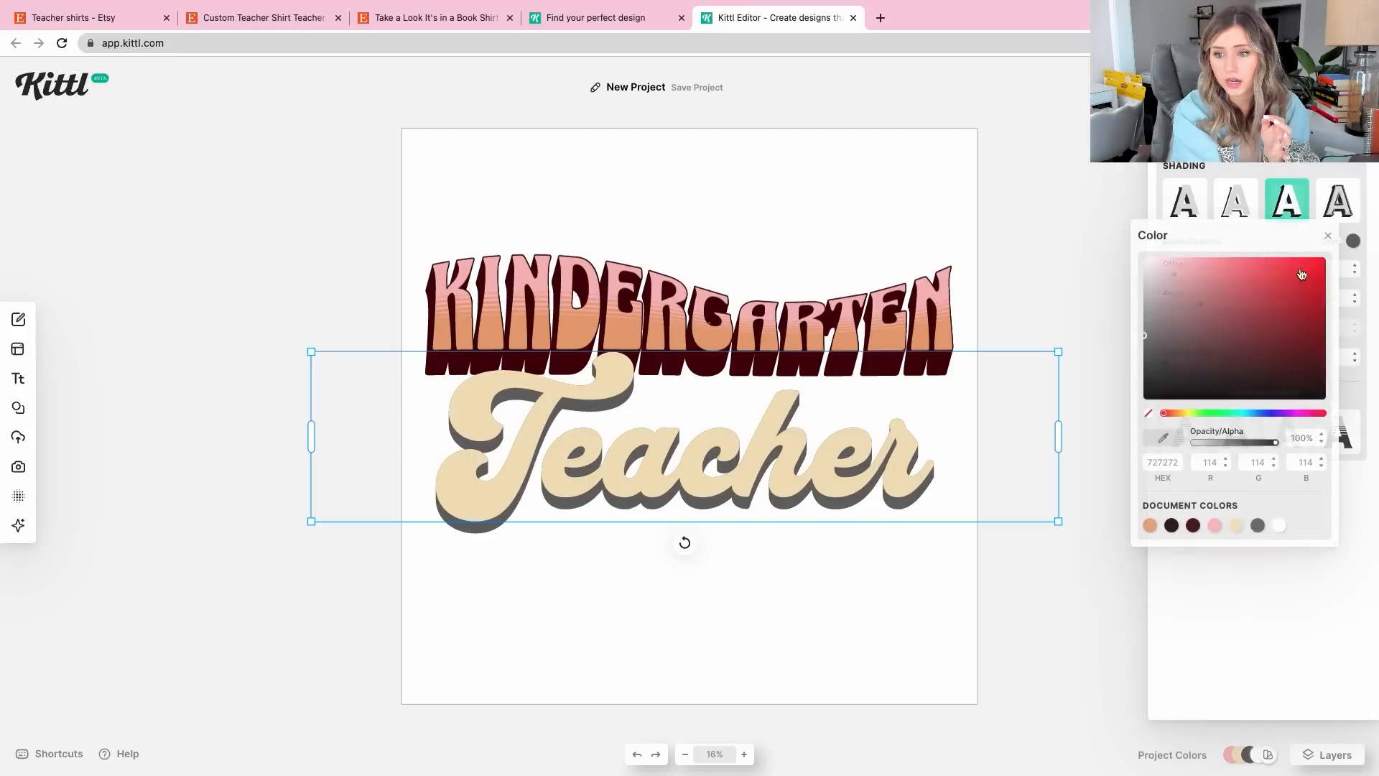
click(1173, 527)
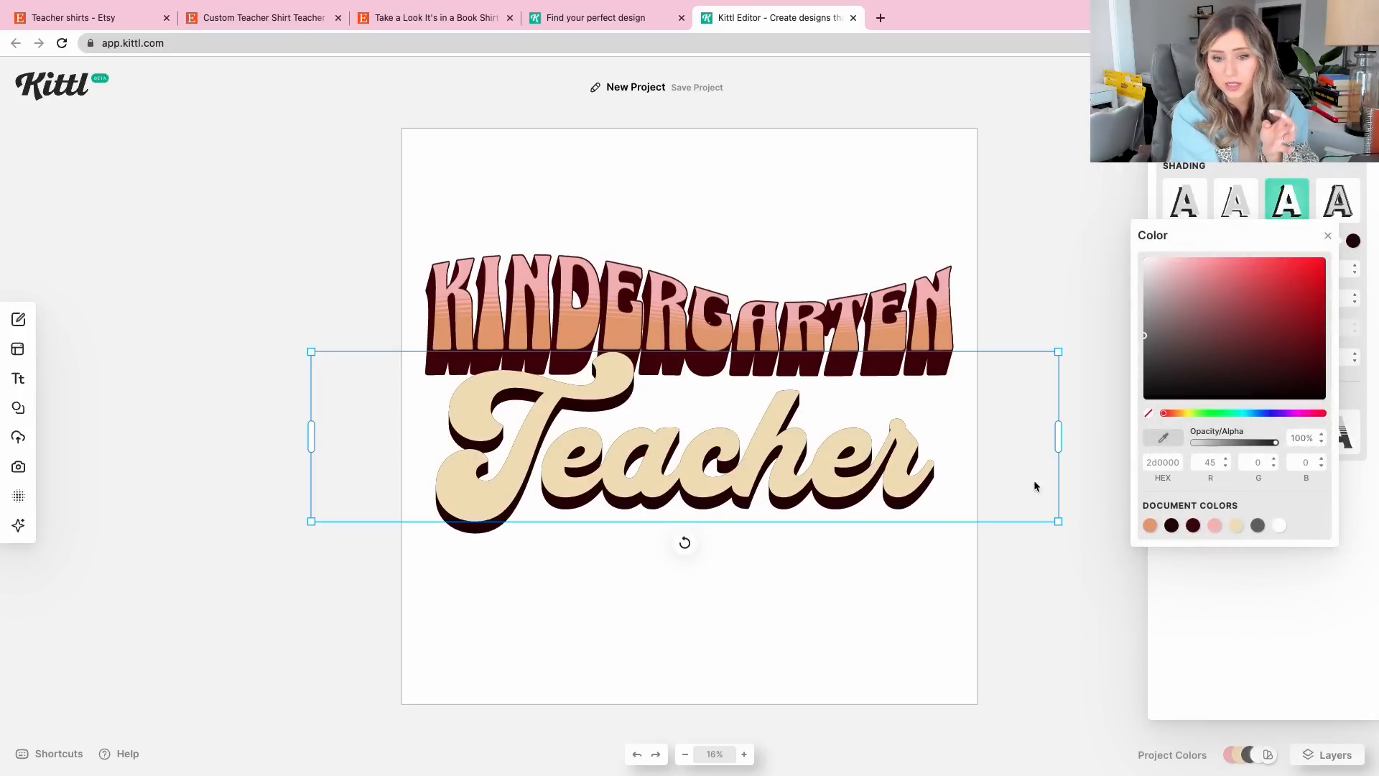
Add a dark maroon border to Teacher and set its weight to 15.6 to match Kindergarten's border
click(1309, 166)
scroll(1264, 288, up, 5)
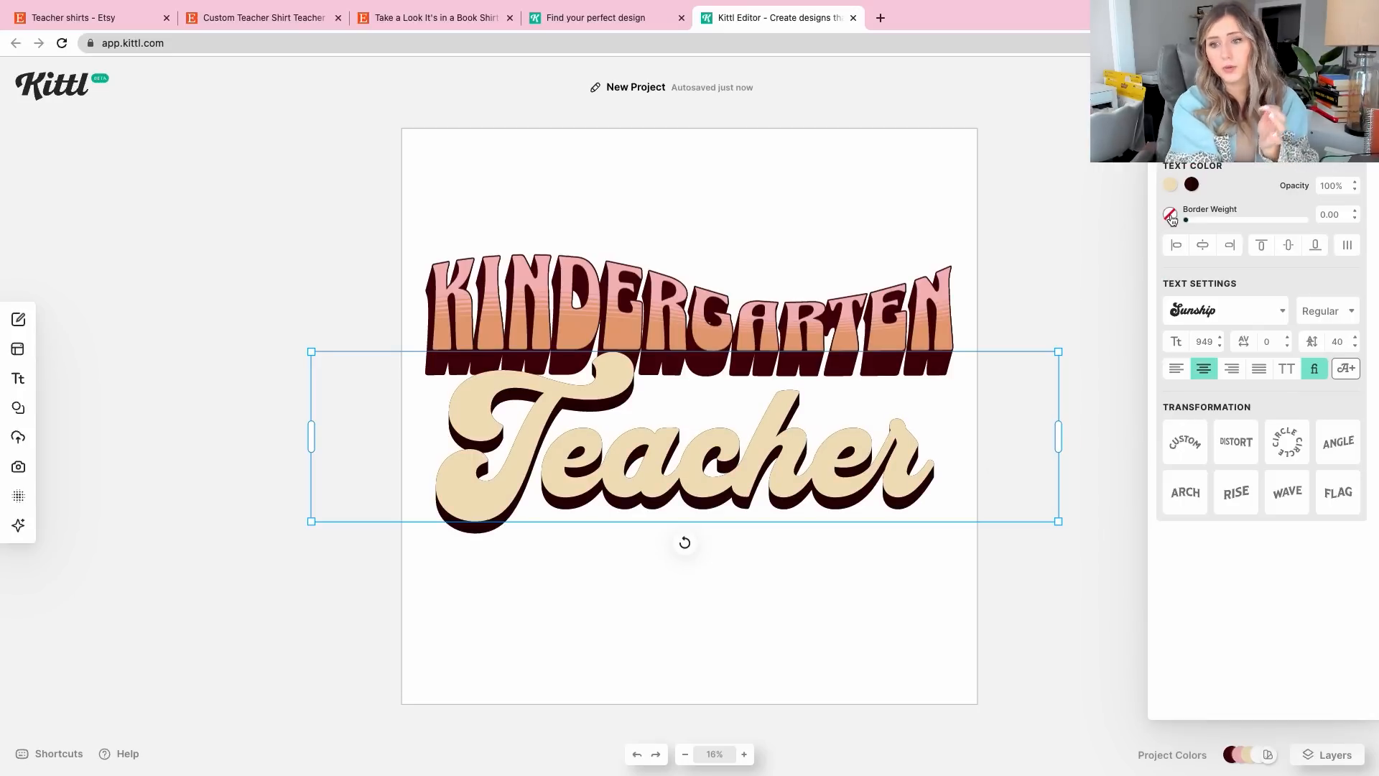
click(1170, 214)
click(988, 498)
click(1203, 219)
click(881, 257)
click(758, 312)
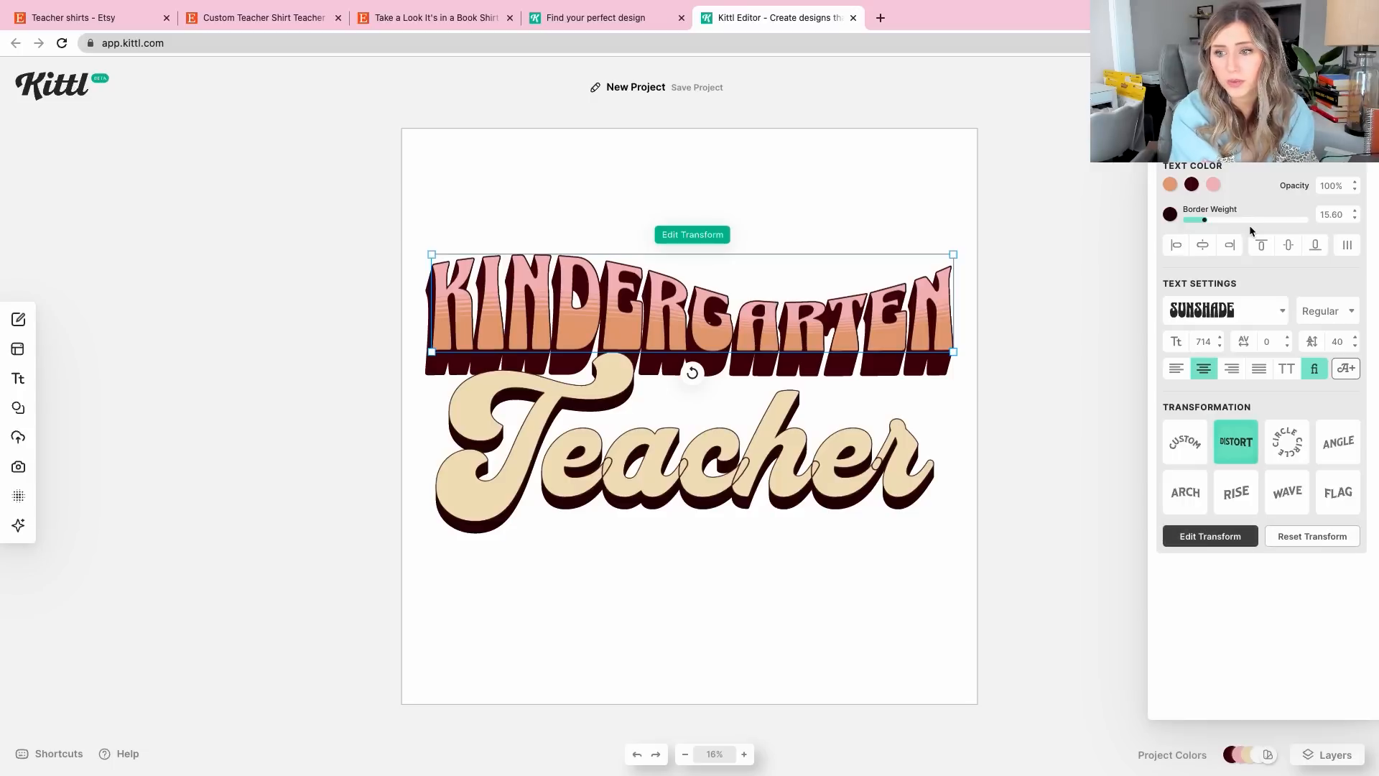
click(726, 431)
drag(1320, 214, 1359, 216)
text(15.6)
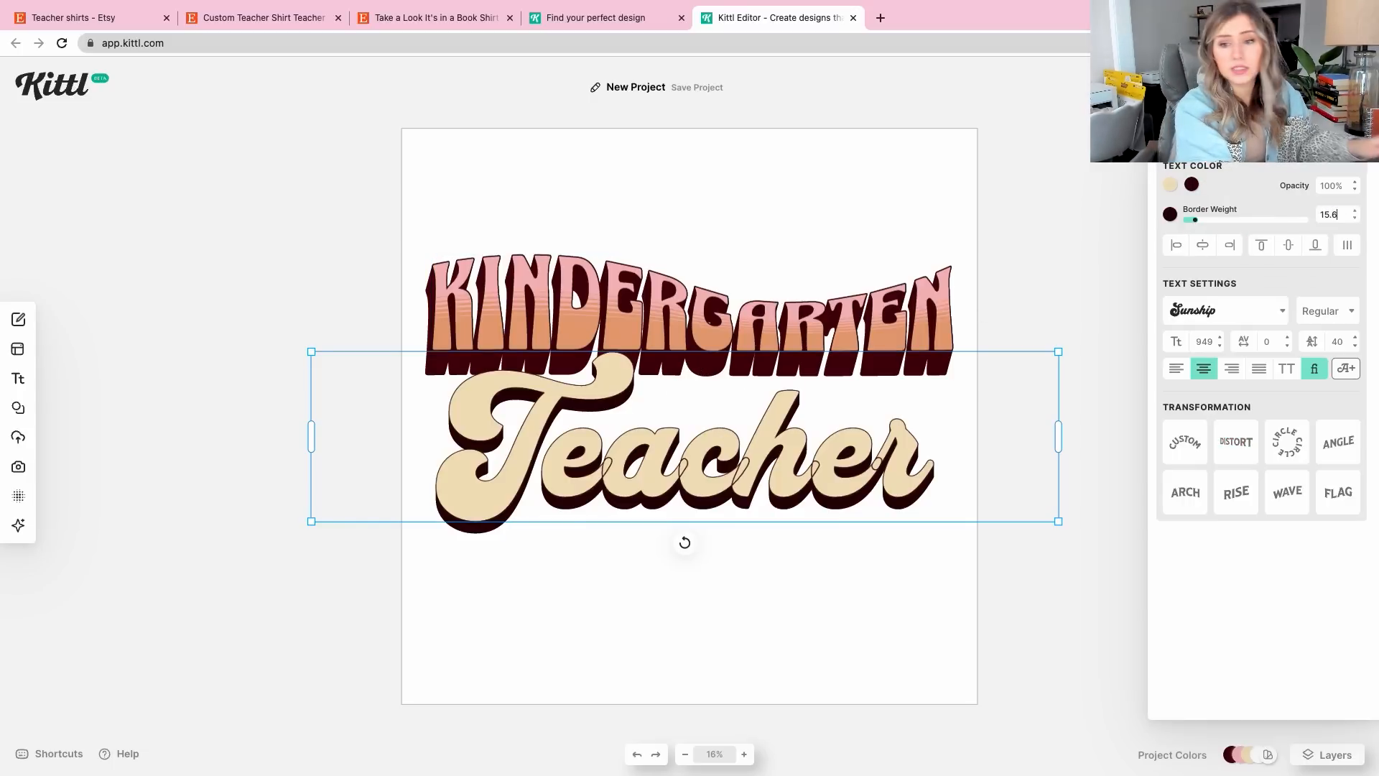
key(Return)
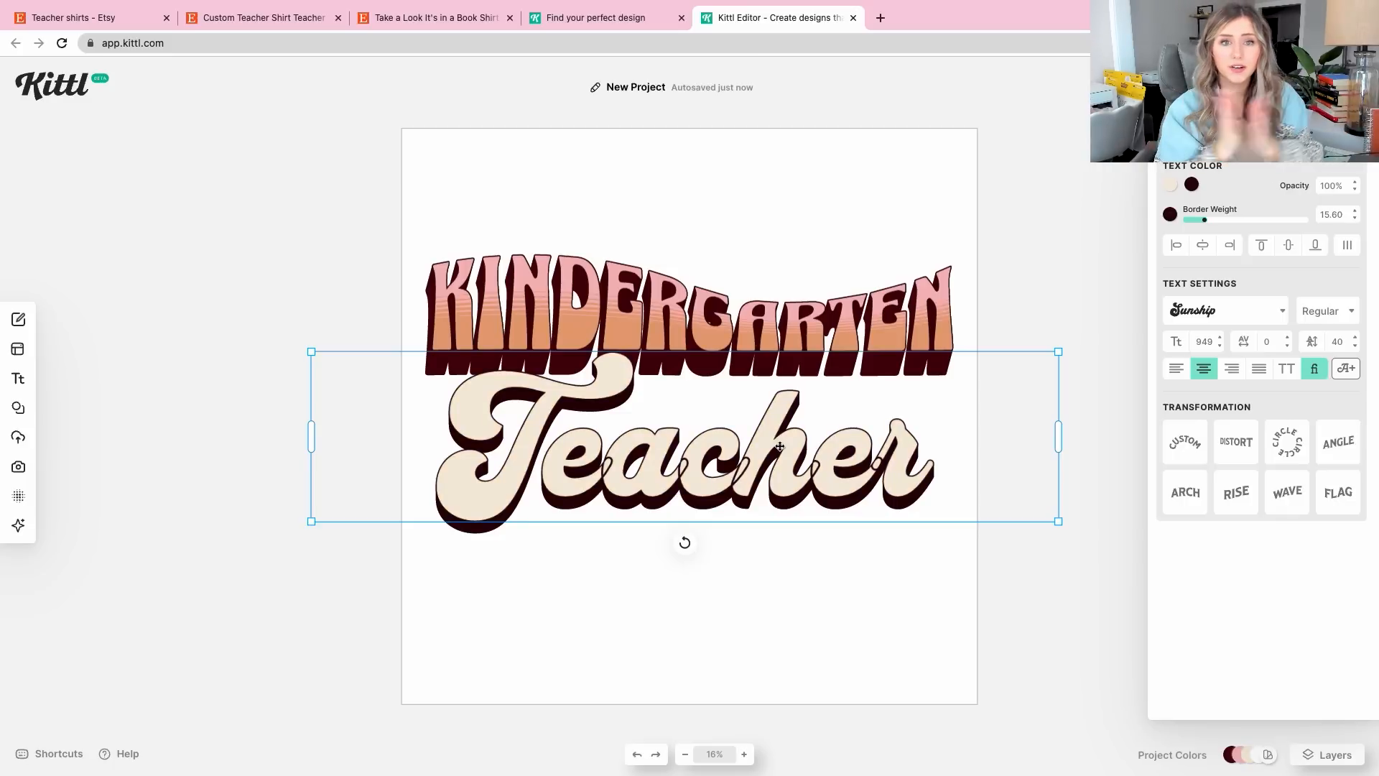
Remove Teacher's border colour and set the outline width of its block shadow to 40
click(1170, 214)
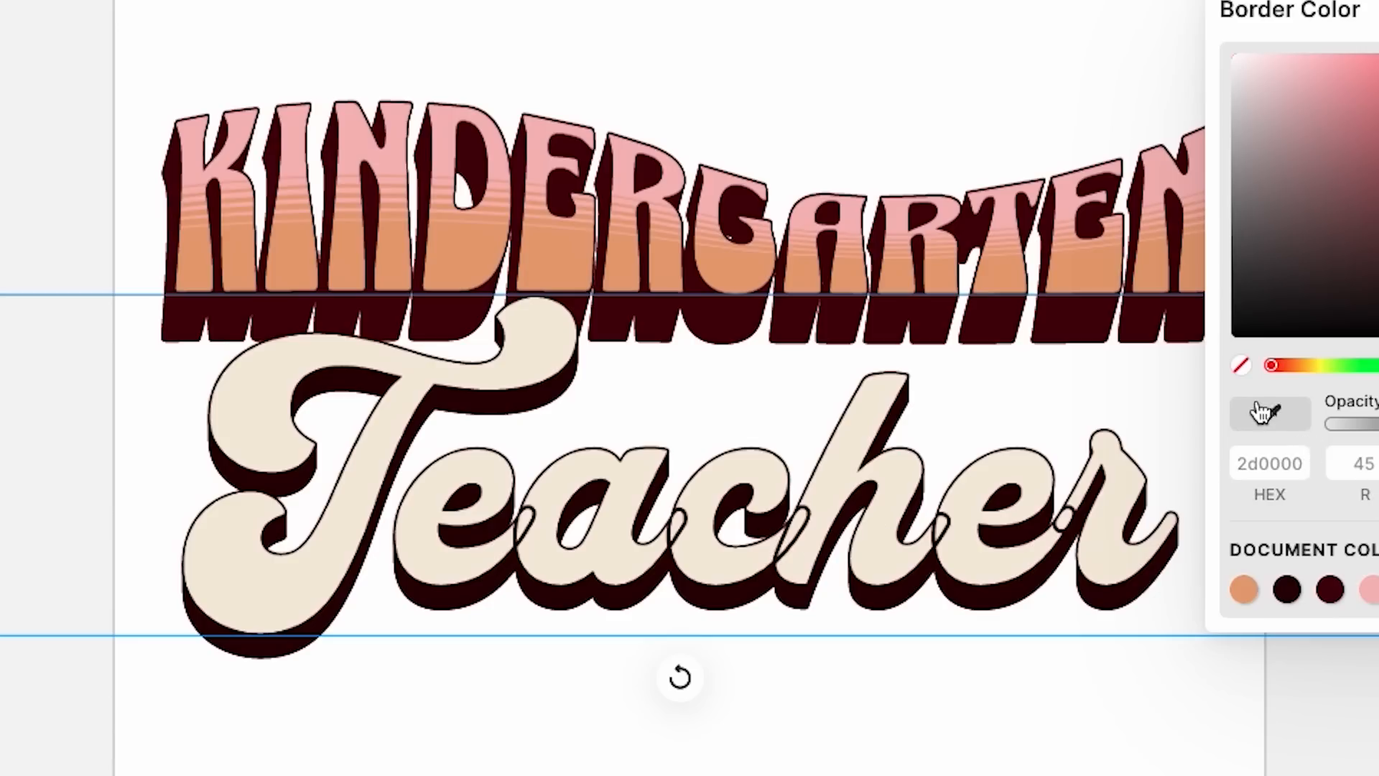
click(1241, 365)
click(1220, 155)
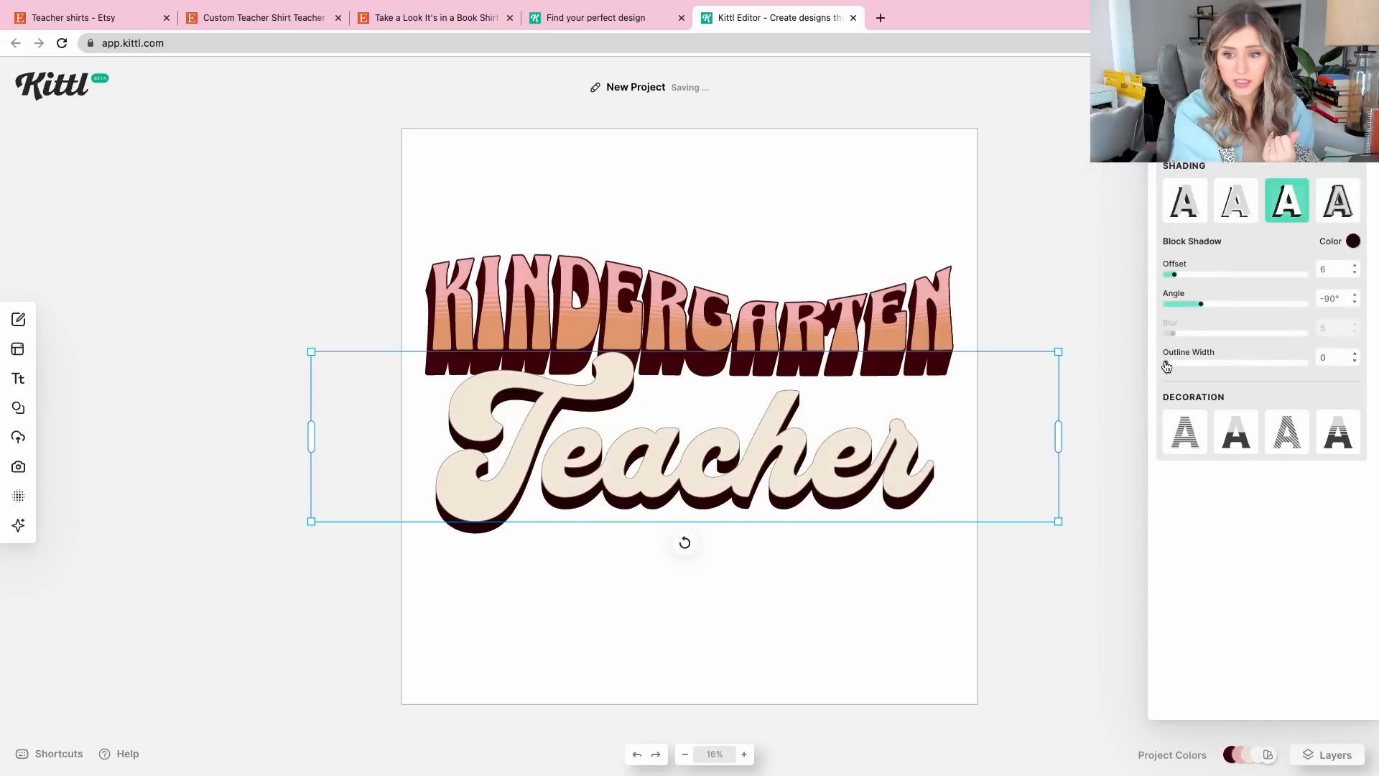
drag(1168, 365, 1223, 359)
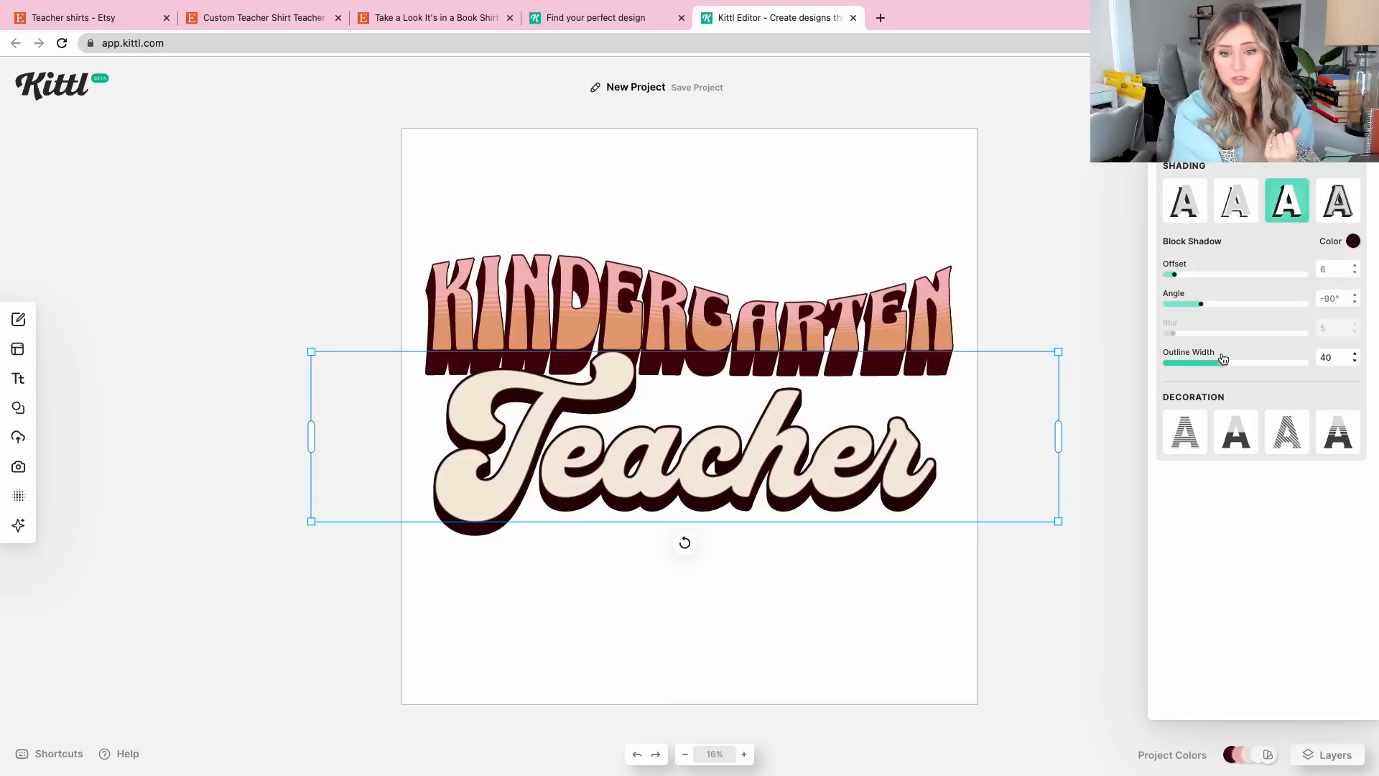
Recolour Kindergarten's shadow with the darker maroon used for Teacher's shadow
click(716, 330)
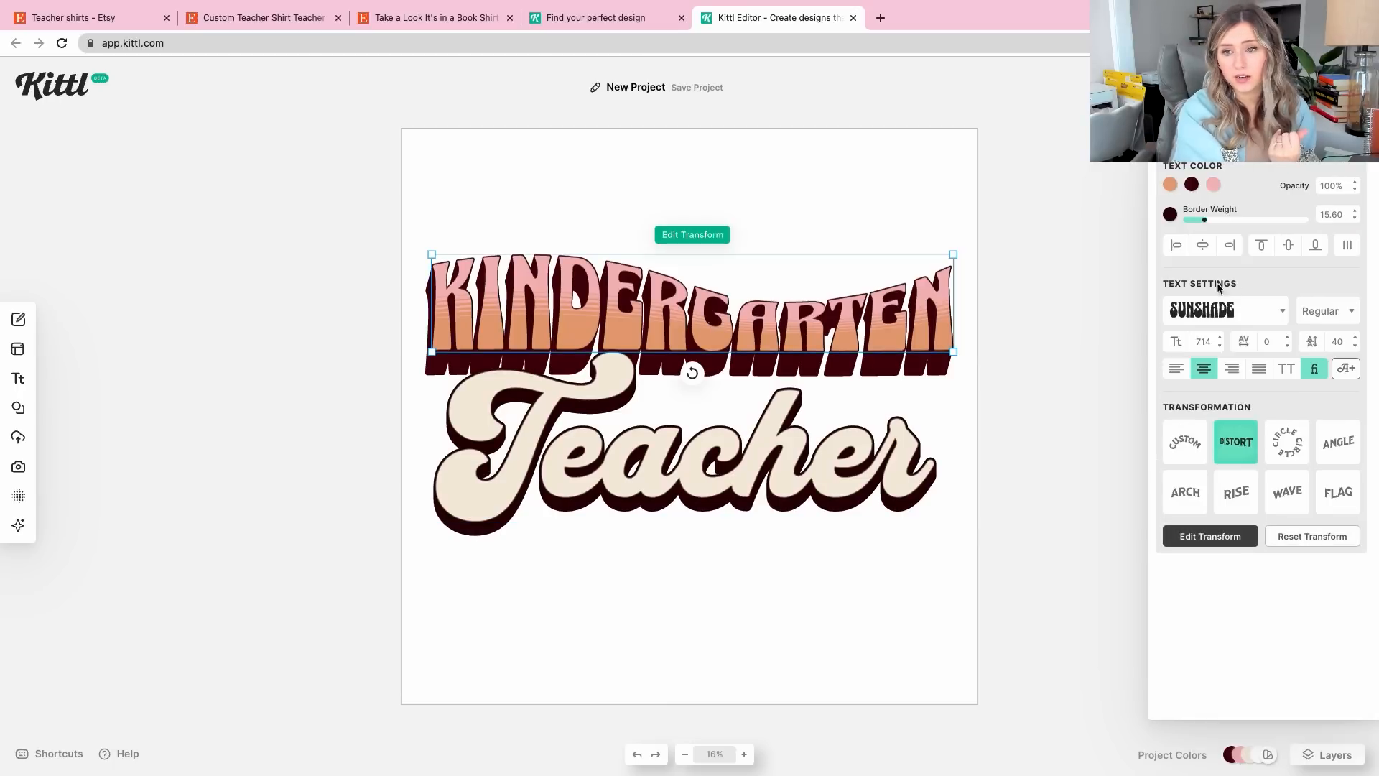
click(1190, 186)
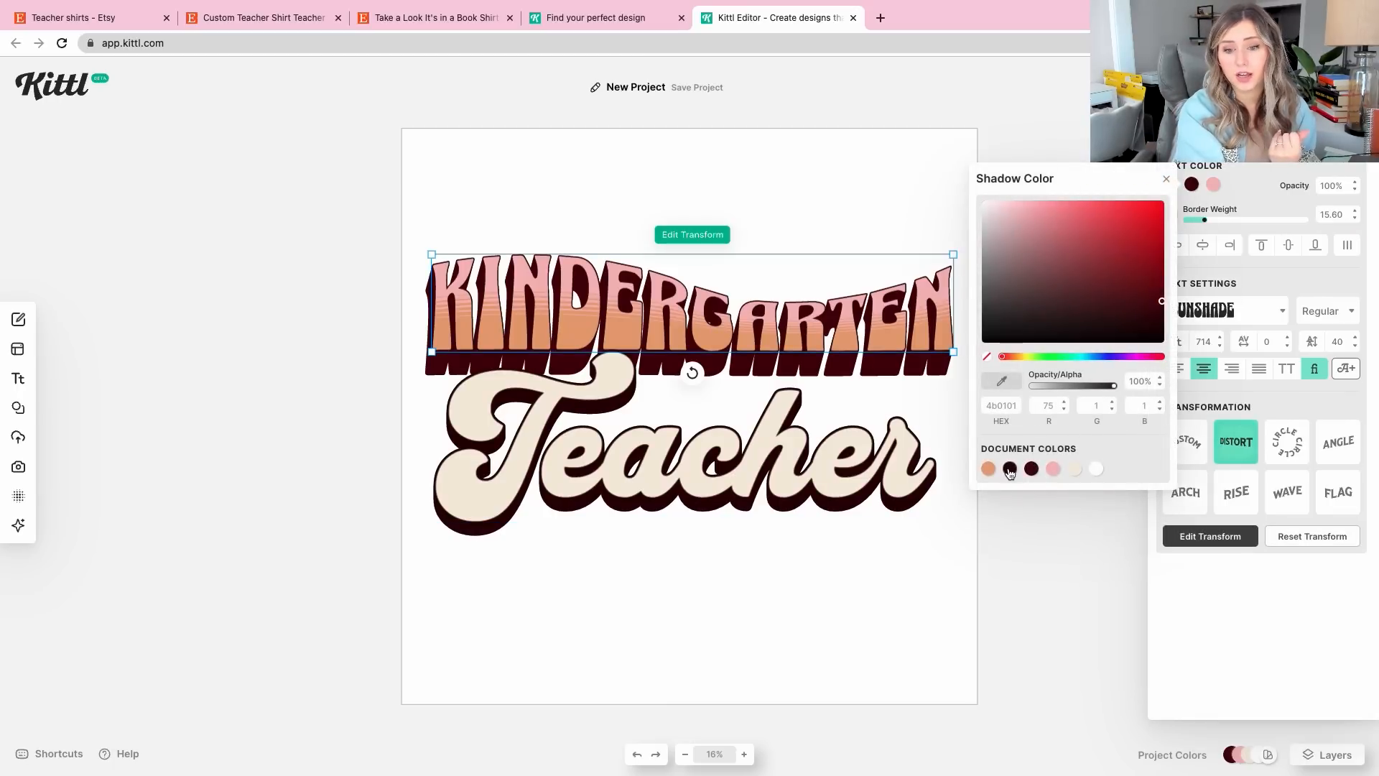
Move Teacher up to overlap Kindergarten's shadow and change its fill to light peach f3e1d2
click(565, 434)
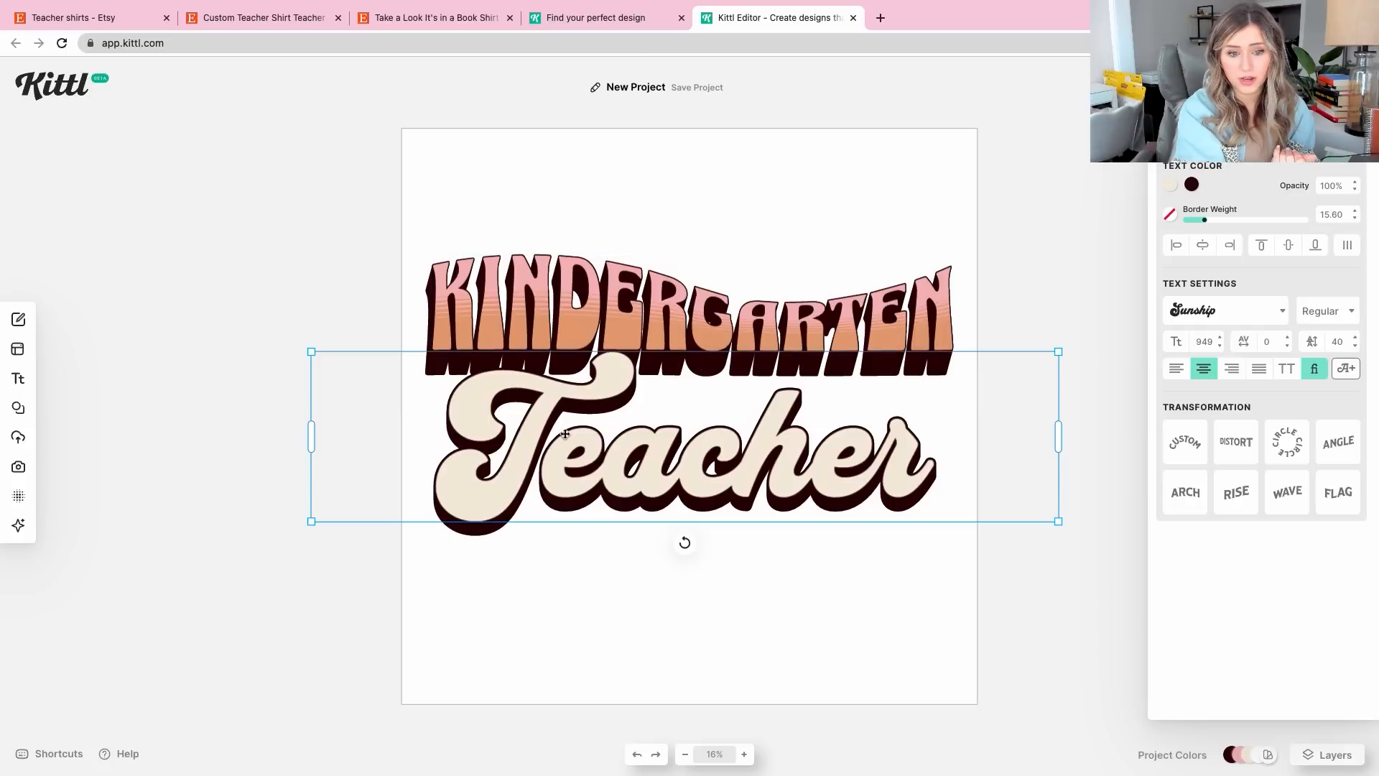
mouse_move(566, 435)
mouse_down()
mouse_move(534, 428)
mouse_move(576, 429)
mouse_move(566, 413)
mouse_up()
click(1170, 183)
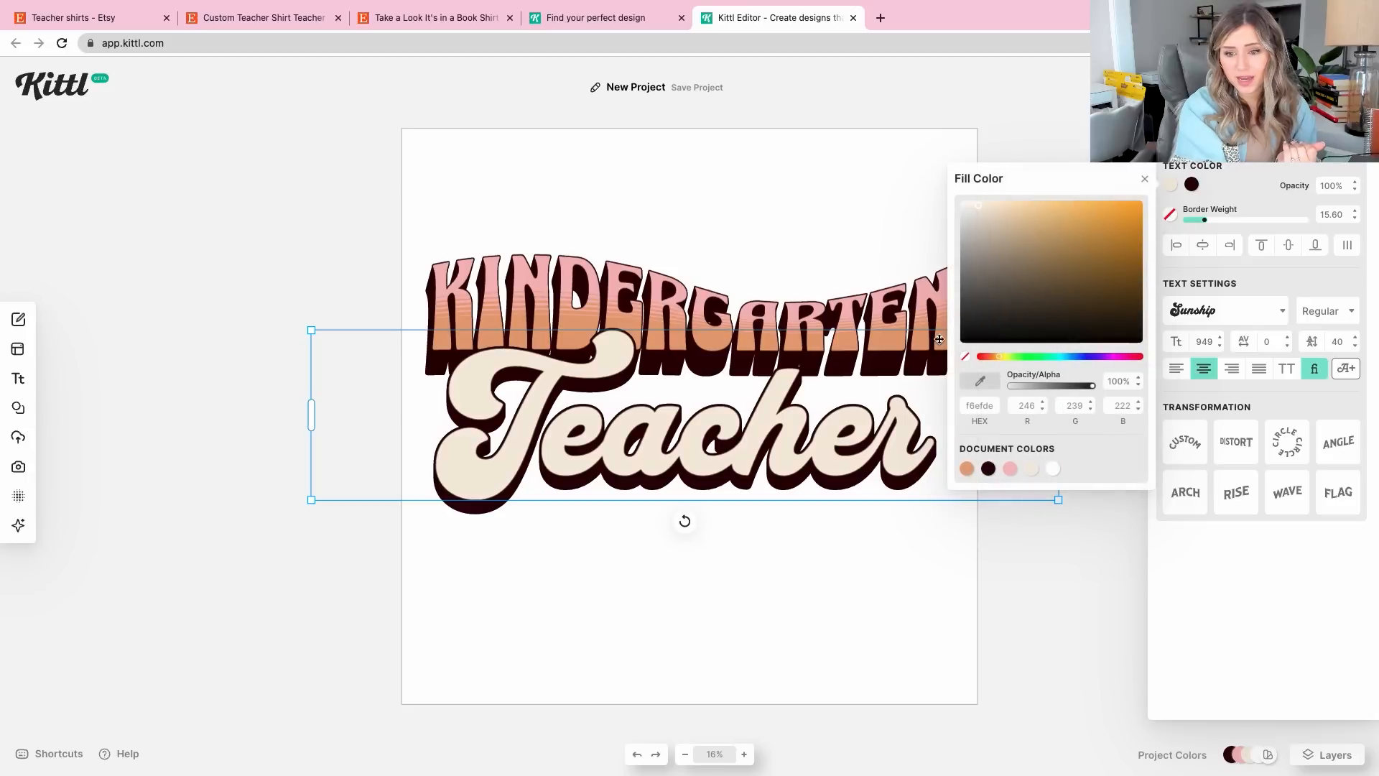
click(1010, 469)
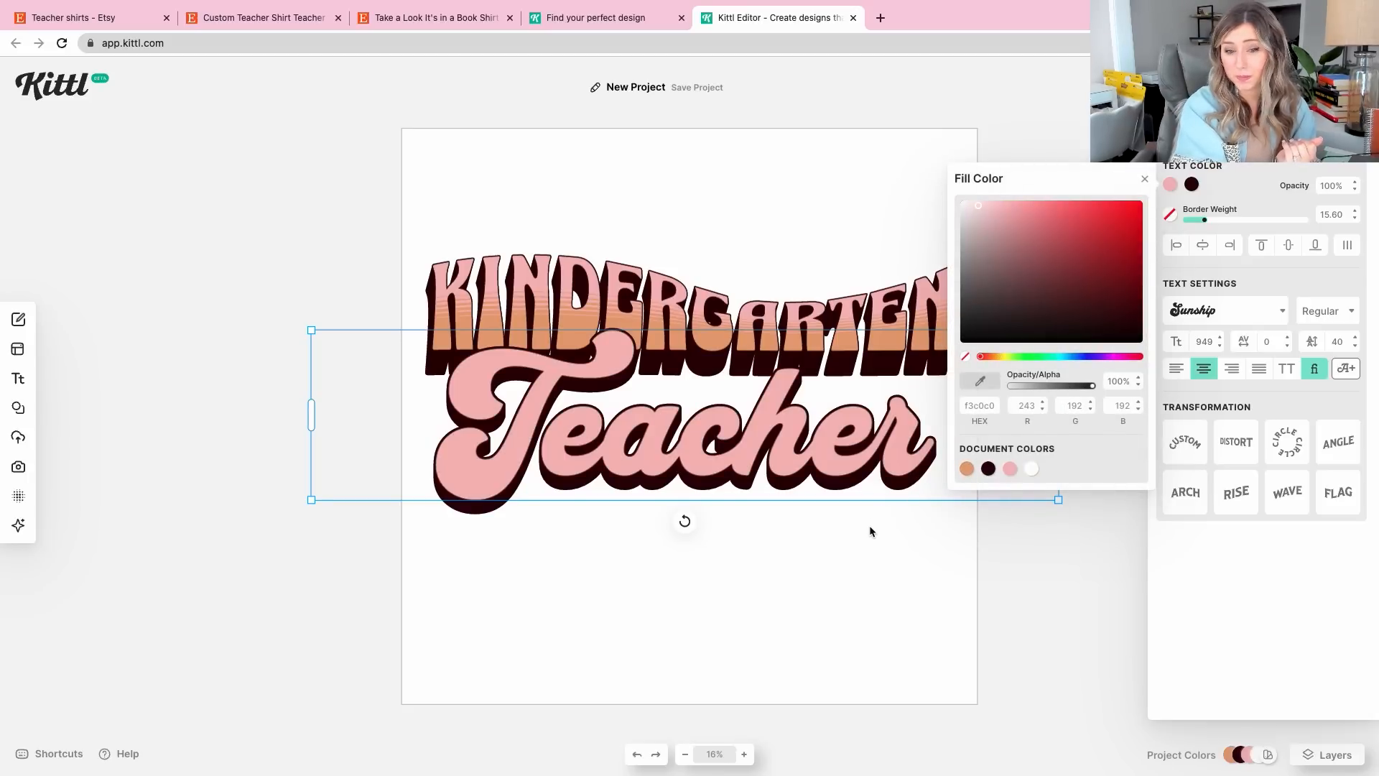
click(966, 468)
mouse_move(983, 223)
mouse_down()
mouse_move(991, 192)
mouse_move(986, 212)
mouse_up()
click(967, 469)
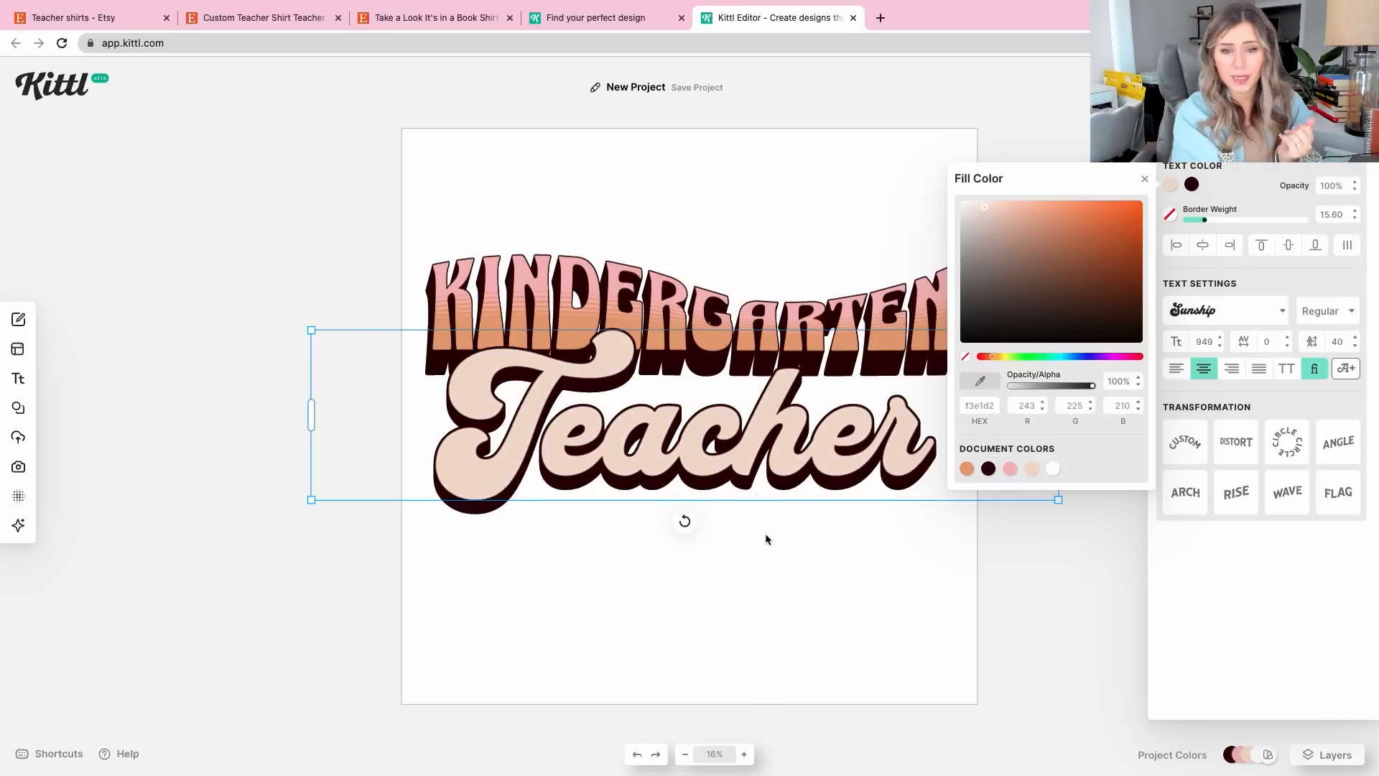
click(766, 539)
Shift Teacher slightly to the right under Kindergarten and rotate it by about -2°
click(794, 465)
drag(794, 465, 813, 461)
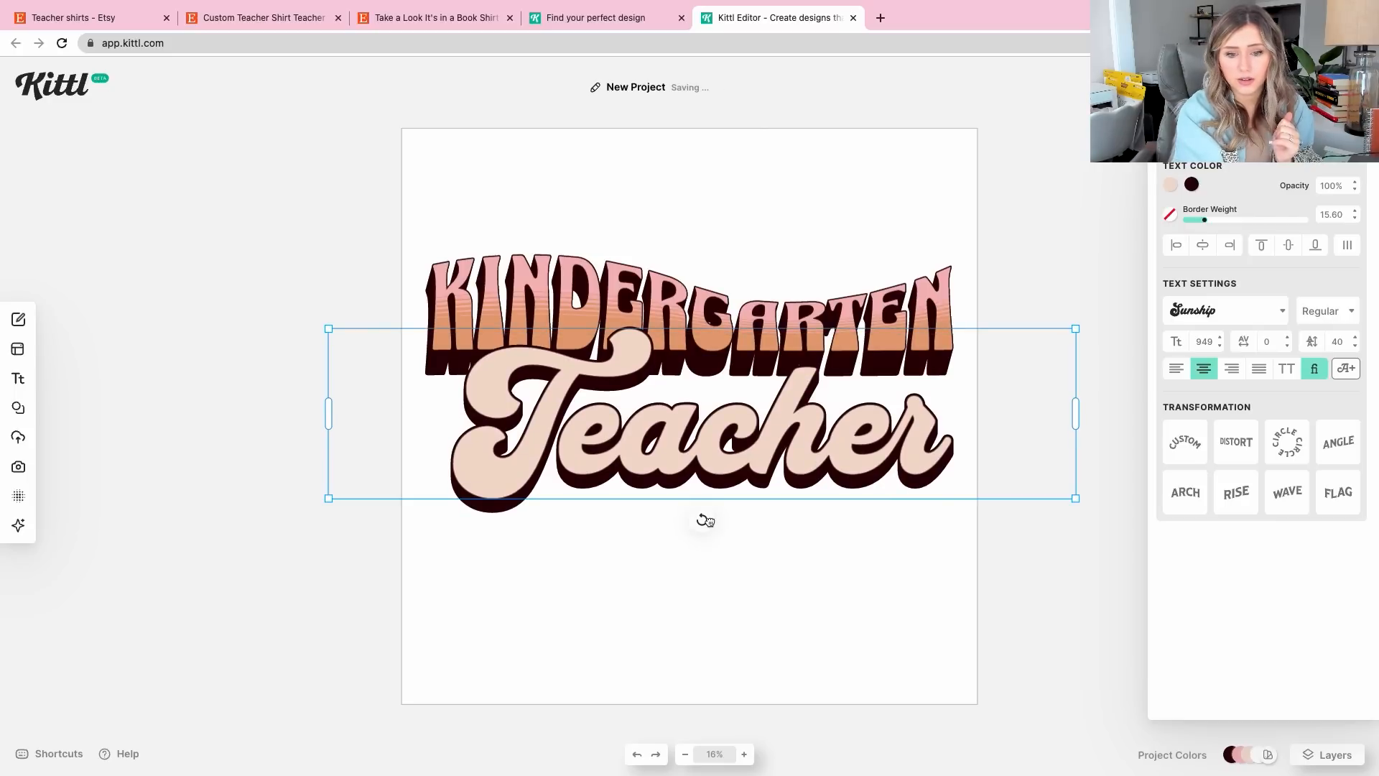
drag(706, 520, 710, 521)
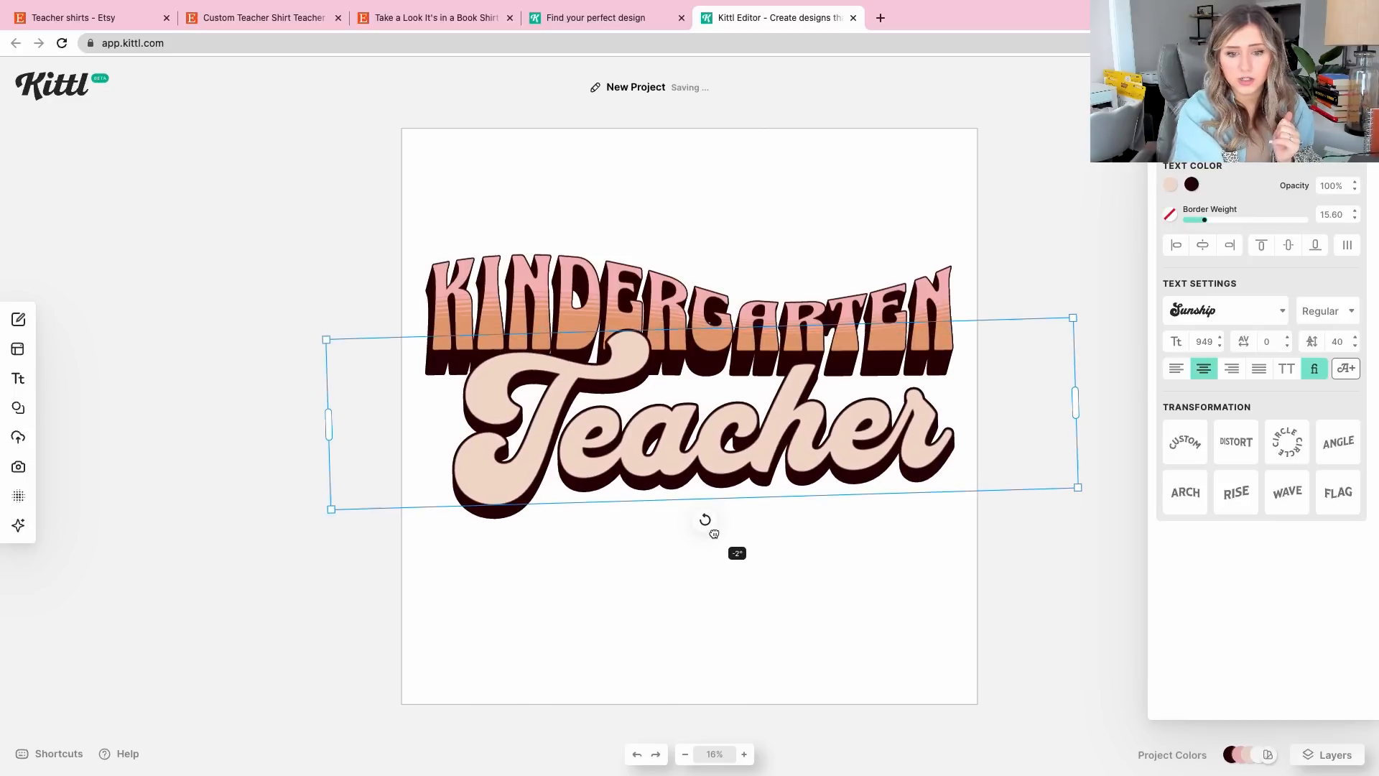
Apply the Distort transformation to Teacher and pull its two right-hand corners outward to enlarge the word's end
click(1226, 447)
drag(947, 319, 947, 302)
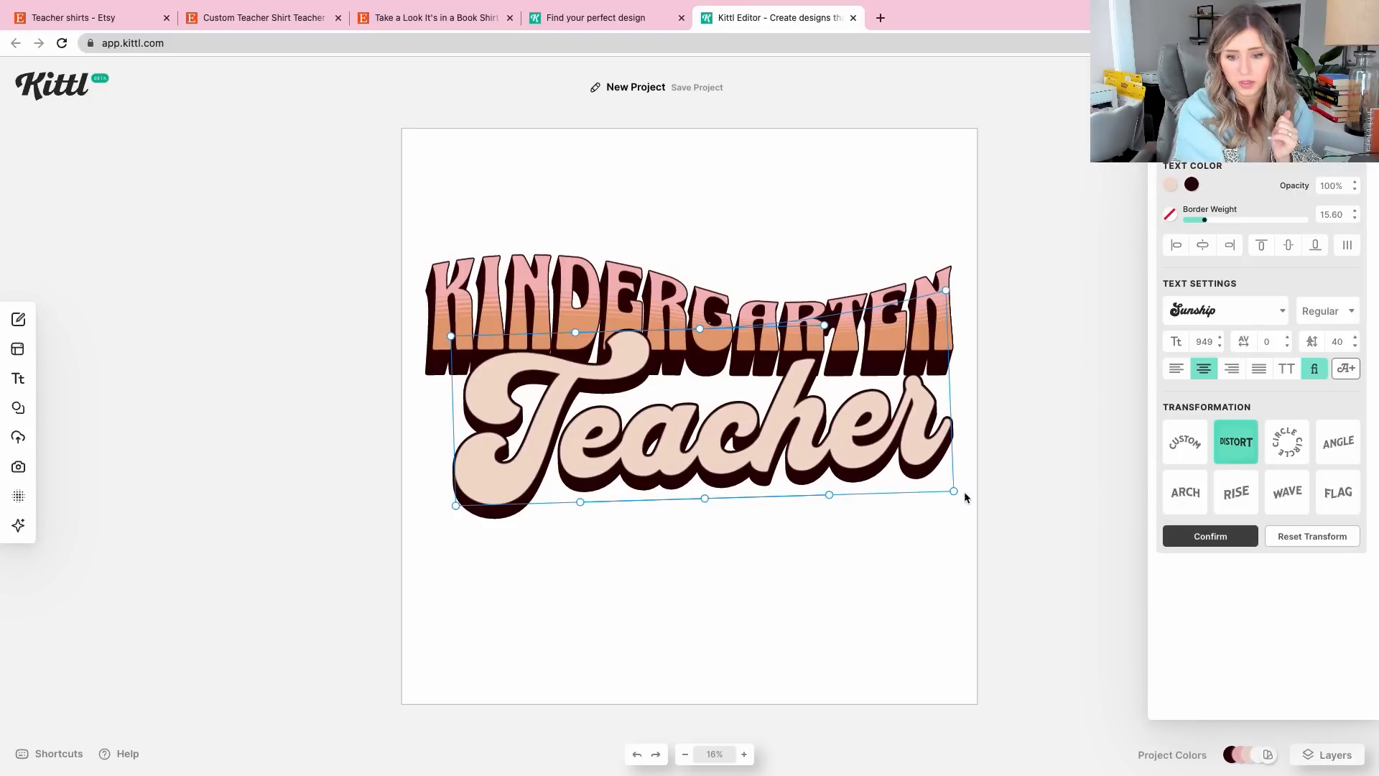
drag(954, 490, 968, 503)
click(1014, 486)
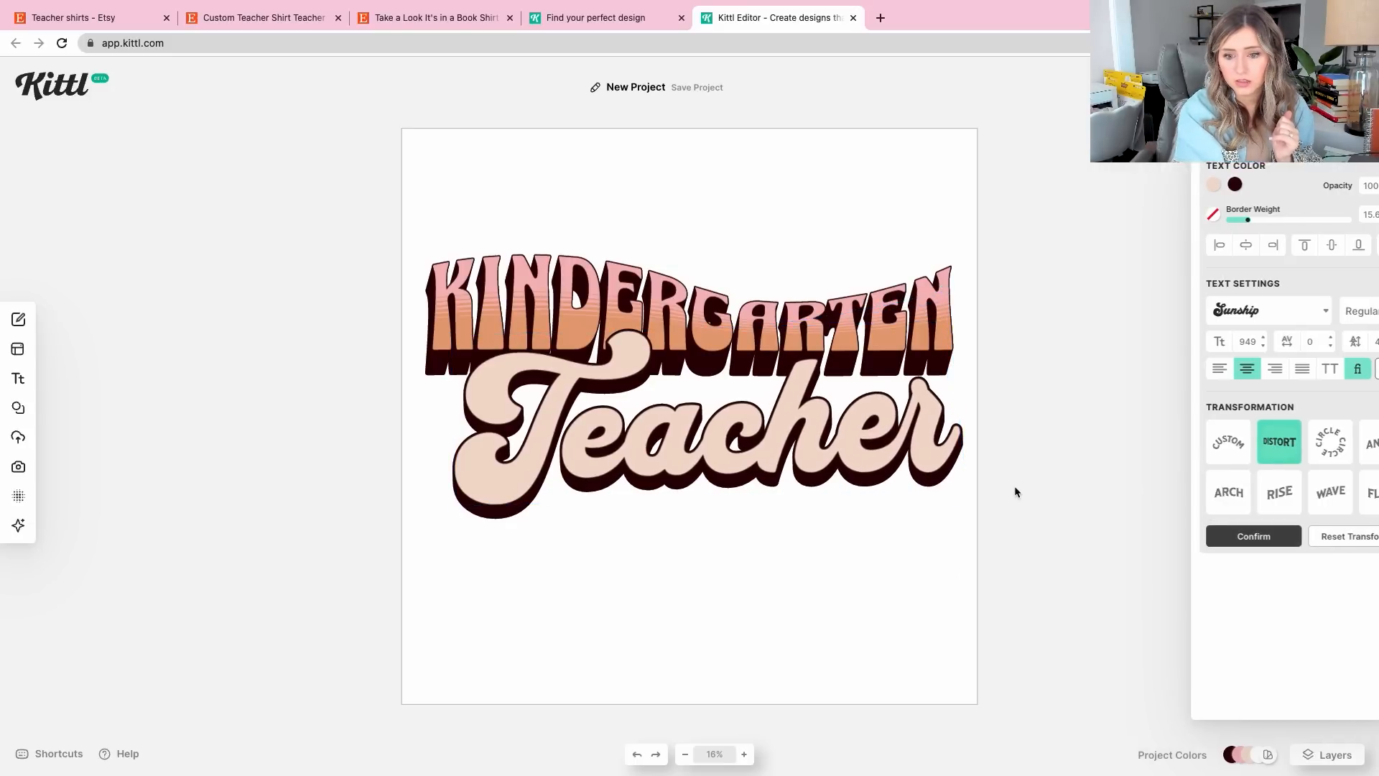
Select the final r of Teacher, search the Sunship glyphs for r and insert the version with a looping tail
double_click(922, 438)
drag(938, 353, 902, 360)
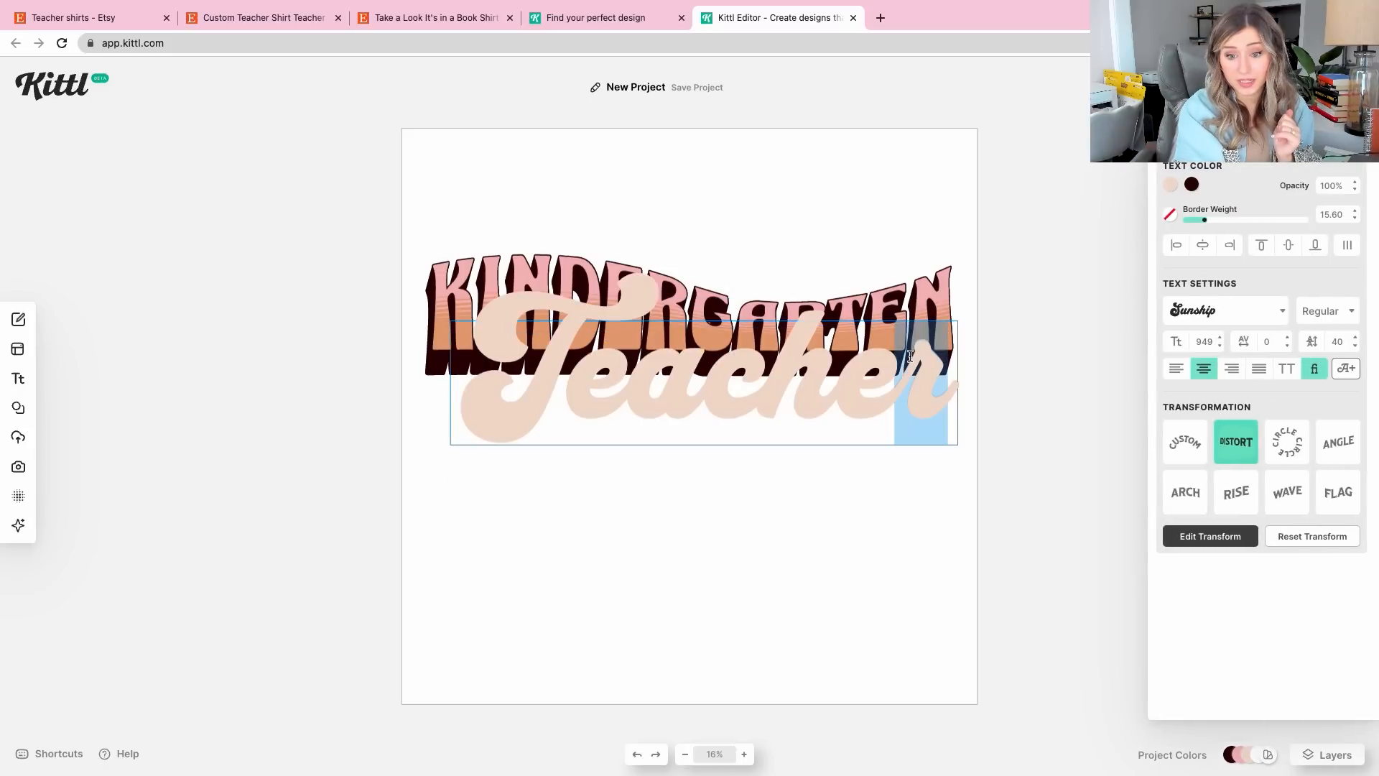
click(1347, 369)
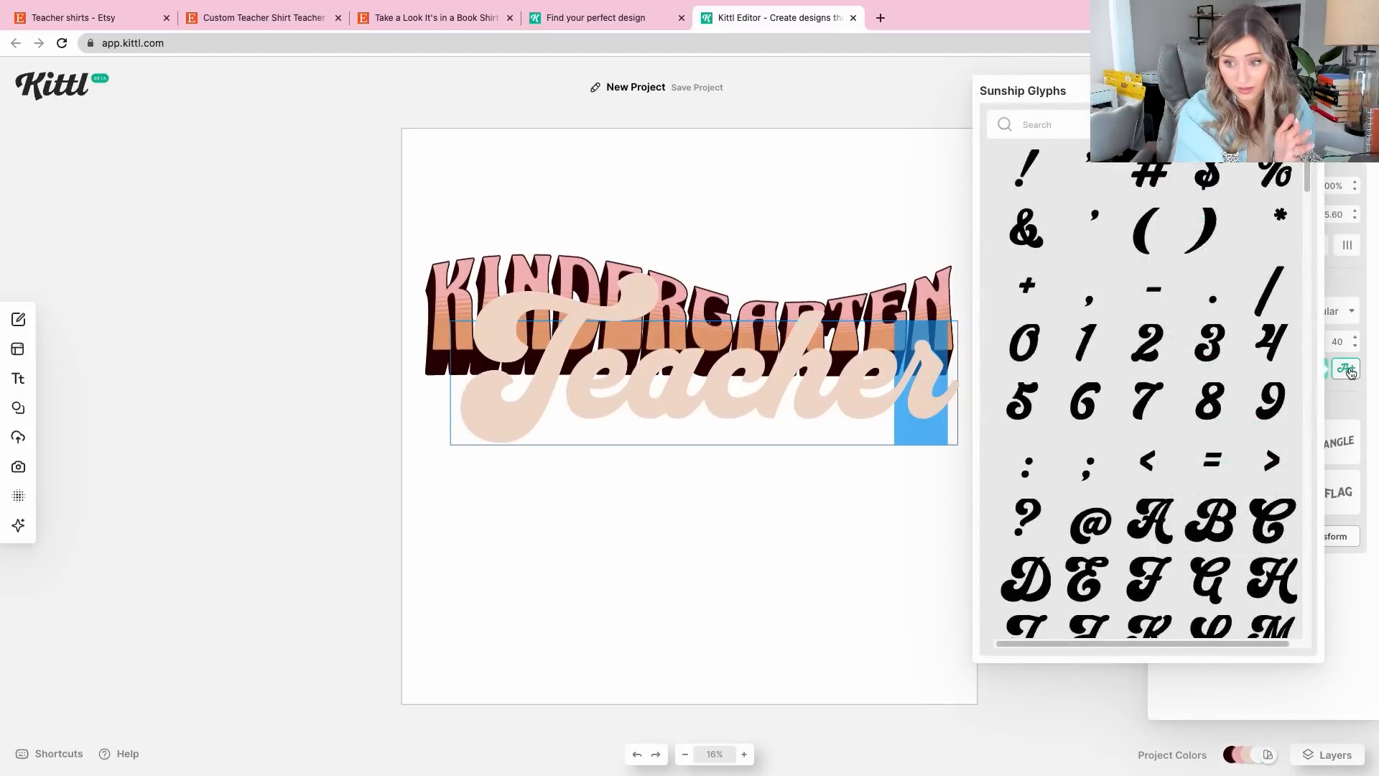
scroll(1142, 415, down, 5)
scroll(1143, 415, down, 8)
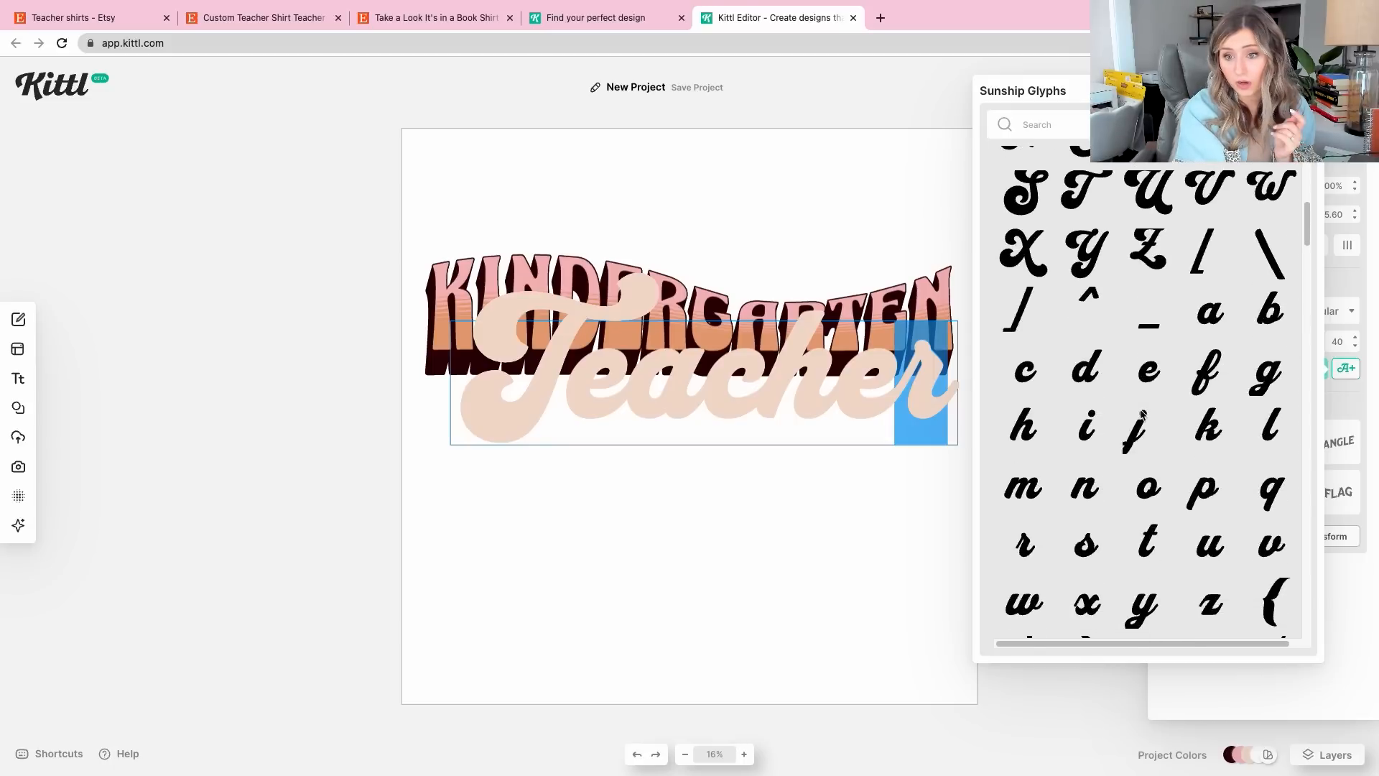
scroll(1142, 415, up, 4)
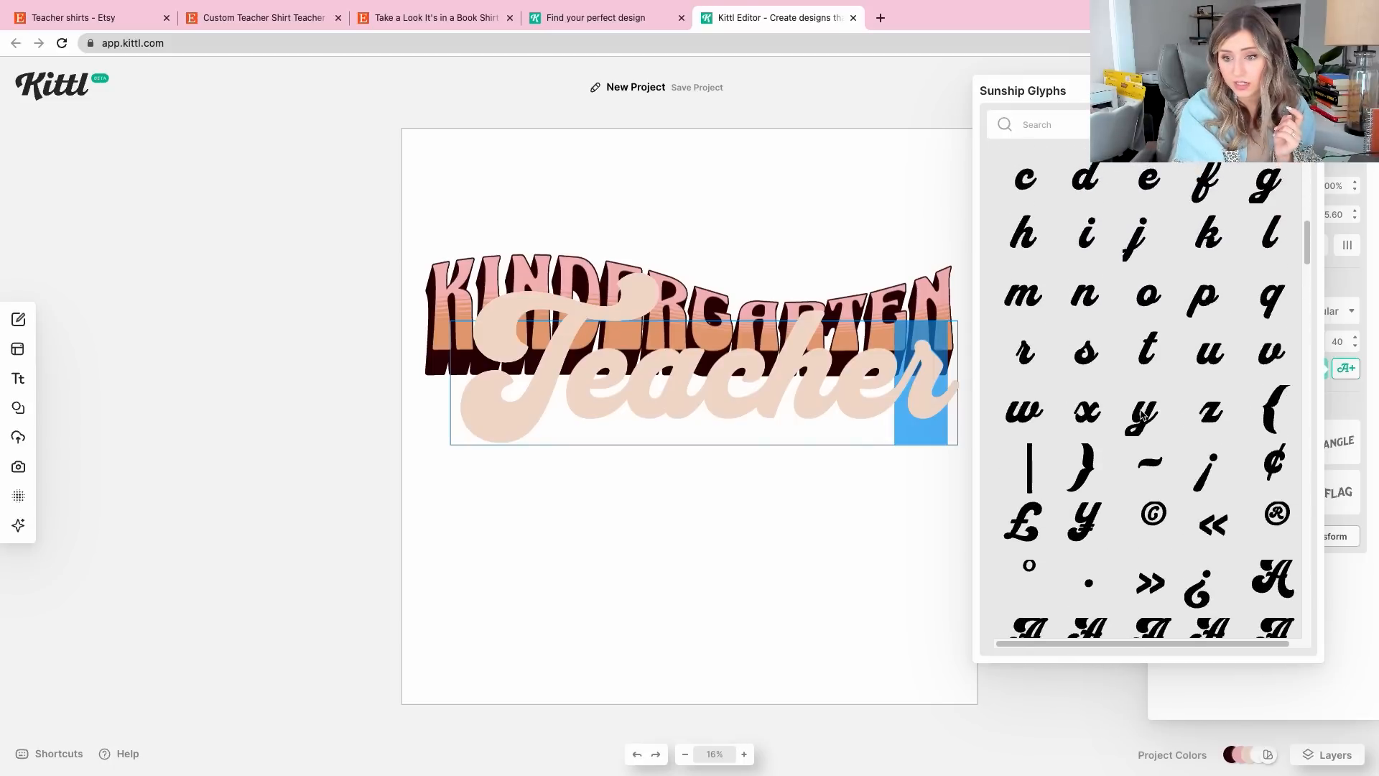
click(1056, 125)
text(r)
click(1252, 195)
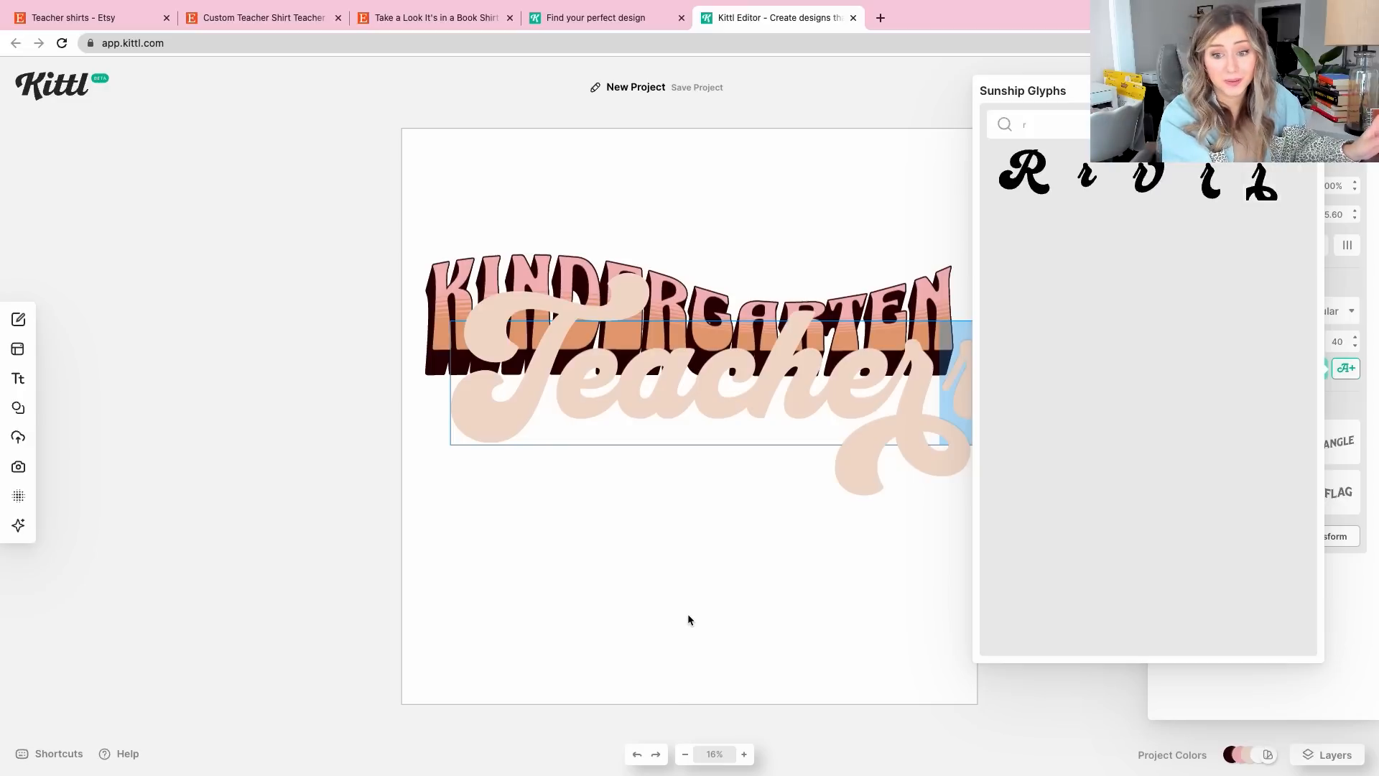
Delete the extra plain r at the end of Teacher and enlarge the word to font size 989
key(Escape)
double_click(927, 387)
click(969, 375)
drag(967, 376, 953, 370)
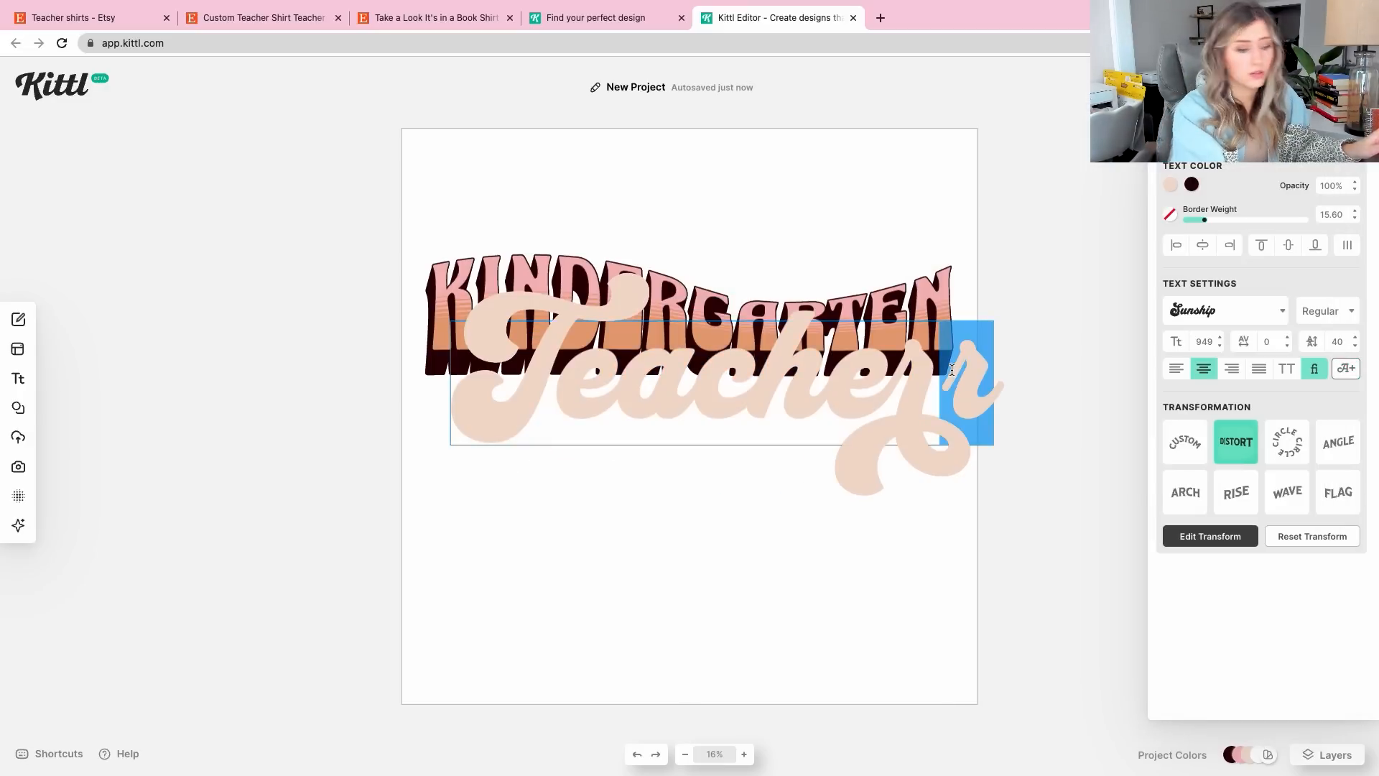
key(BackSpace)
key(Escape)
drag(451, 339, 421, 334)
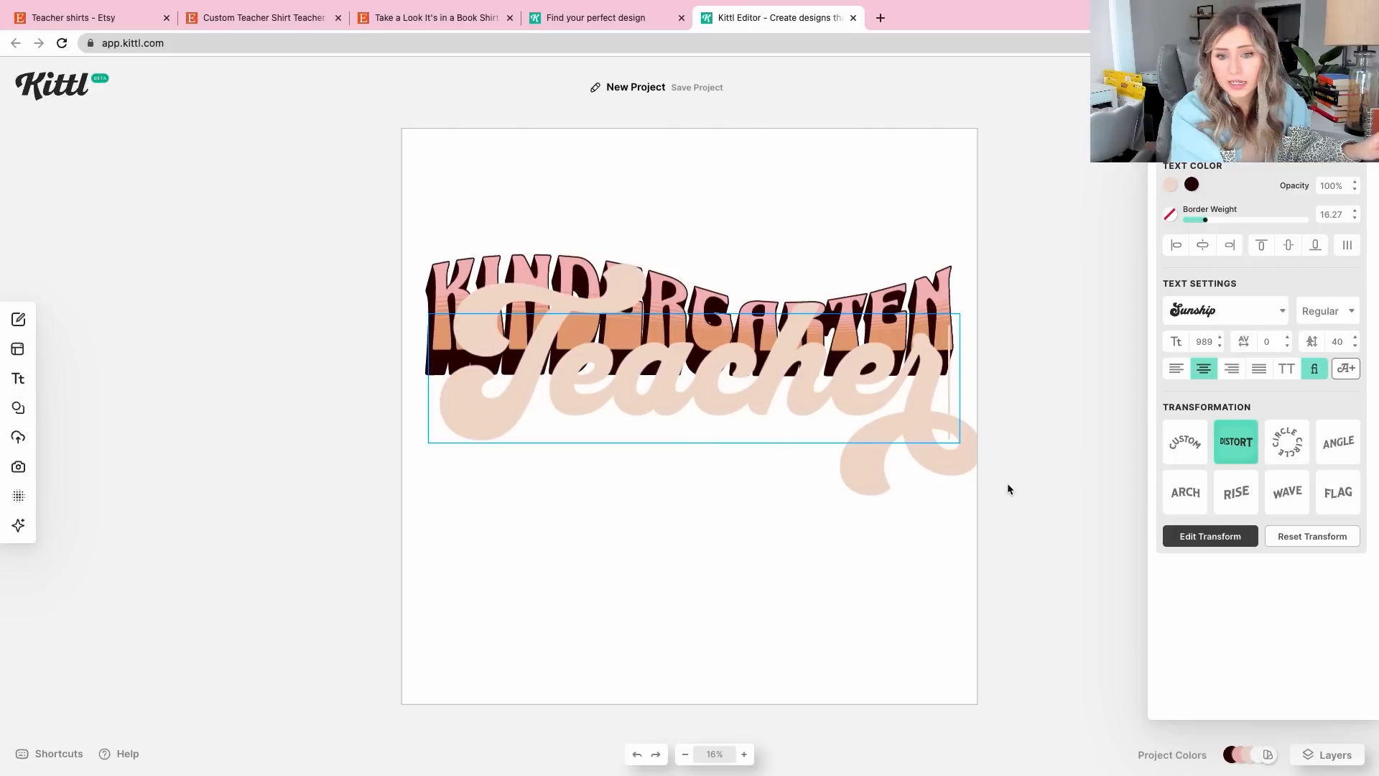
Reapply the Distort transformation to Teacher and reshape the word by its corner points
click(1231, 450)
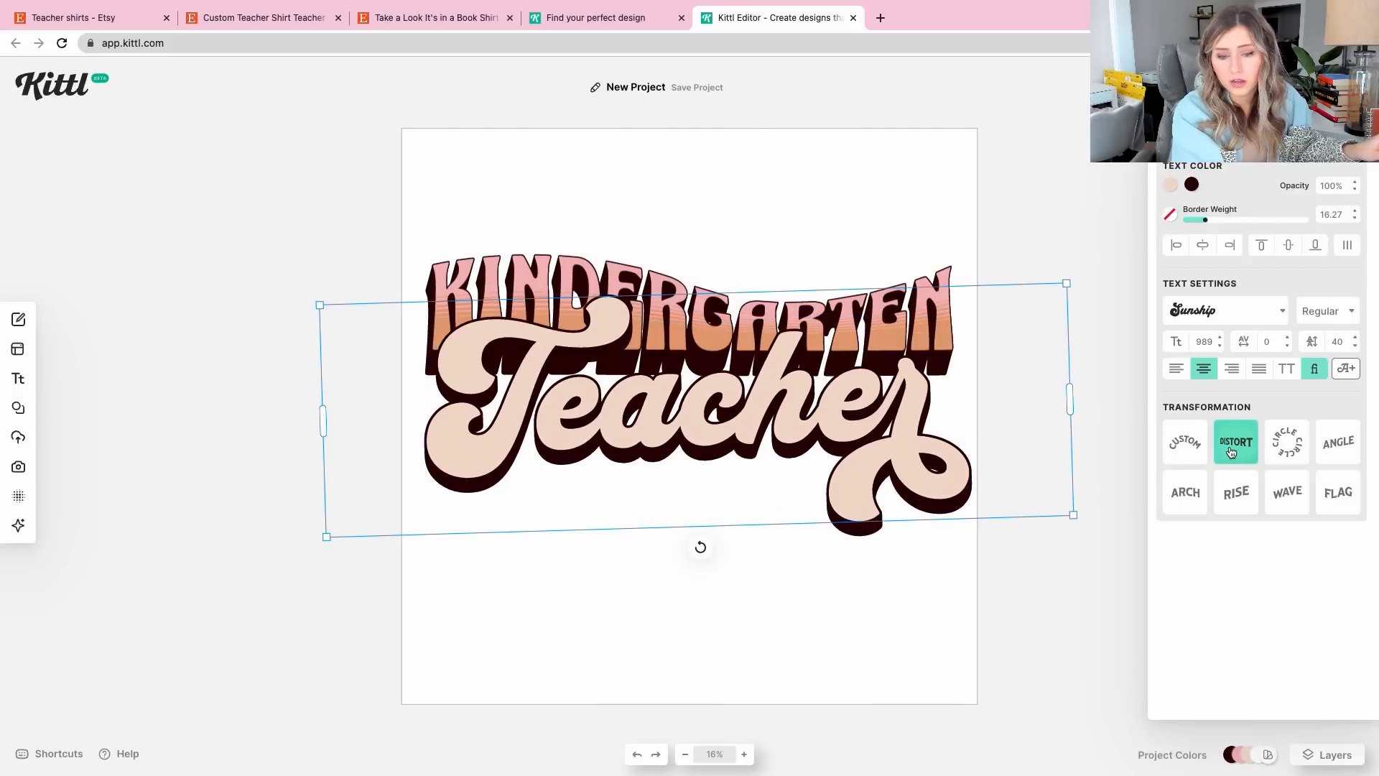
click(1231, 451)
drag(421, 306, 409, 363)
mouse_move(556, 301)
mouse_down()
mouse_move(571, 368)
mouse_move(565, 323)
mouse_up()
drag(430, 535, 511, 551)
click(610, 588)
double_click(553, 359)
drag(553, 359, 470, 333)
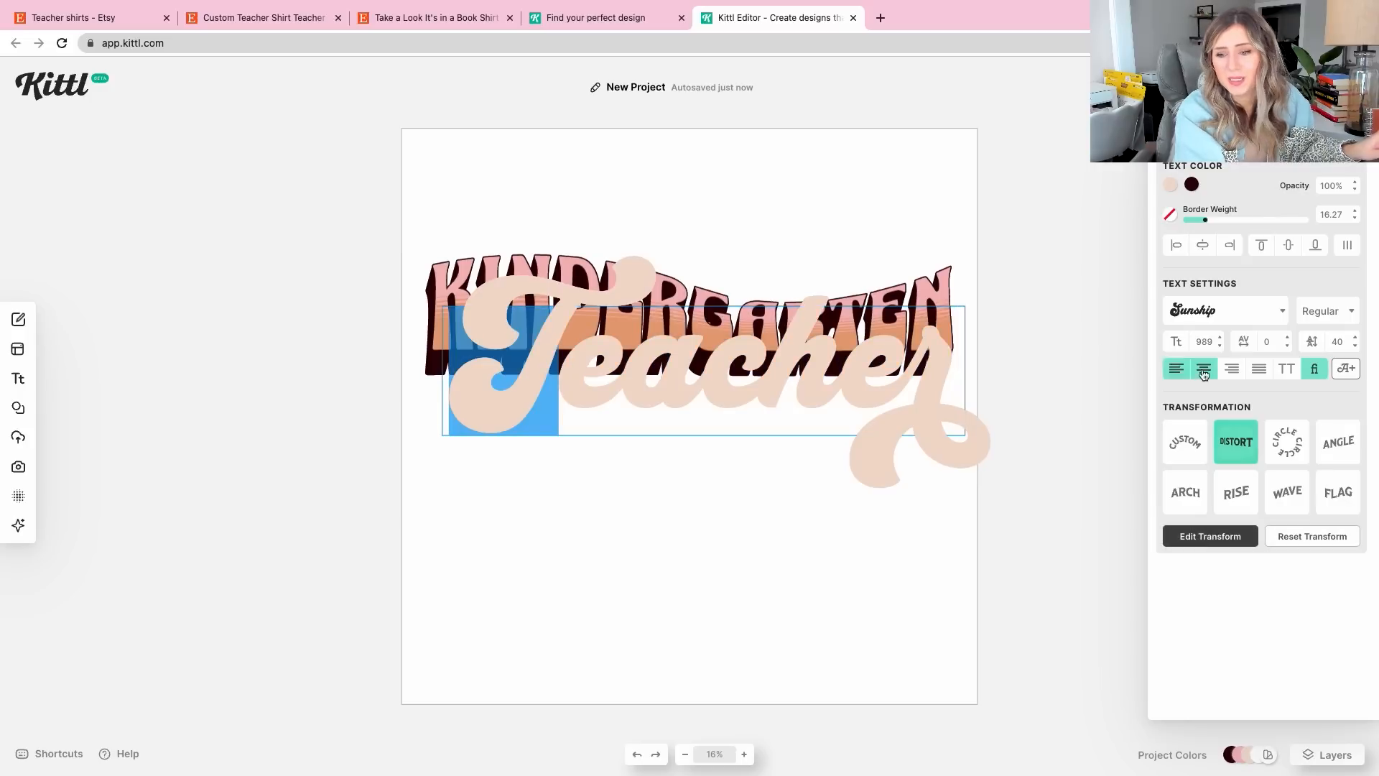
click(1343, 368)
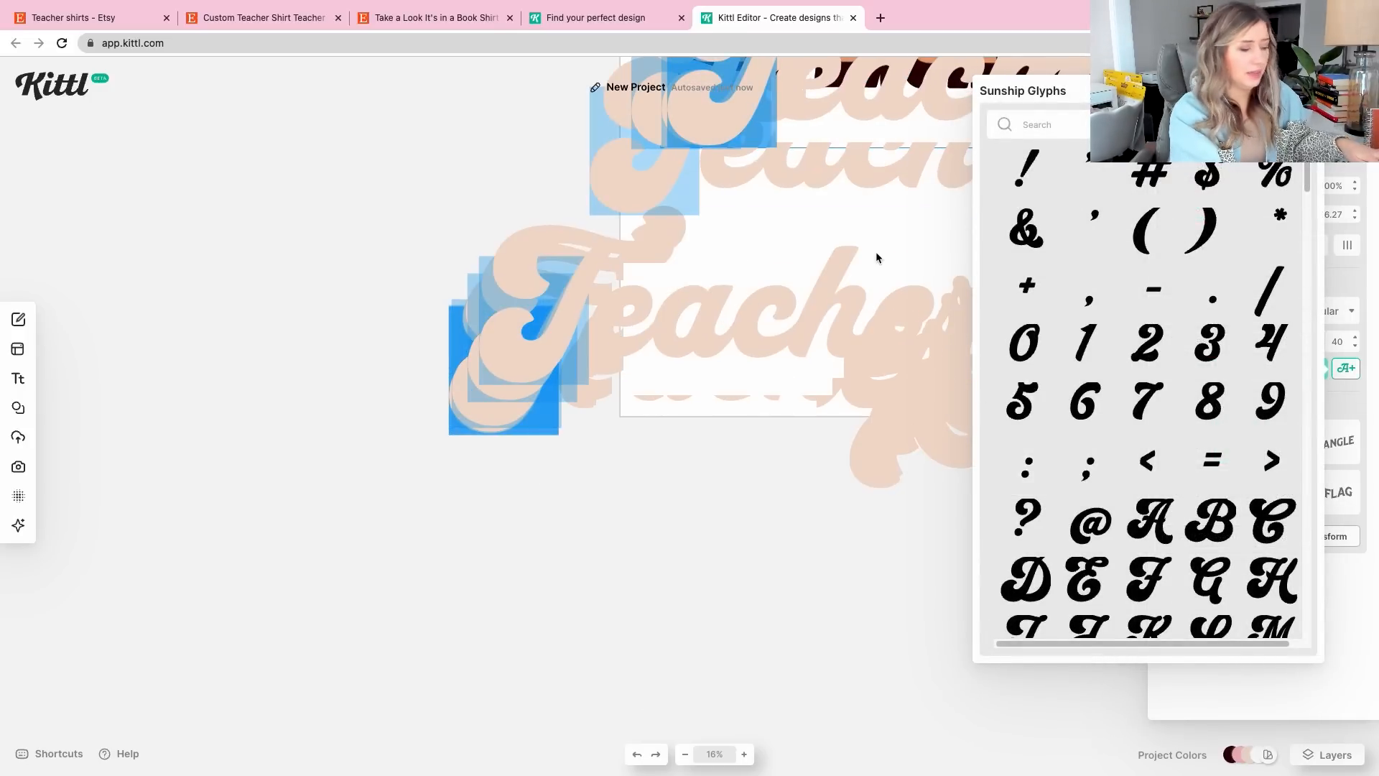
click(687, 491)
scroll(687, 489, up, 5)
scroll(686, 489, right, 5)
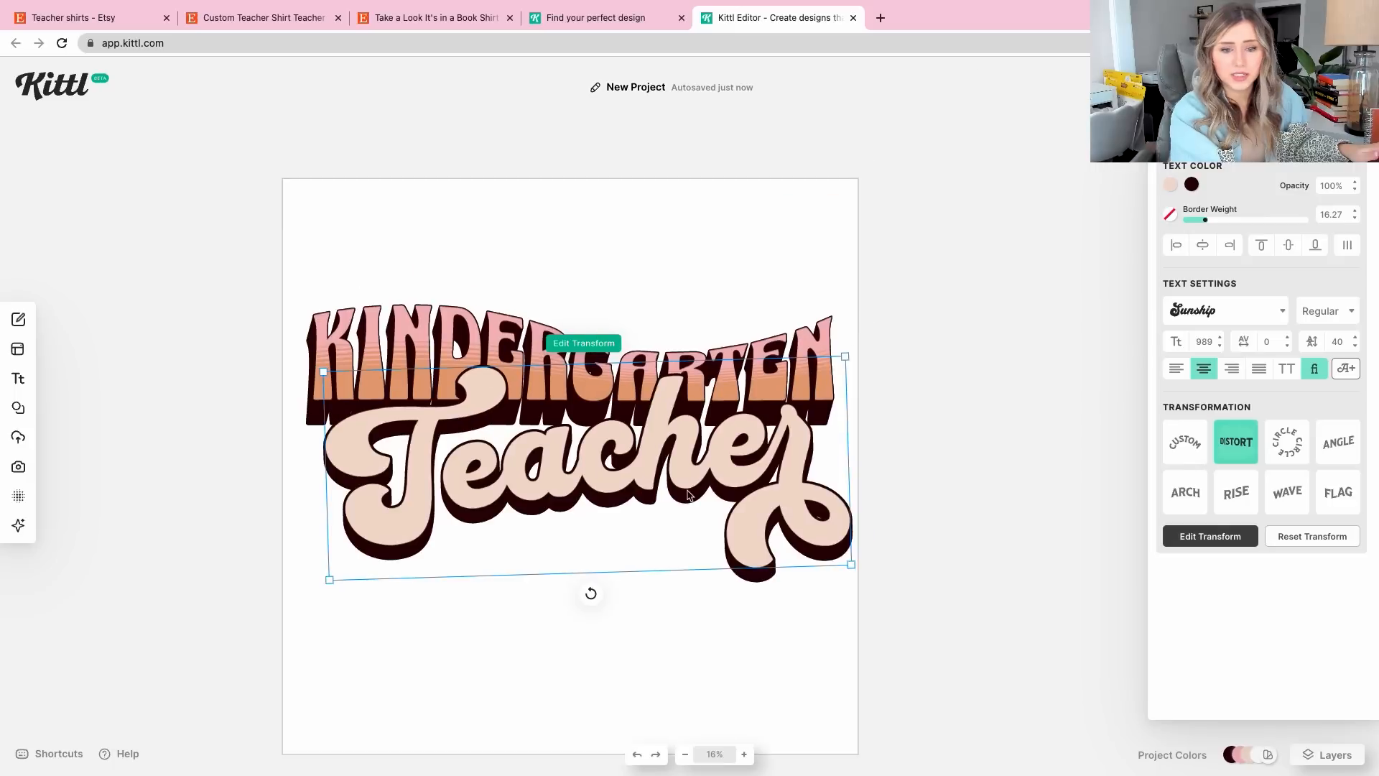
Select the initial T of Teacher, search the Sunship glyphs for t and replace it with the lowercase version with a long curved crossbar
double_click(673, 428)
drag(448, 386, 369, 385)
click(1346, 369)
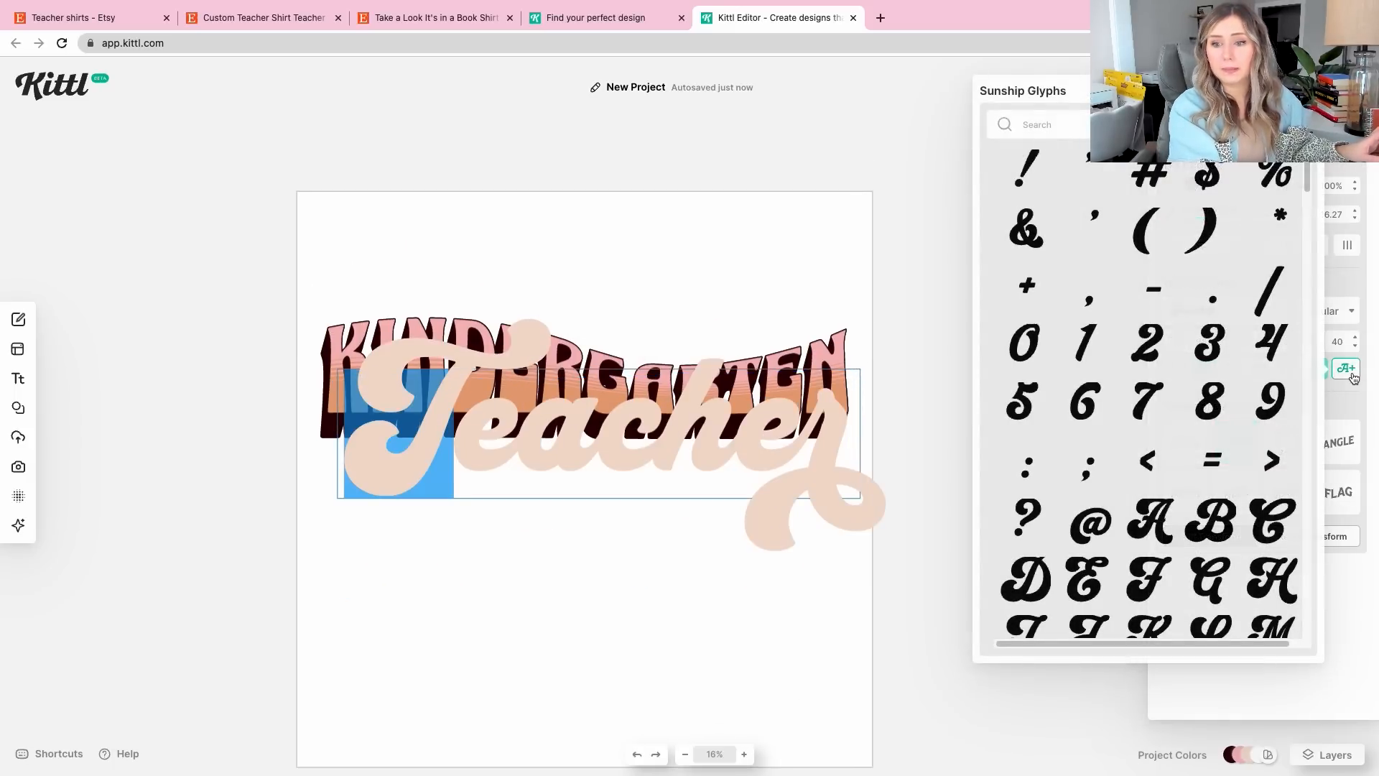
scroll(1068, 151, down, 5)
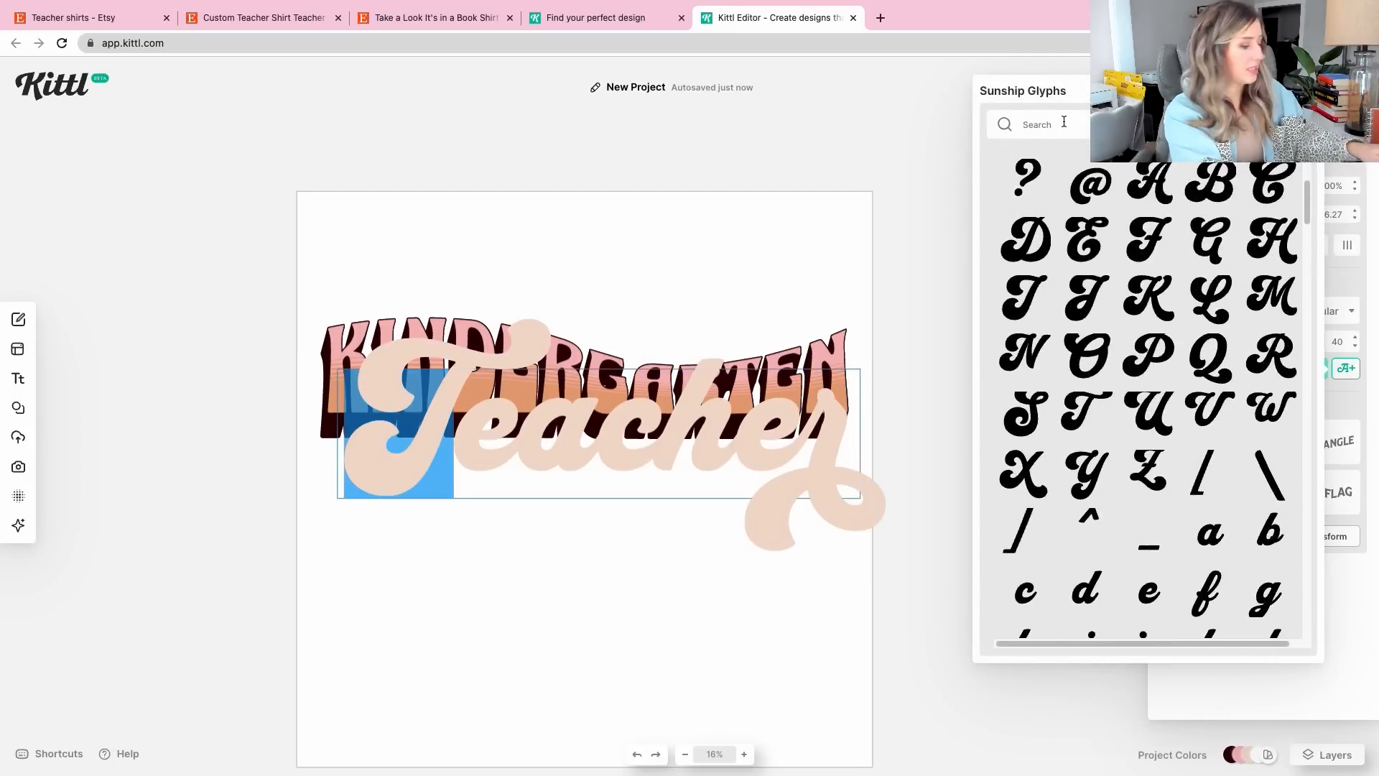
click(1064, 121)
text(t)
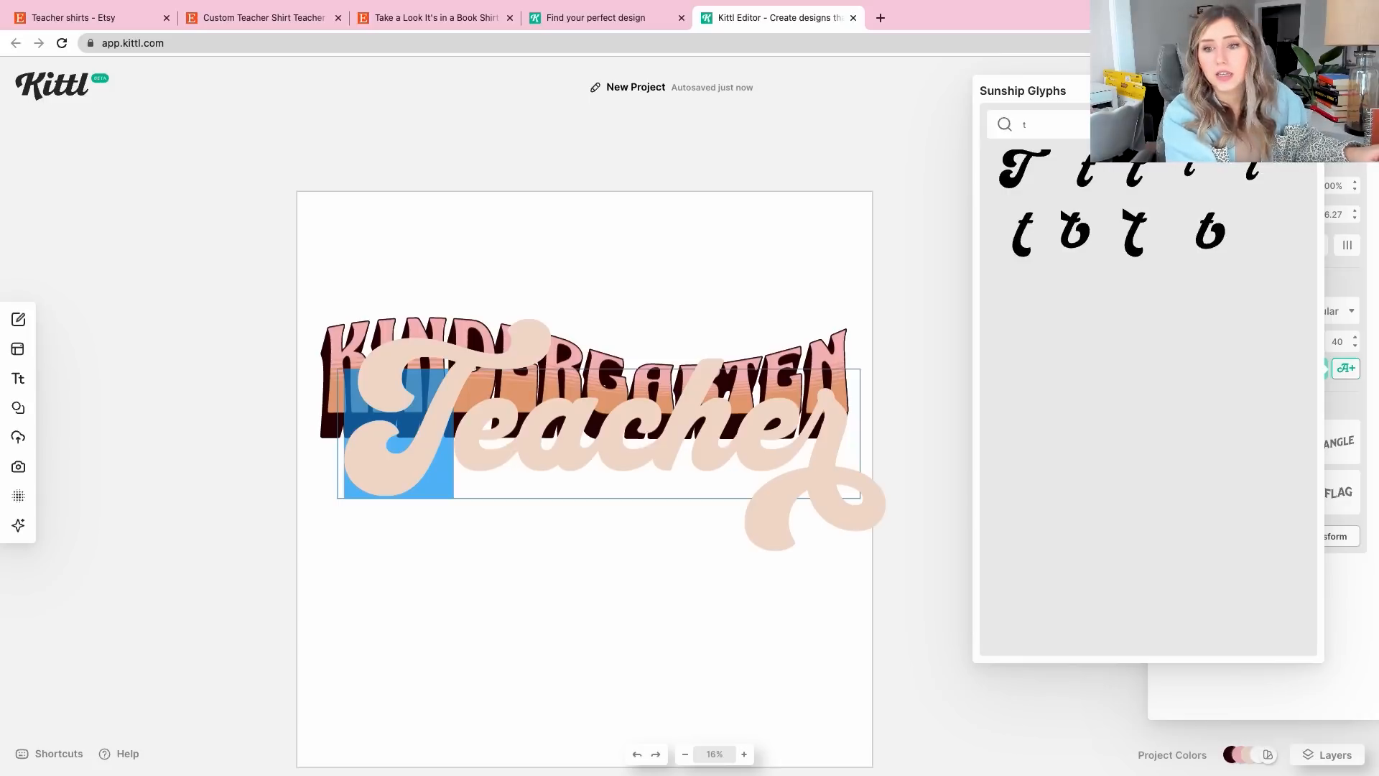
click(1135, 231)
click(470, 454)
key(BackSpace)
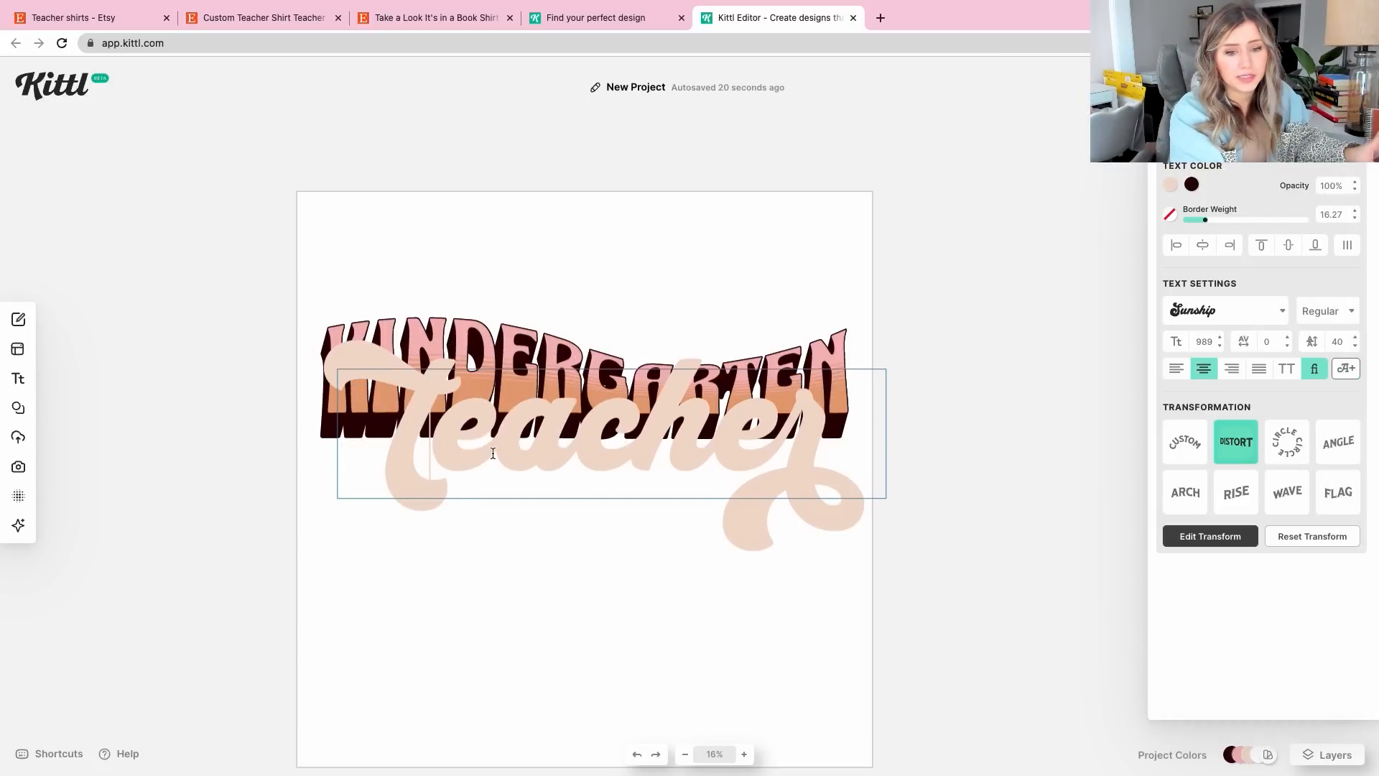
click(452, 612)
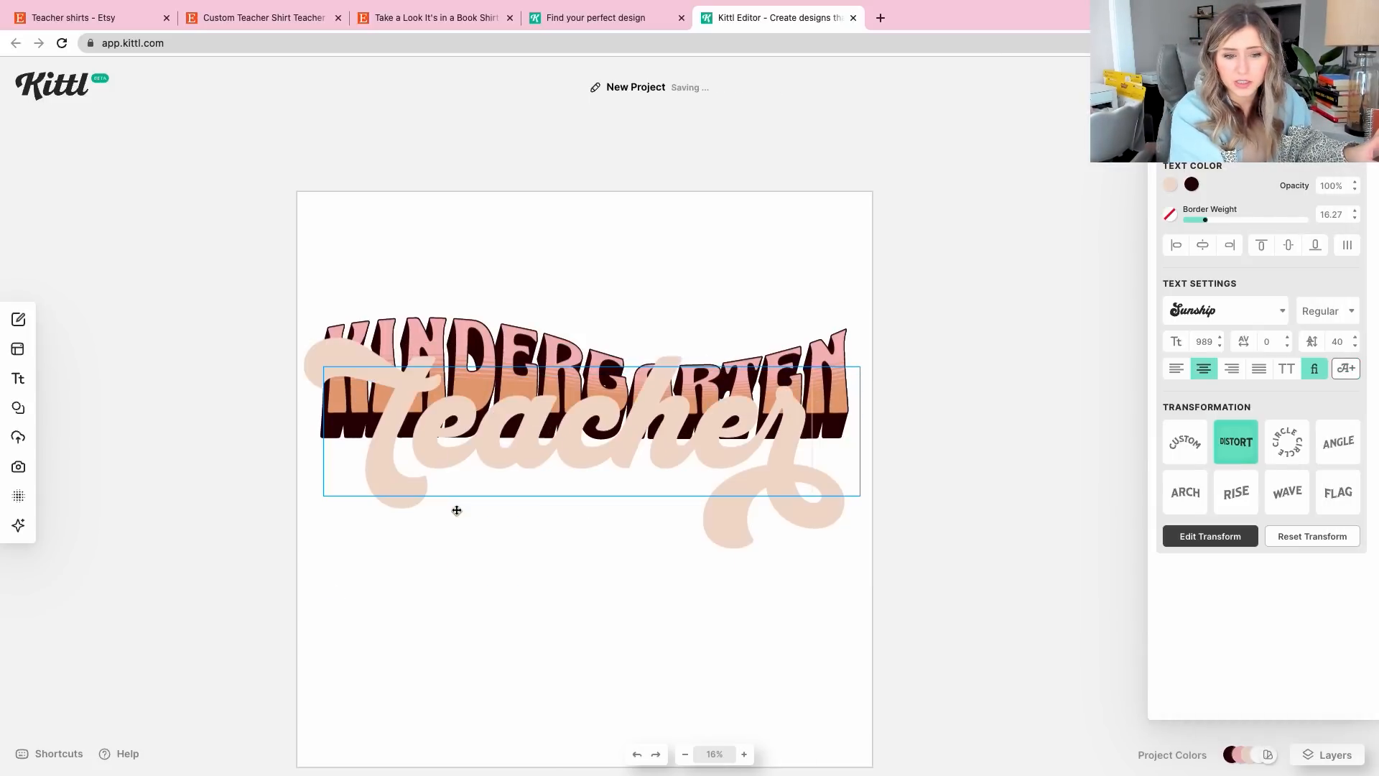
Return Teacher to its undistorted shape and place it lower, just beneath Kindergarten
click(528, 583)
key(super+z)
drag(554, 461, 546, 486)
click(967, 300)
click(670, 516)
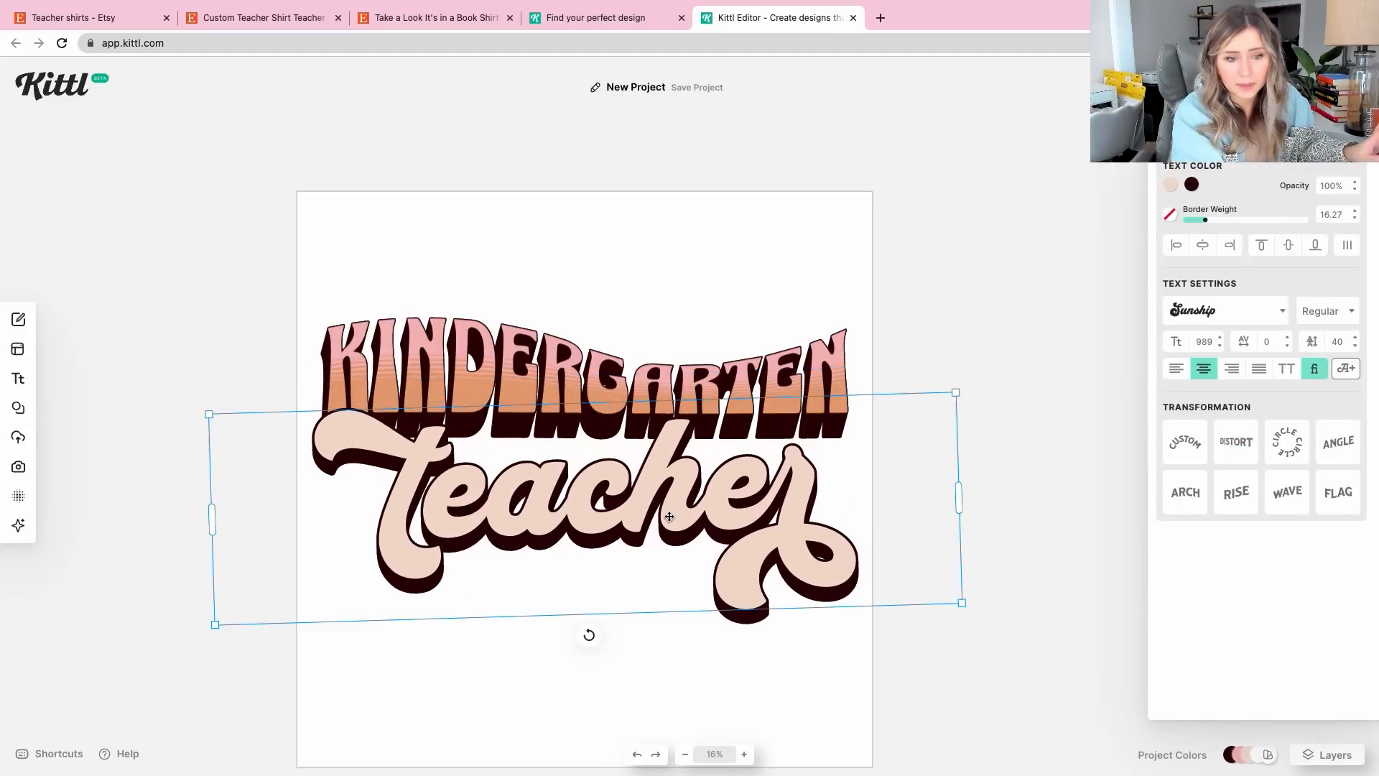
click(1026, 417)
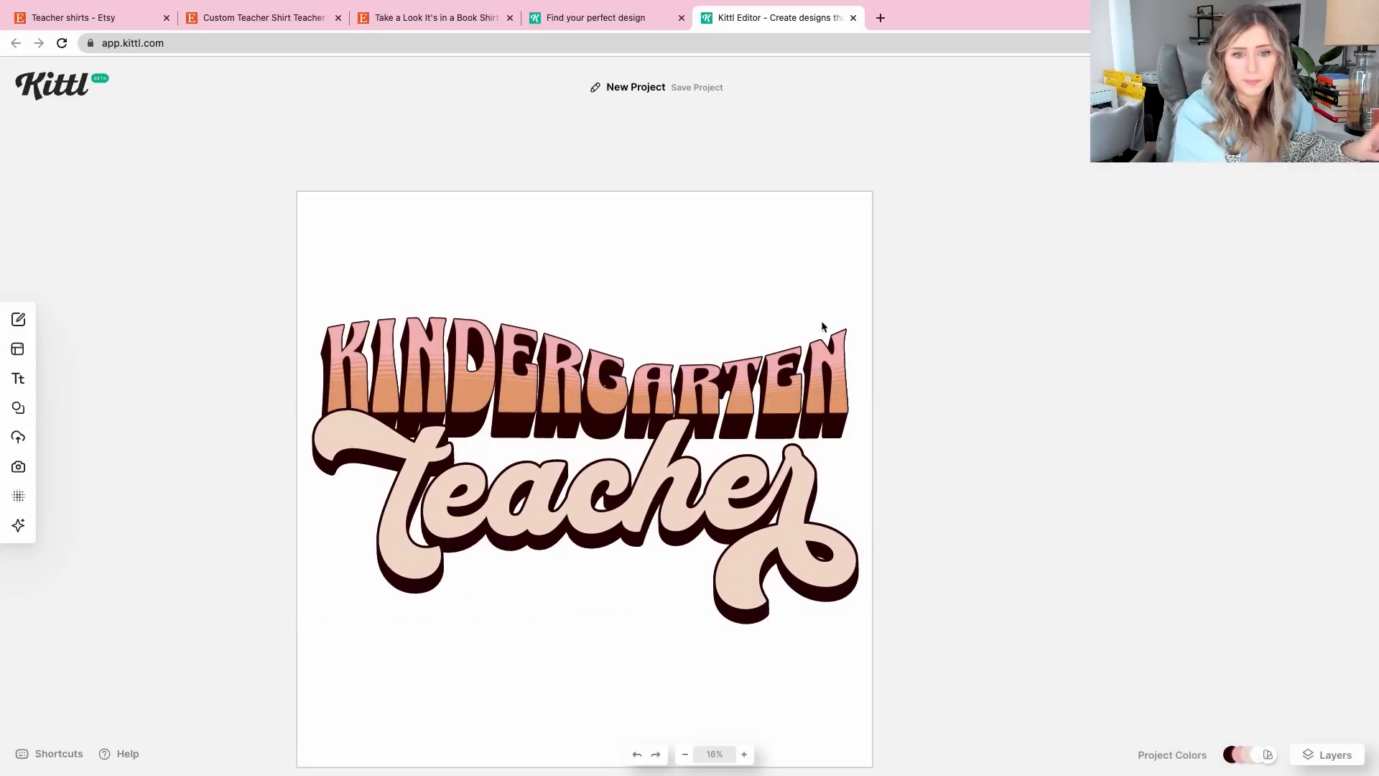
Scale Kindergarten and Teacher down together, bringing Teacher to font size 900, and center them on the artboard
drag(975, 272, 408, 628)
drag(962, 314, 898, 343)
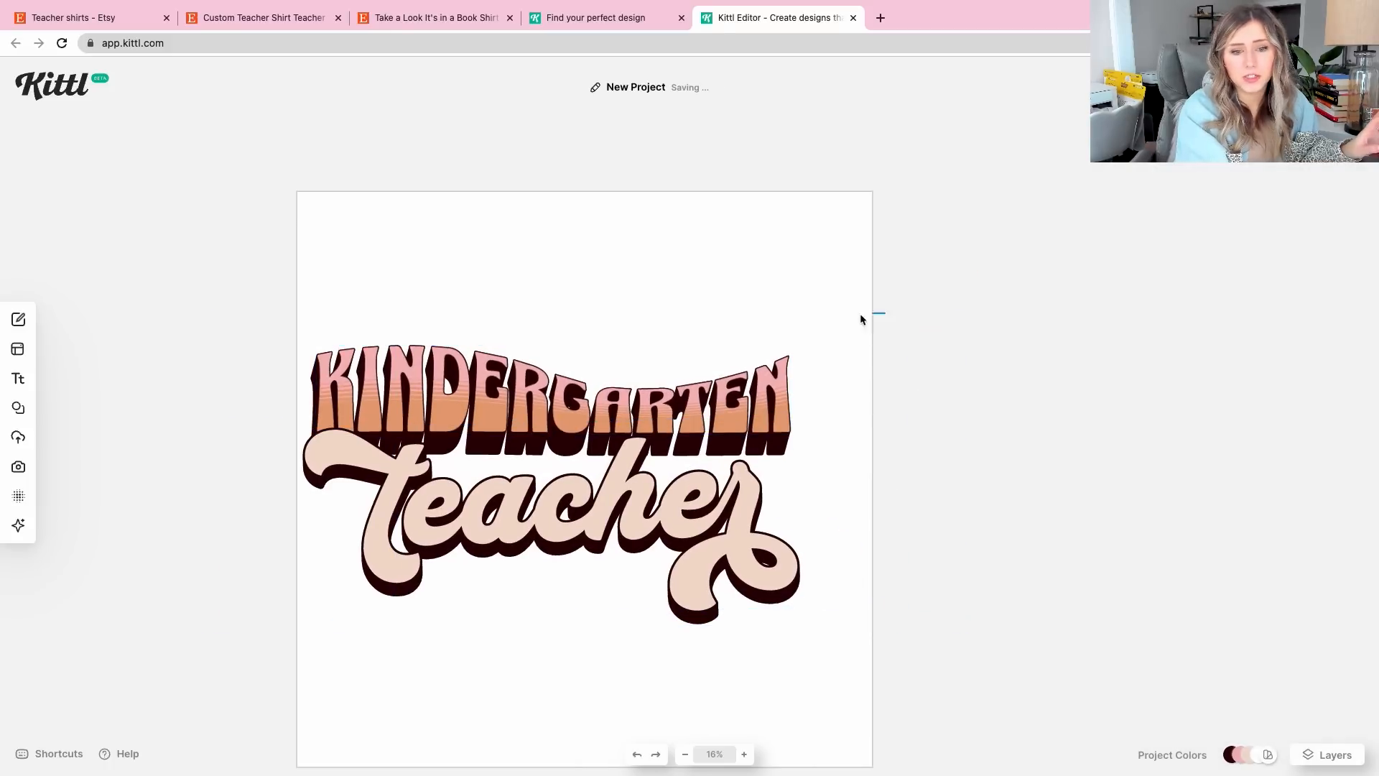
drag(558, 485, 575, 445)
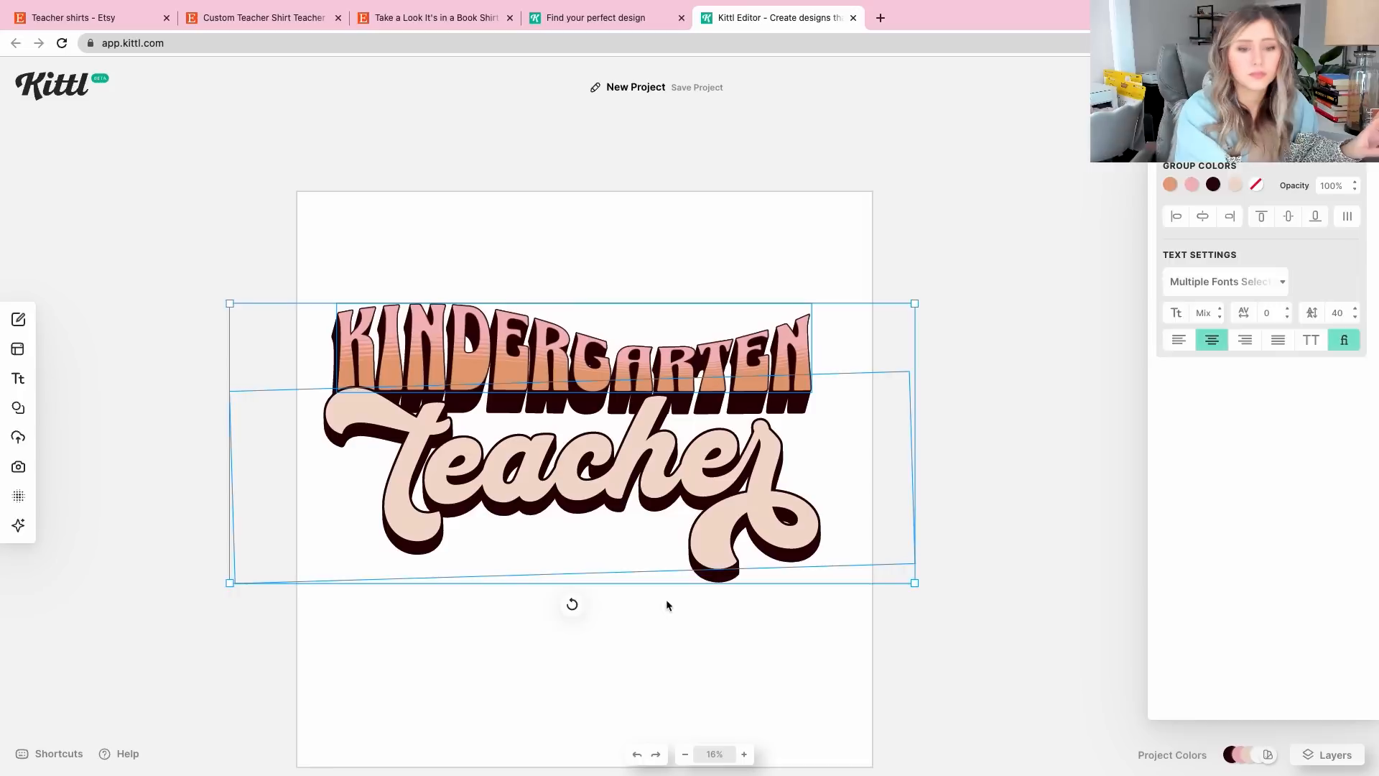
Duplicate Teacher and align the copy over the original
click(663, 465)
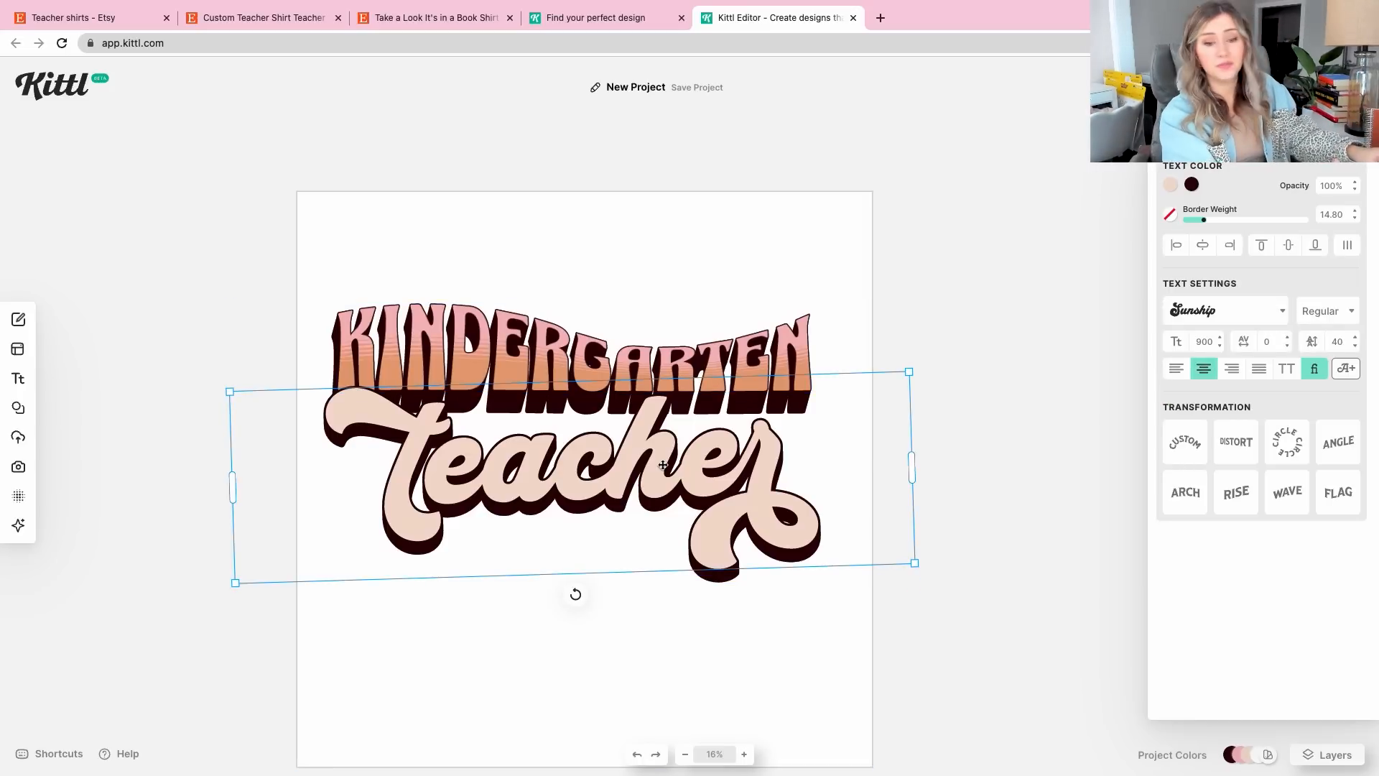
key(super+v)
mouse_move(662, 463)
mouse_down()
mouse_move(645, 473)
mouse_move(668, 461)
mouse_up()
Set the Teacher copy's block shadow to offset 17, angle -126° and the pink document color
scroll(1262, 431, down, 5)
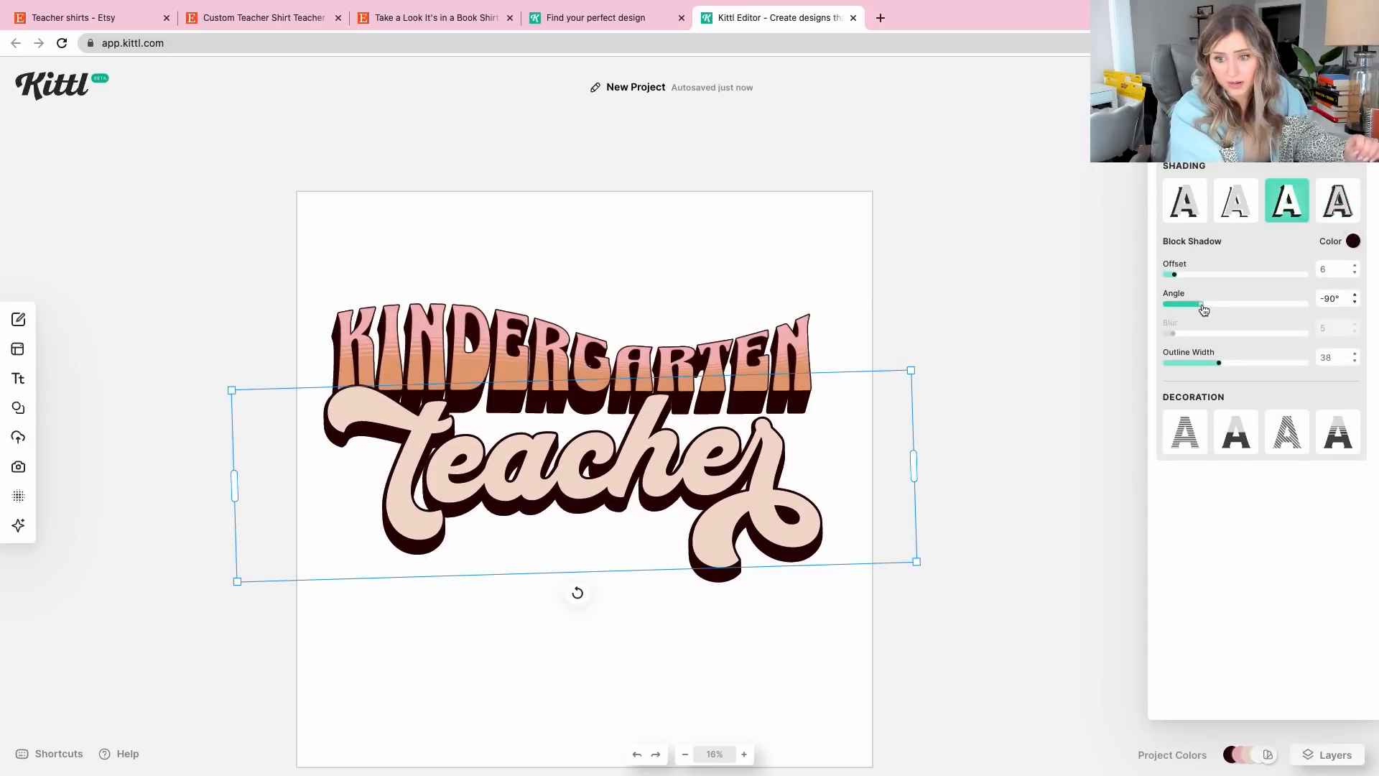
drag(1175, 275, 1189, 311)
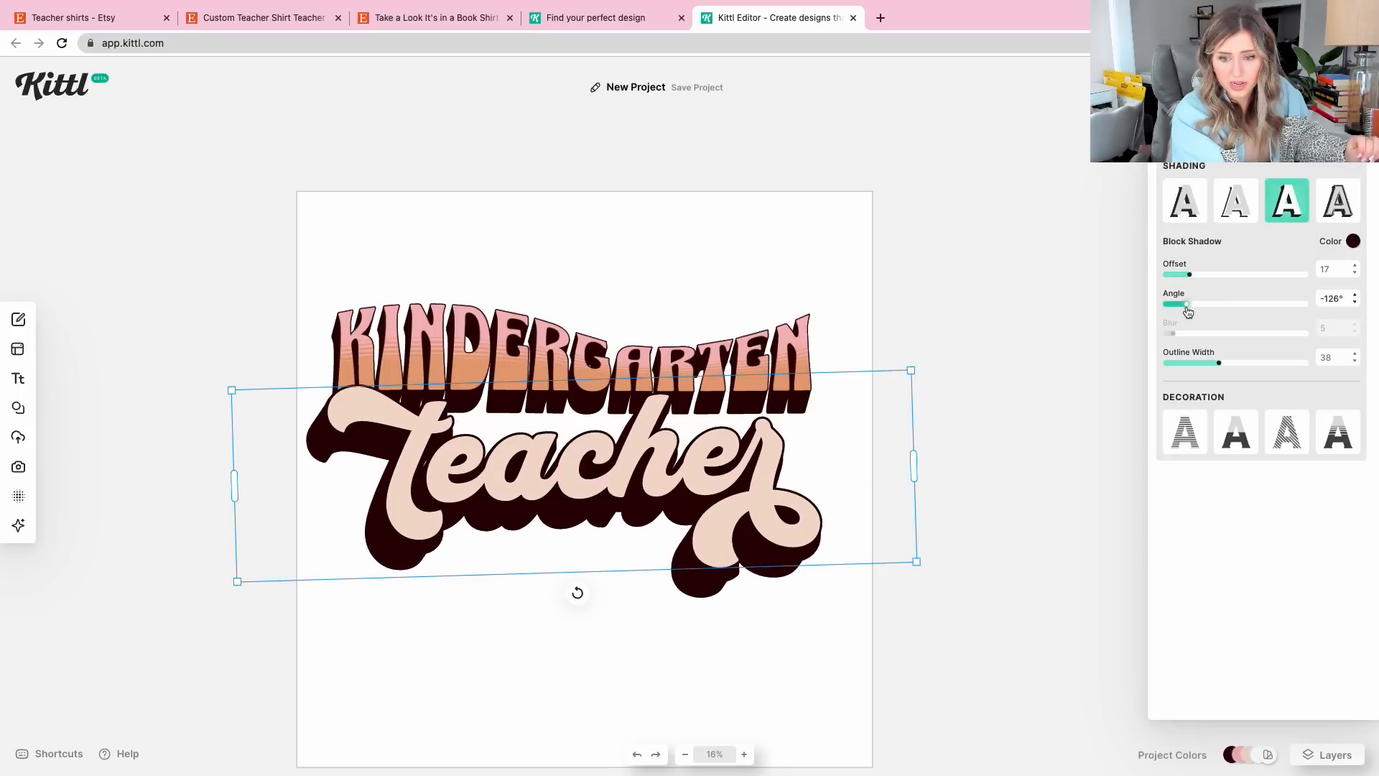
click(1355, 242)
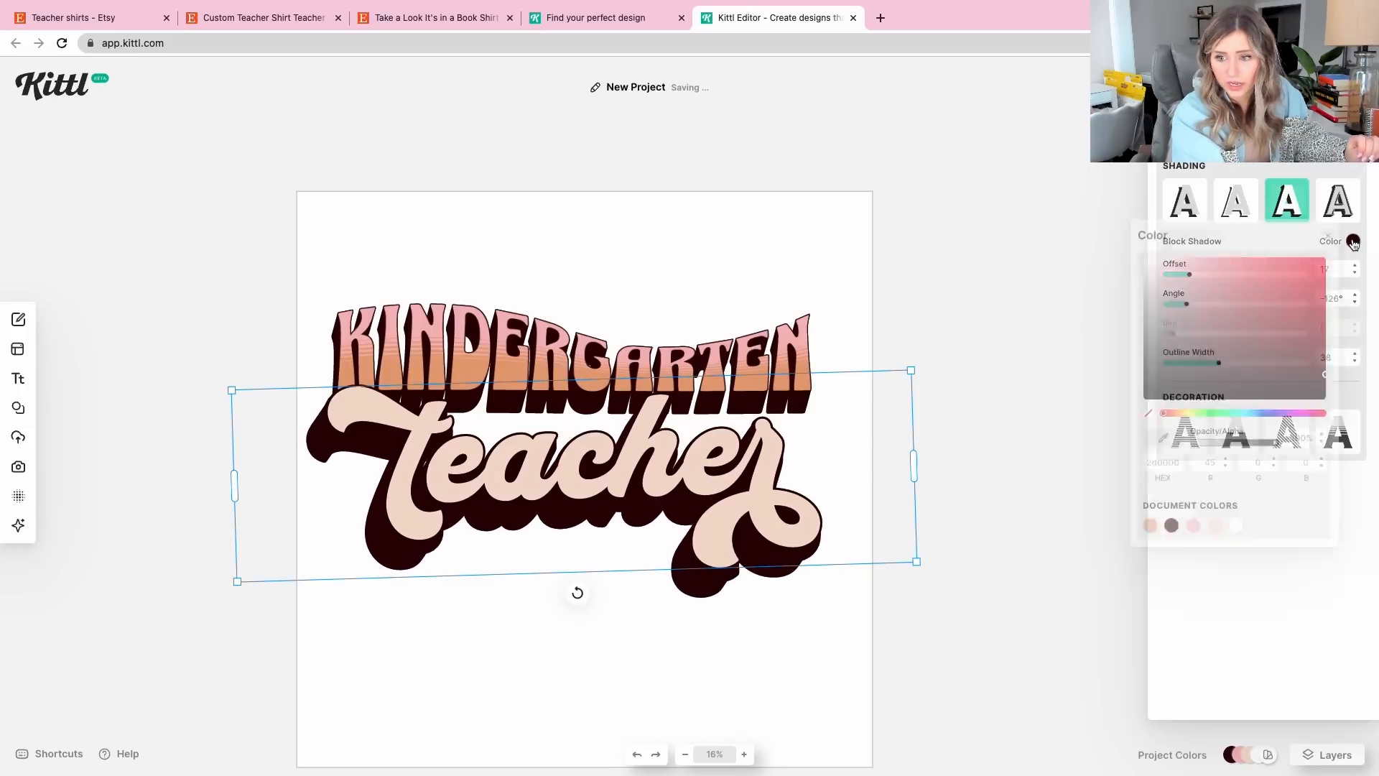
click(1191, 528)
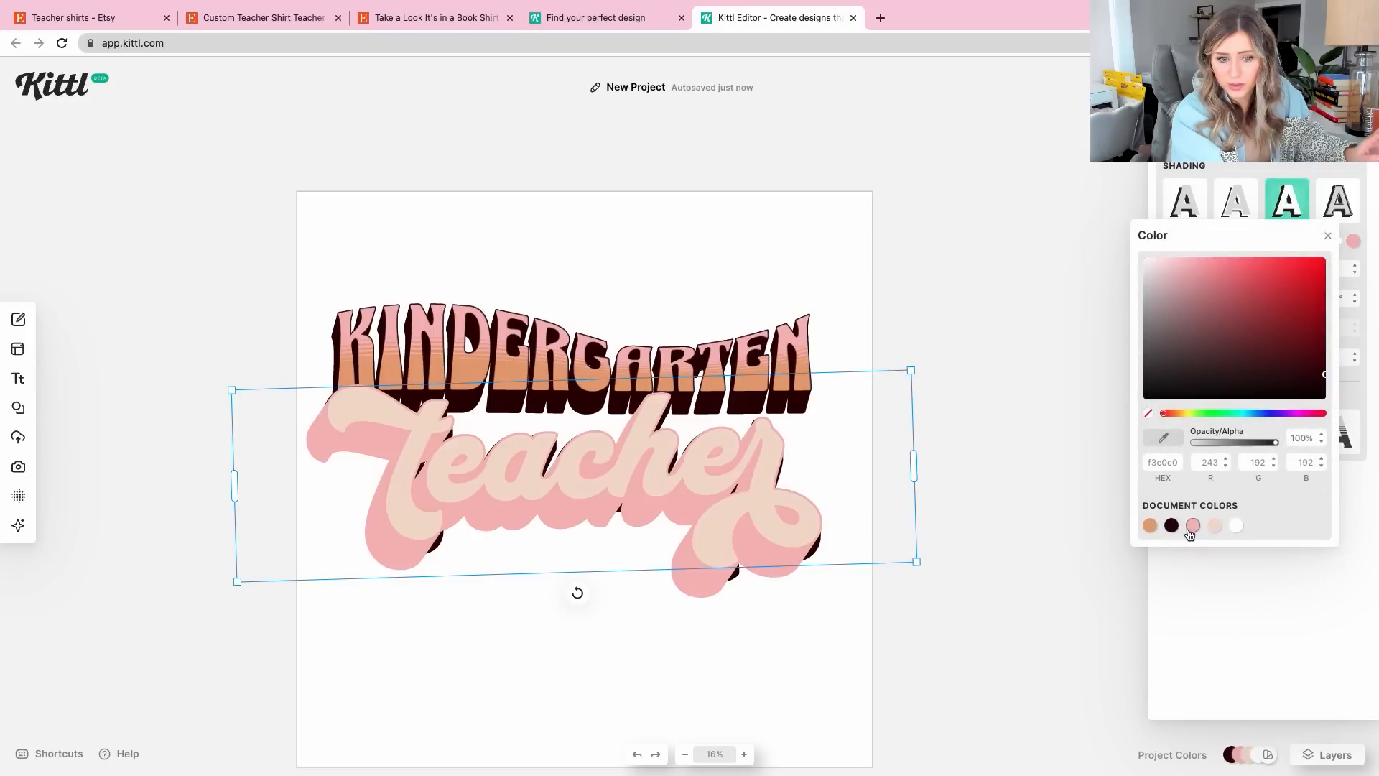
click(955, 287)
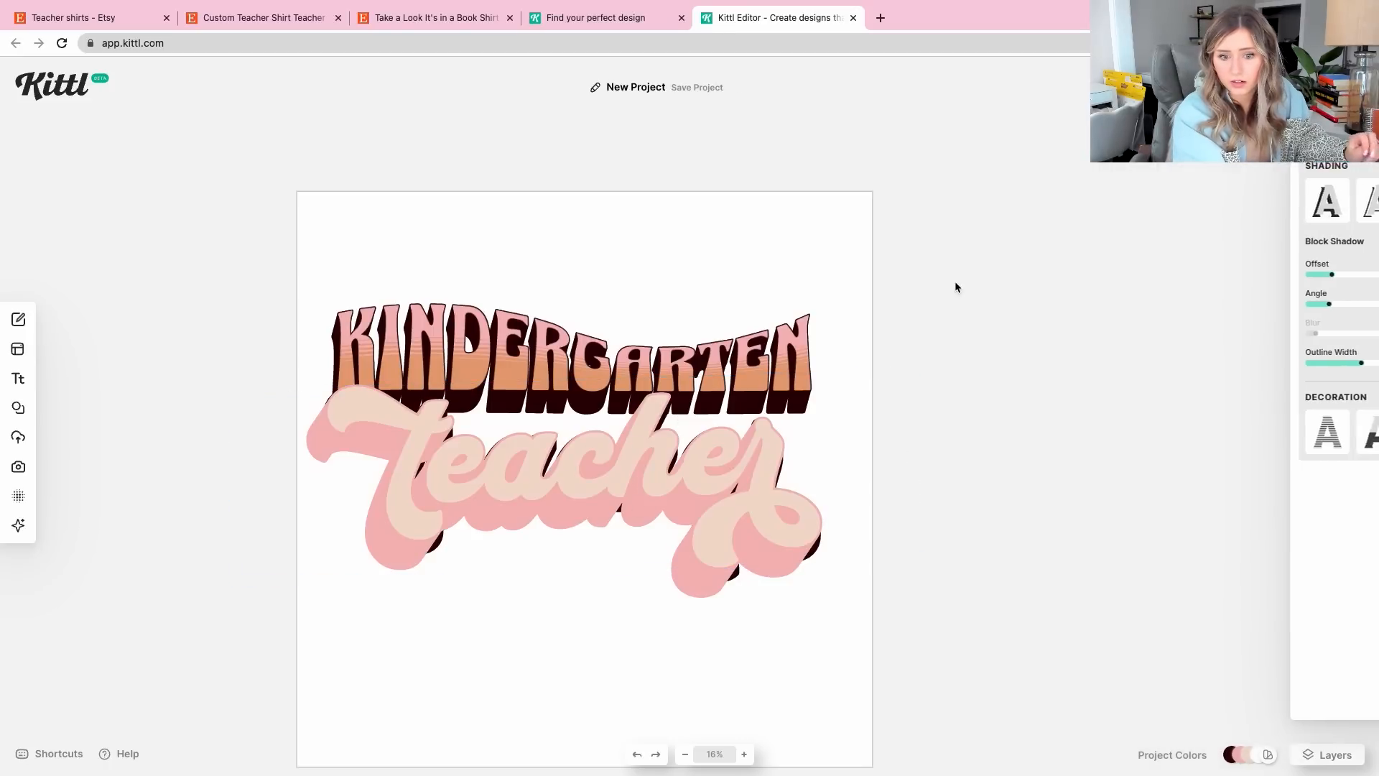
Duplicate the pink-shadowed Teacher and shift the new copy slightly down and to the left
click(714, 492)
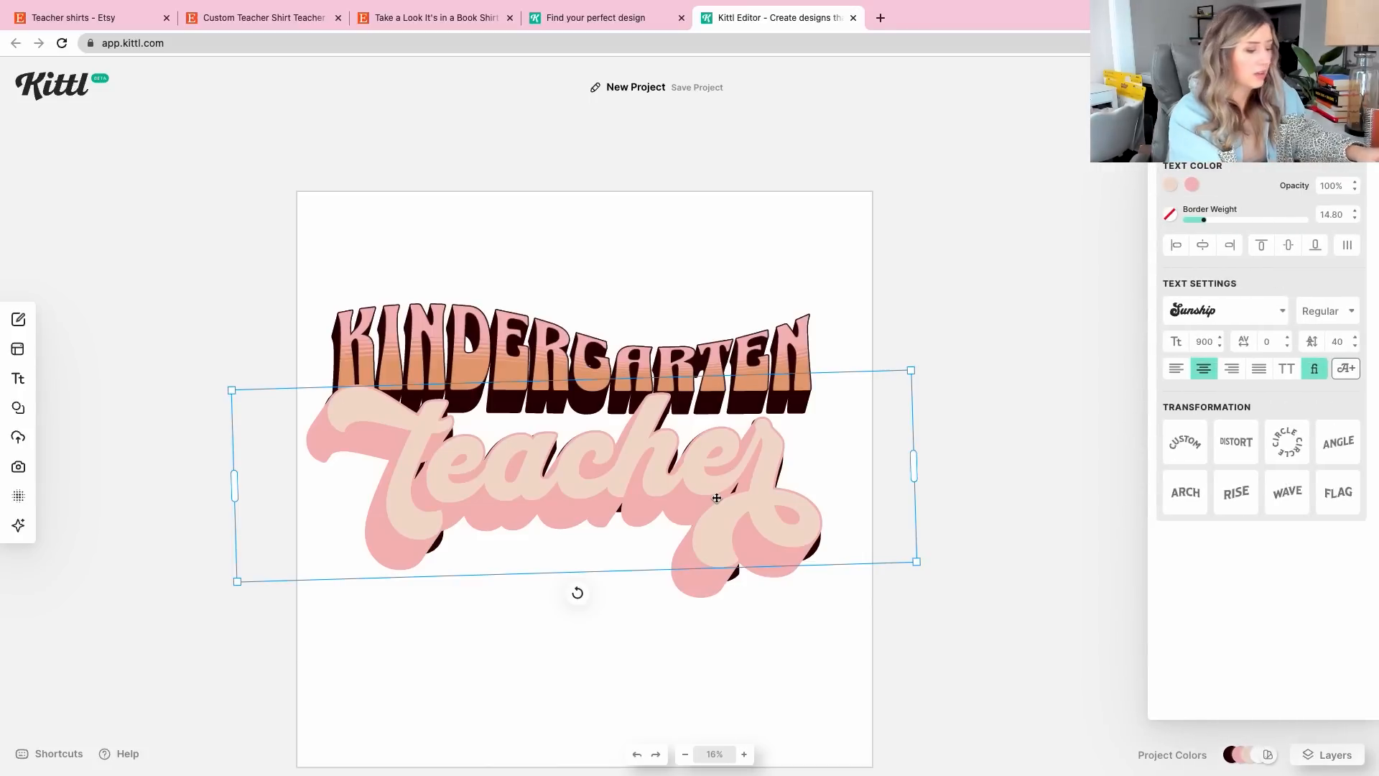
key(super+v)
drag(710, 501, 703, 511)
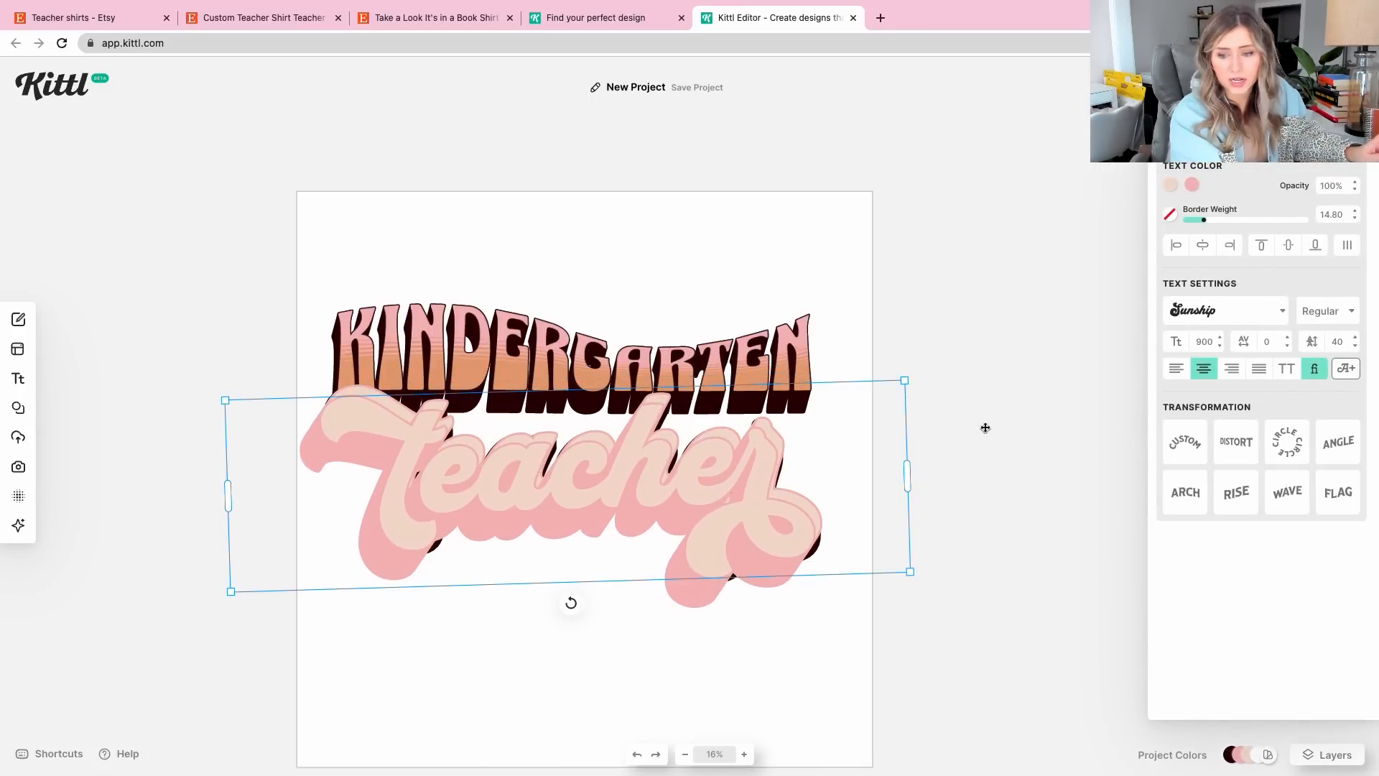
Change the newest Teacher copy's block shadow to the orange document color #E5AB7C
click(1192, 184)
click(1171, 184)
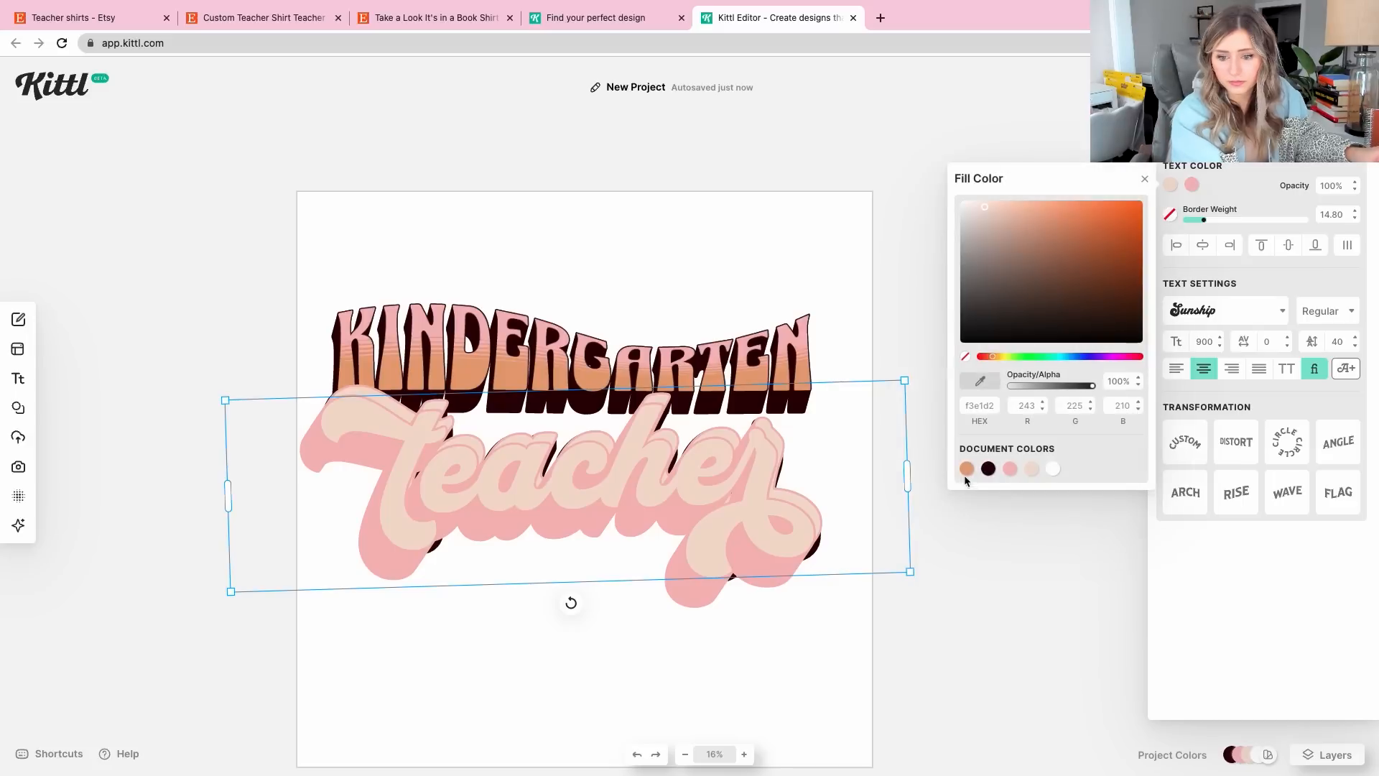
click(967, 468)
click(1030, 468)
click(1313, 140)
click(1353, 241)
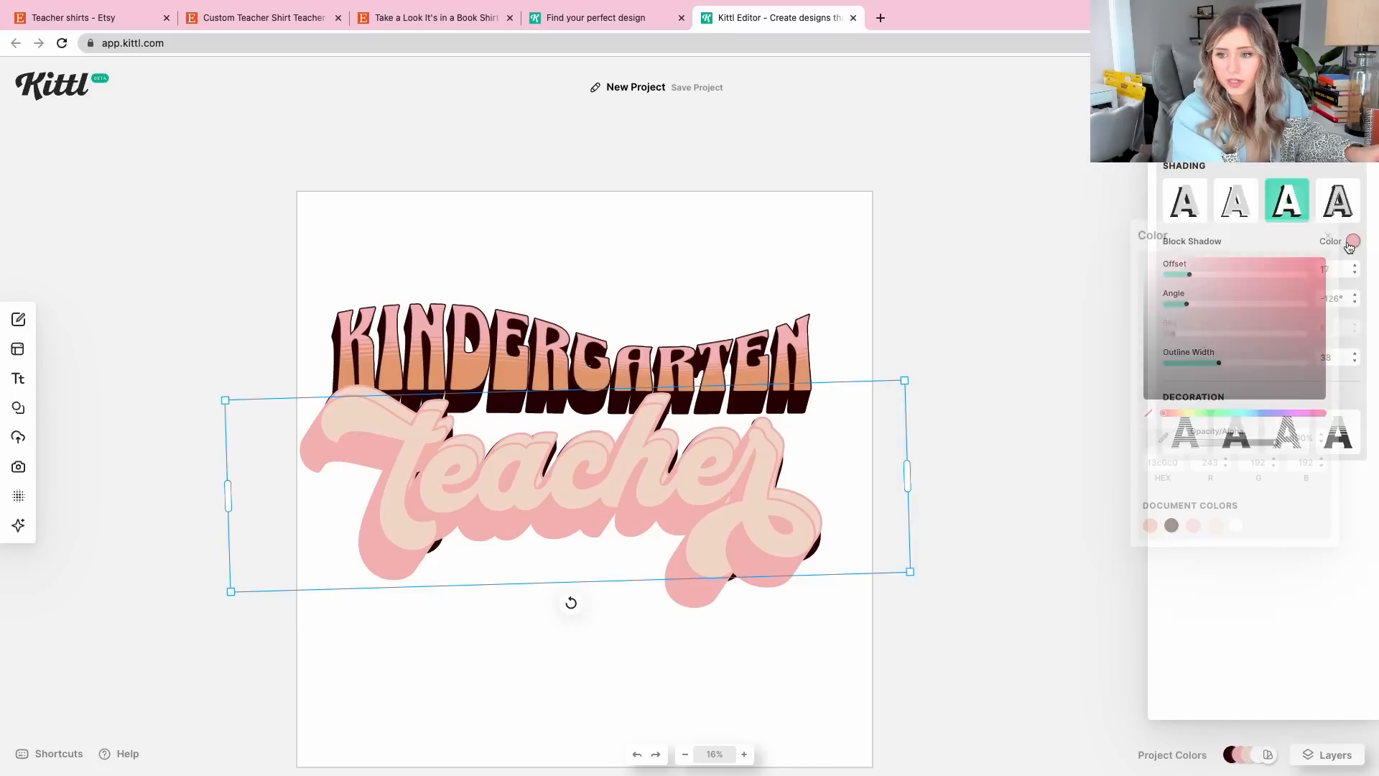
click(1150, 525)
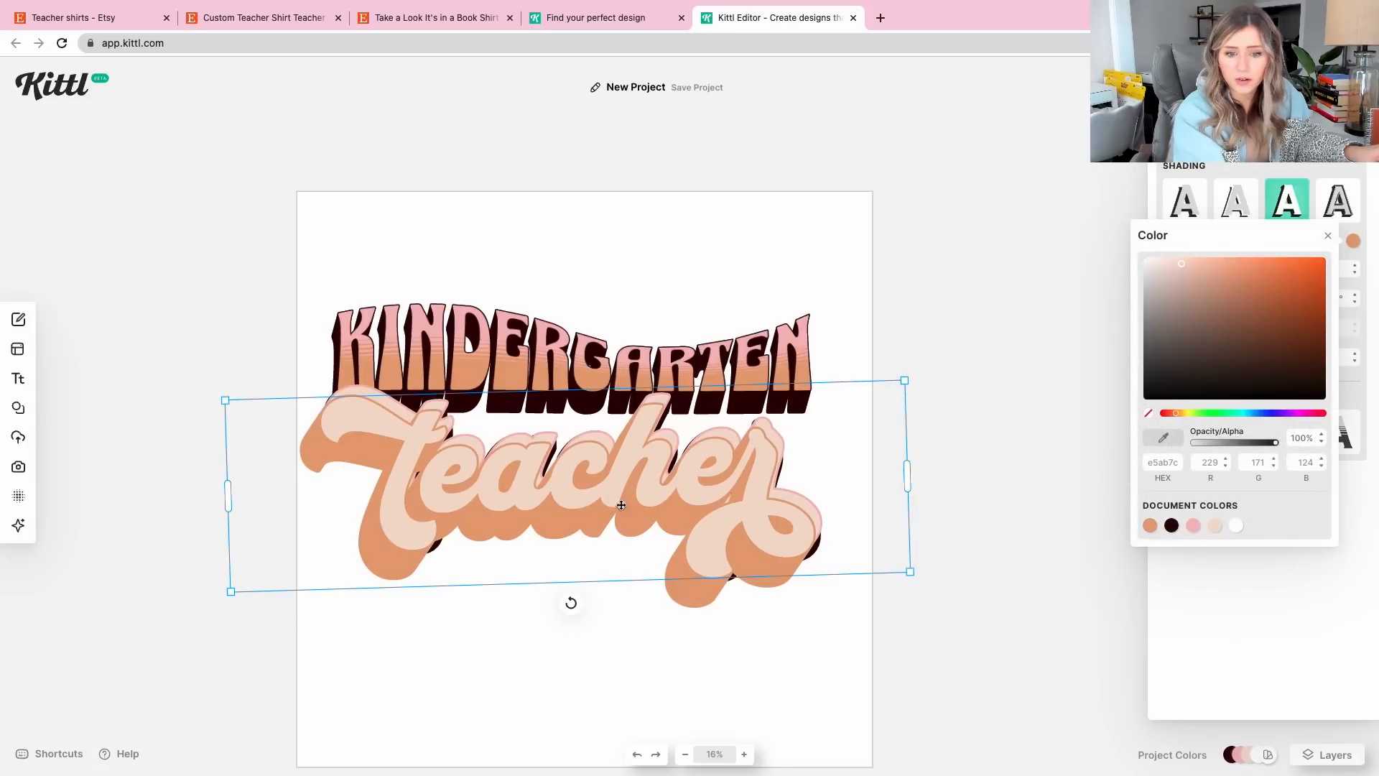
click(998, 430)
click(998, 430)
Try to send the orange- and pink-shadowed Teacher copies behind the original word in the stacking order
click(712, 505)
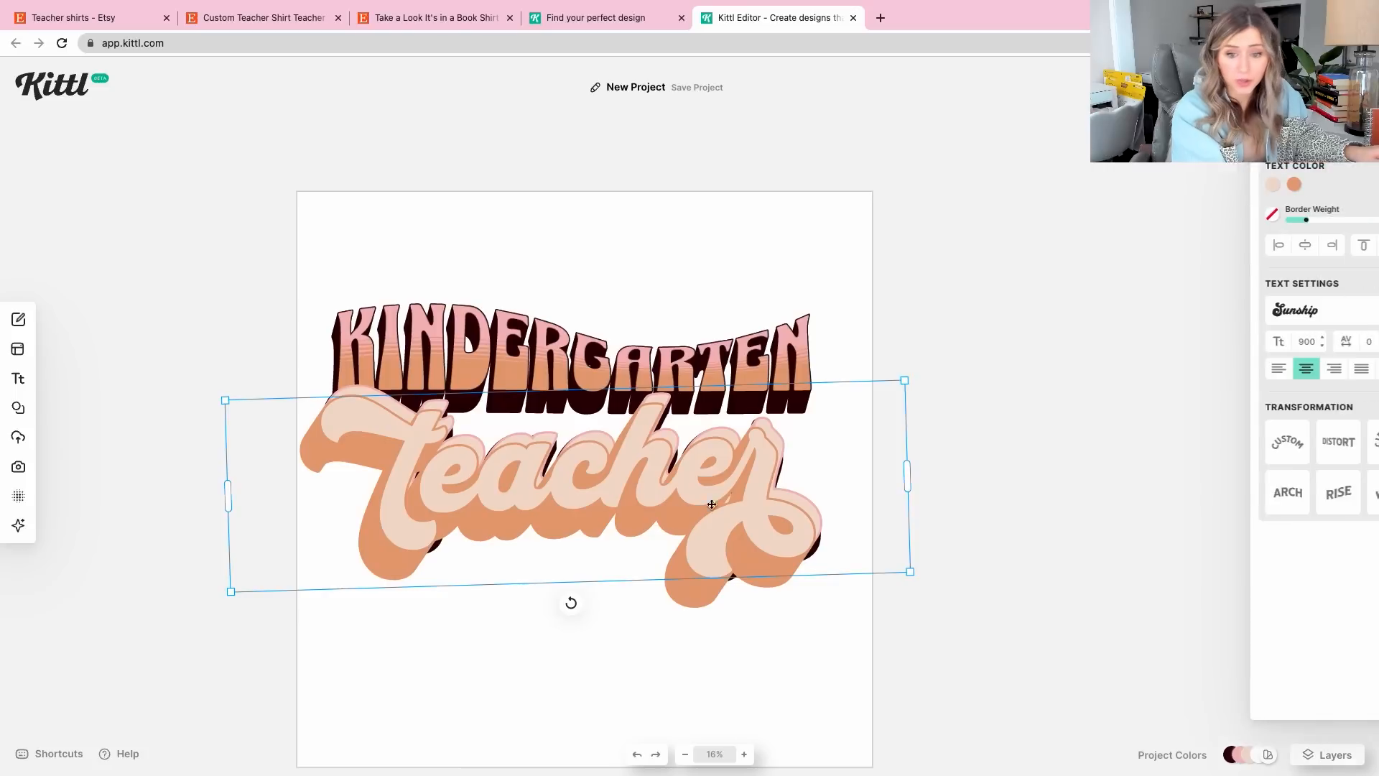
right_click(587, 515)
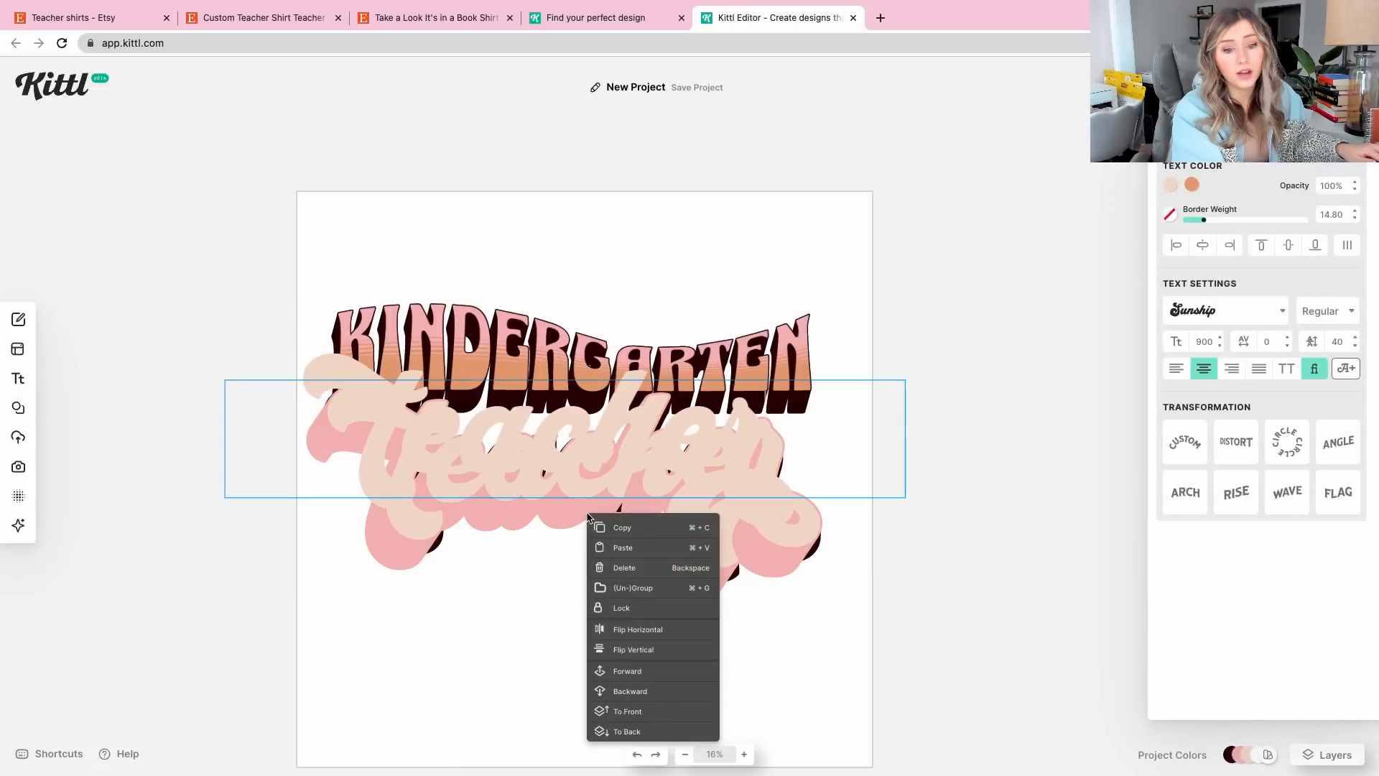
click(647, 691)
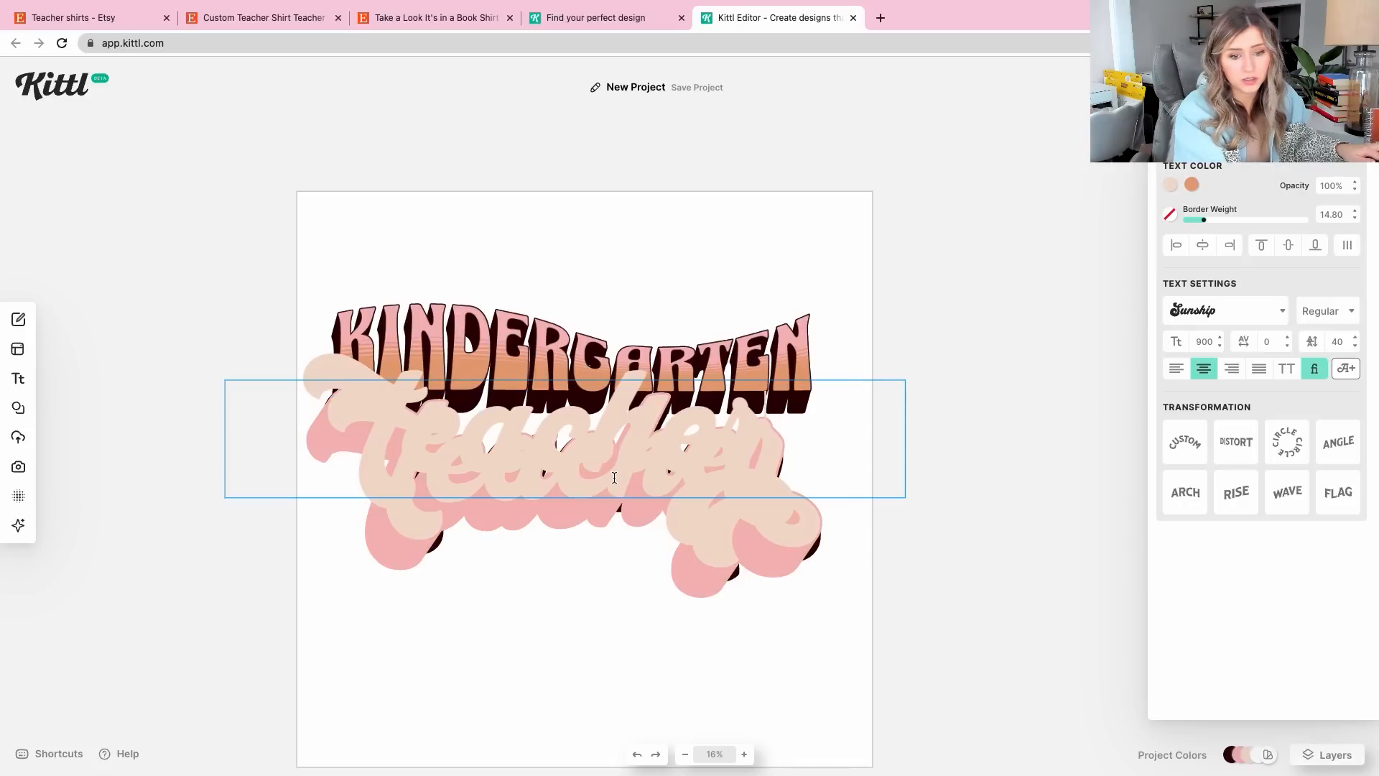
click(755, 588)
right_click(754, 587)
click(740, 722)
click(708, 574)
click(711, 604)
click(711, 574)
right_click(708, 574)
click(747, 763)
click(700, 615)
click(705, 575)
right_click(701, 545)
click(740, 730)
Select the two colored-shadow Teacher copies and move them down, clear of the original Teacher
drag(989, 493, 686, 595)
click(503, 461)
drag(503, 460, 484, 571)
Bring the original dark-shadowed Teacher to the front of the stacking order
click(469, 447)
right_click(468, 447)
click(508, 644)
click(545, 474)
right_click(545, 474)
click(585, 672)
right_click(554, 462)
click(554, 455)
right_click(551, 451)
click(586, 669)
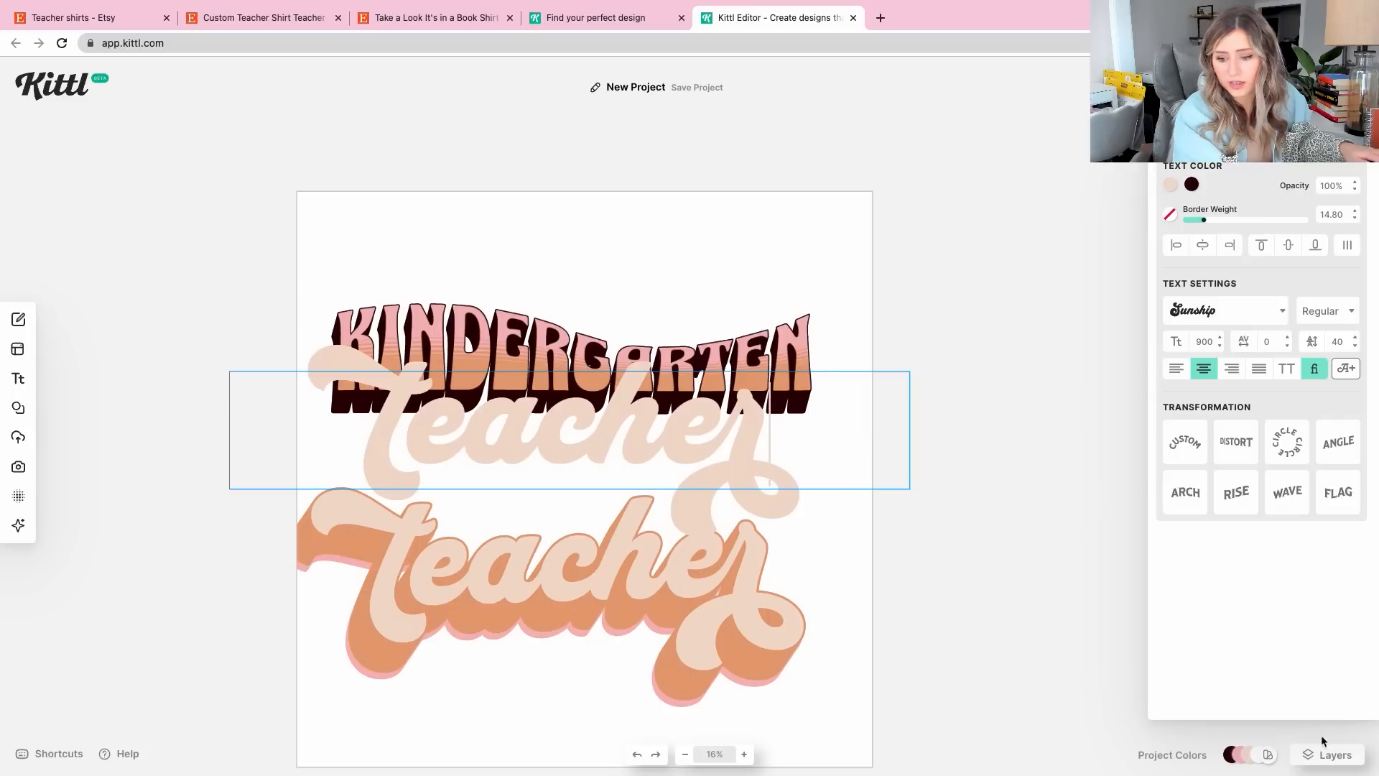
Show the layers and place the orange-shadowed Teacher layer beneath the pink-shadowed one
click(1328, 754)
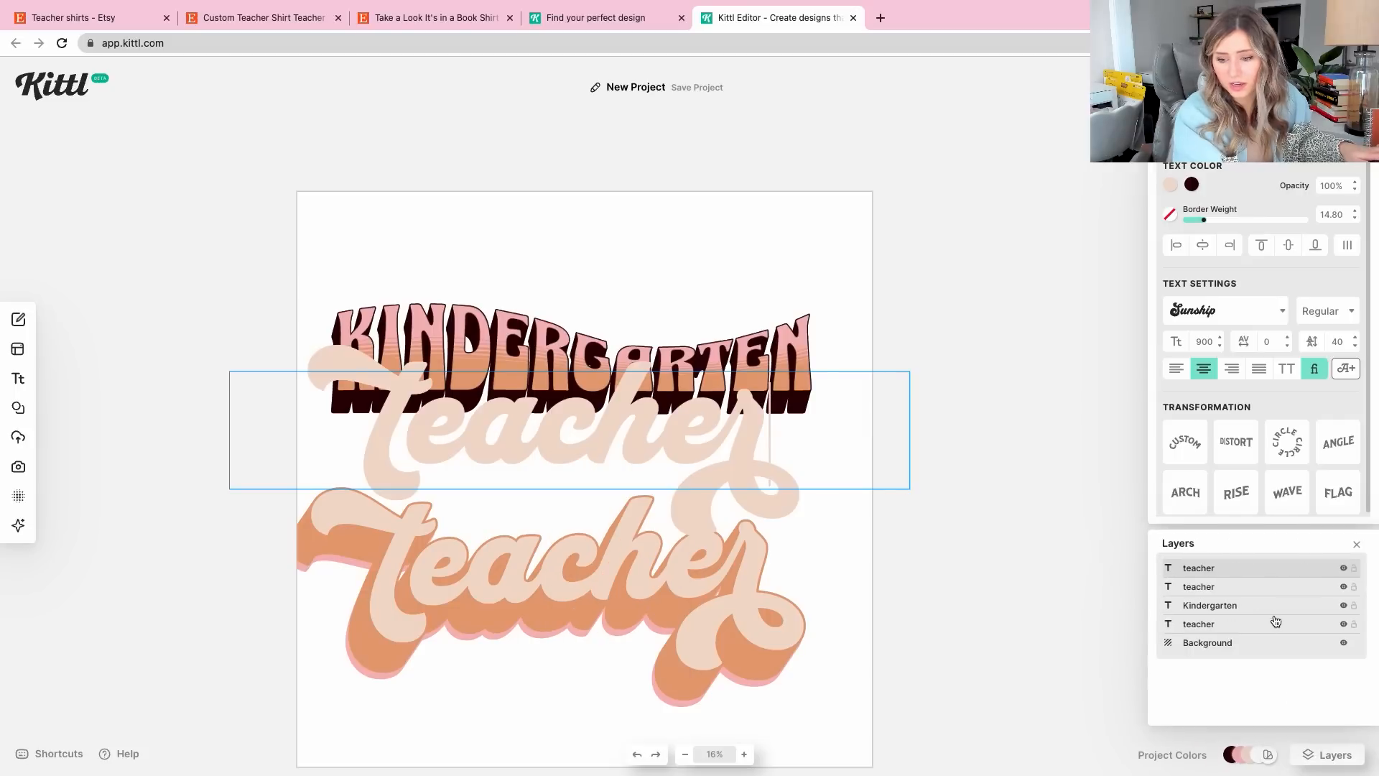
click(1216, 632)
drag(1225, 626, 1221, 620)
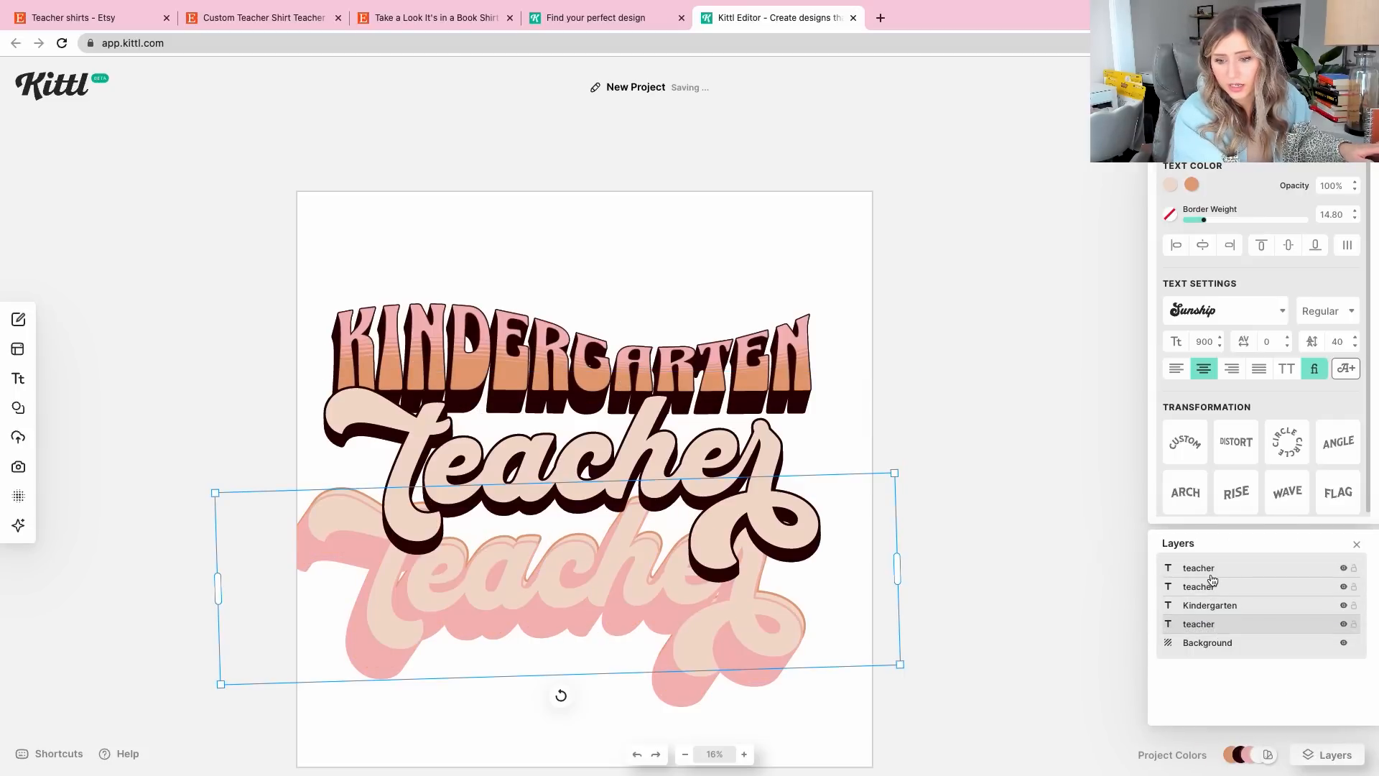
Select both colored-shadow Teacher copies and move them up so they overlap the original word
click(1212, 575)
click(861, 687)
drag(837, 642, 744, 647)
drag(751, 651, 770, 613)
click(770, 612)
Place the dark-shadowed Teacher layer below the pink-shadowed one and shift the pink copy slightly up and to the right
drag(1237, 568, 1229, 599)
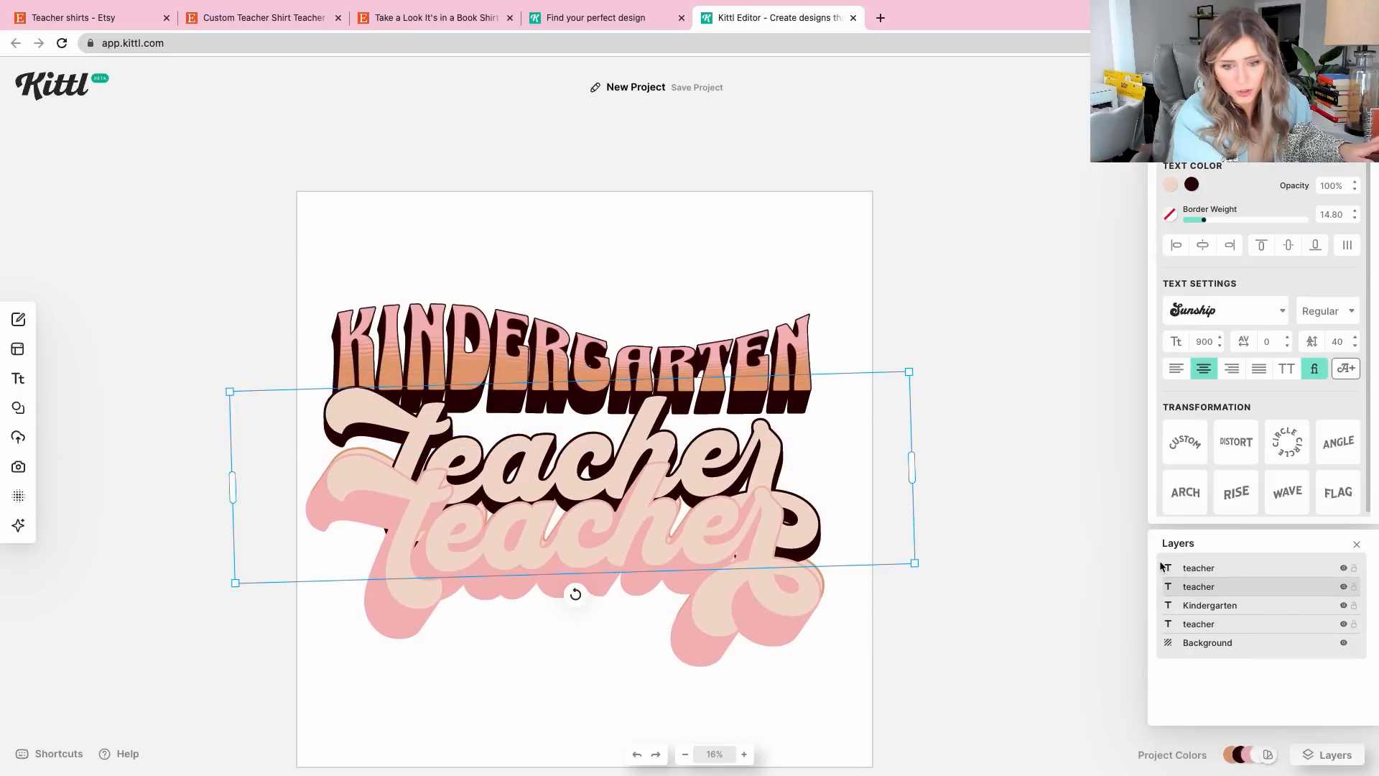
click(775, 606)
drag(774, 605, 781, 591)
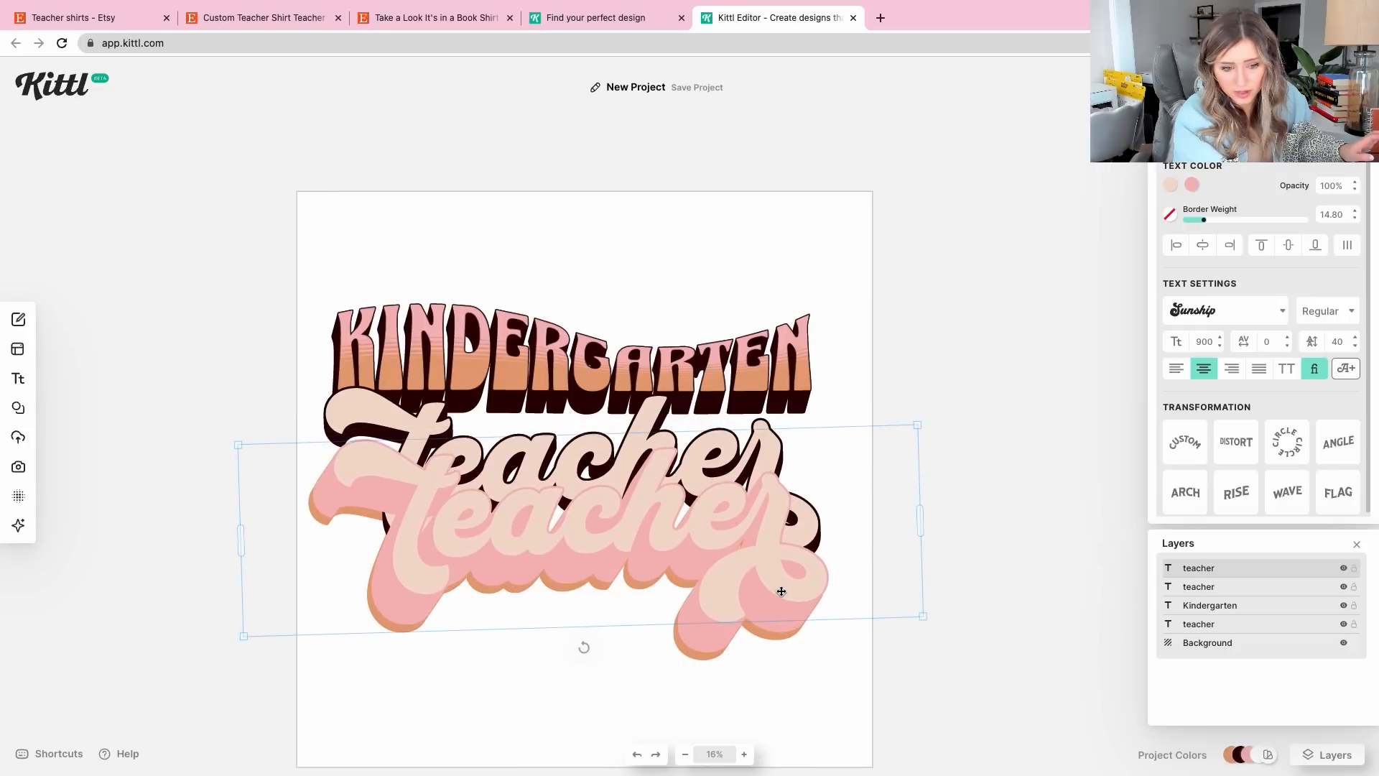
Reorder the Teacher layers below Kindergarten and offset the orange-shadowed copy slightly up and to the right of the pink one
shift+click(1229, 585)
drag(1229, 568, 1230, 641)
mouse_move(712, 601)
mouse_down()
mouse_move(726, 567)
mouse_move(724, 610)
mouse_up()
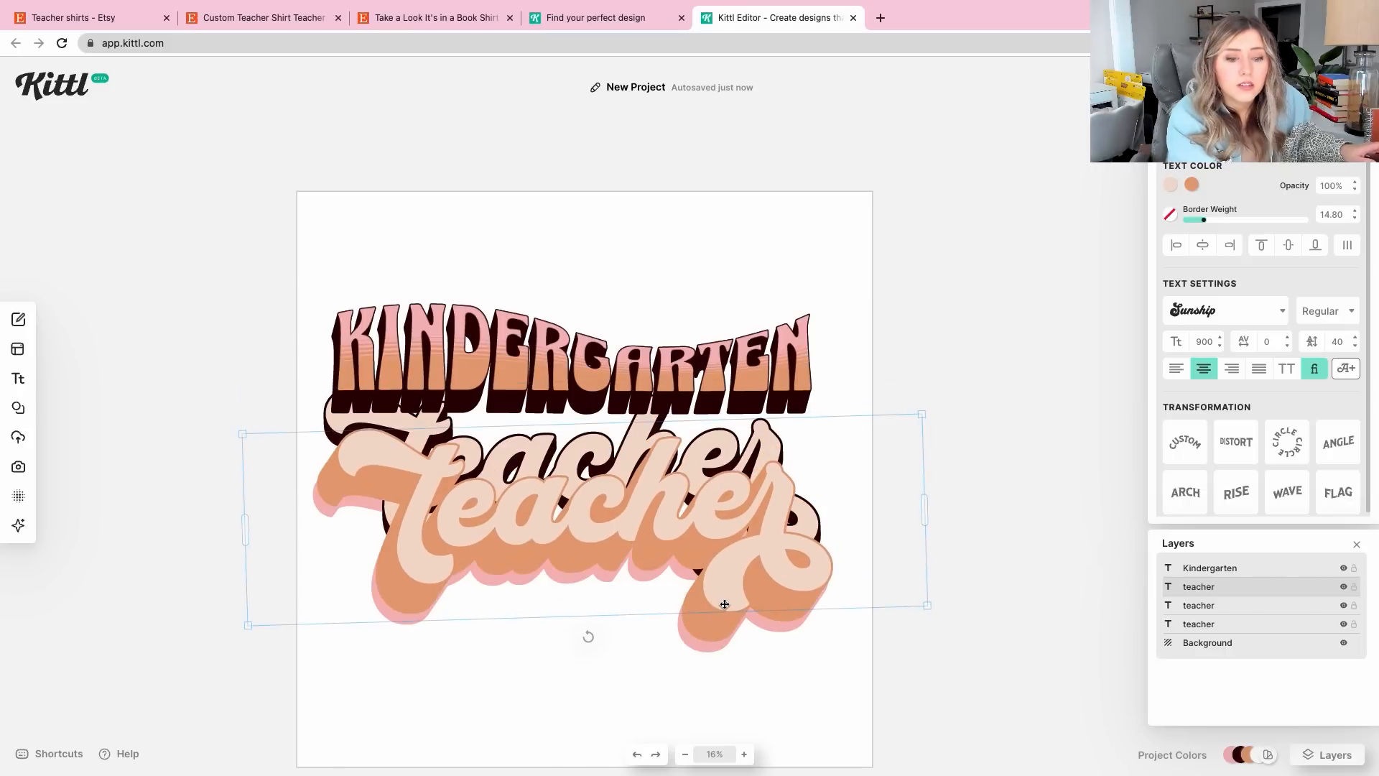
Raise the dark-shadowed Teacher layer above both colored copies and align the word over the orange-shadowed copy
click(1235, 605)
drag(1235, 606, 1241, 579)
drag(707, 489, 707, 507)
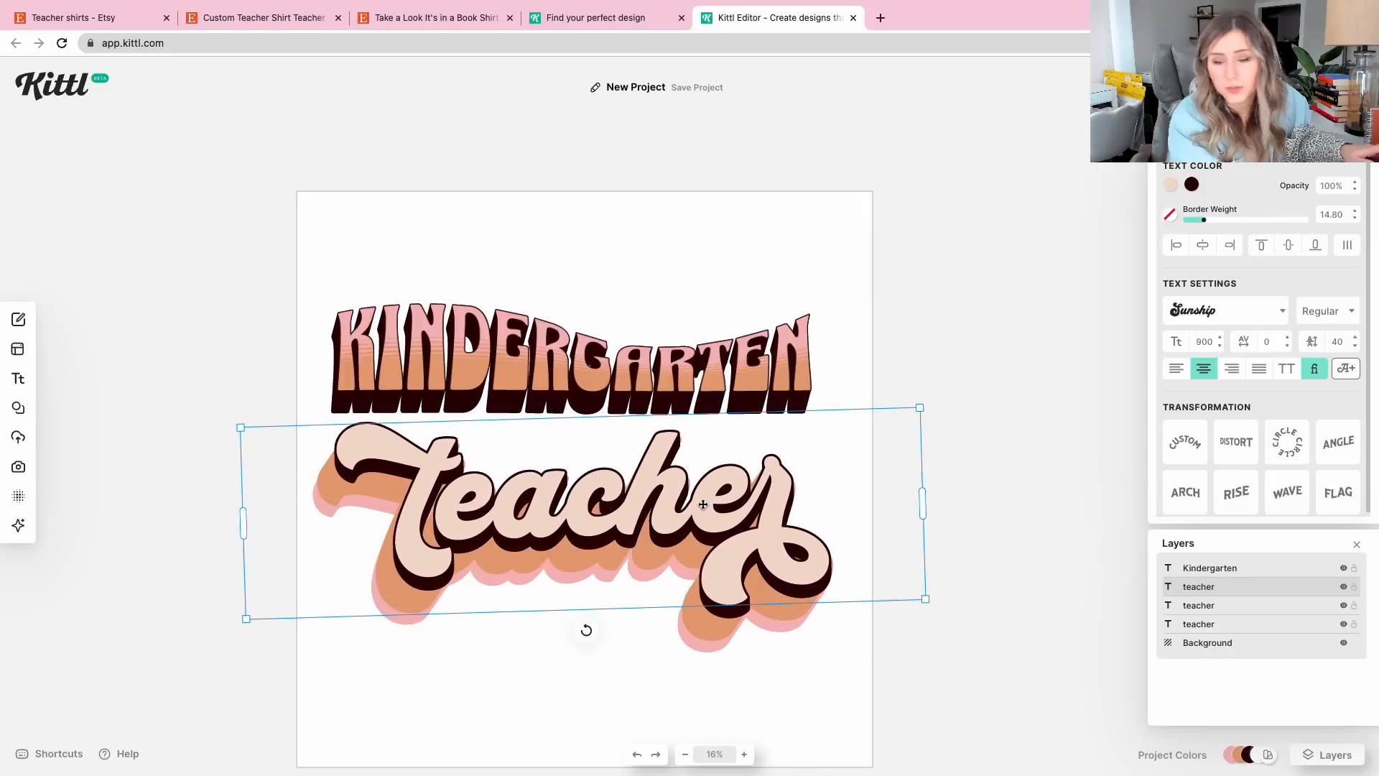
scroll(1262, 337, down, 5)
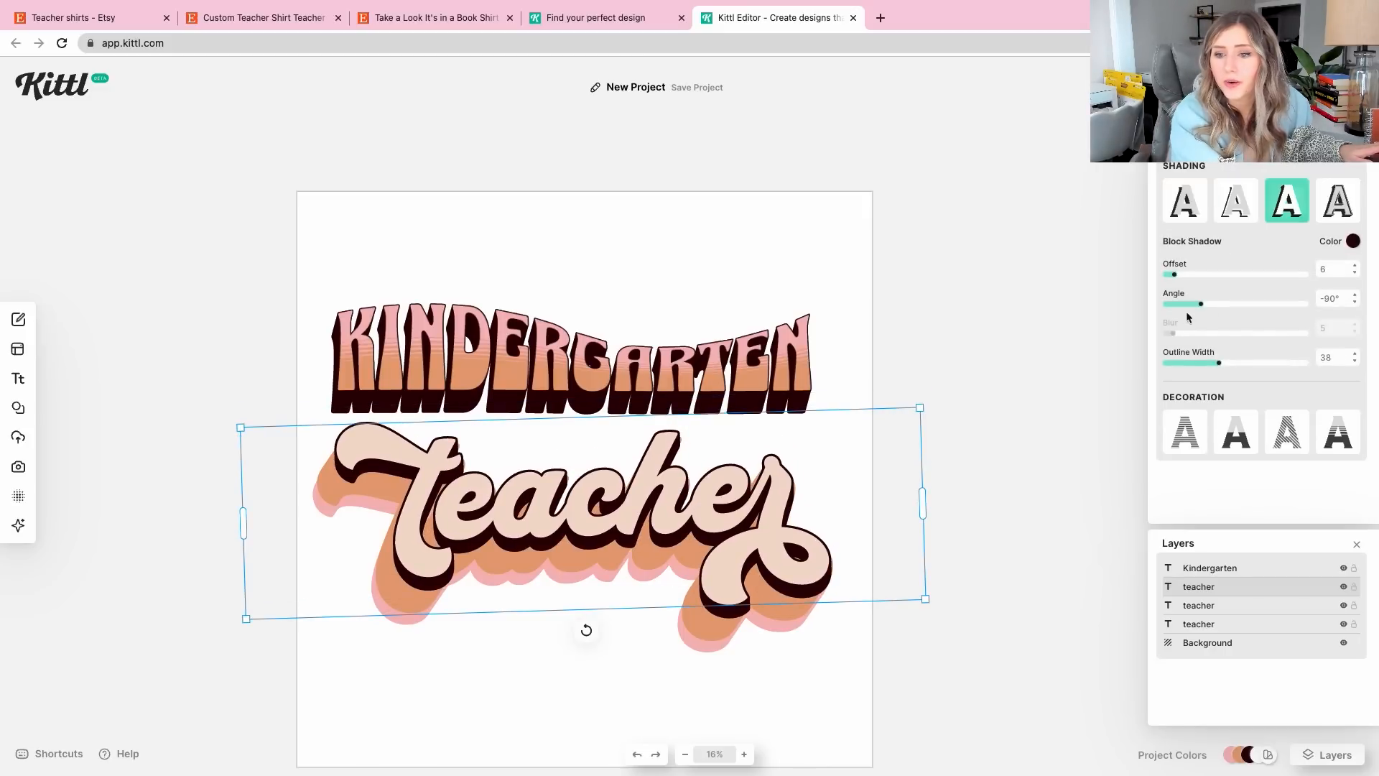
Set the top Teacher word's dark block shadow to angle -128° and offset 10, and nudge the word slightly down and right
mouse_move(1206, 307)
mouse_down()
mouse_move(1182, 306)
mouse_move(1188, 316)
mouse_up()
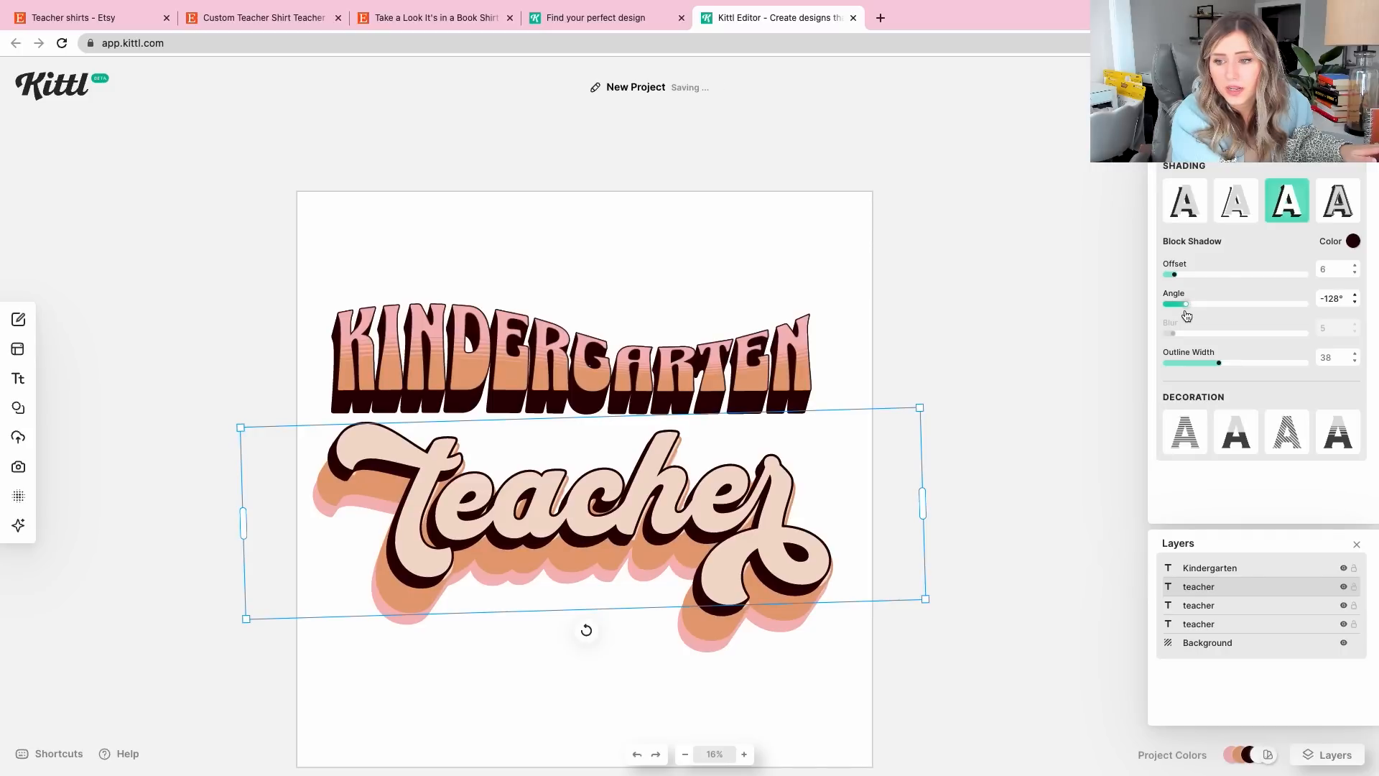
drag(1174, 275, 1179, 278)
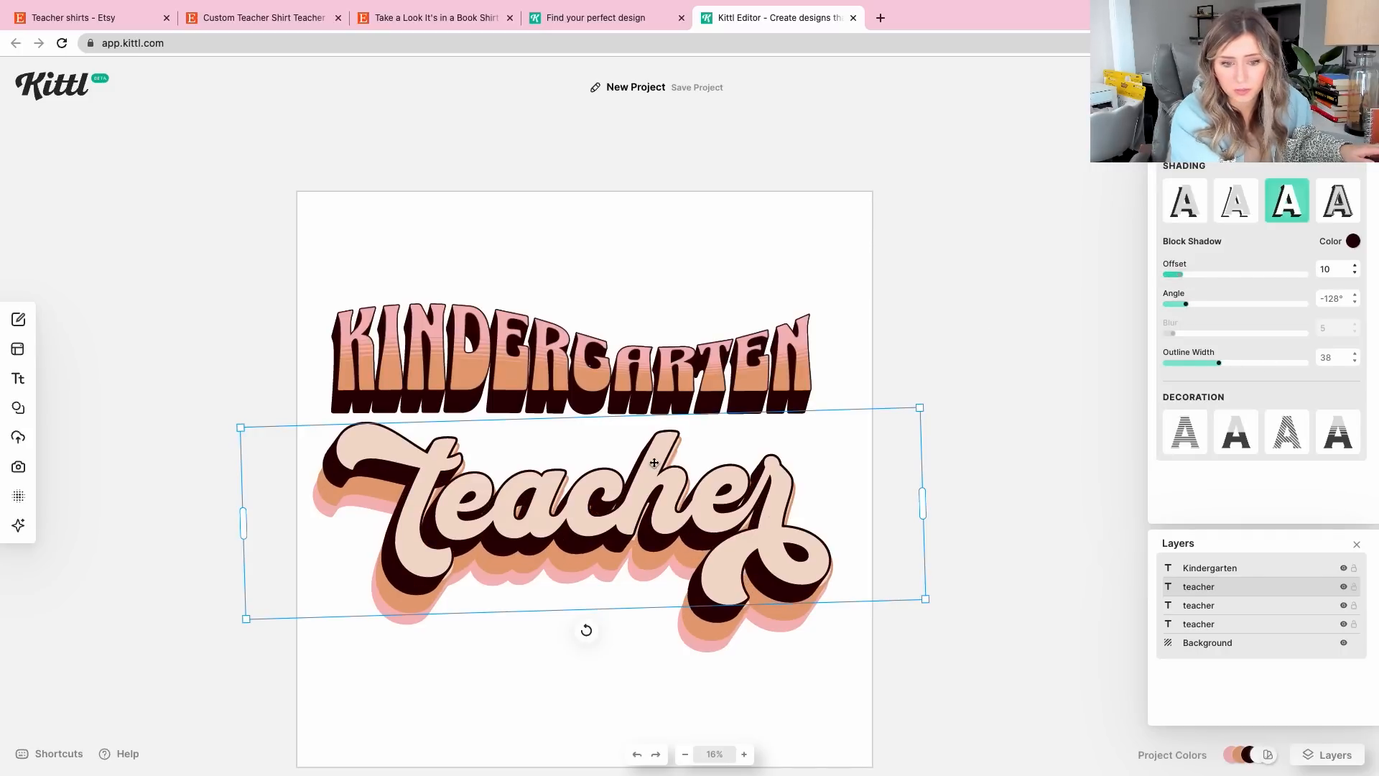
drag(629, 520, 632, 525)
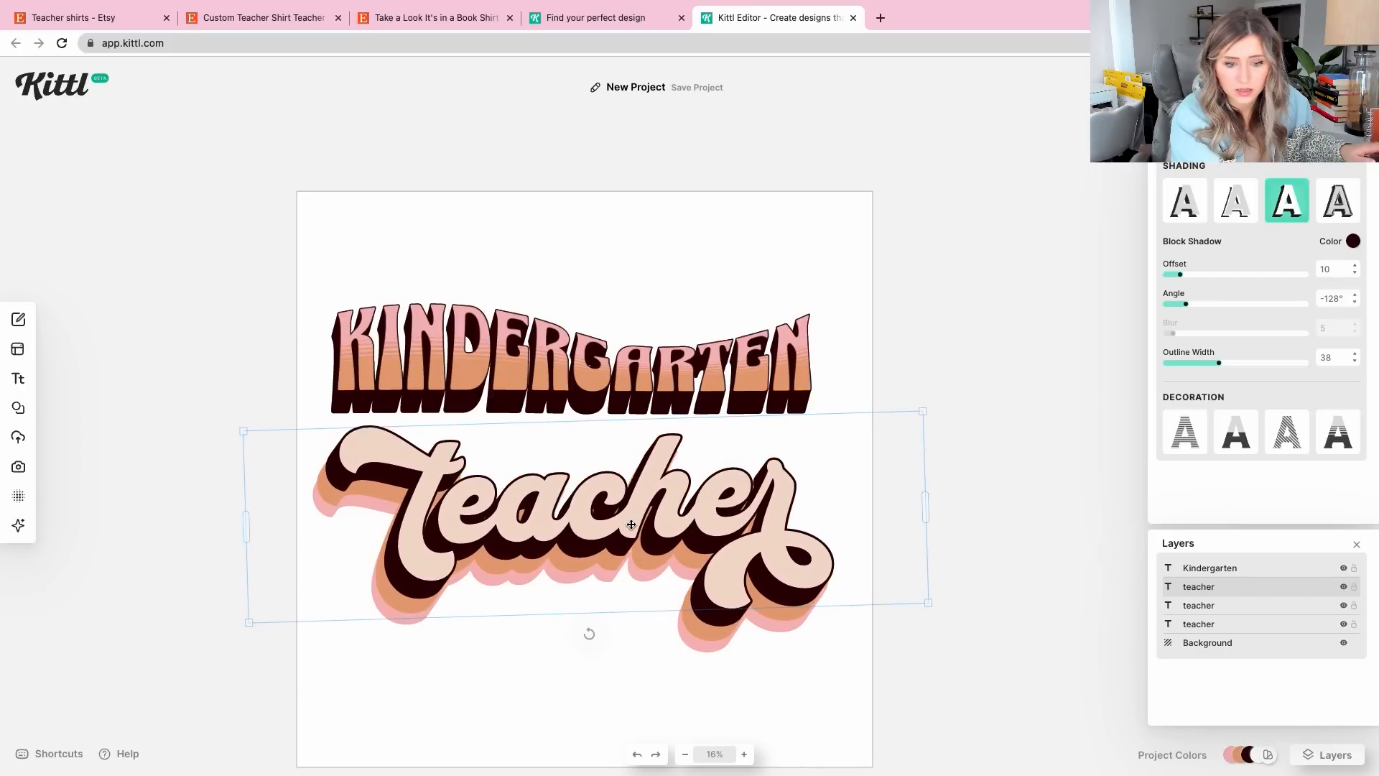
Move all three Teacher layers up to overlap Kindergarten, and place the Kindergarten layer beneath them, just above the background
drag(707, 700, 714, 606)
drag(715, 606, 718, 563)
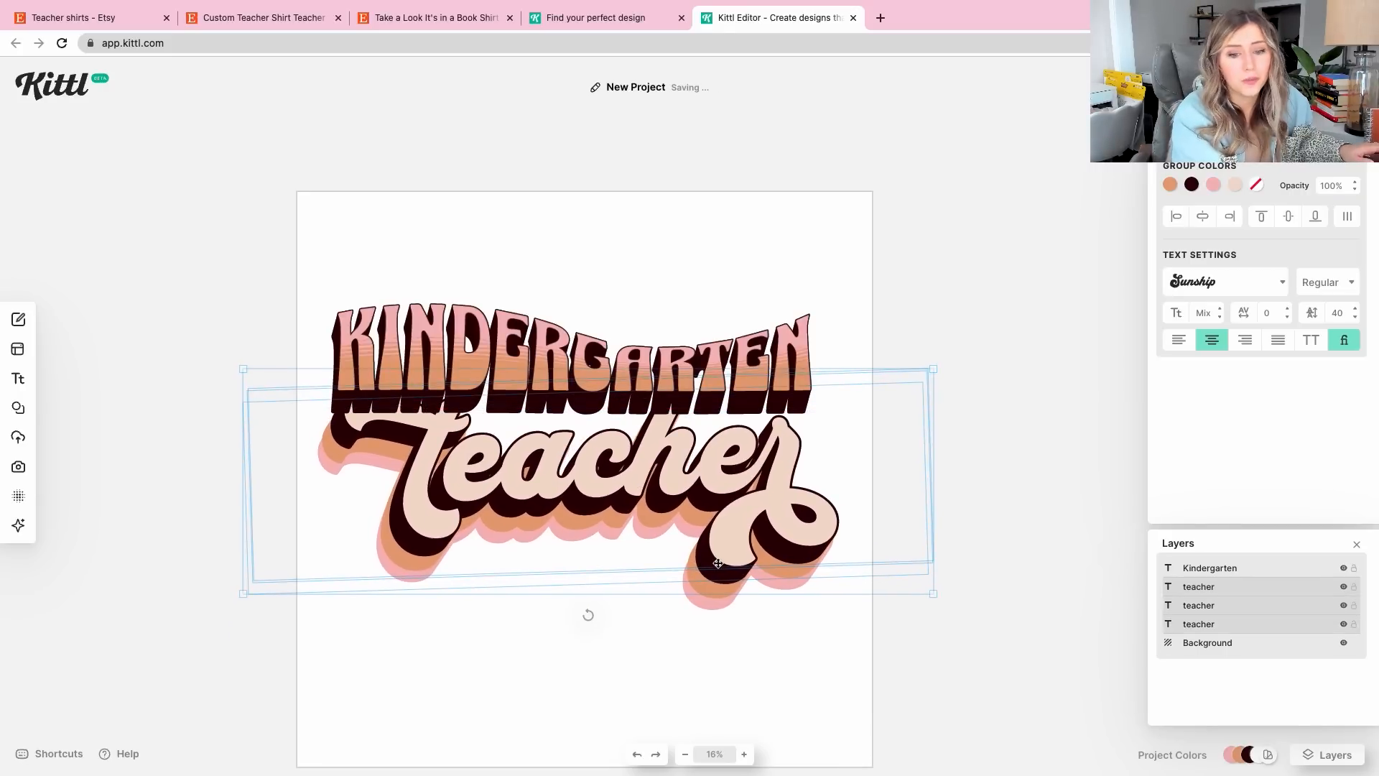
drag(1213, 568, 1214, 625)
Apply the Fading Color Cut decoration to the top Teacher word, using the document's orange e5ab7c
scroll(1275, 217, down, 10)
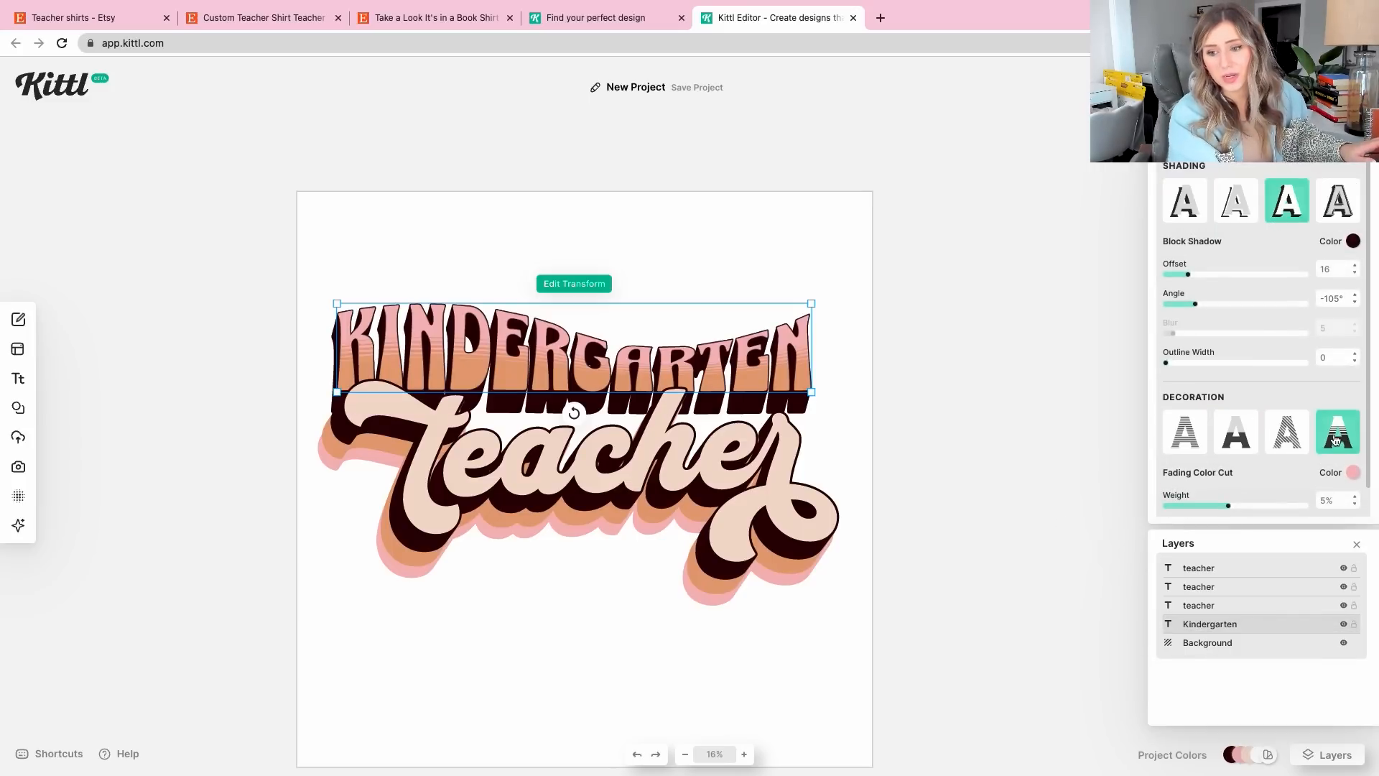
click(778, 478)
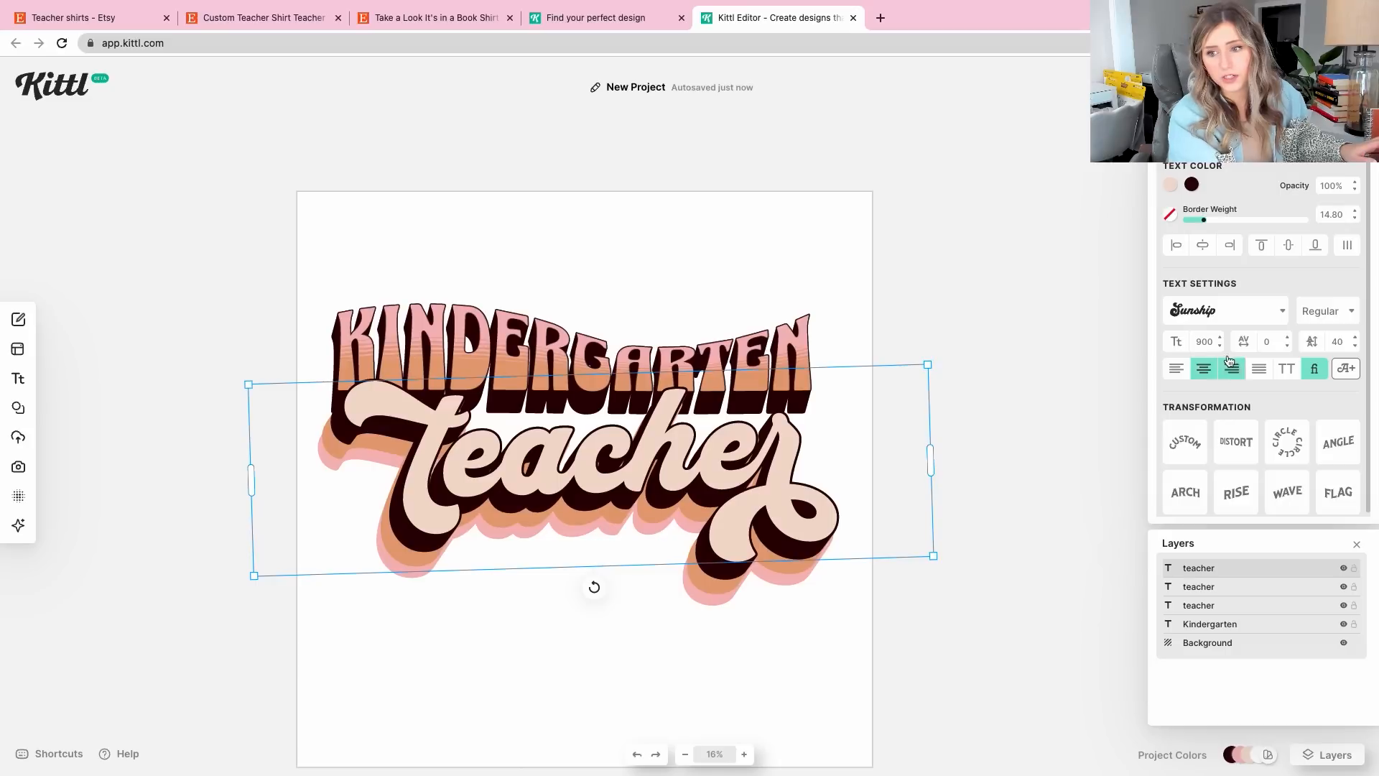
scroll(1264, 489, down, 10)
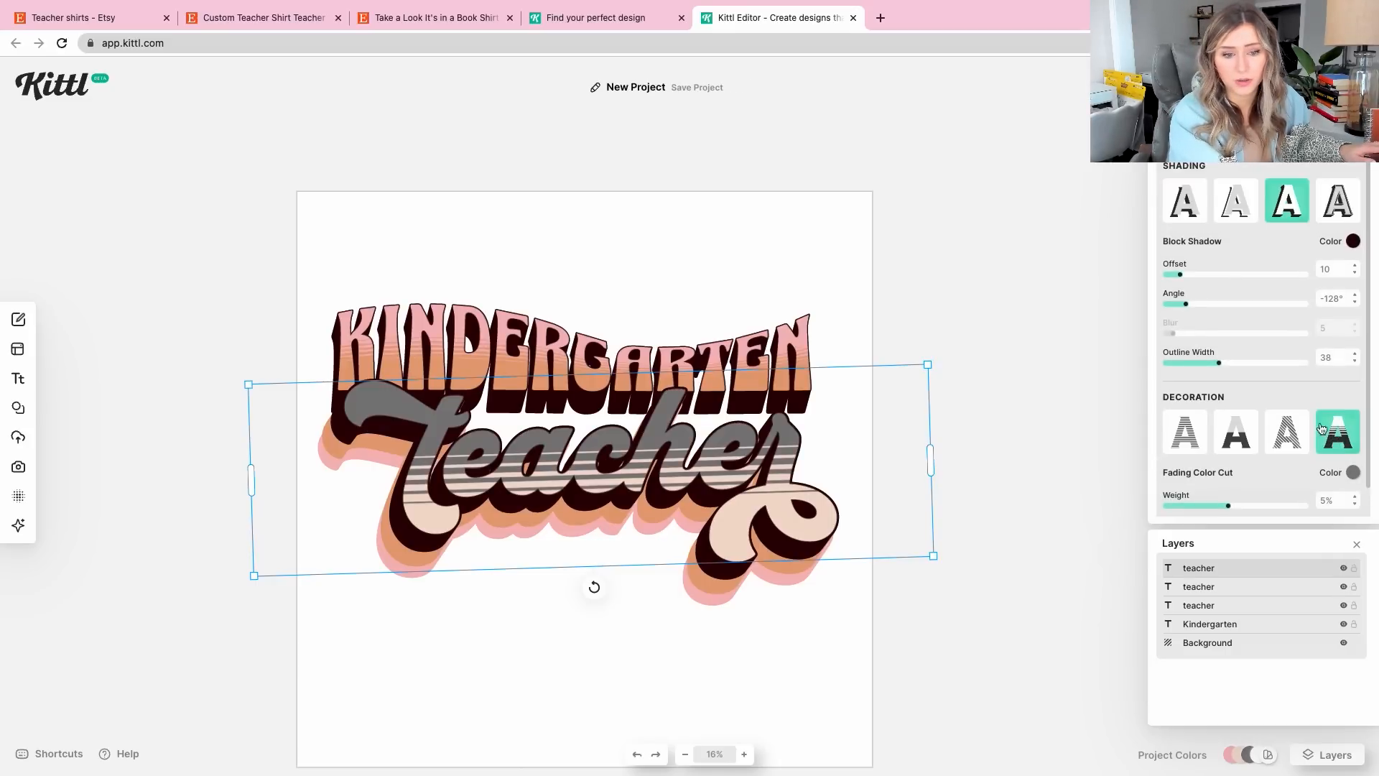
click(1353, 473)
click(1151, 756)
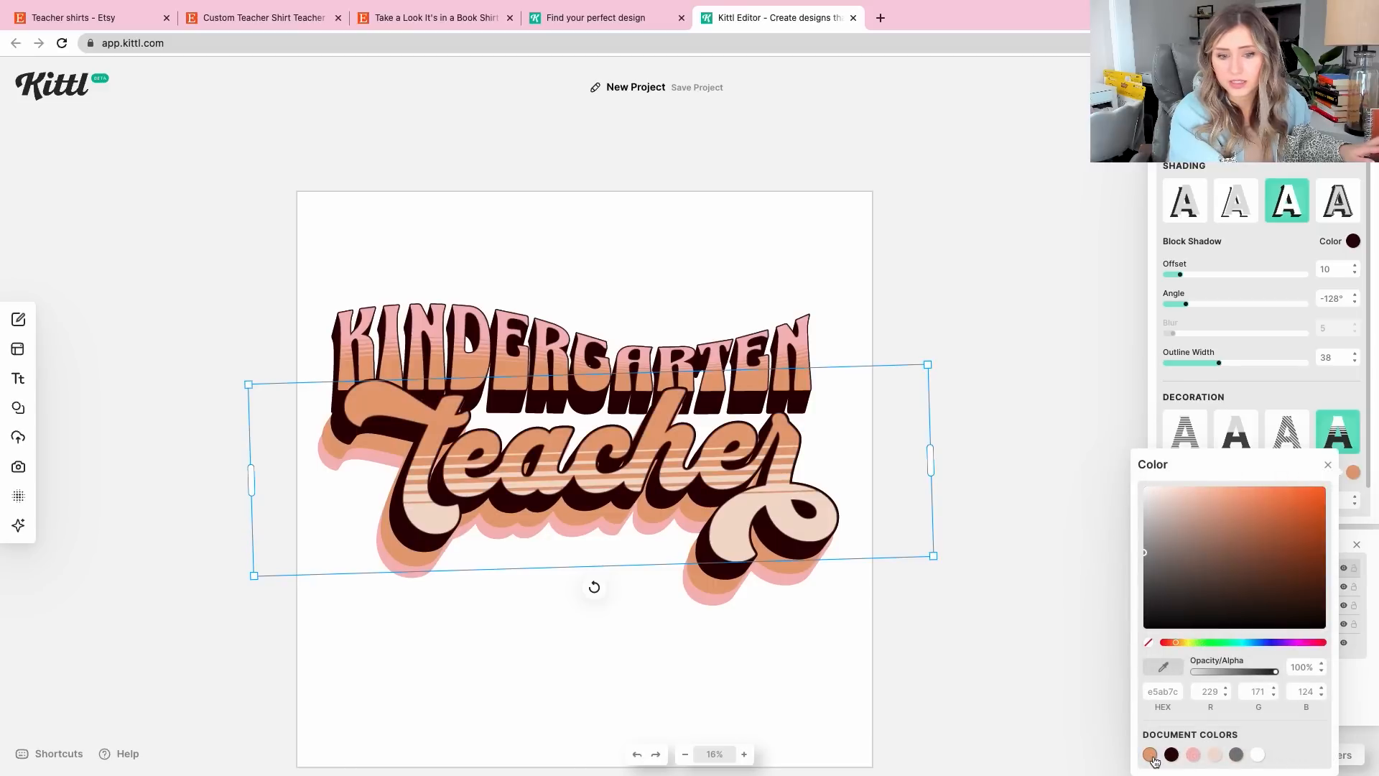
click(857, 643)
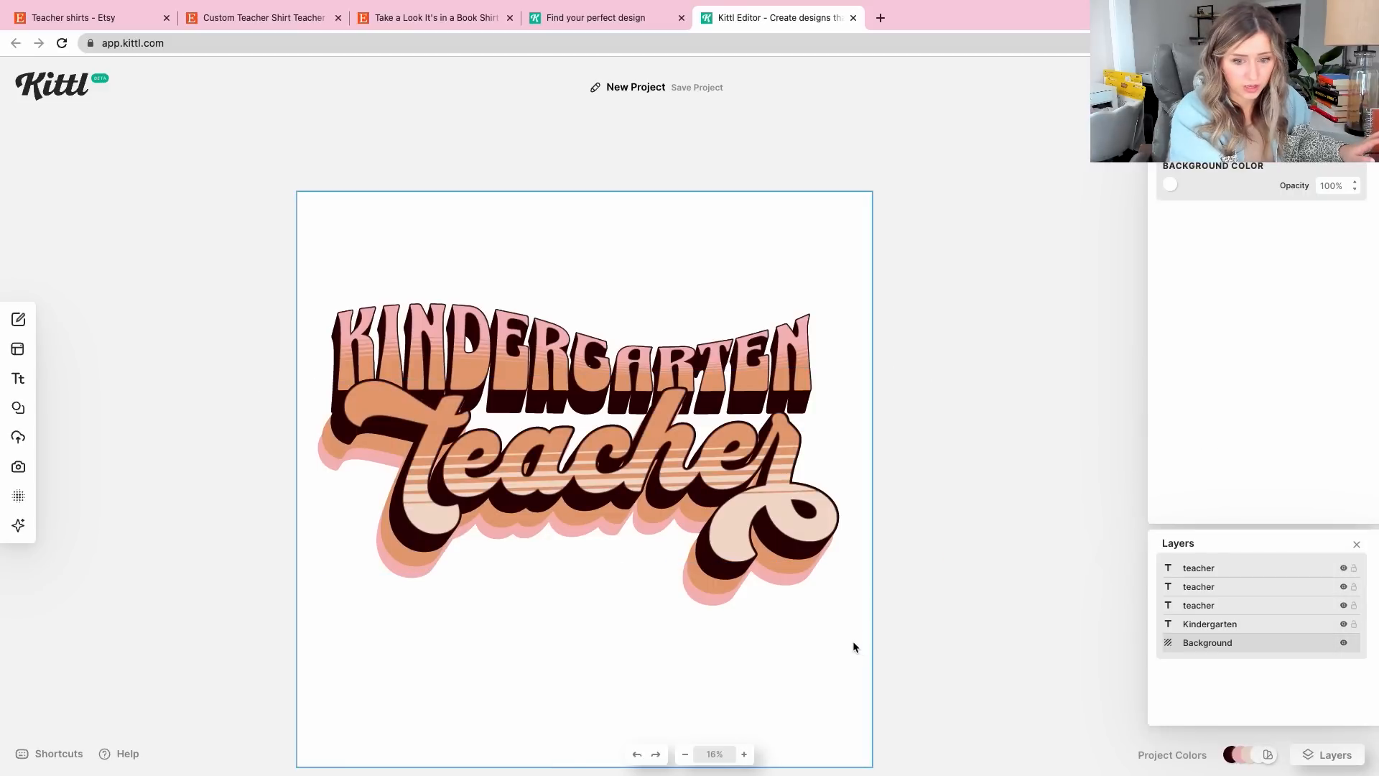
Offset the pink-shadowed Teacher copy slightly further down and to the left
click(627, 584)
drag(790, 574, 783, 582)
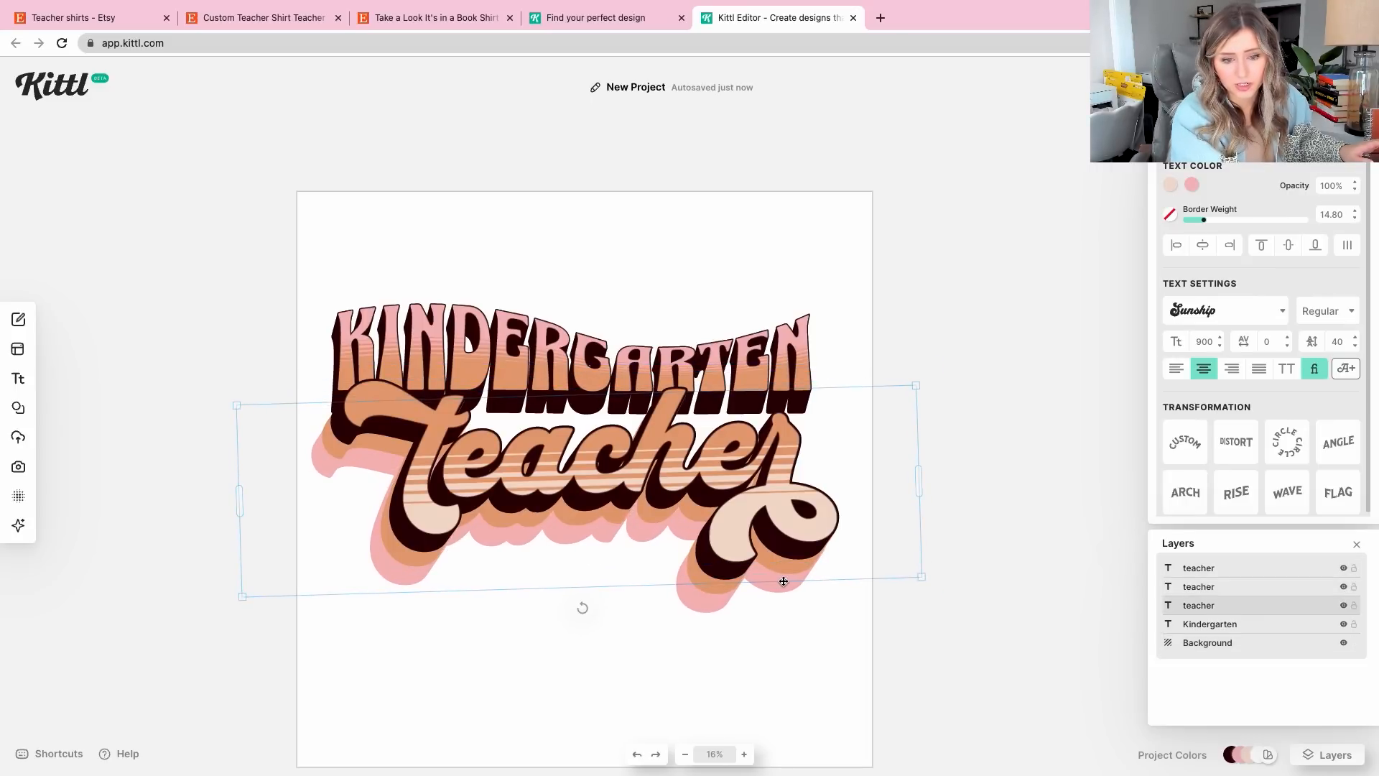
right_click(730, 526)
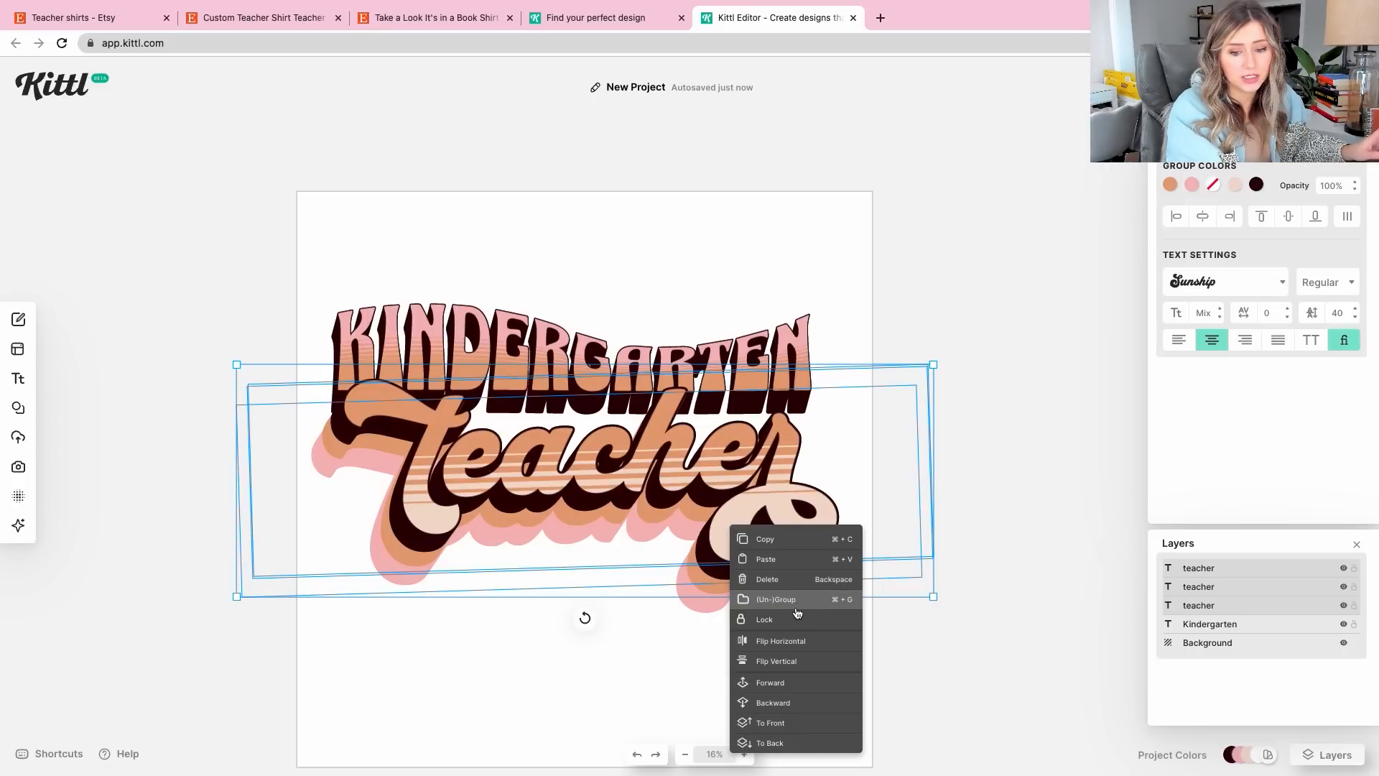
click(1110, 498)
click(1306, 603)
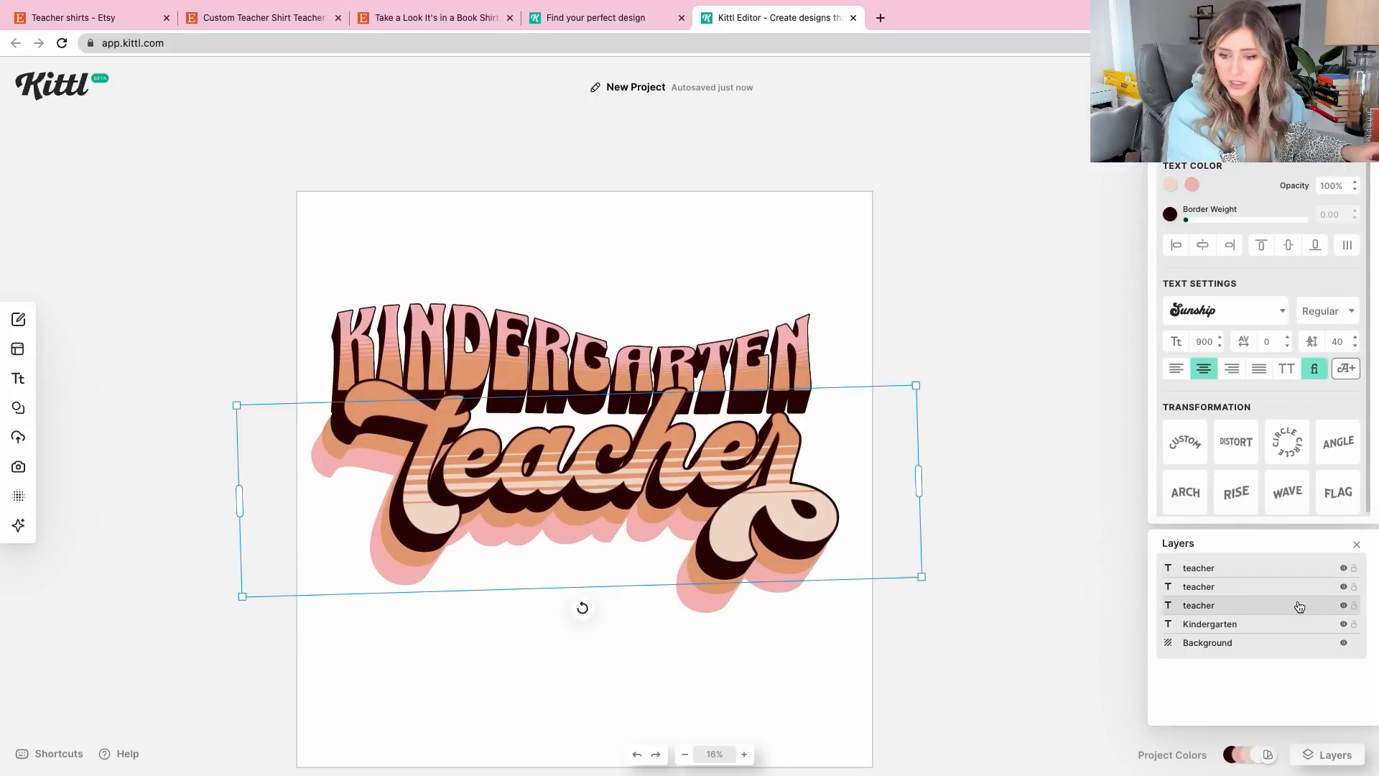
Select all three Teacher layers, rotate them slightly counterclockwise and move them slightly down
click(1306, 569)
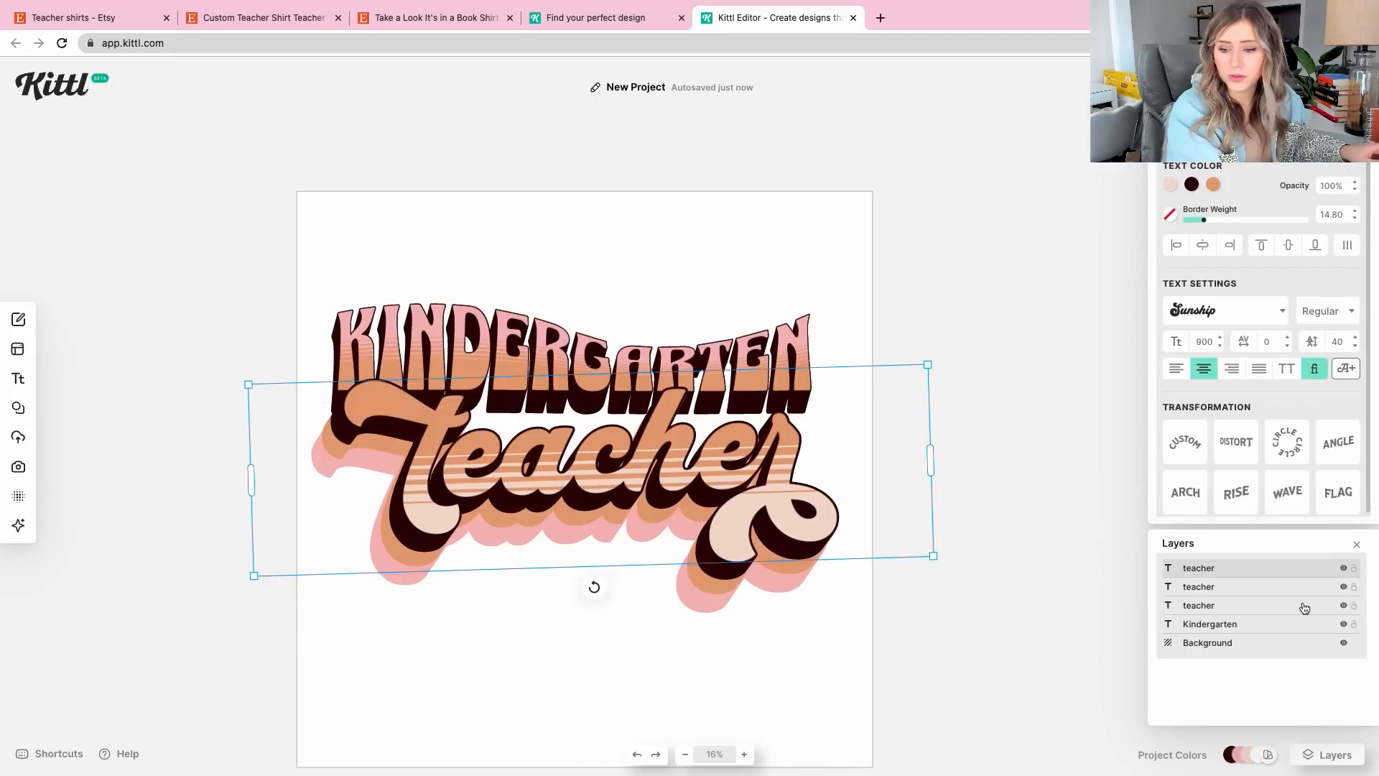
shift+click(1305, 606)
right_click(1303, 603)
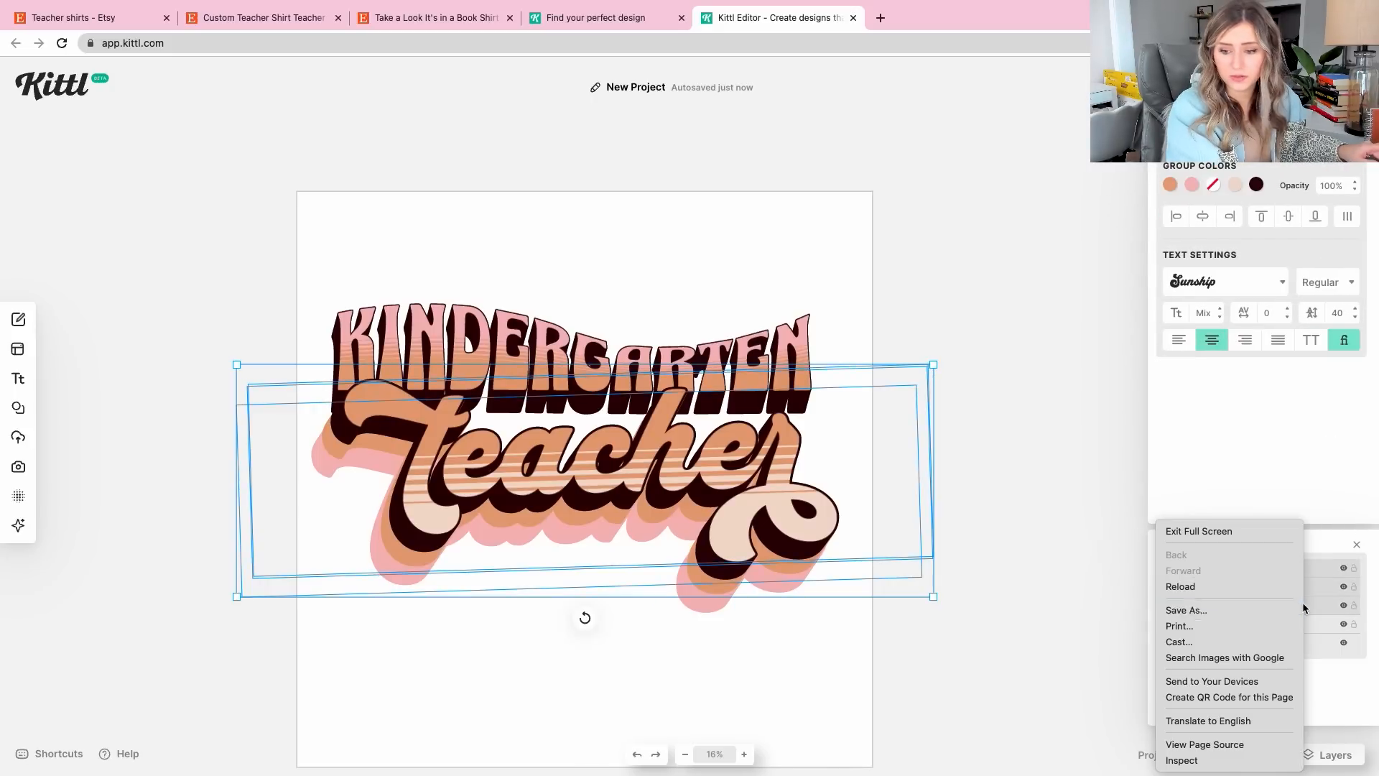
click(1331, 566)
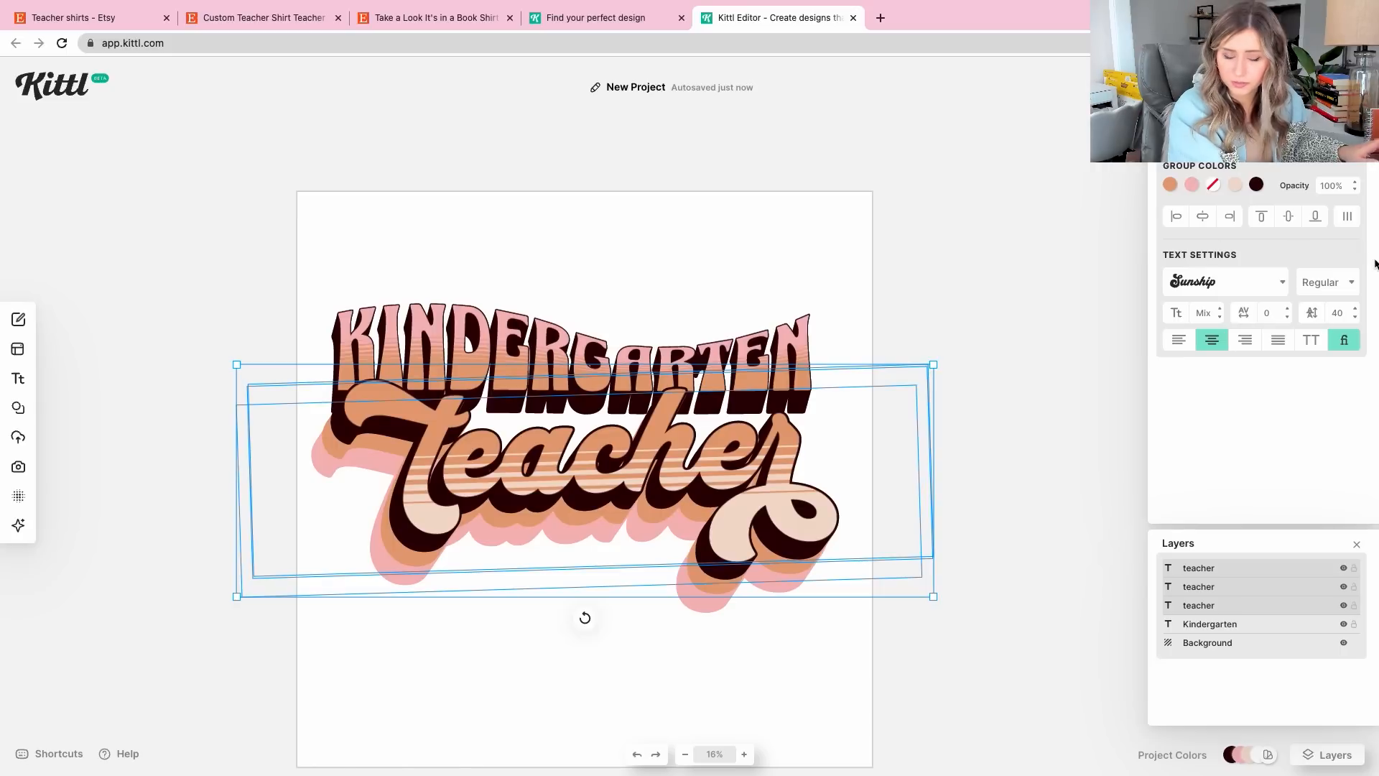
drag(584, 619, 590, 622)
drag(635, 477, 635, 486)
click(953, 265)
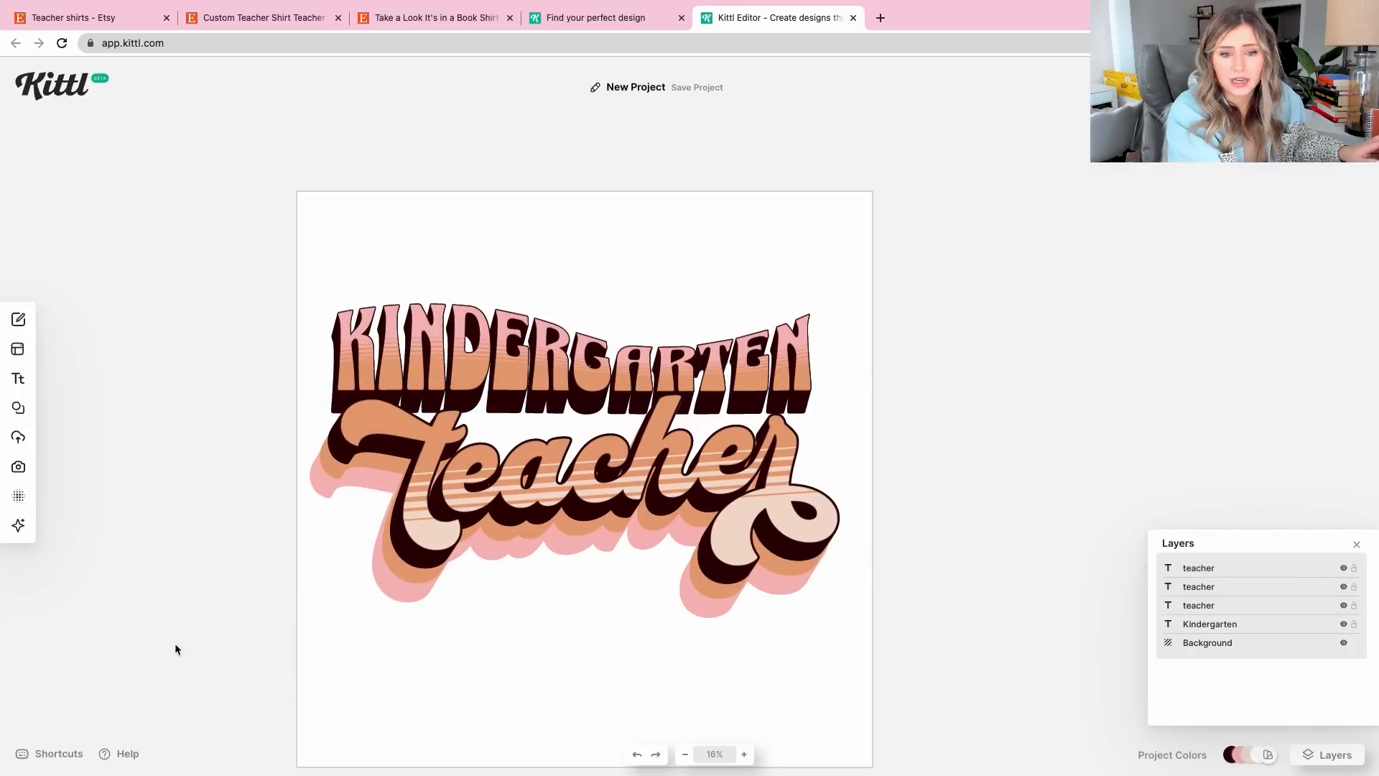
Select all the Kindergarten and Teacher lettering, enlarge it slightly and recentre it horizontally on the artboard
drag(992, 298, 494, 567)
drag(527, 497, 540, 497)
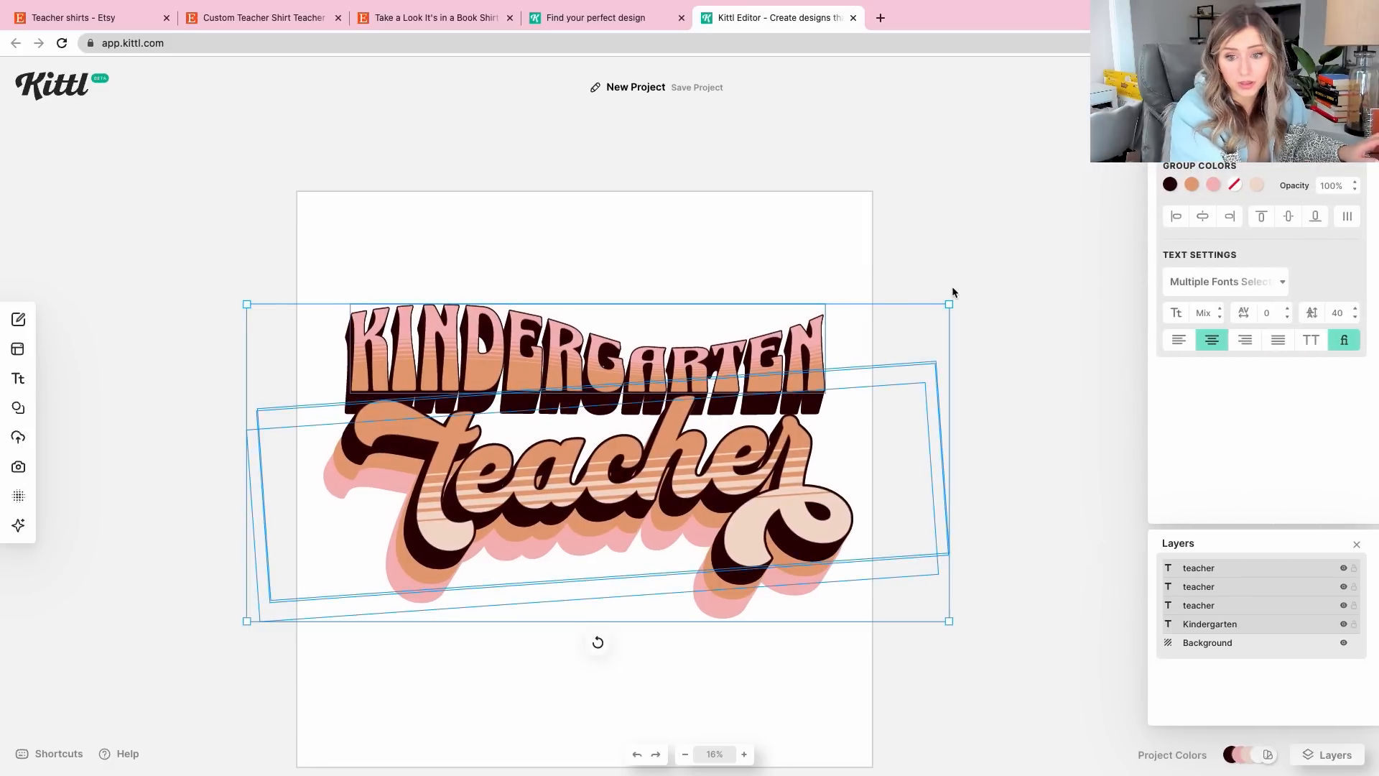
drag(949, 304, 988, 287)
drag(561, 475, 540, 474)
click(243, 624)
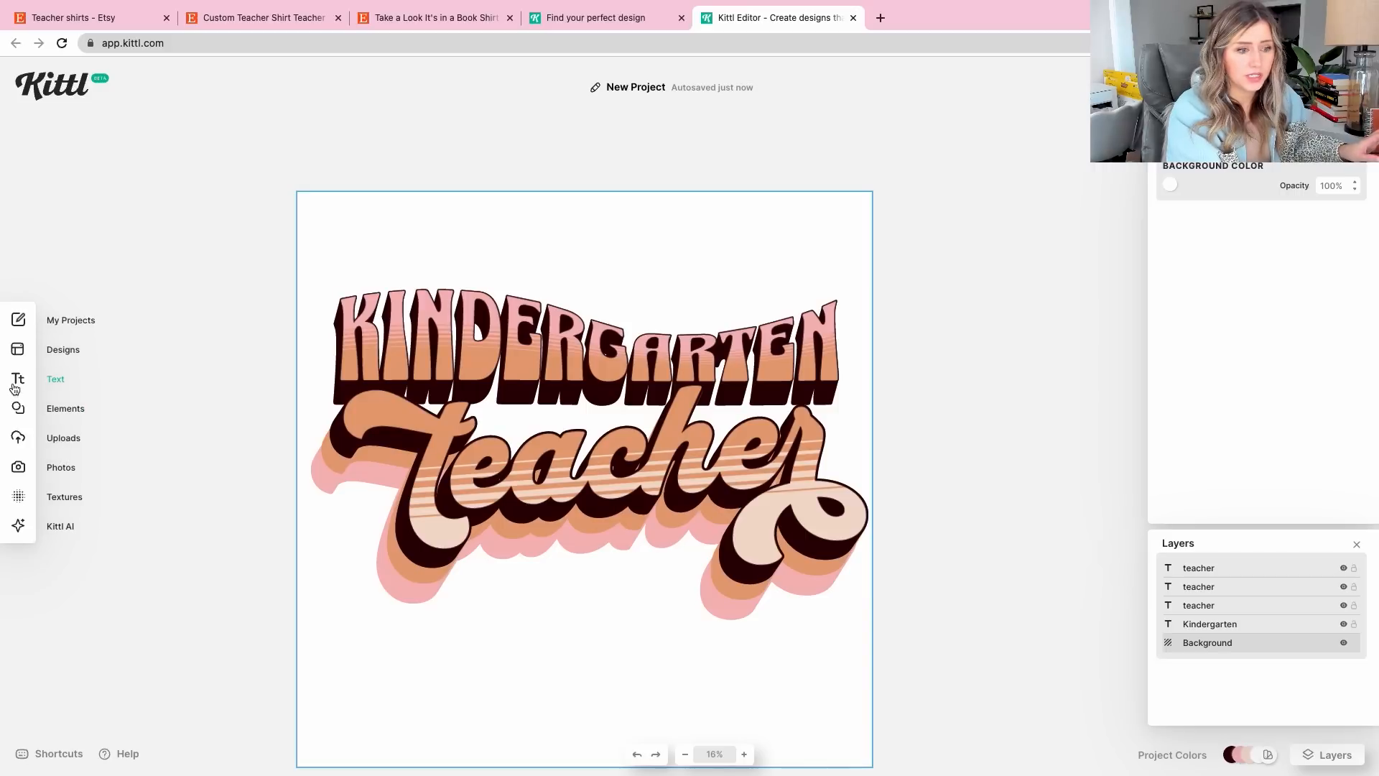
Search the elements library for "half rainbow" and look through the designs for a suitable graphic
click(71, 412)
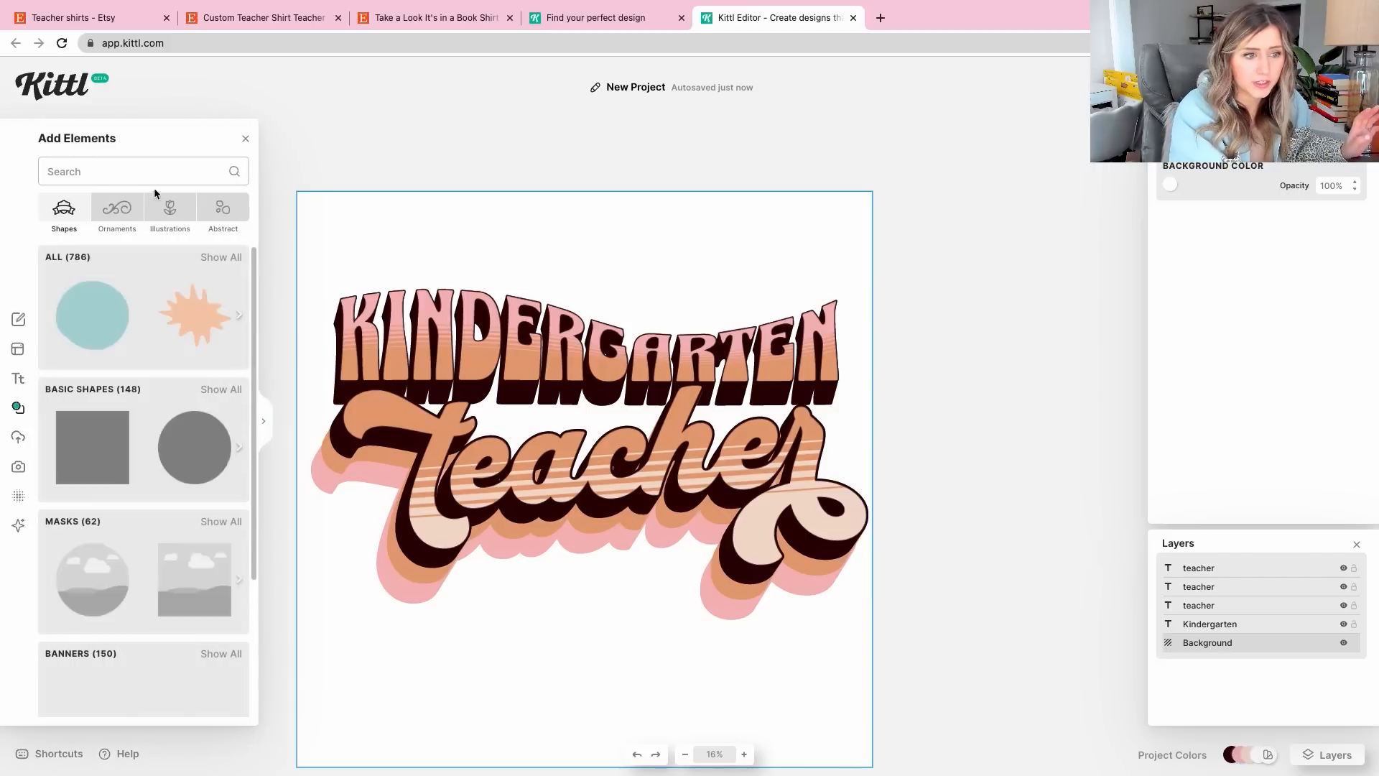
click(158, 177)
text(half )
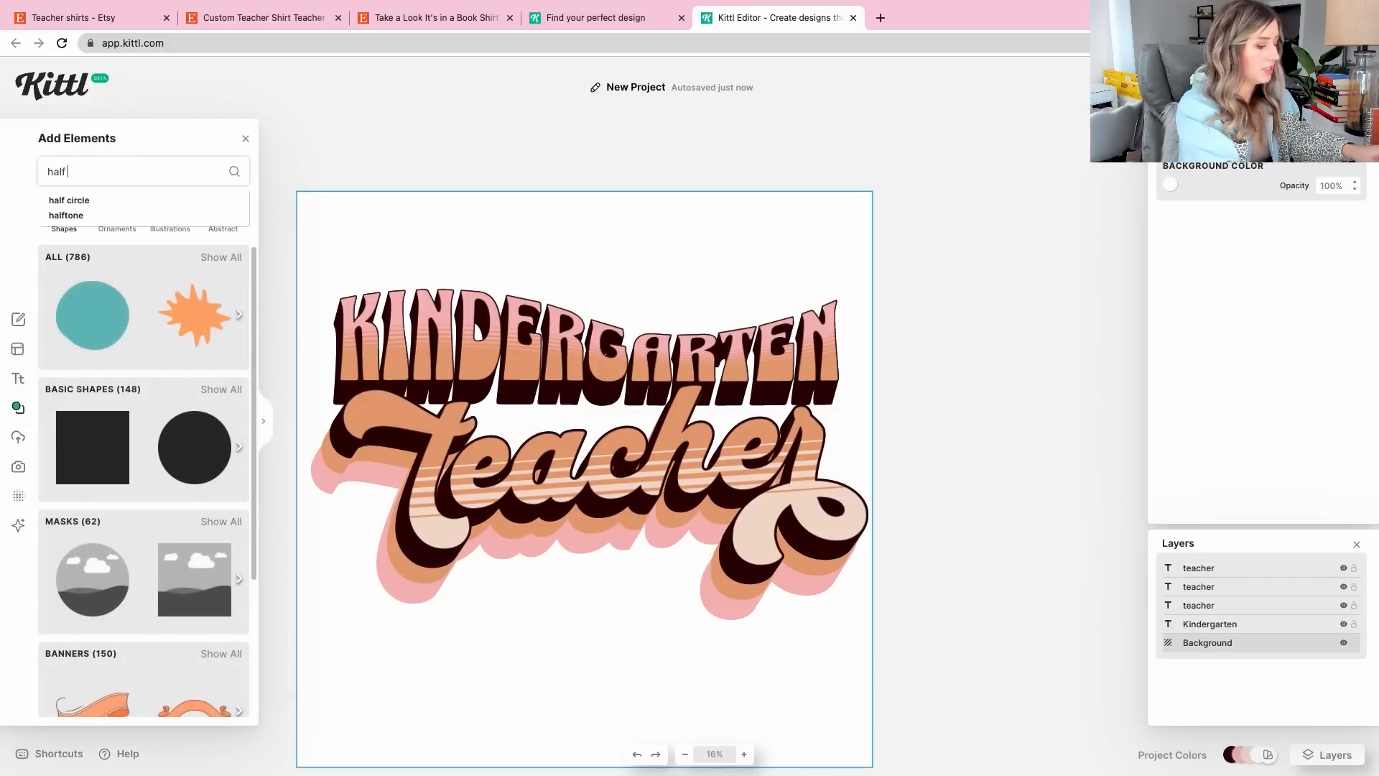
text(rainbow)
key(Return)
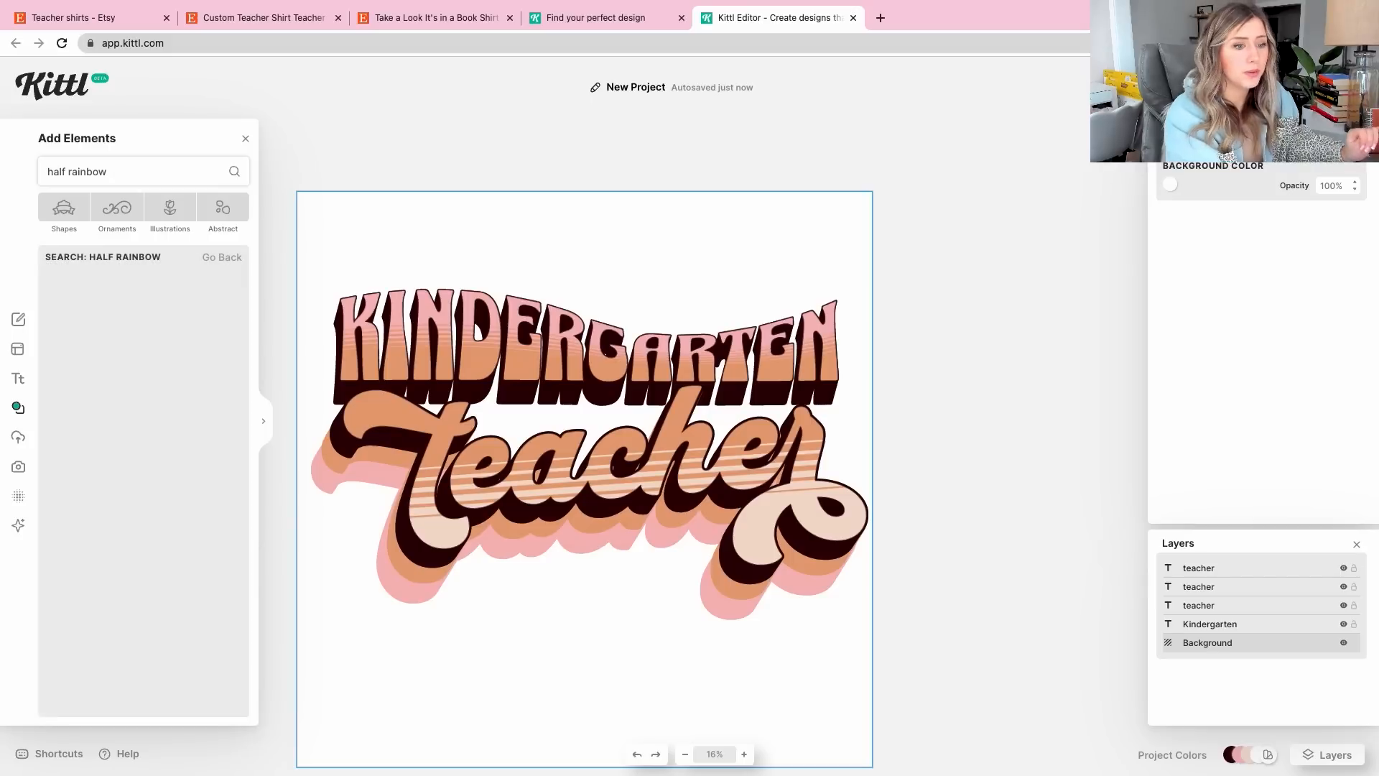
scroll(151, 456, down, 1)
scroll(151, 455, down, 5)
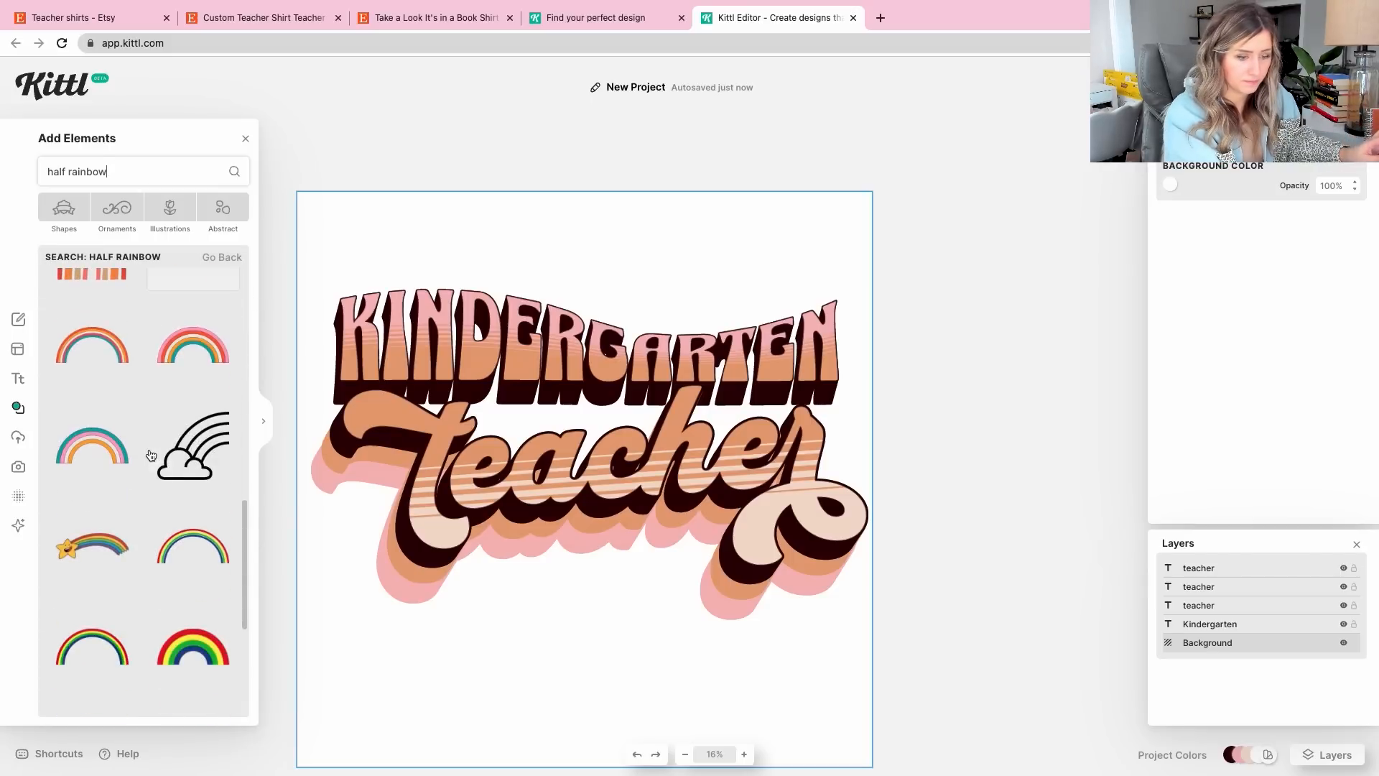
Try adding the pink, red, orange and teal striped rainbow to the design, and delete it
click(190, 349)
key(BackSpace)
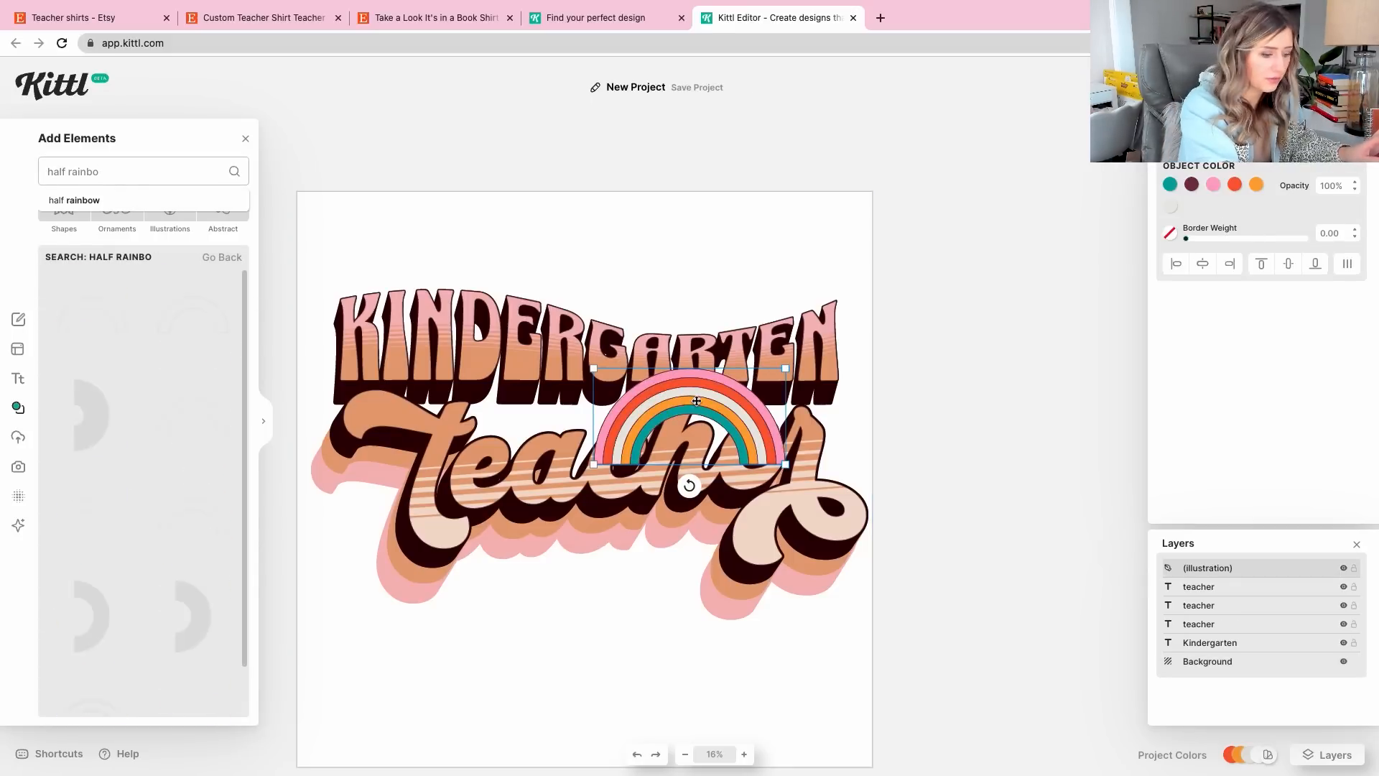
key(BackSpace)
scroll(131, 377, down, 8)
scroll(131, 377, down, 10)
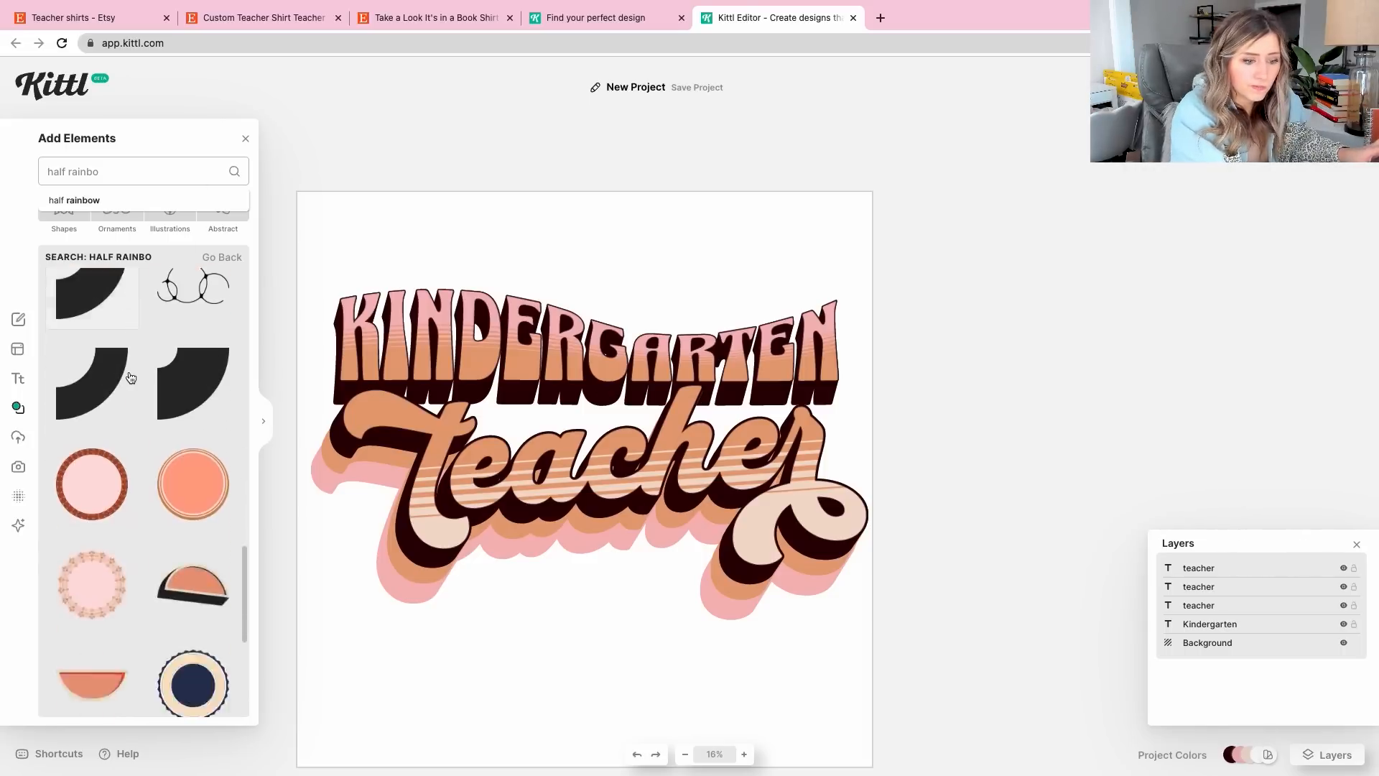
Restore the "half rainbow" element search and browse further through its results
click(91, 201)
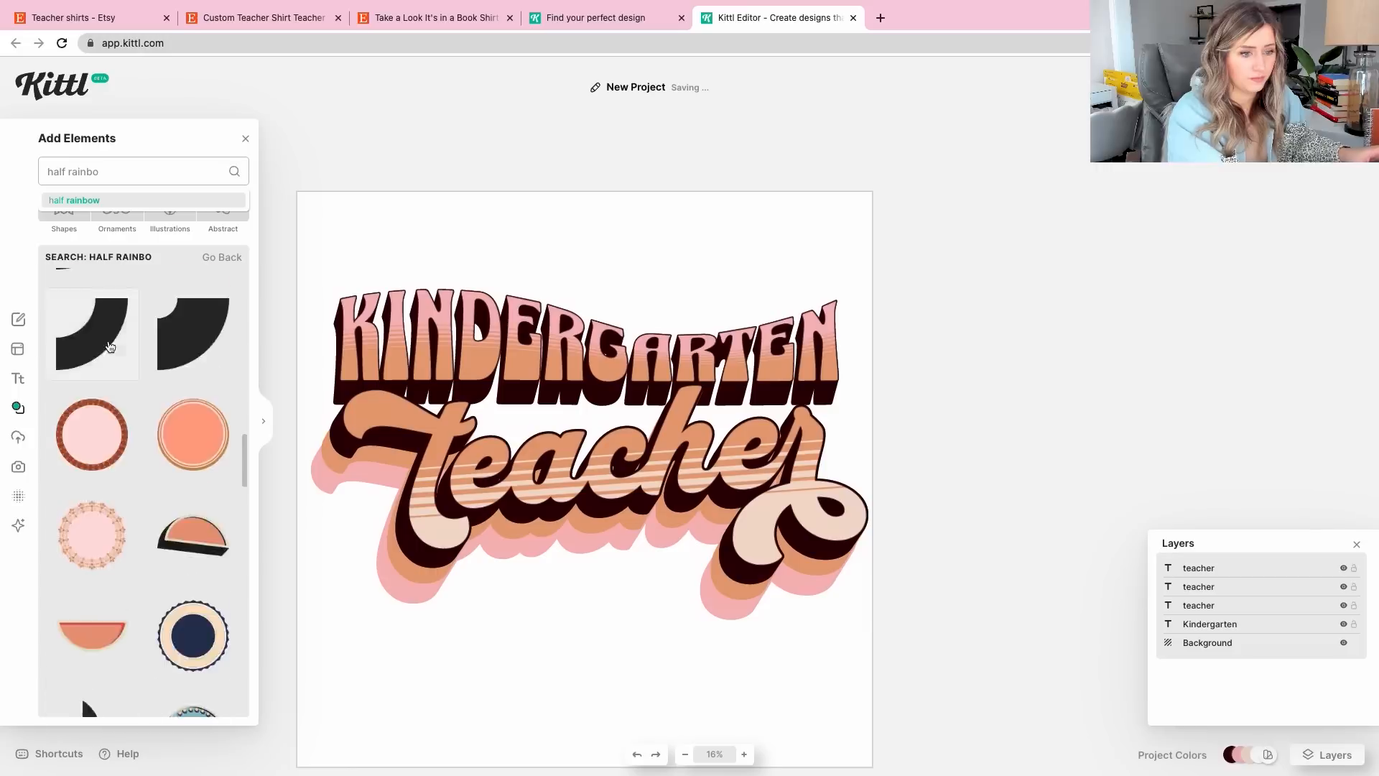
click(121, 200)
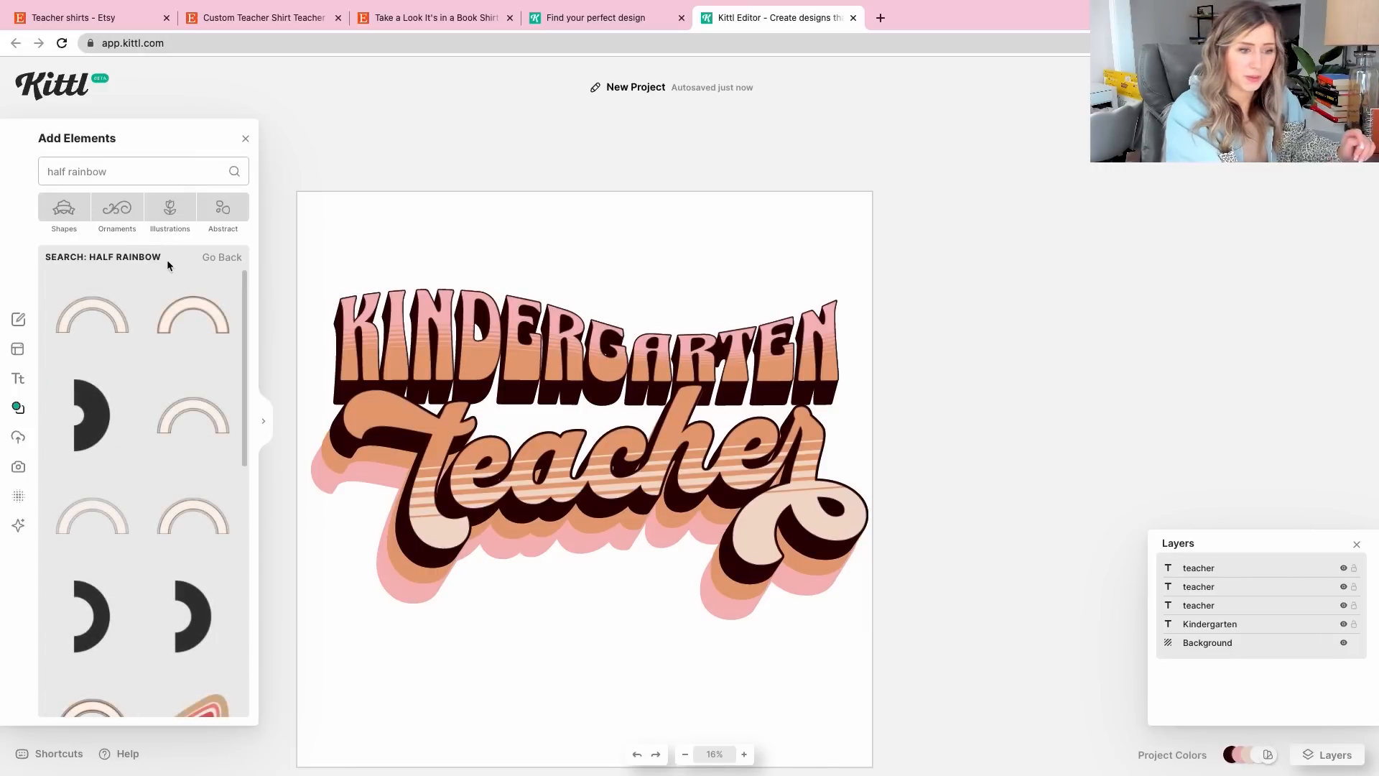
scroll(138, 421, down, 5)
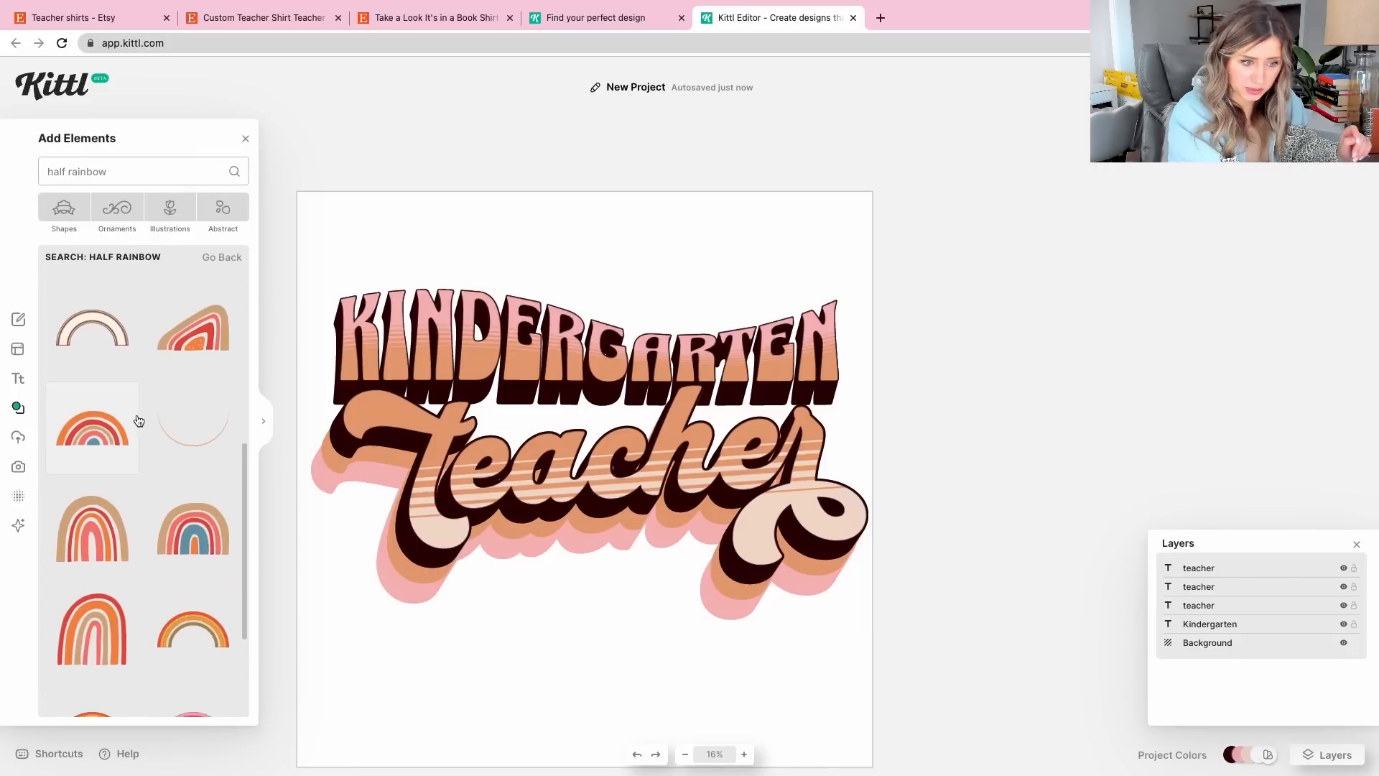
scroll(139, 421, down, 5)
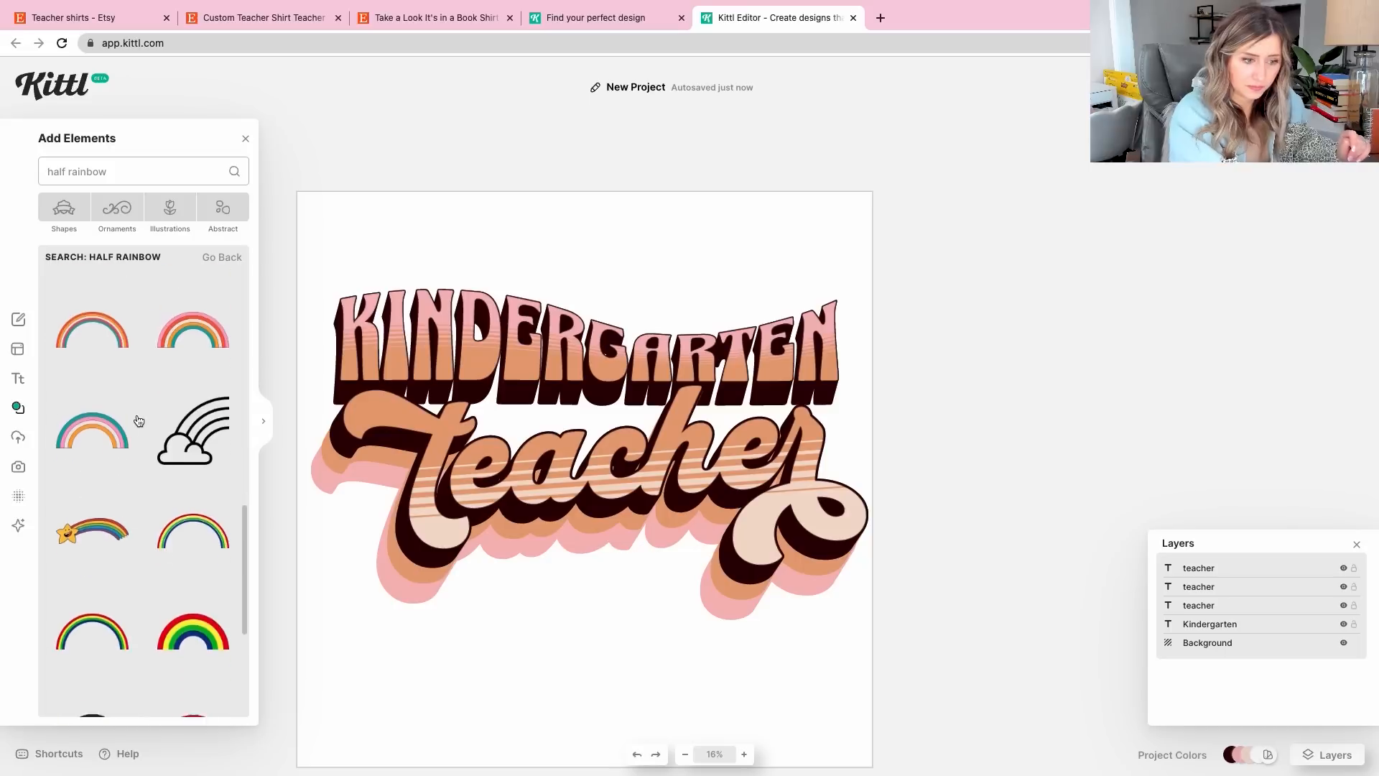
scroll(139, 421, down, 5)
Search the elements library for "gradient" and look through the results for a background graphic
text(half)
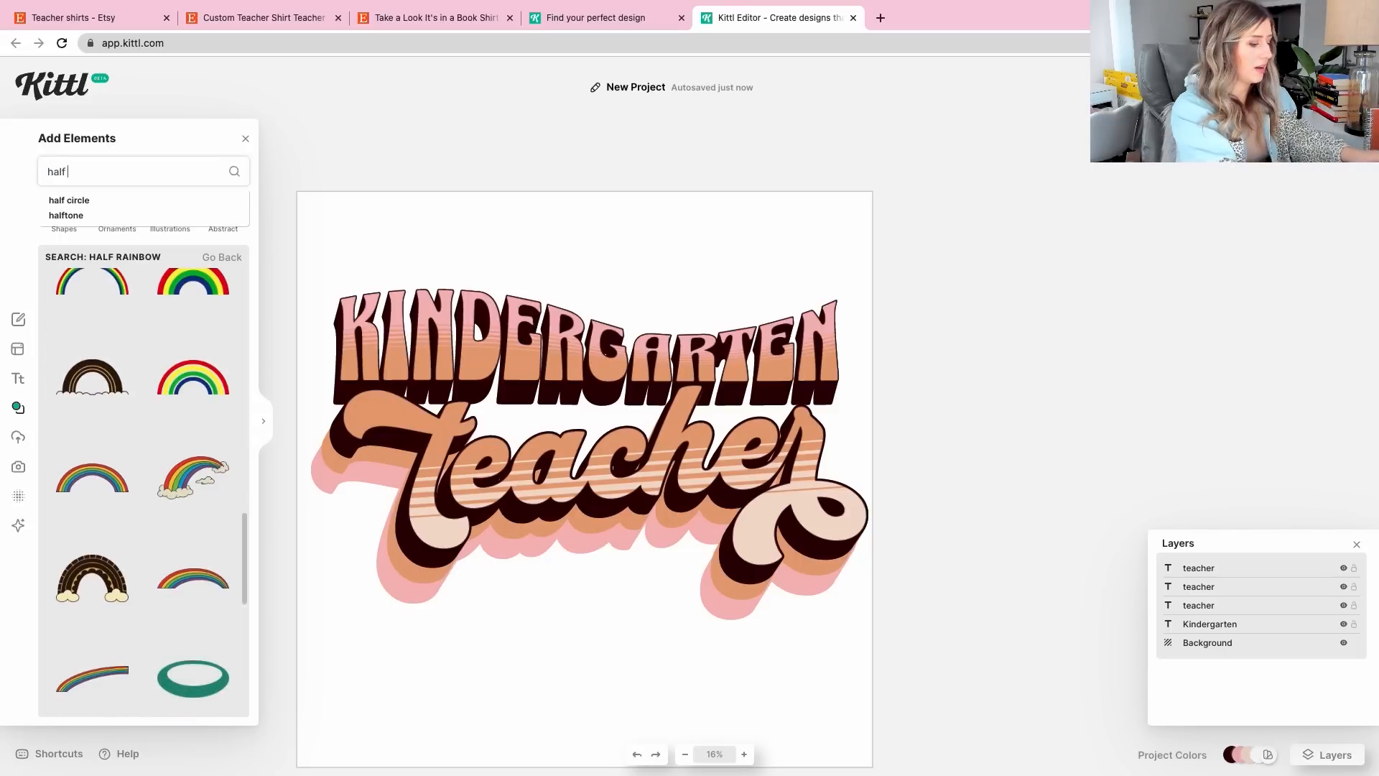
key(BackSpace)
key(BackSpace)
key(BackSpace)
key(BackSpace)
key(BackSpace)
text(gra)
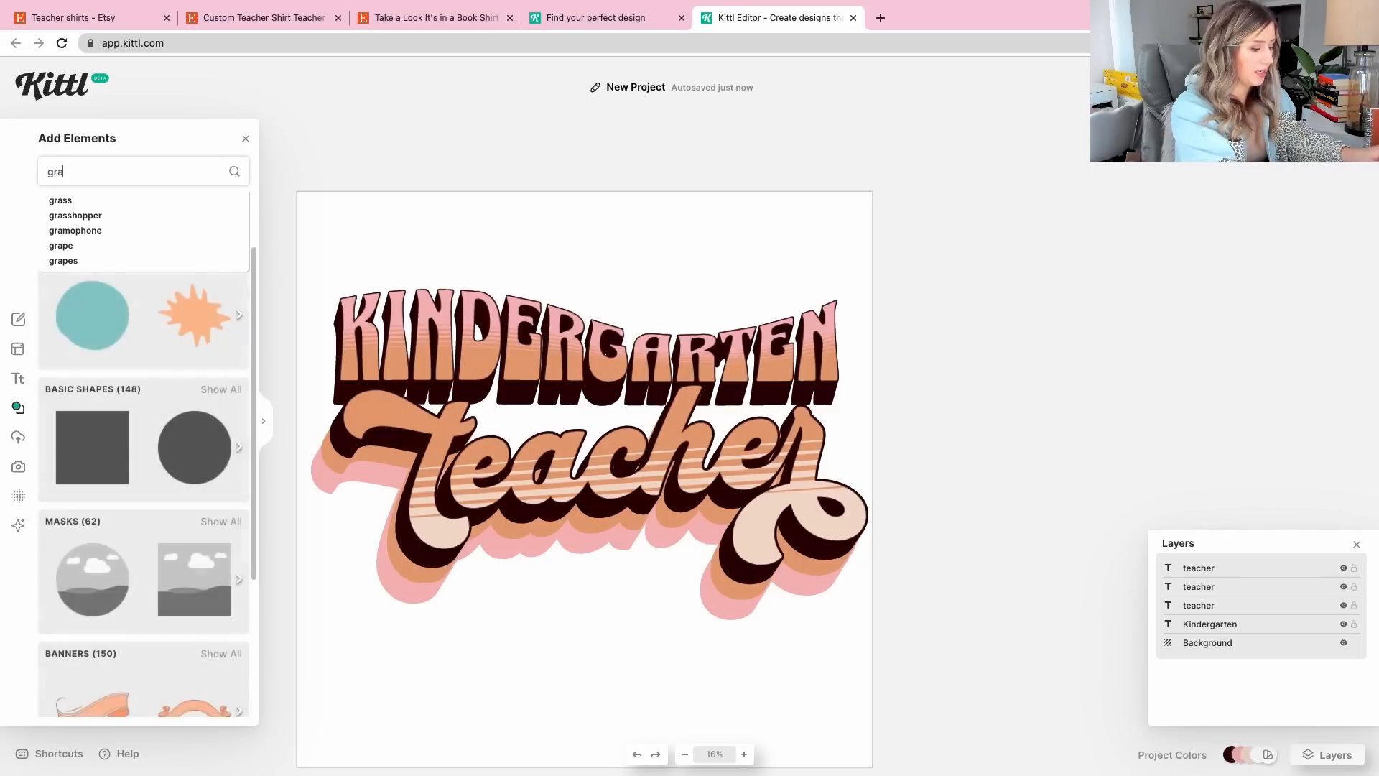
text(dient)
key(Return)
scroll(116, 420, down, 5)
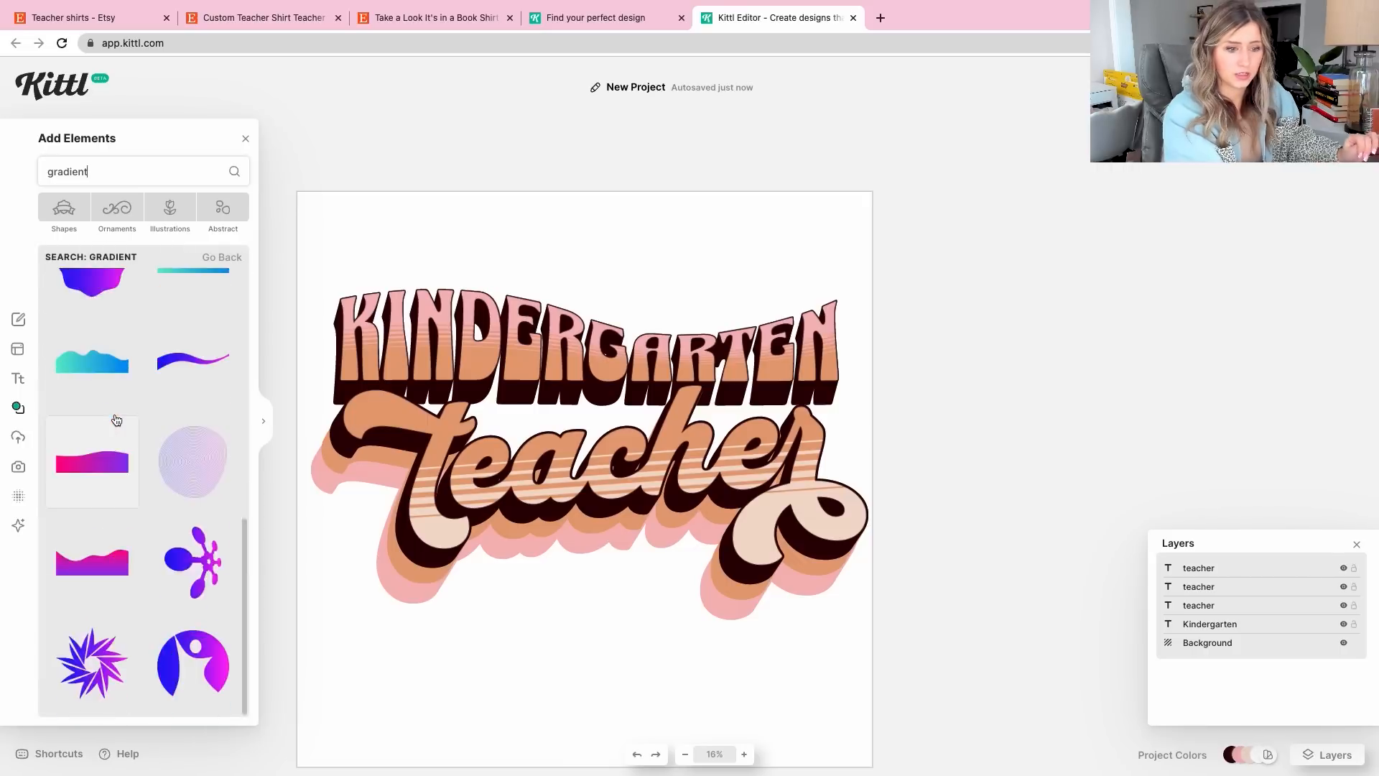
scroll(115, 421, down, 3)
Search the elements for "circle" and add the peach wavy-striped sun and the red striped sun to the design
text(circle)
key(Return)
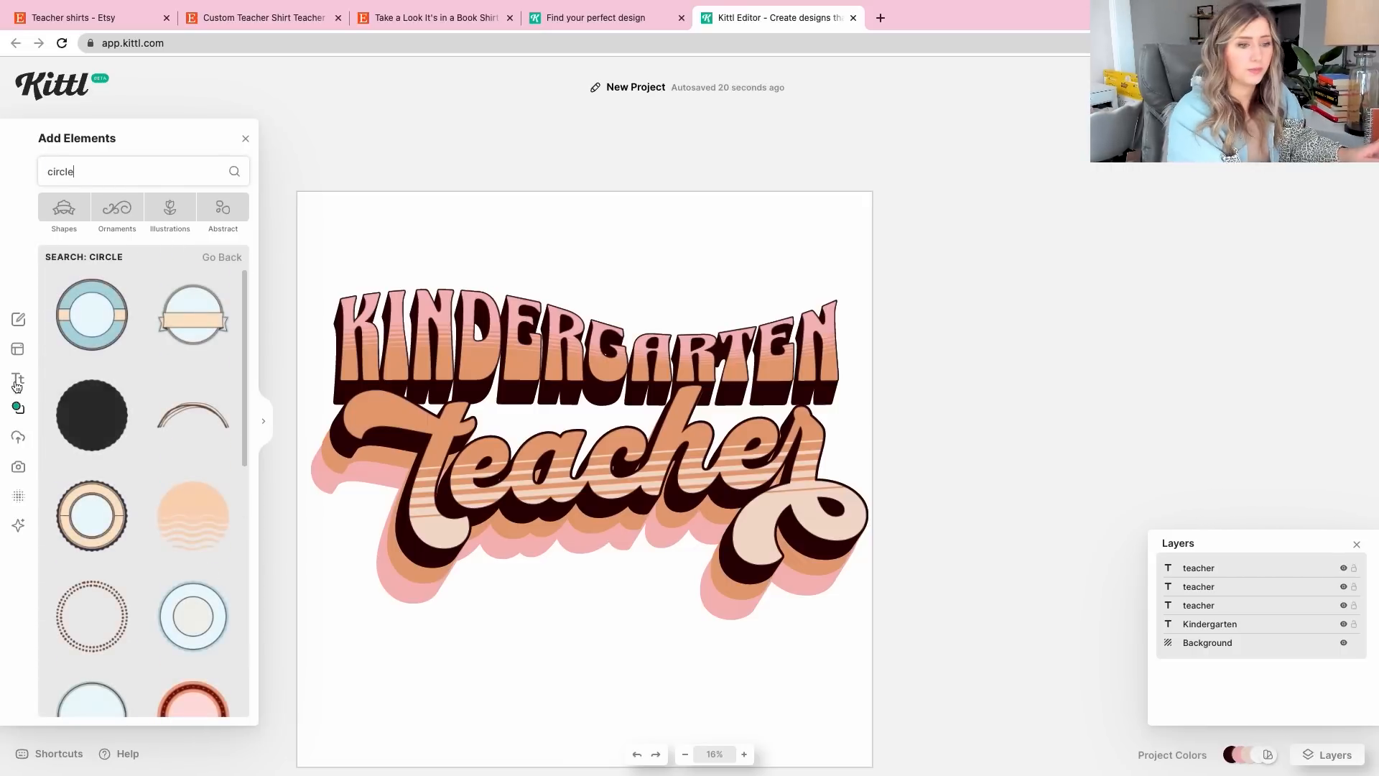
click(205, 500)
scroll(149, 555, down, 10)
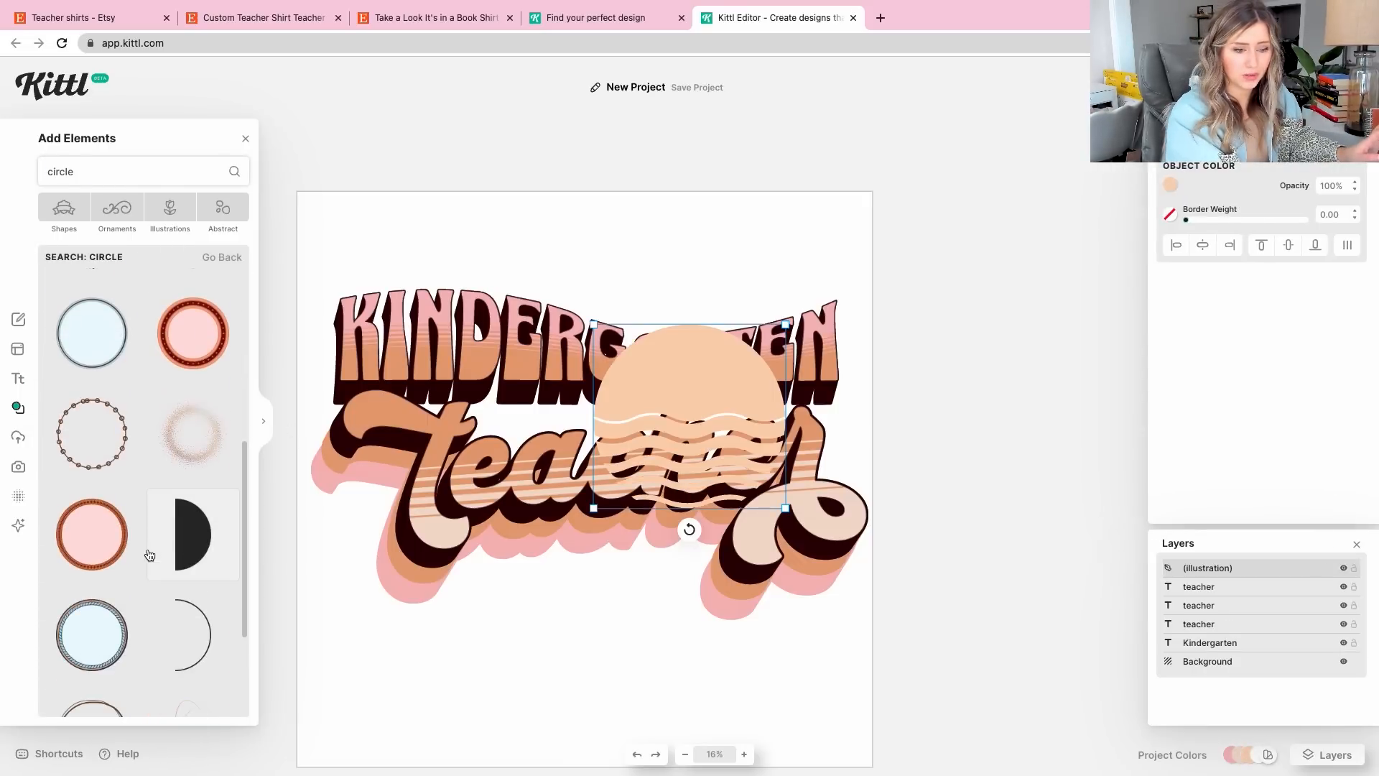
click(200, 428)
scroll(137, 501, down, 10)
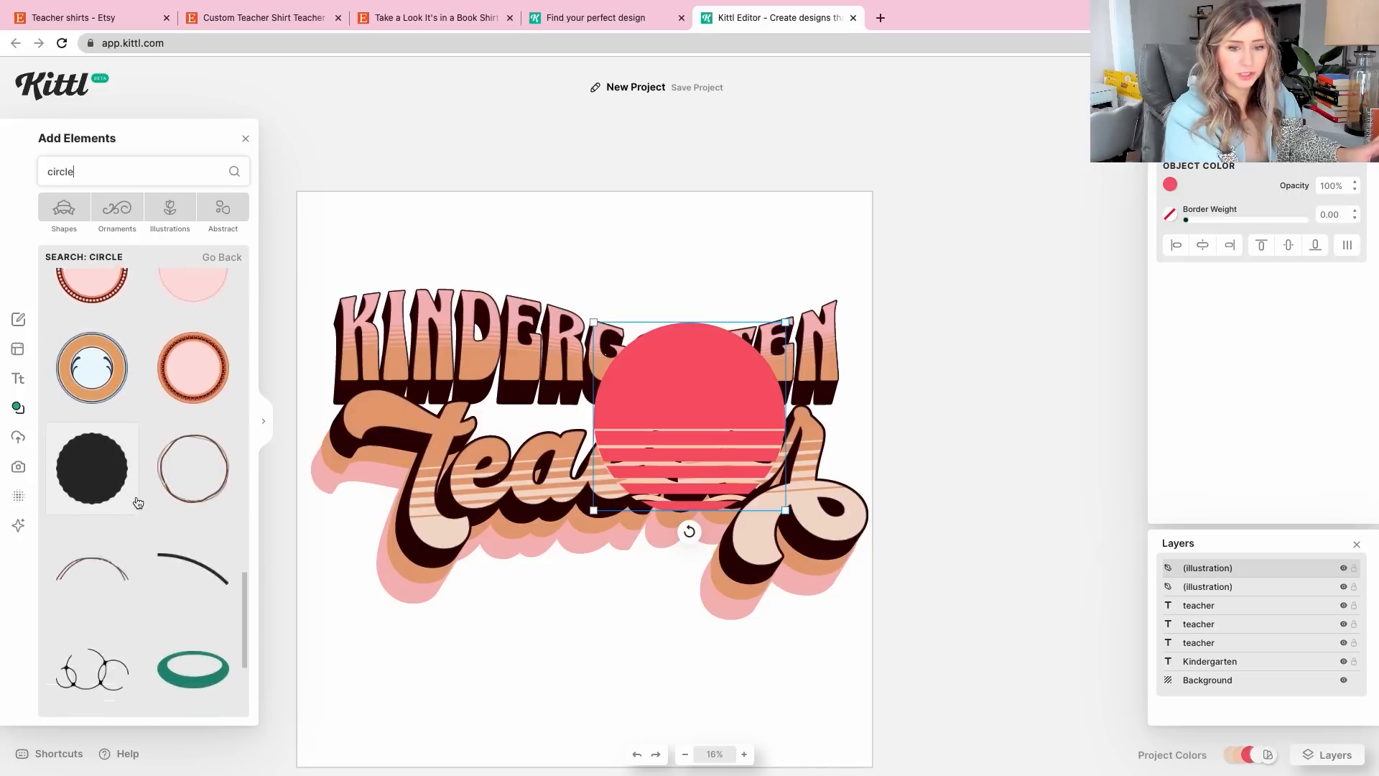
scroll(138, 502, down, 5)
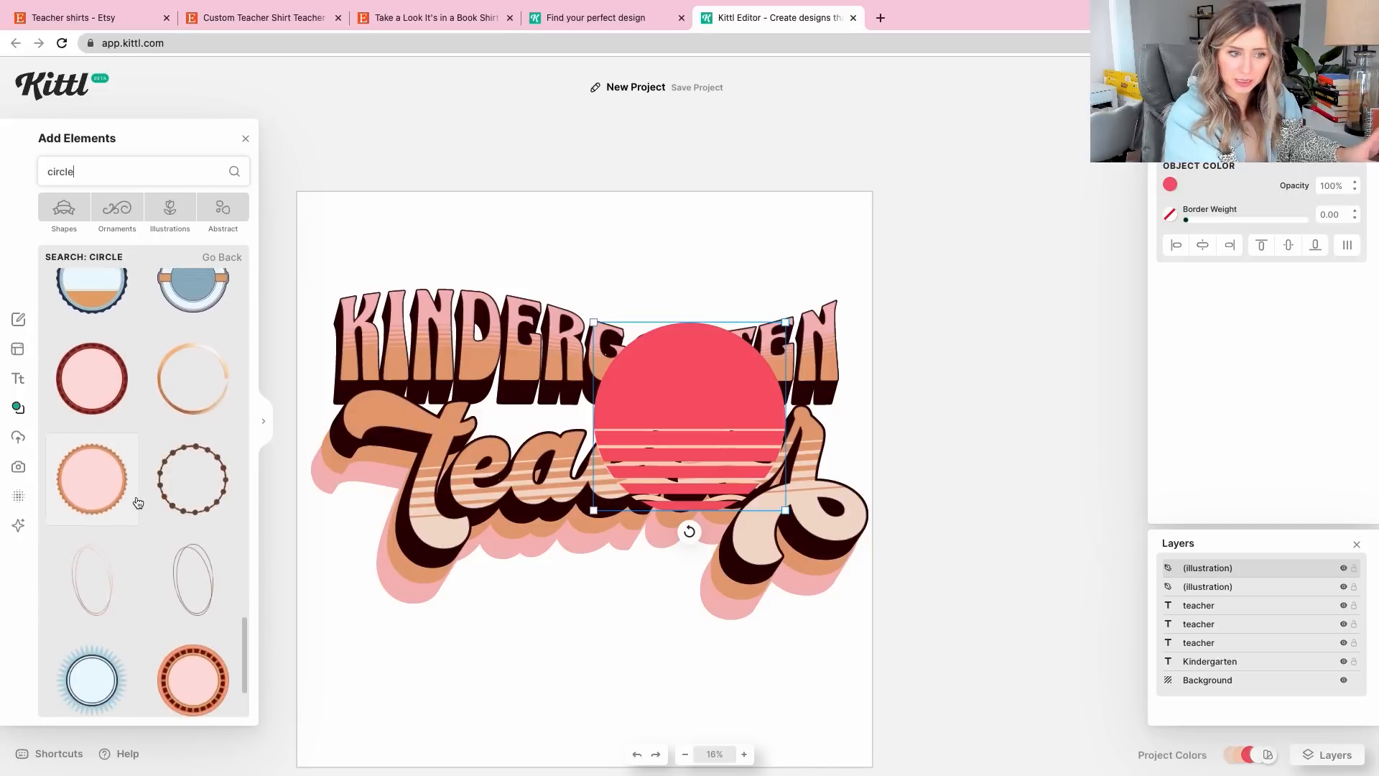
Look further through the "circle" elements and search for "half circle" to find a retro background shape
scroll(138, 502, down, 8)
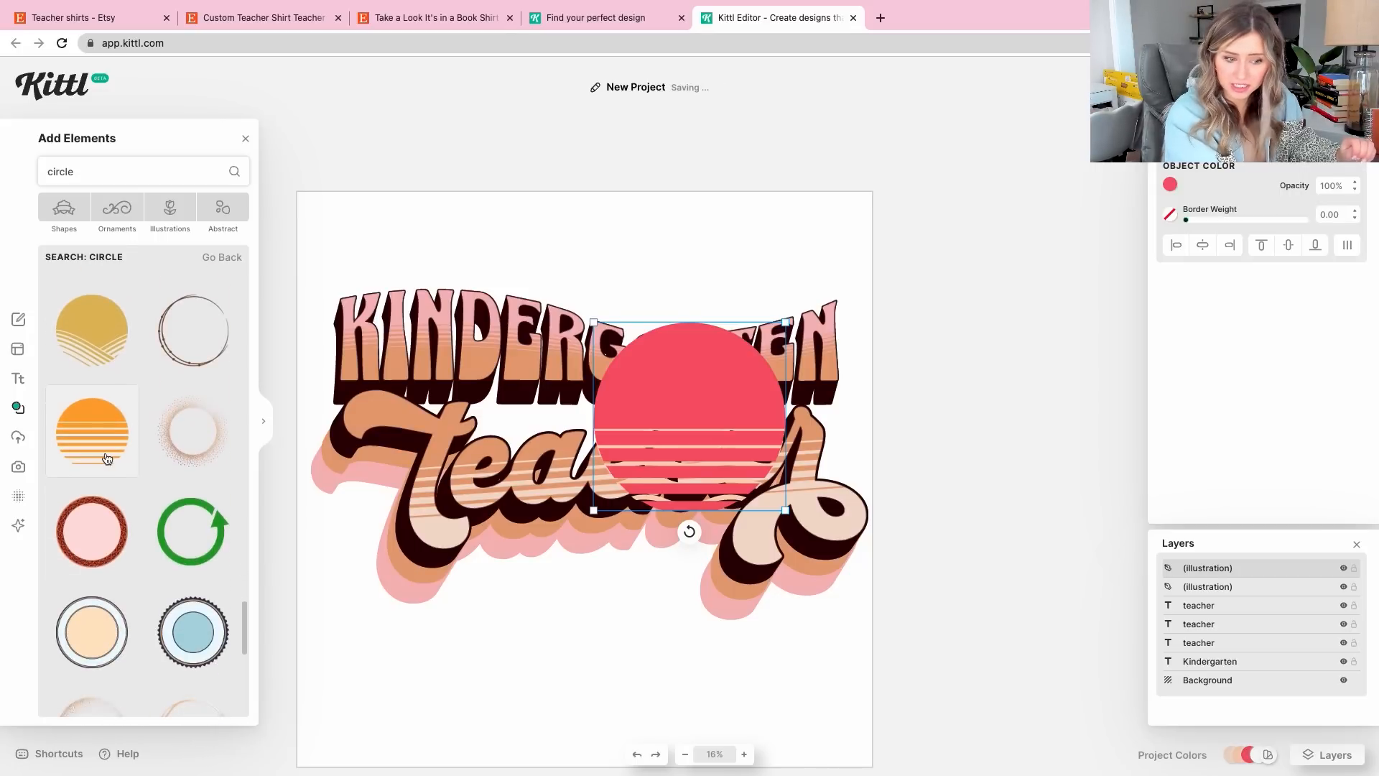
scroll(107, 459, down, 6)
scroll(107, 459, down, 6)
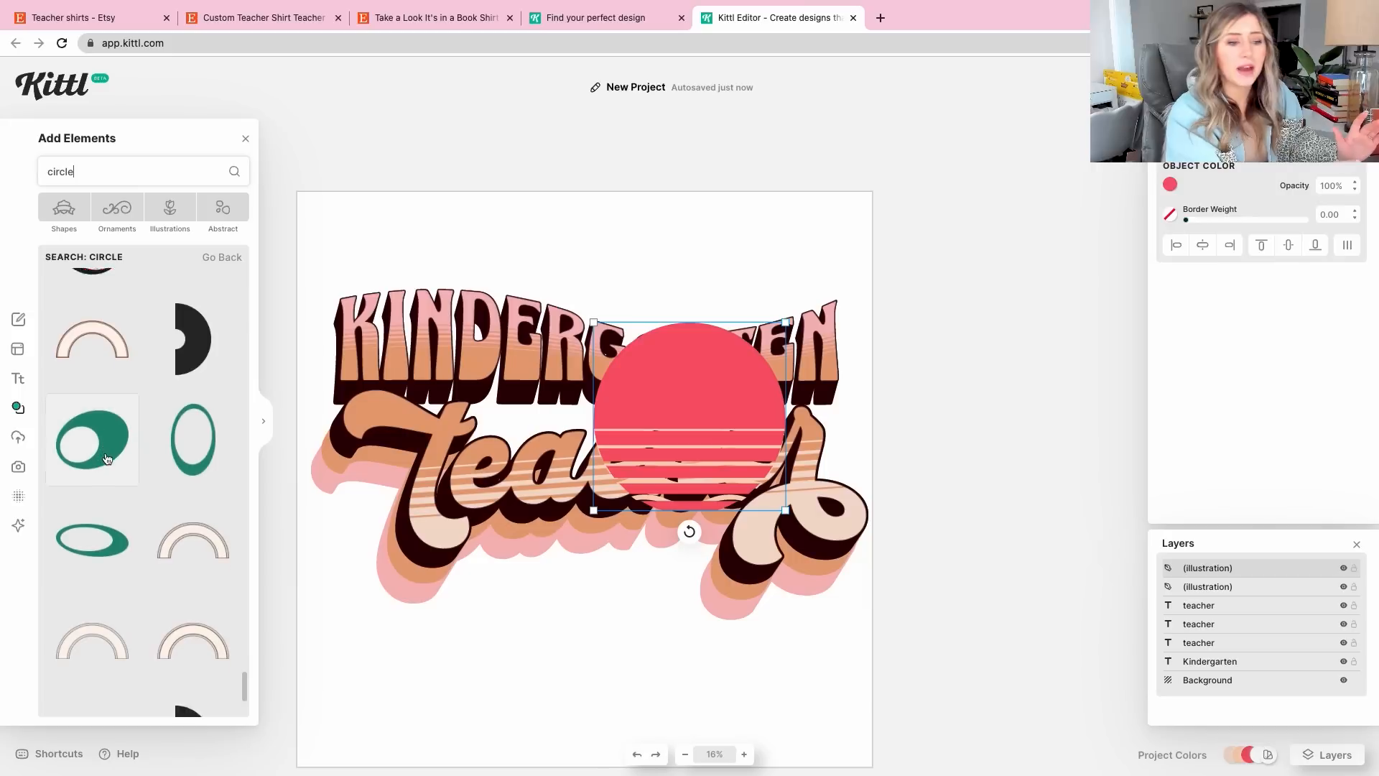
scroll(106, 459, down, 5)
scroll(106, 458, down, 8)
scroll(106, 459, down, 1)
scroll(106, 458, down, 10)
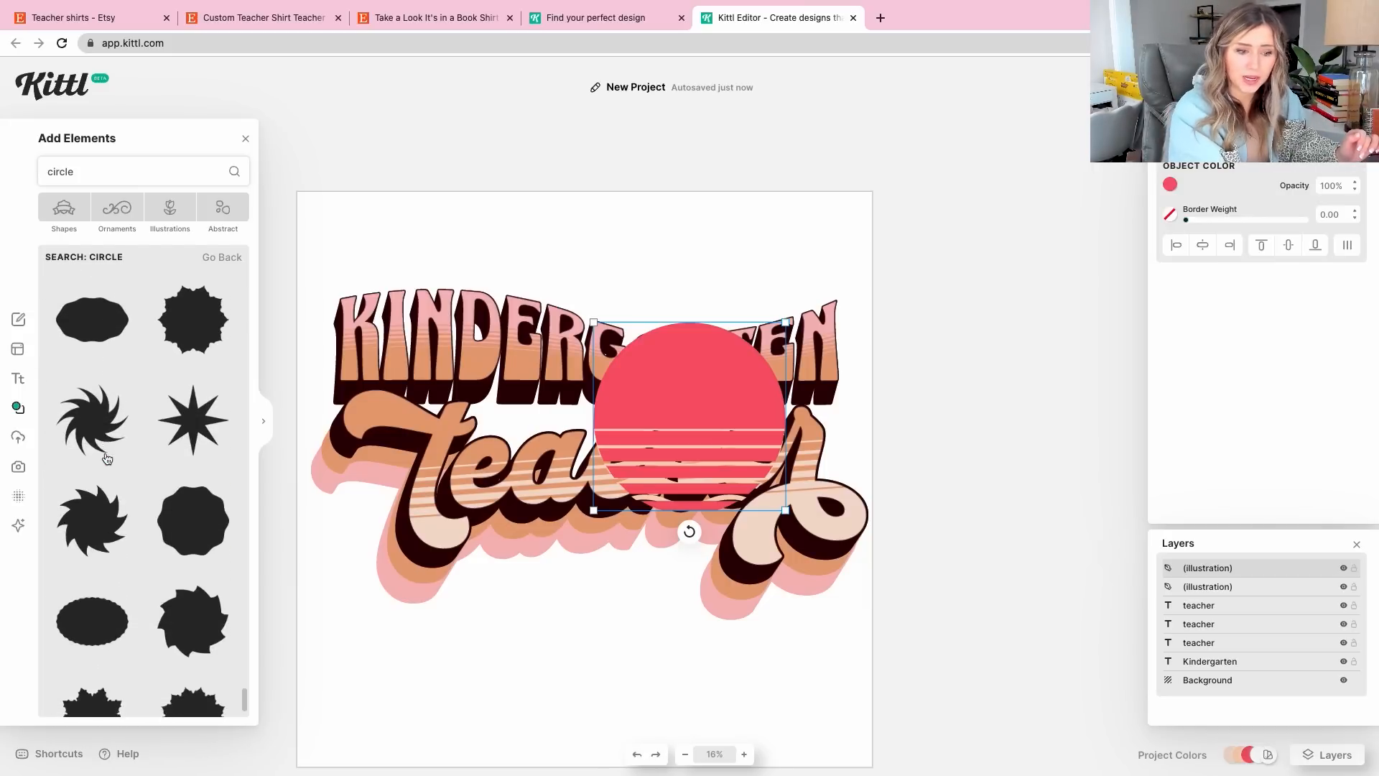
scroll(106, 458, down, 6)
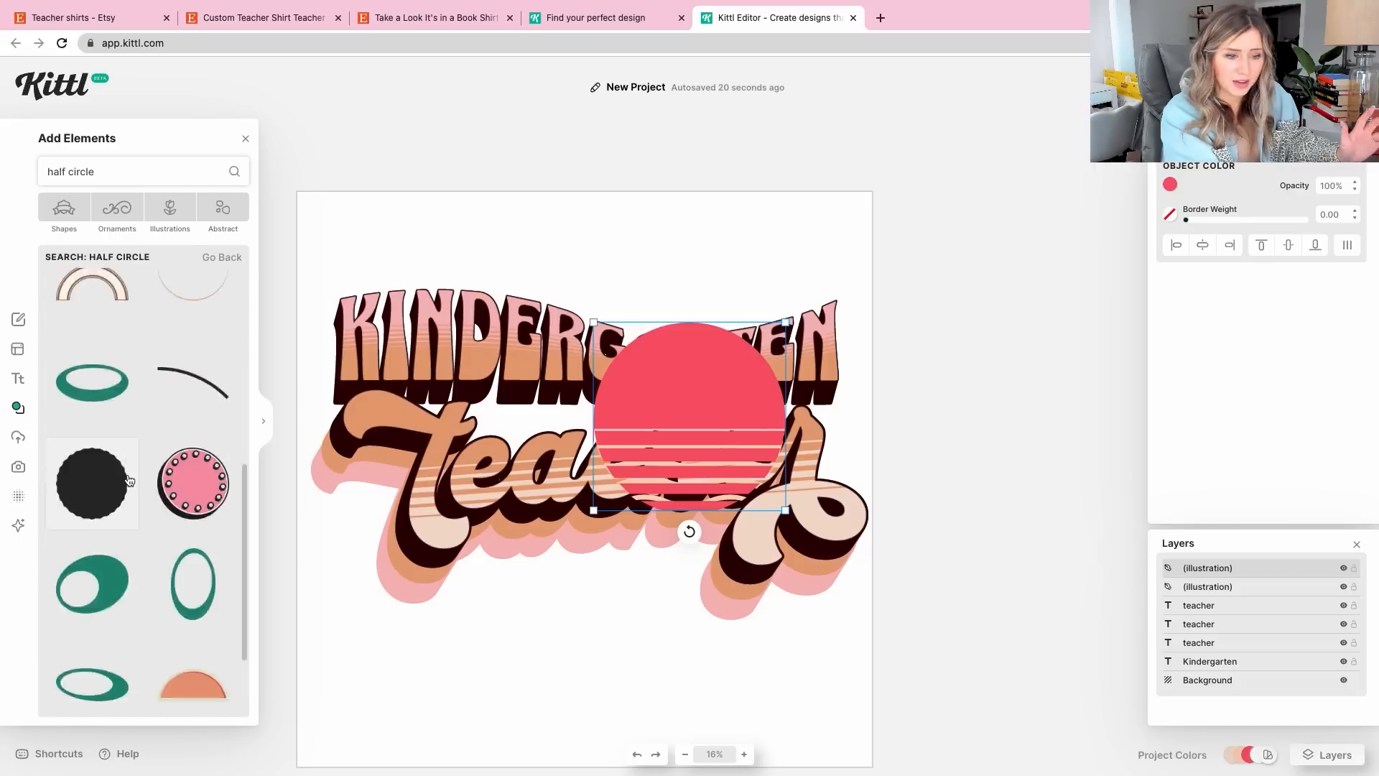
scroll(129, 480, down, 5)
scroll(129, 480, down, 5)
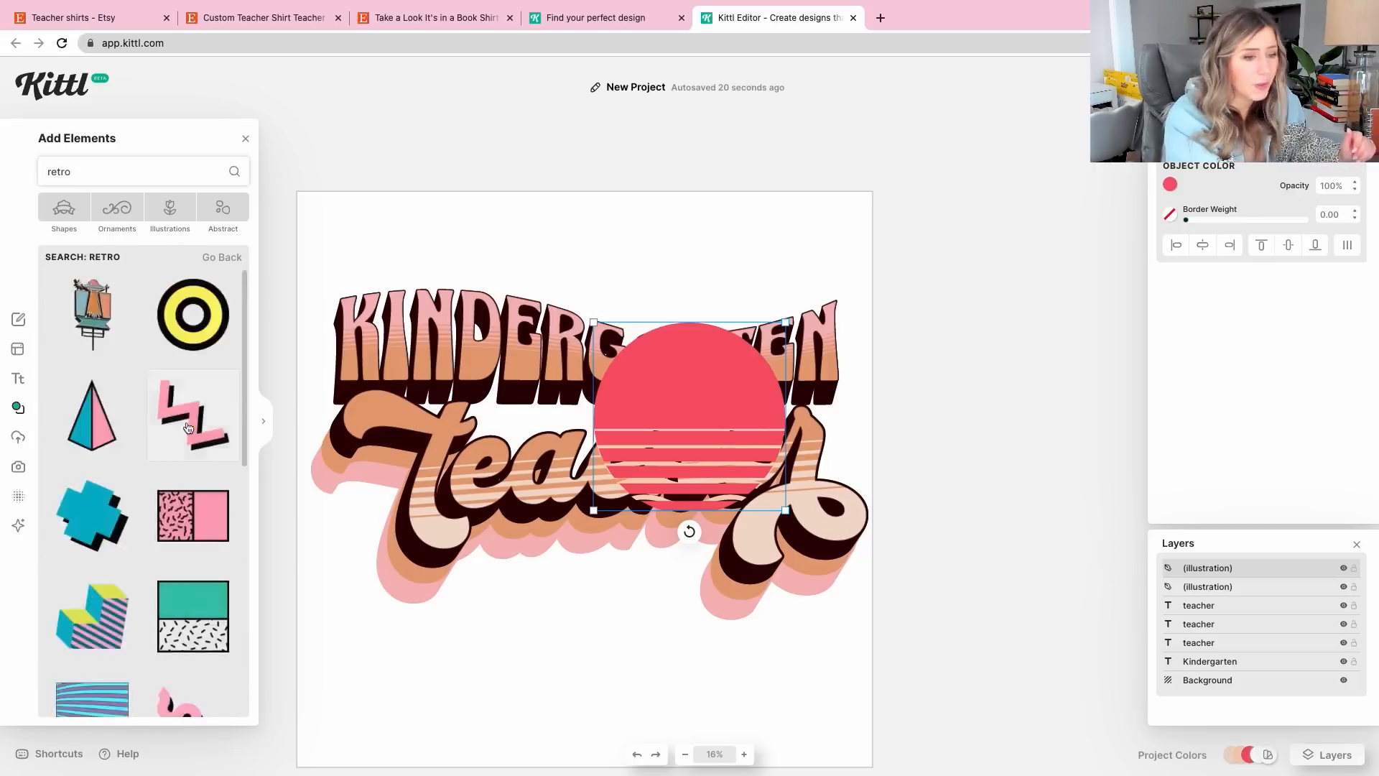
Search the elements for "retro" and "retro circle" and add the rounded red, orange and blue striped sun to the design
scroll(188, 469, down, 8)
click(188, 469)
scroll(188, 469, down, 5)
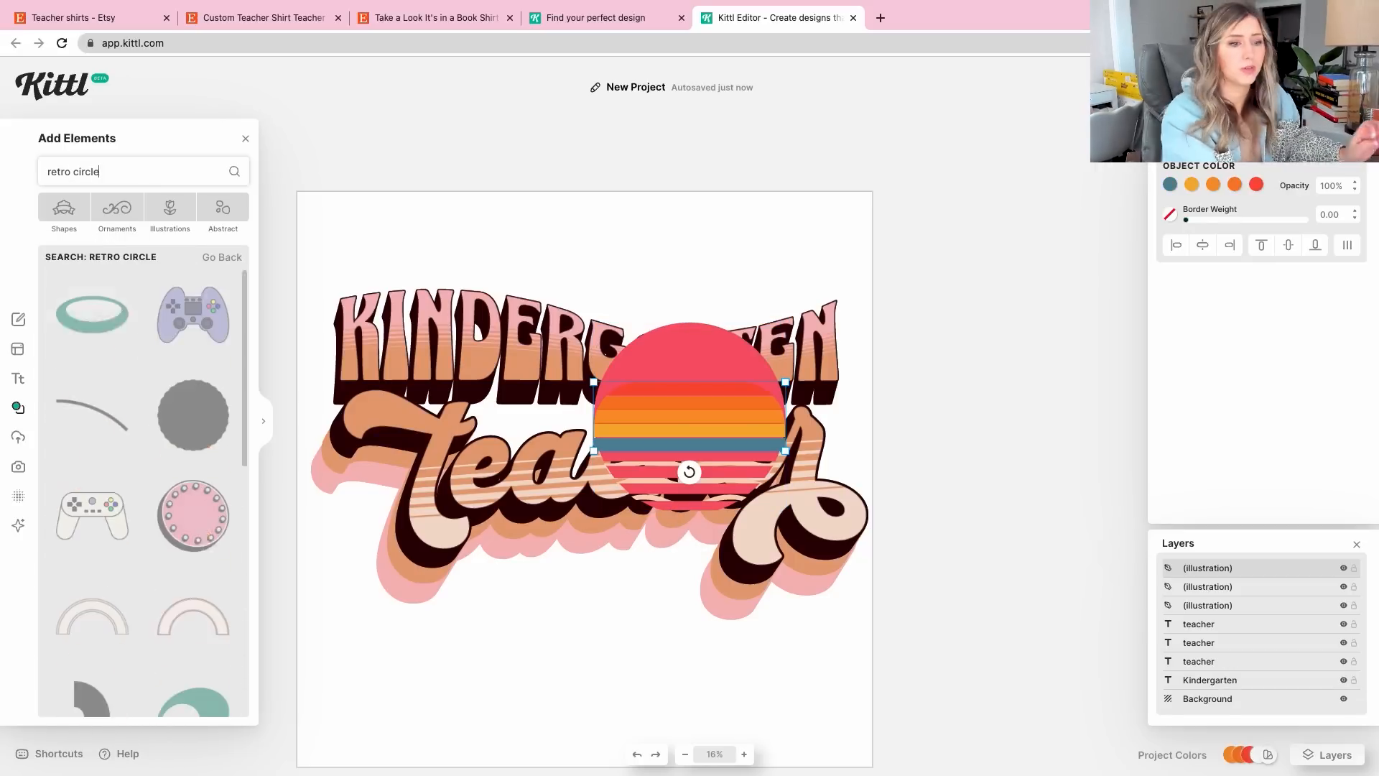
scroll(138, 362, down, 5)
scroll(138, 363, down, 10)
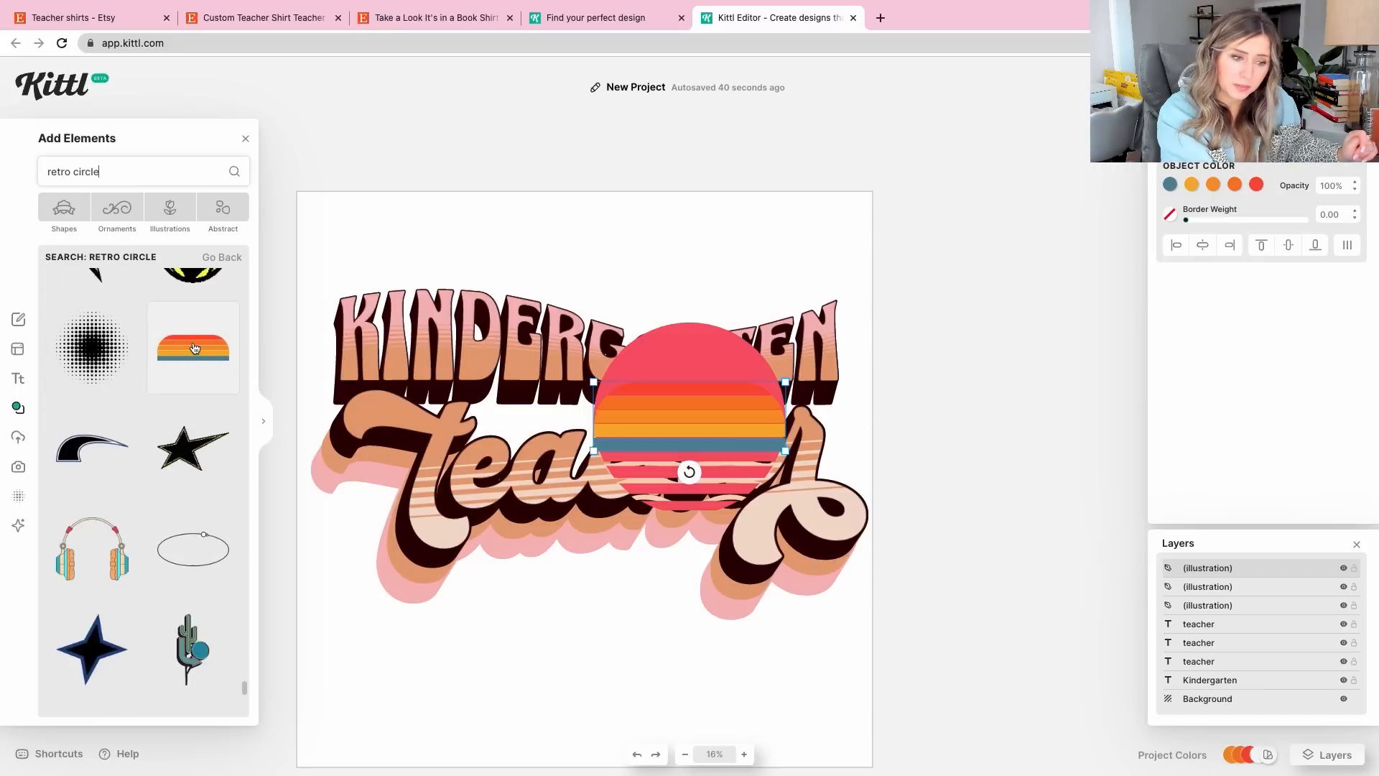
scroll(194, 349, down, 15)
scroll(194, 348, down, 15)
click(194, 346)
scroll(191, 352, down, 15)
scroll(189, 356, down, 10)
Search the elements for "groovy", add the multicolored swirl square to the design and browse all the shapes
key(super+a)
text(groovy)
key(Return)
click(212, 261)
scroll(101, 462, down, 20)
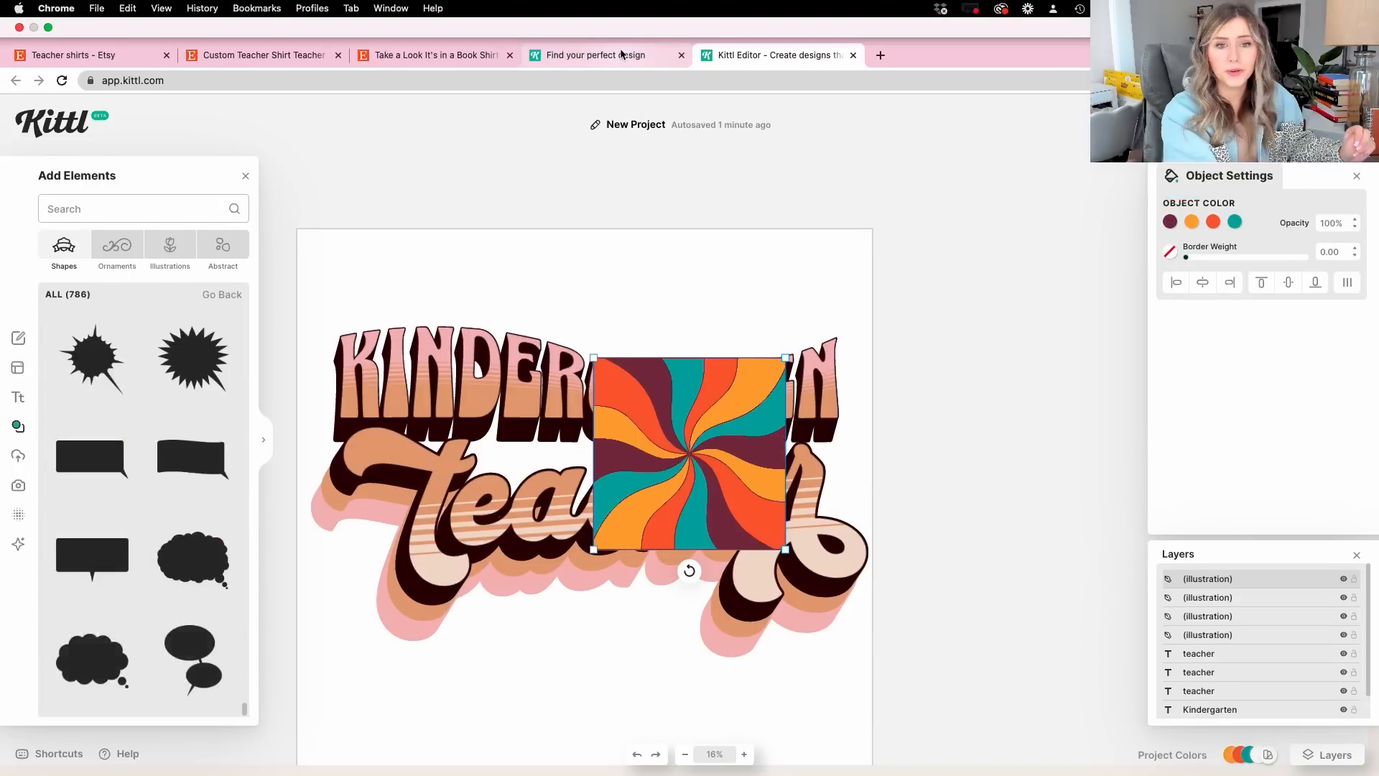
Open the "Enjoy Sunshine" T-shirt template from the template gallery and ungroup its rainbow
click(624, 17)
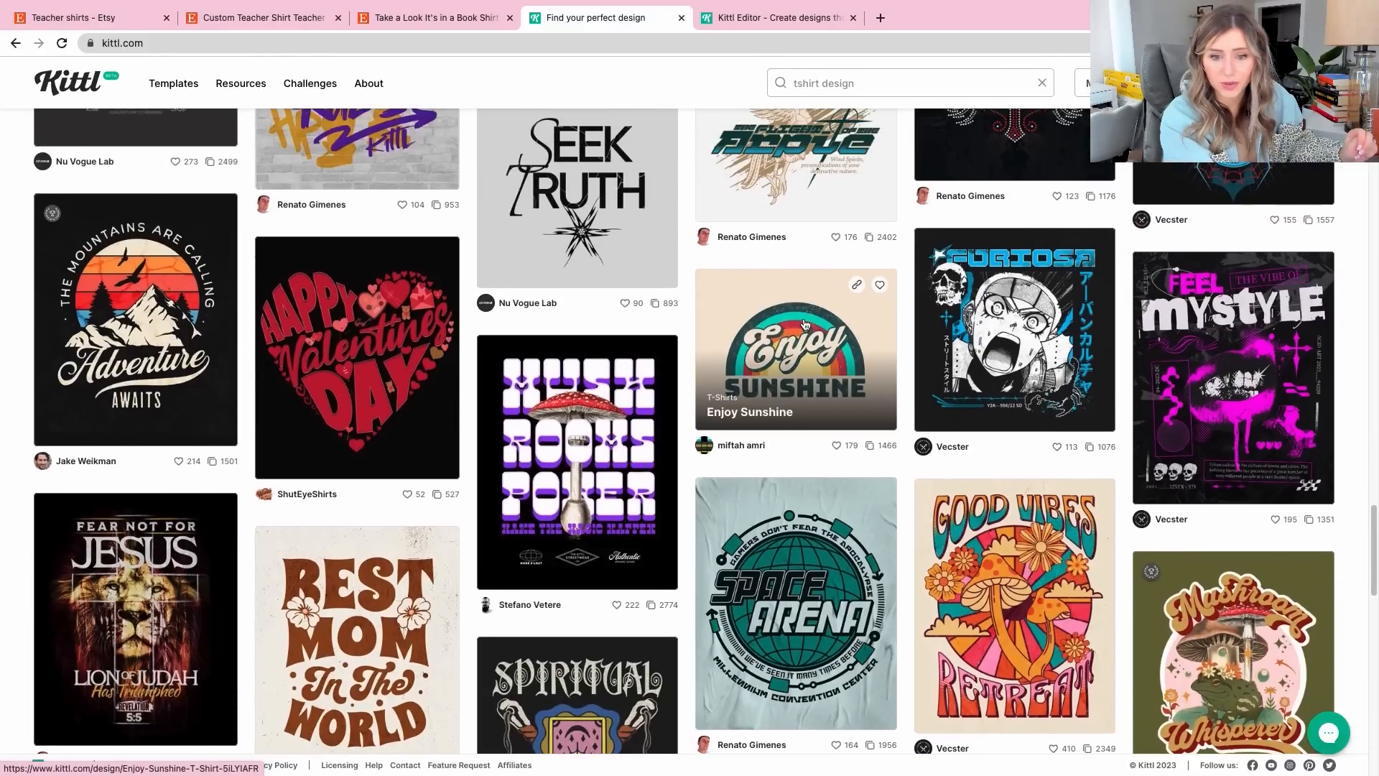
click(804, 324)
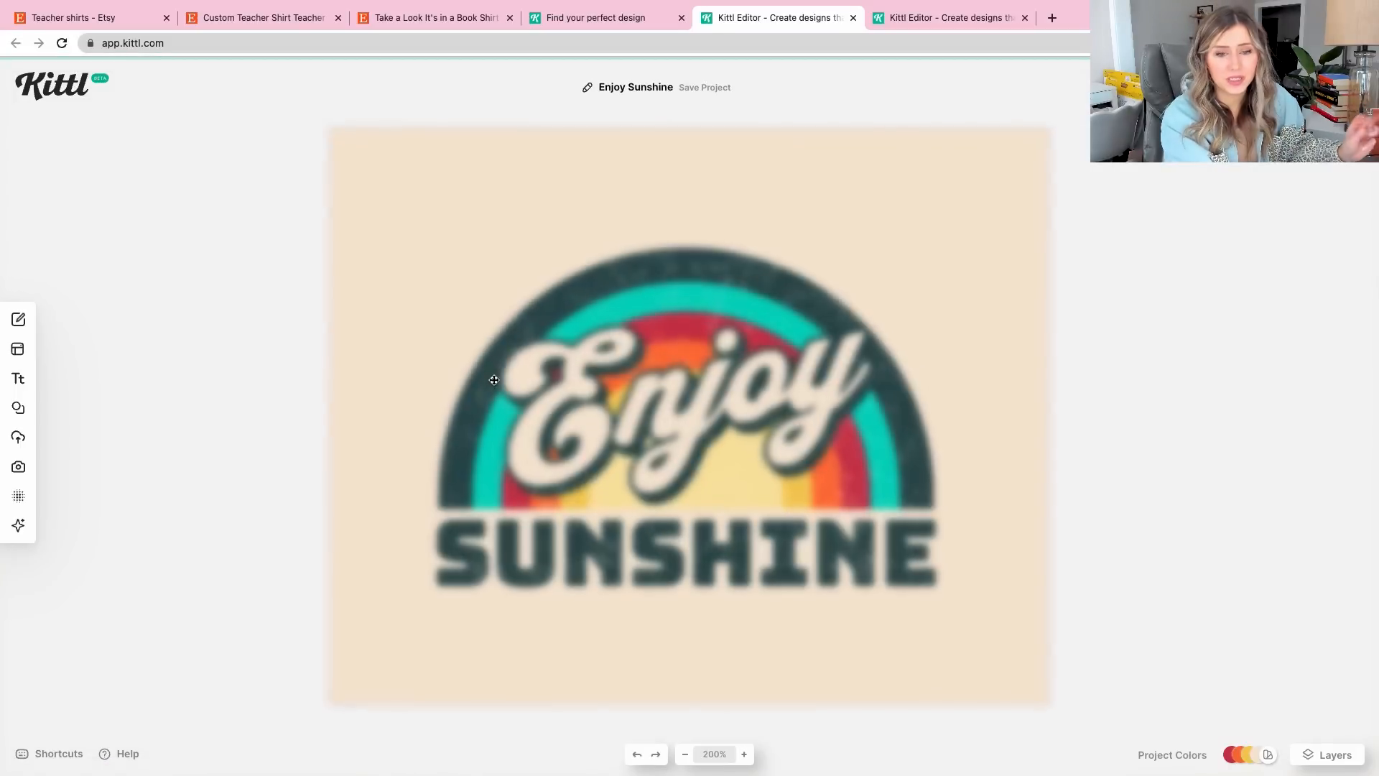
click(698, 287)
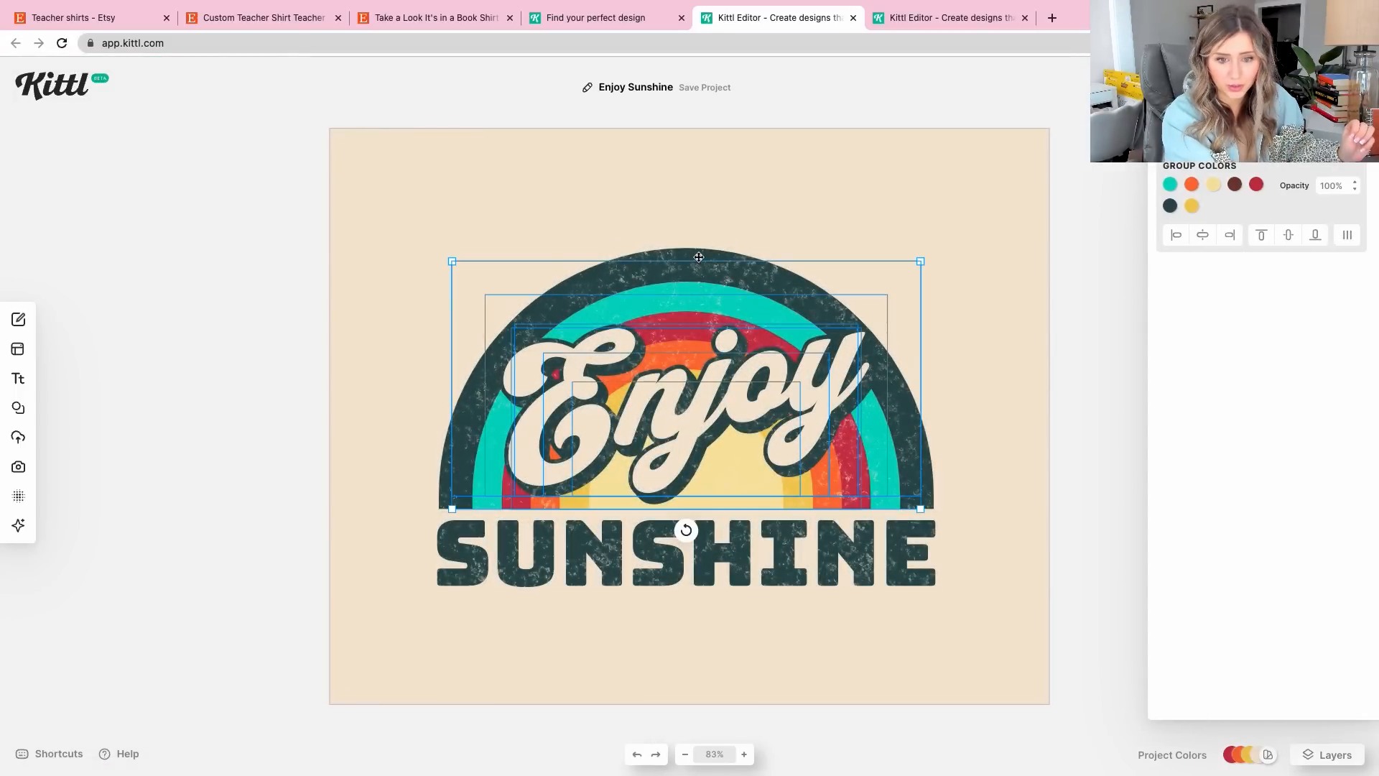
right_click(699, 257)
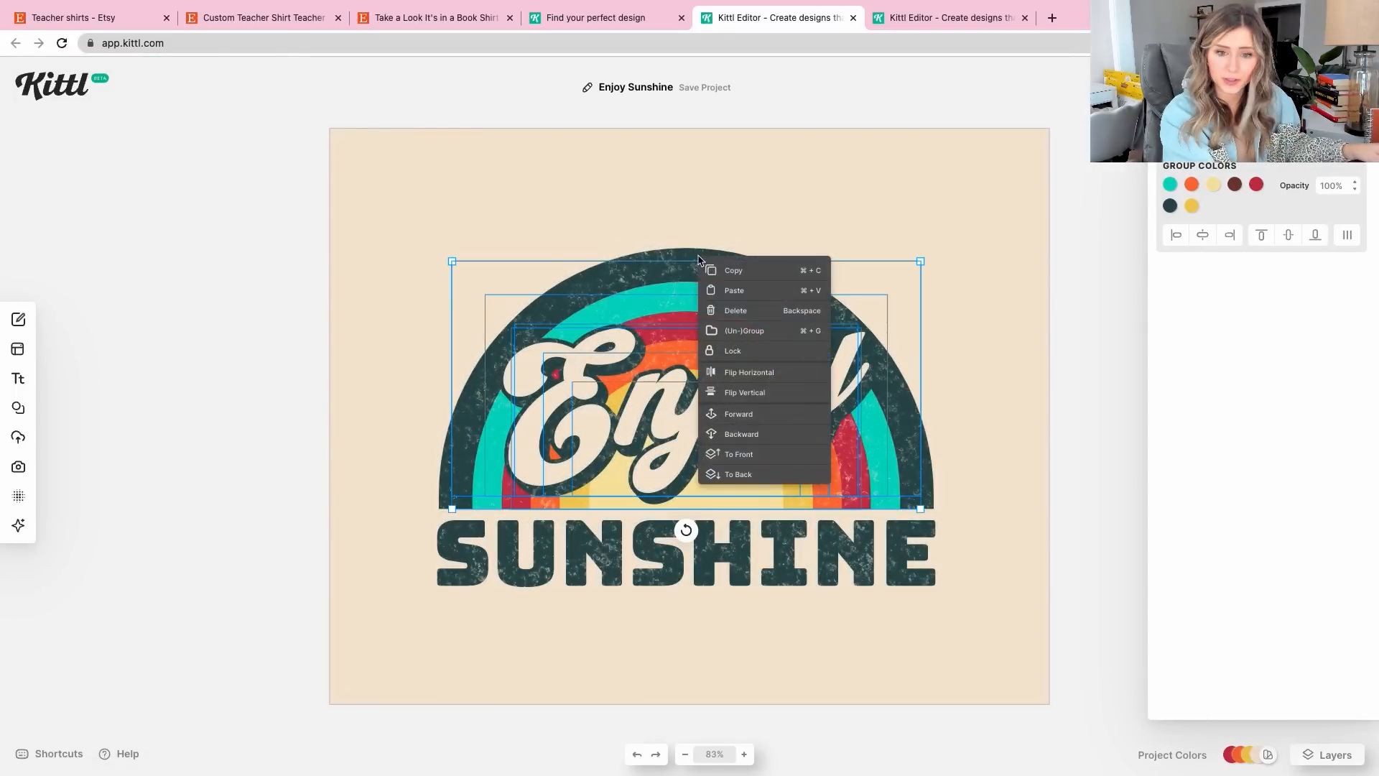
click(786, 328)
Copy the template's dark, aqua and red arches and light yellow half circle, and paste them into the Kindergarten teacher project
click(695, 256)
mouse_move(714, 286)
mouse_down()
mouse_move(715, 238)
mouse_move(715, 290)
mouse_up()
click(882, 496)
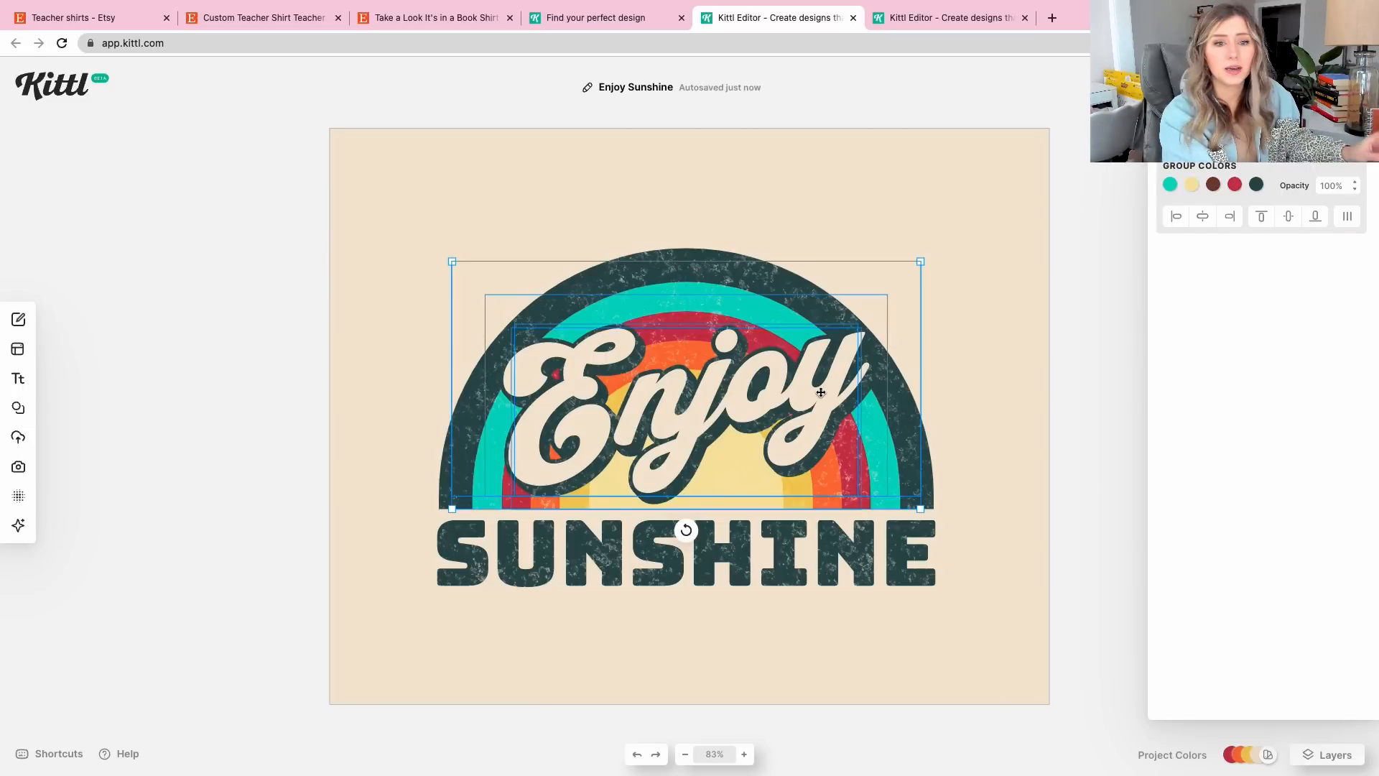
click(918, 23)
key(ctrl+v)
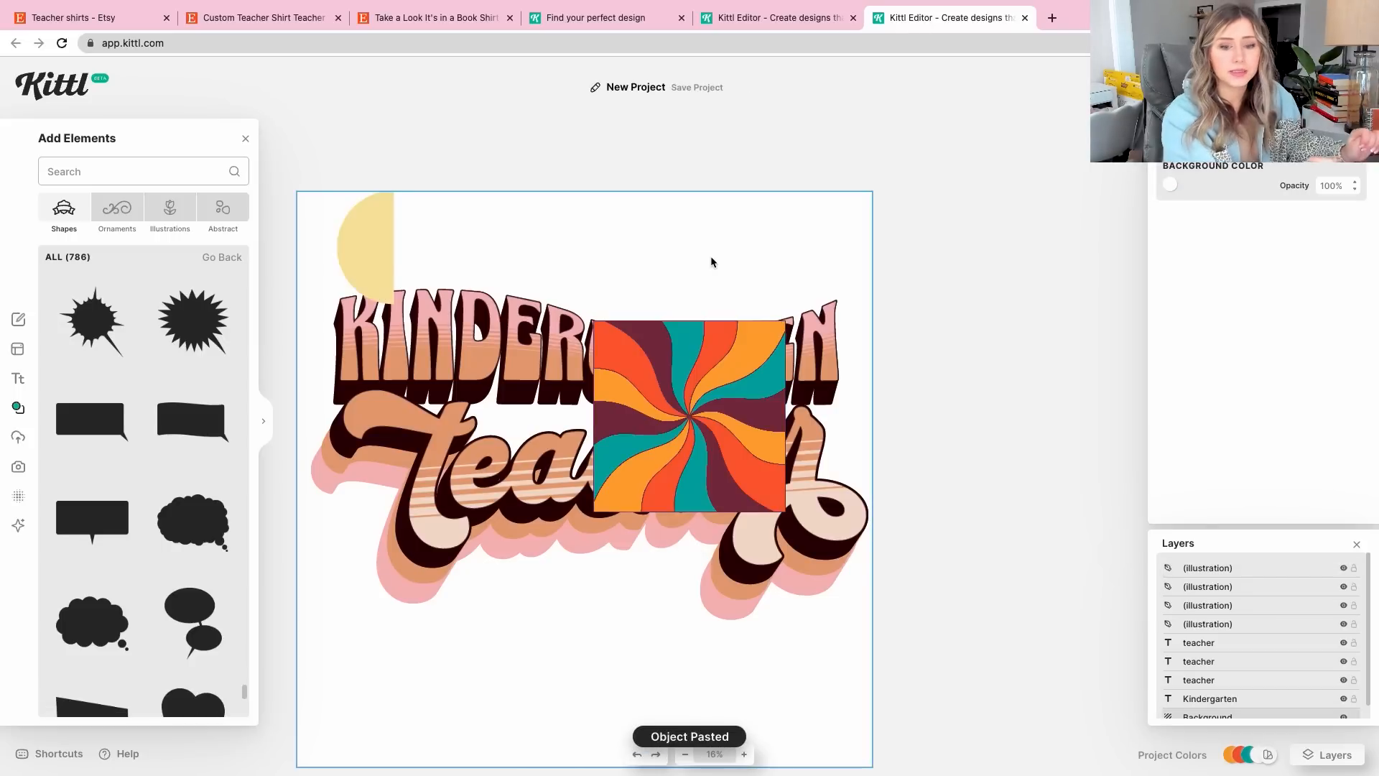
Delete the swirl square, the red and peach striped suns, and the rounded multicolored striped sun from the design
click(682, 337)
key(Delete)
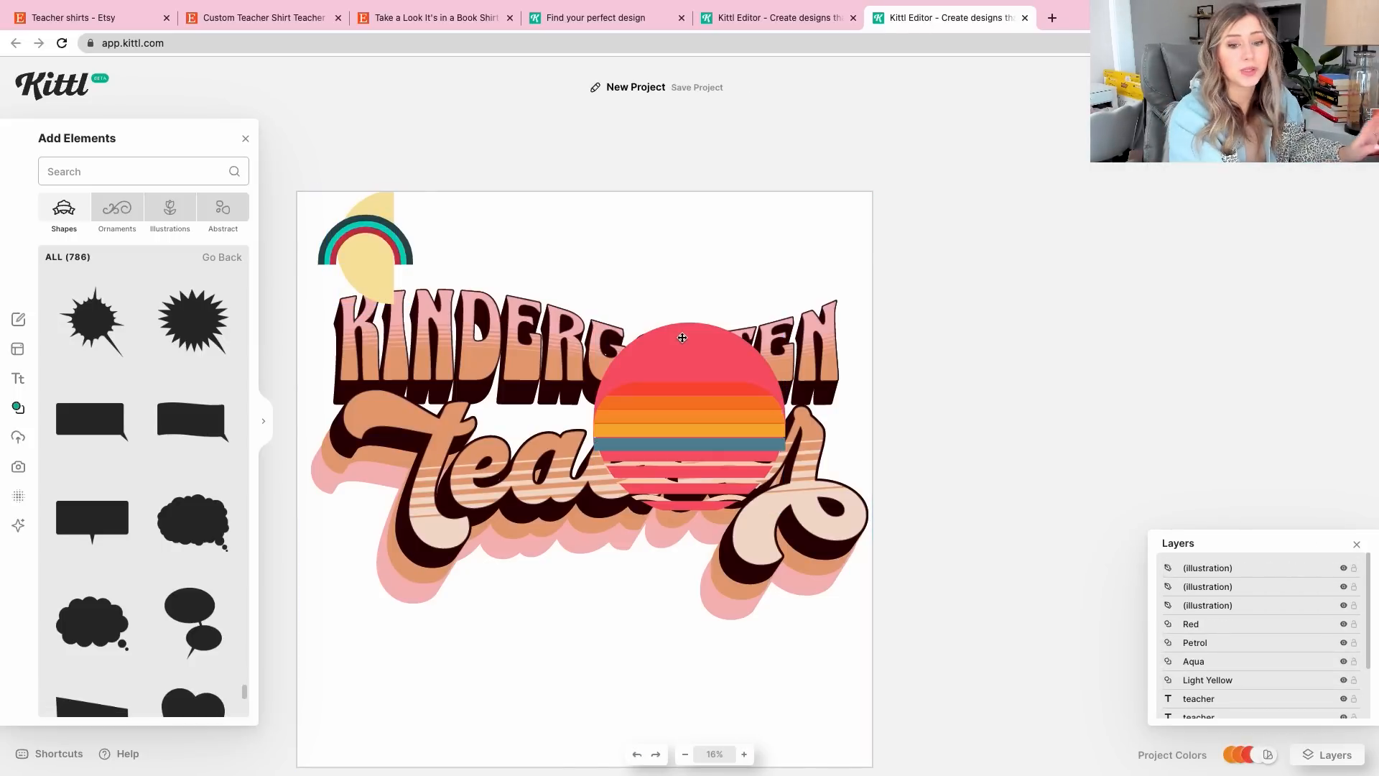
click(684, 345)
key(Delete)
click(688, 358)
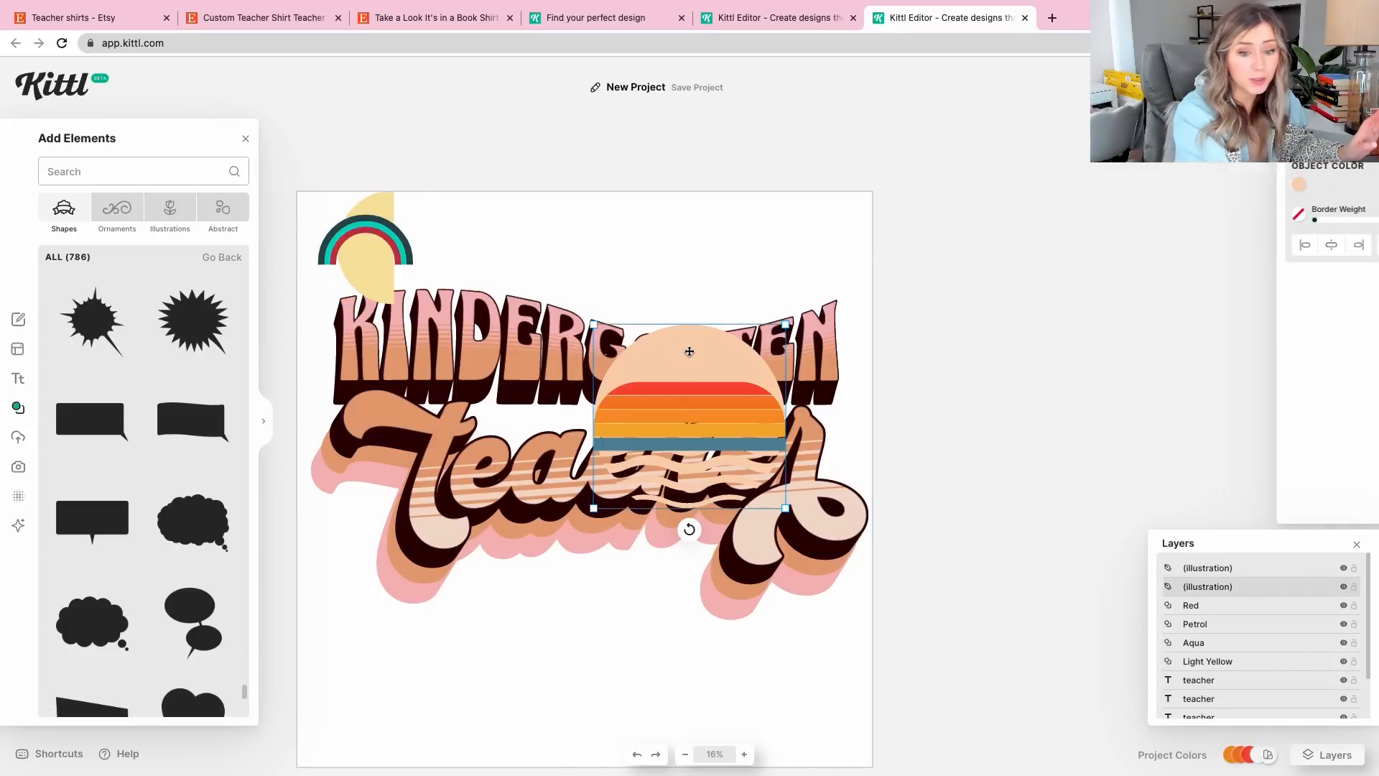
key(Delete)
click(706, 399)
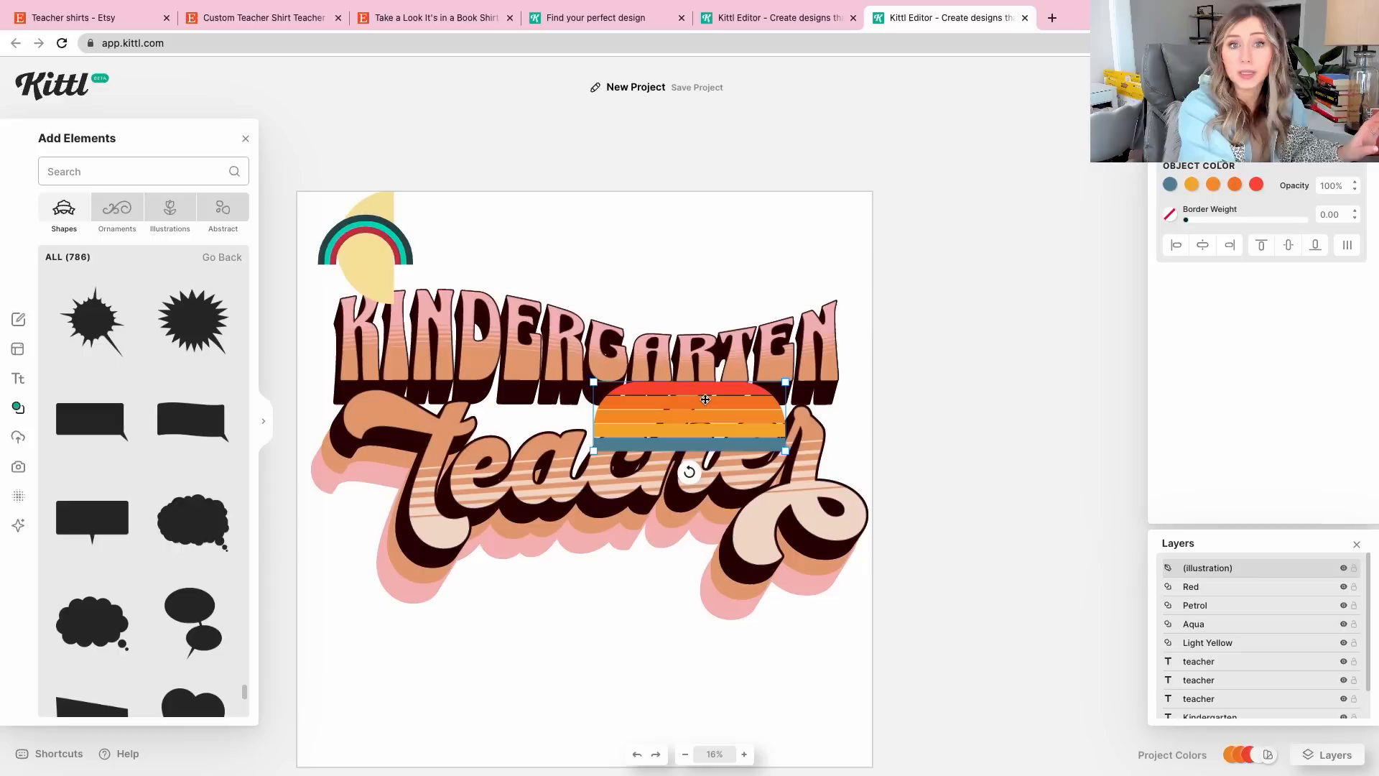
key(Delete)
Rotate the light yellow half circle a quarter turn so its flat side faces down, and shrink it to fit inside the arches
click(362, 281)
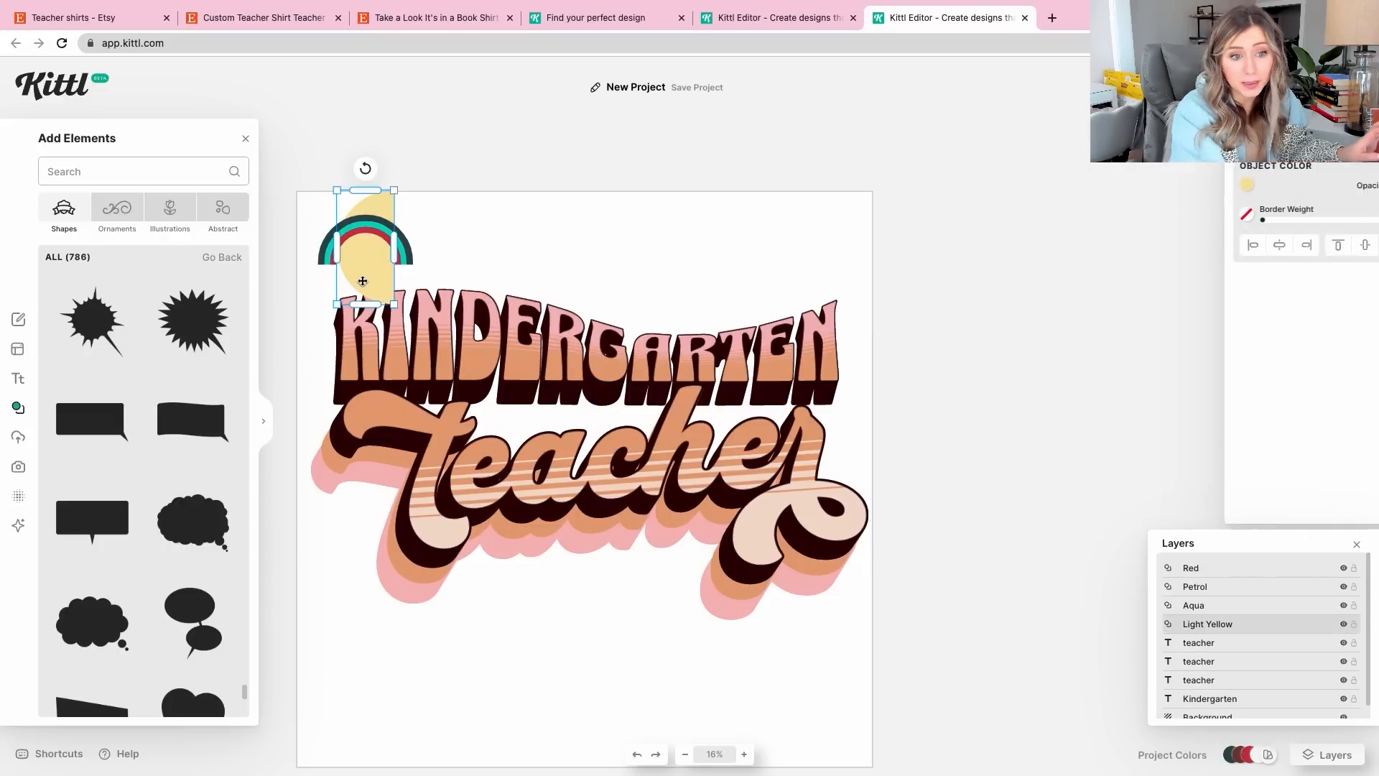
drag(338, 307, 426, 247)
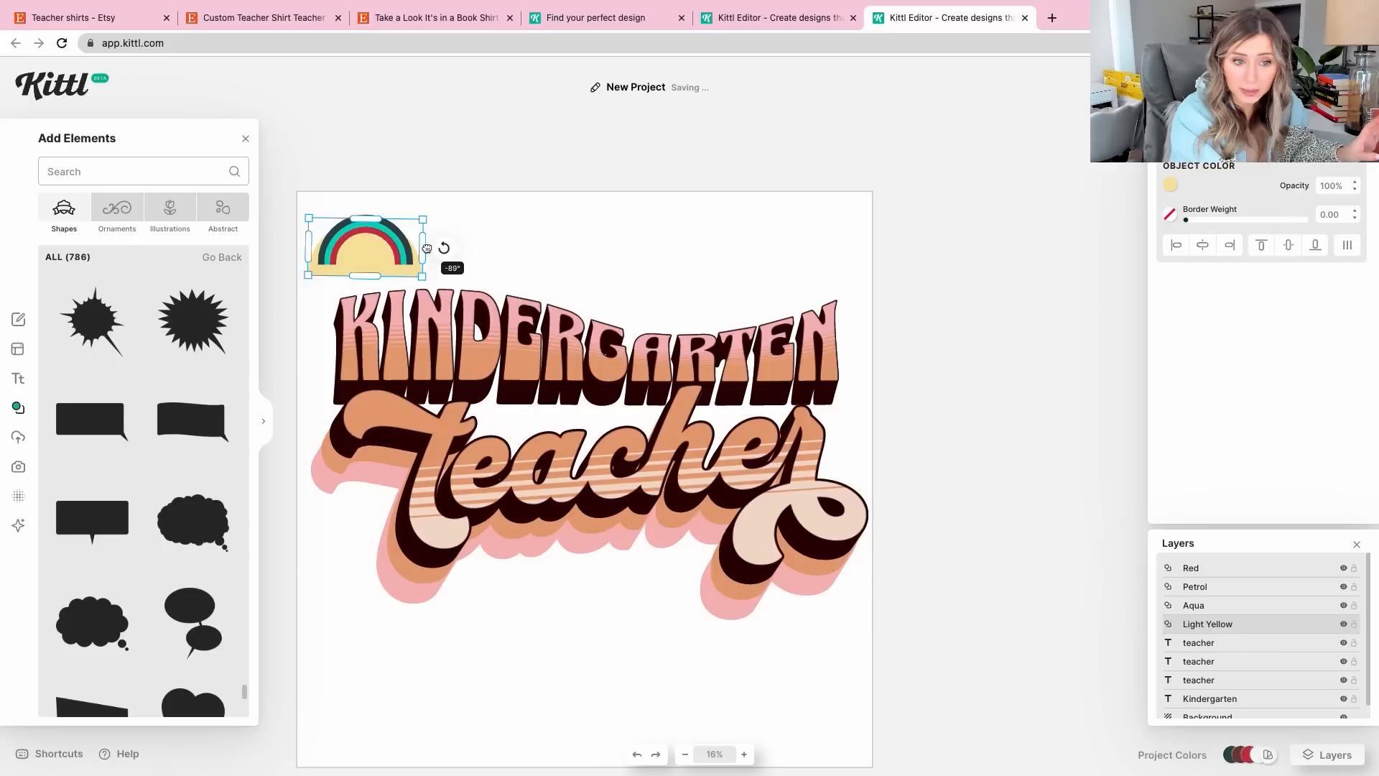
drag(423, 219, 386, 256)
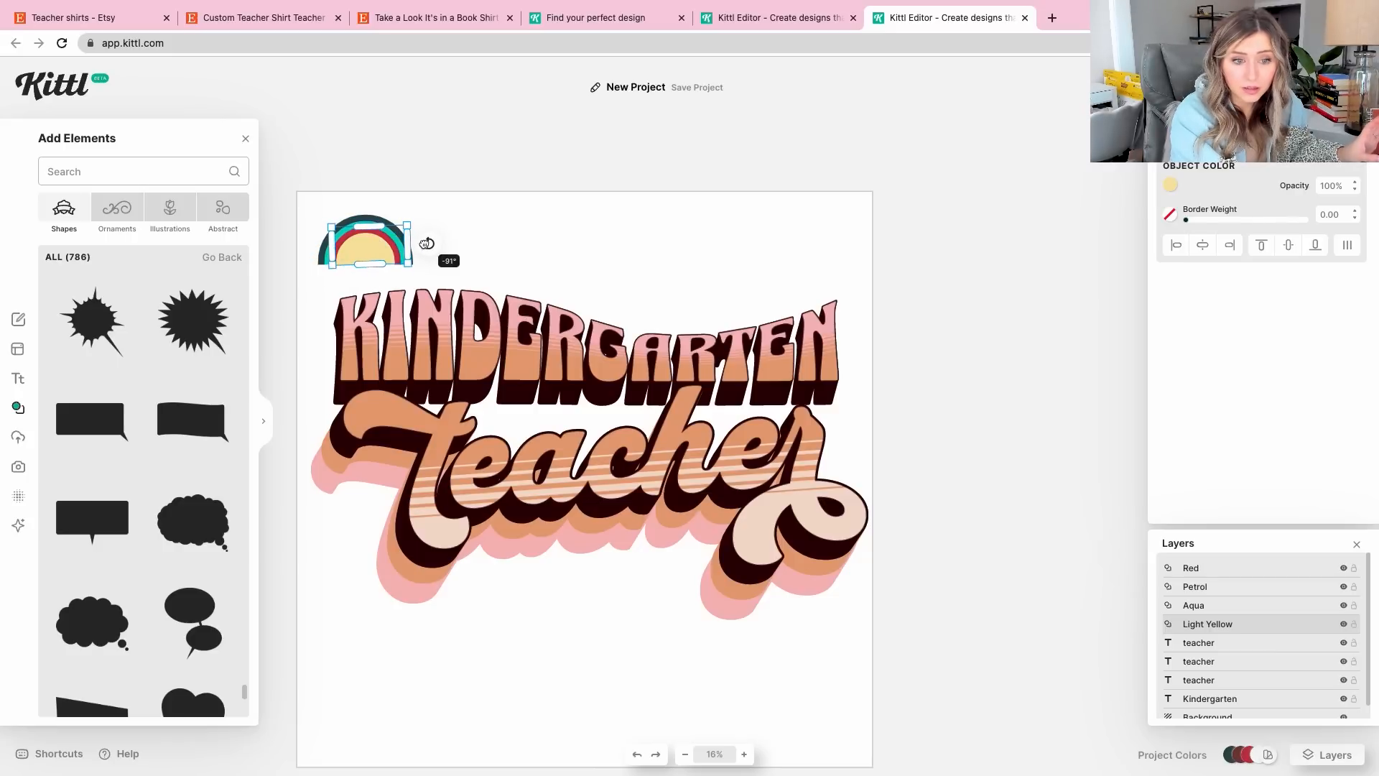
Enlarge the rainbow pieces together, move them above the lettering and level the yellow half circle inside the arches
drag(449, 219, 324, 262)
drag(413, 214, 588, 122)
drag(452, 215, 574, 245)
click(754, 277)
click(575, 251)
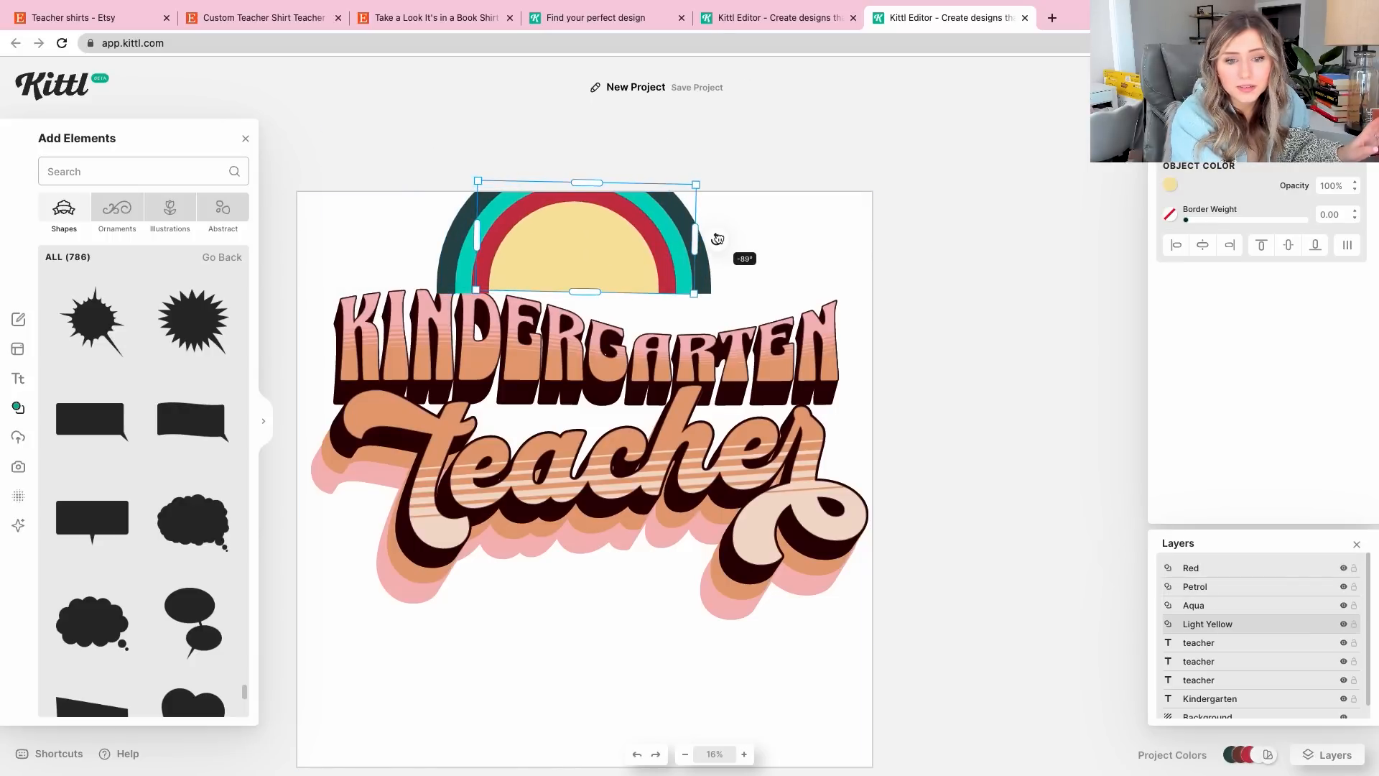
click(758, 255)
drag(786, 220, 580, 245)
drag(615, 217, 736, 192)
click(691, 234)
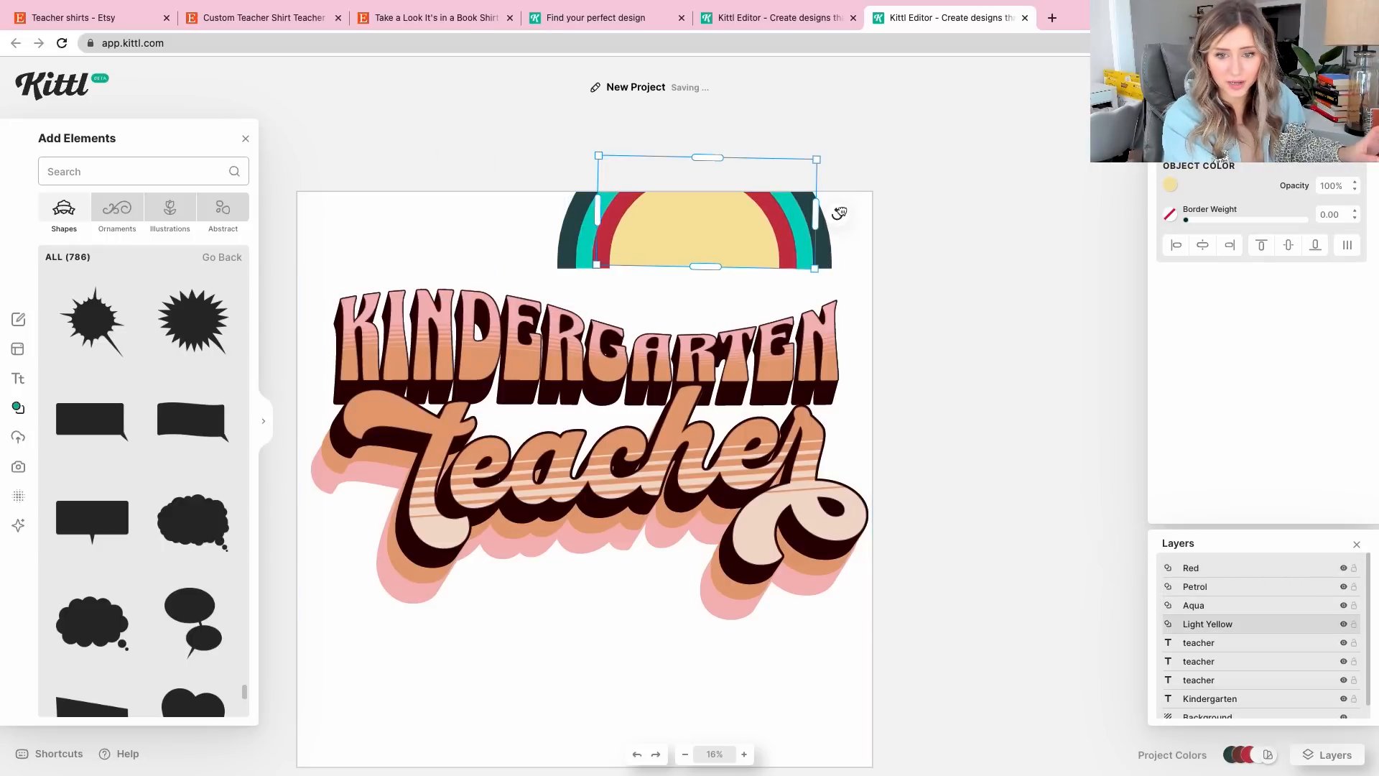
drag(840, 211, 840, 209)
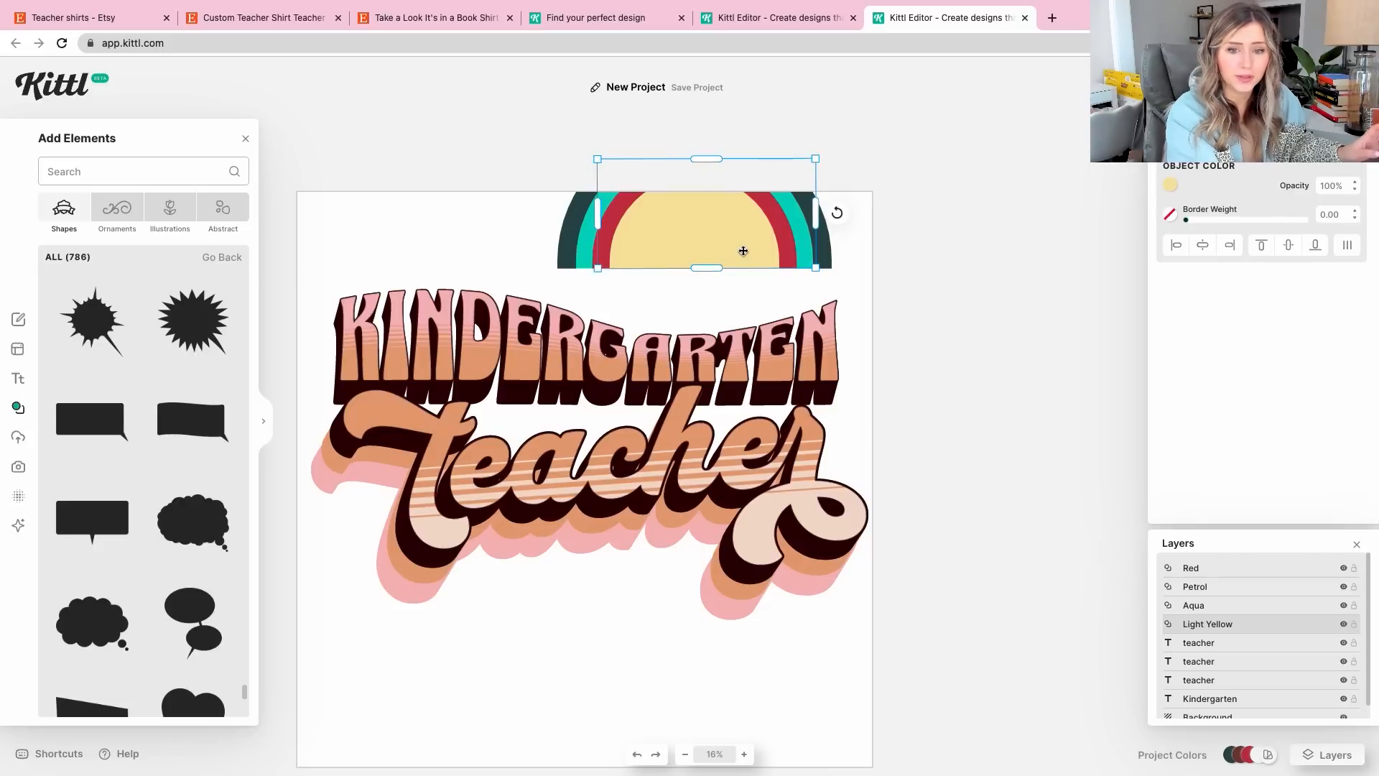
Enlarge the whole rainbow to nearly the artboard's width and center it over the Kindergarten teacher lettering
click(718, 240)
drag(717, 240, 613, 447)
drag(722, 336, 995, 187)
drag(745, 256, 607, 362)
click(903, 302)
click(595, 480)
Set the border color of the inner red arch to the light pink document color
click(667, 309)
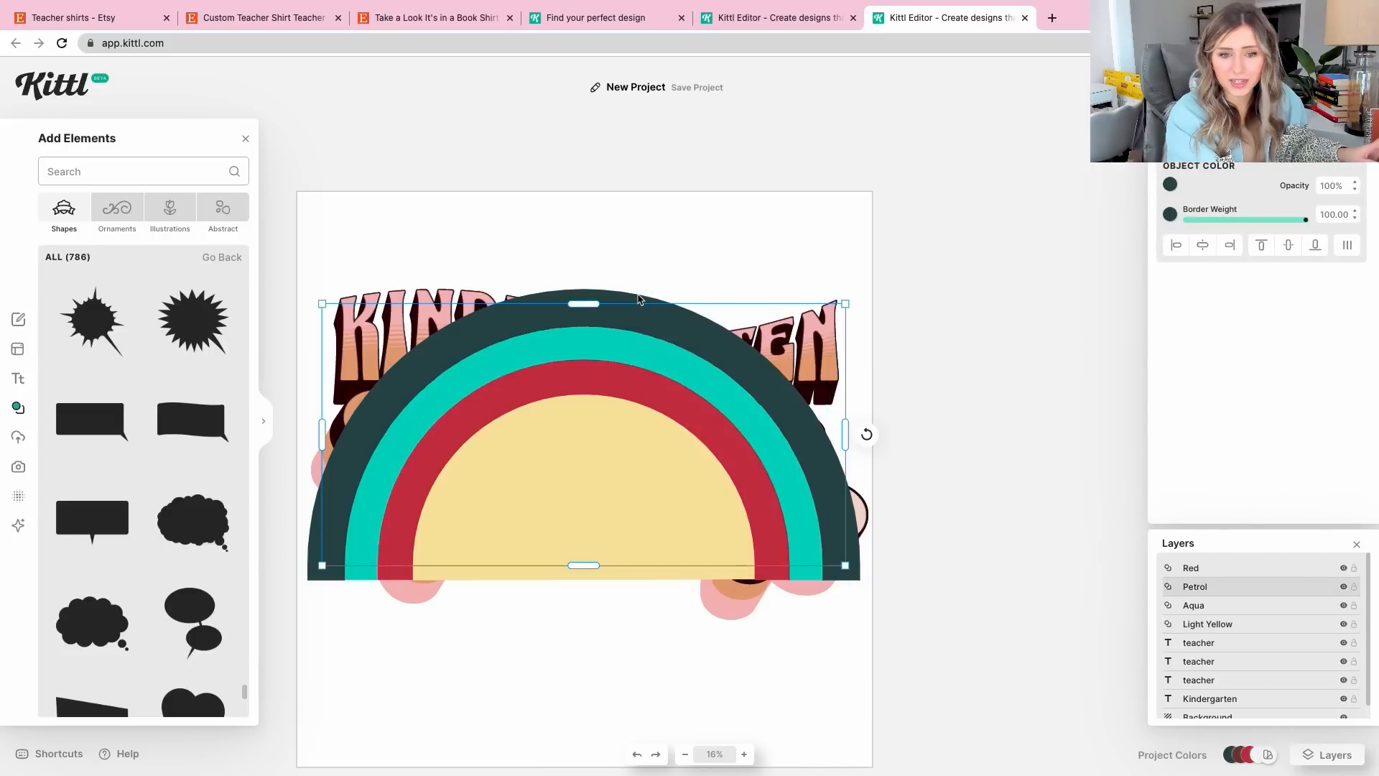
click(1168, 213)
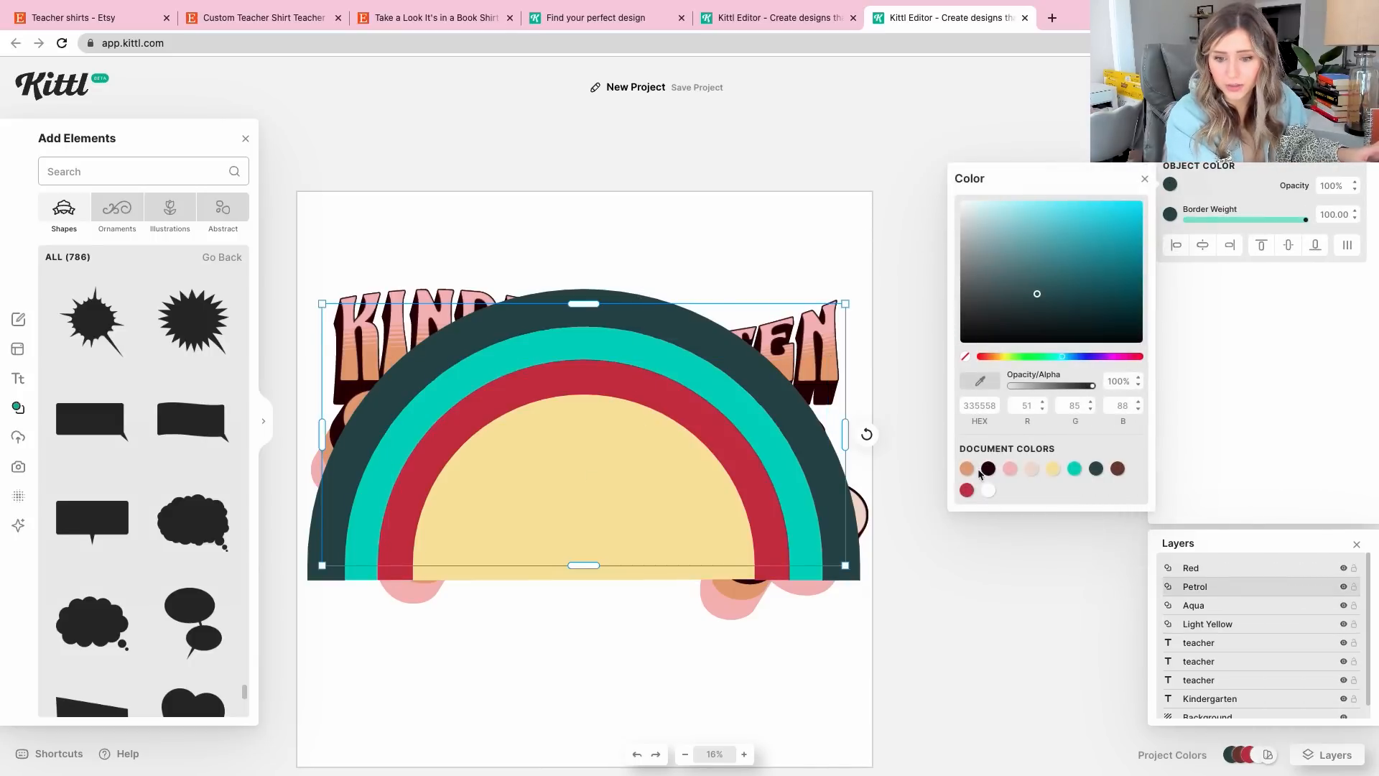
click(601, 615)
click(1191, 567)
click(1170, 214)
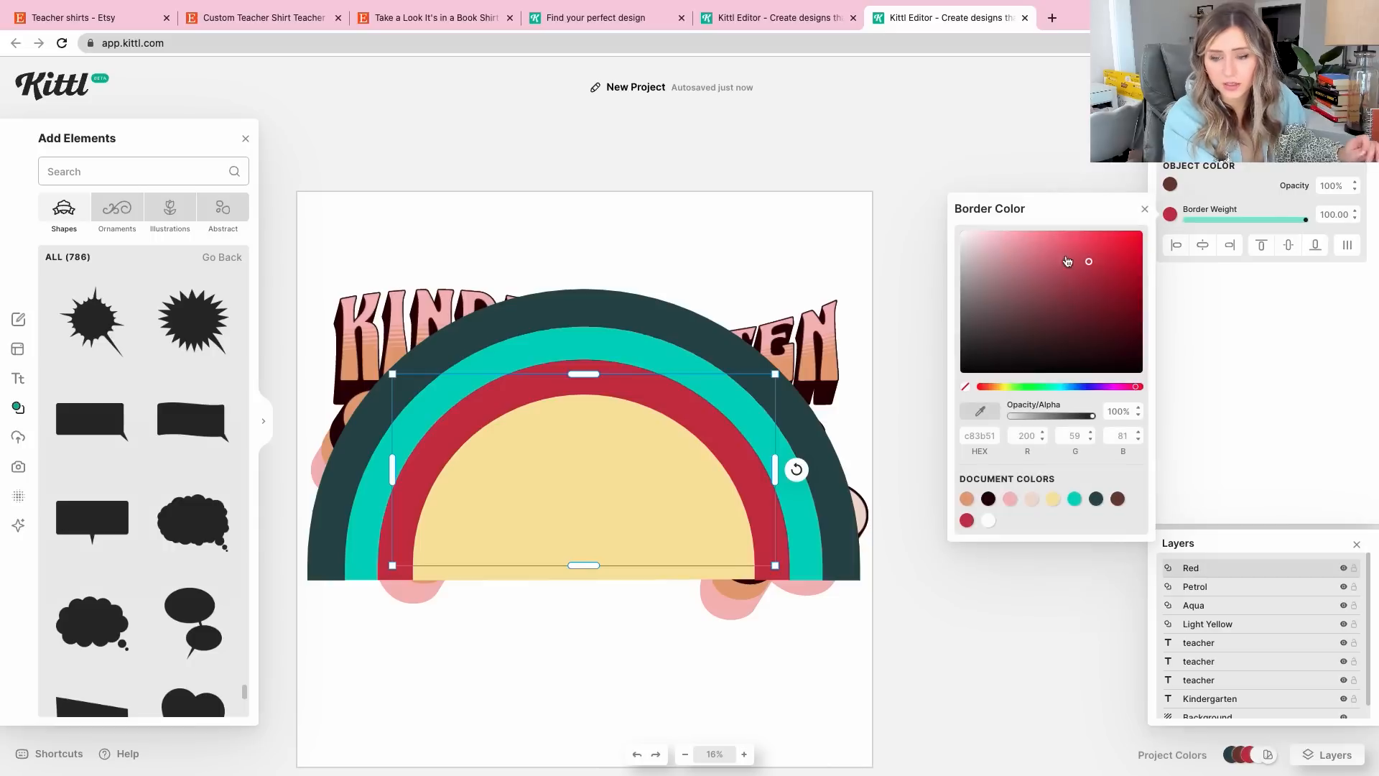
click(988, 499)
click(970, 521)
click(1010, 498)
Recolor the light yellow half circle with the pale cream document color
click(1192, 623)
click(1170, 185)
click(1033, 469)
Recolor the outermost dark teal arch with the near-black brown document color
click(1195, 586)
click(1170, 185)
click(1171, 214)
click(967, 499)
click(988, 499)
click(1189, 568)
Recolor the aqua arch with the light orange document color
click(1193, 605)
click(1170, 184)
click(1170, 214)
click(967, 498)
Send the four rainbow layers backward behind the front "teacher" text and raise the "Kindergarten" layer above them
key(super+a)
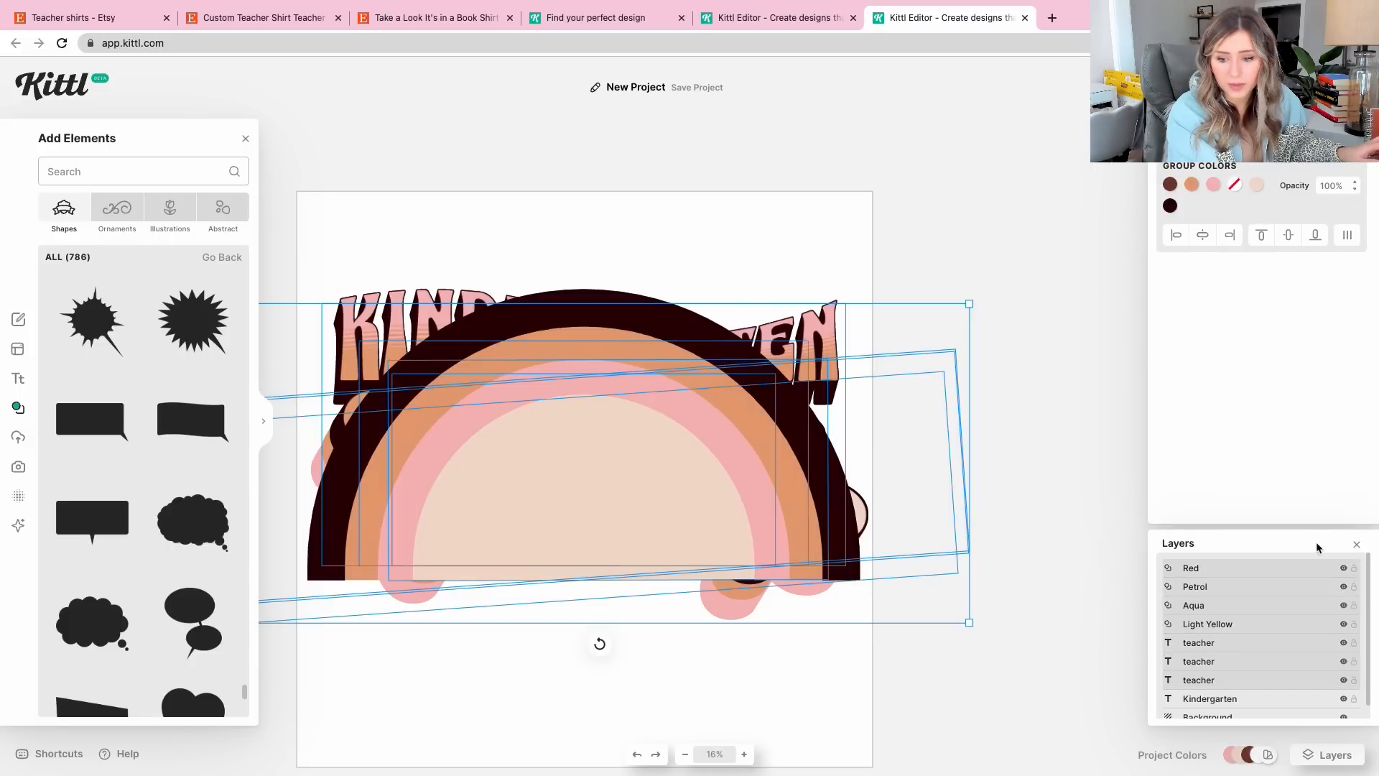
click(1253, 570)
shift+click(1214, 623)
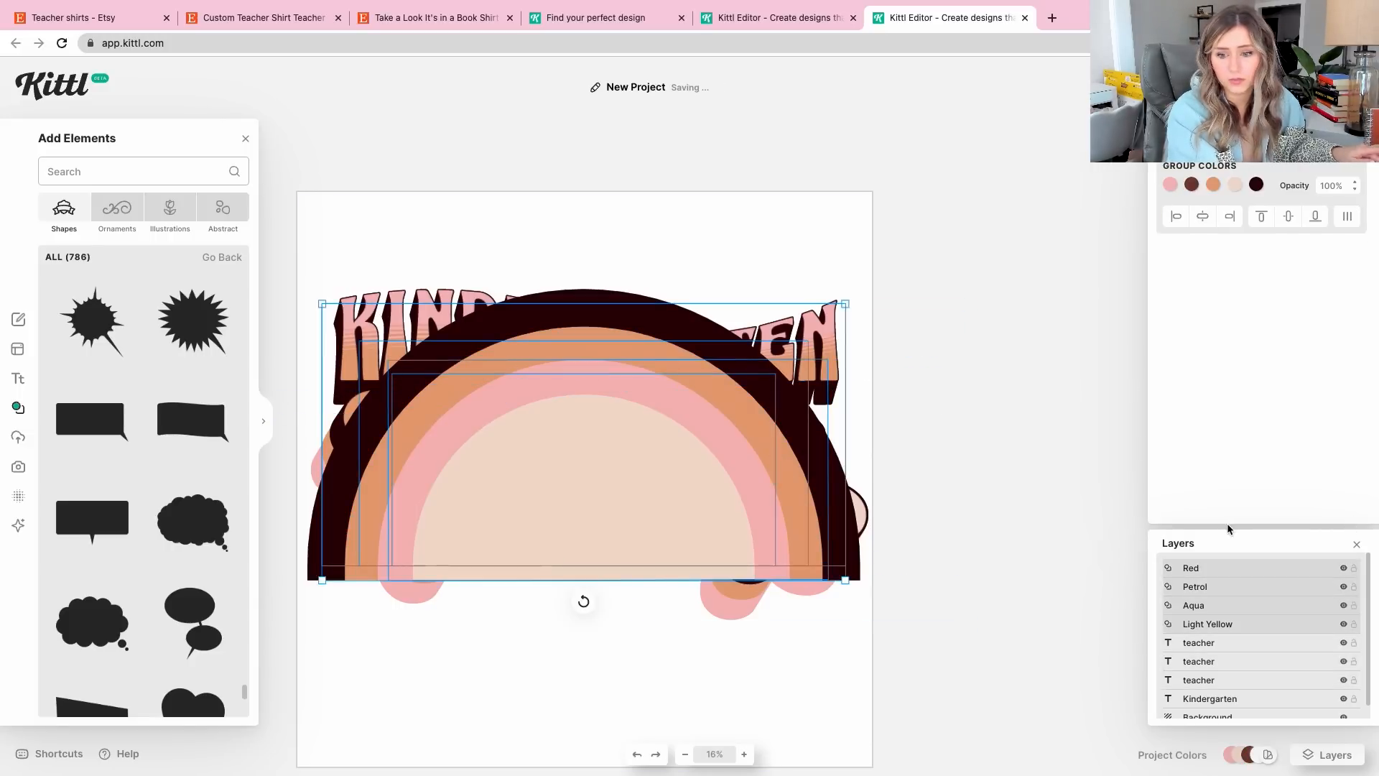
right_click(1189, 569)
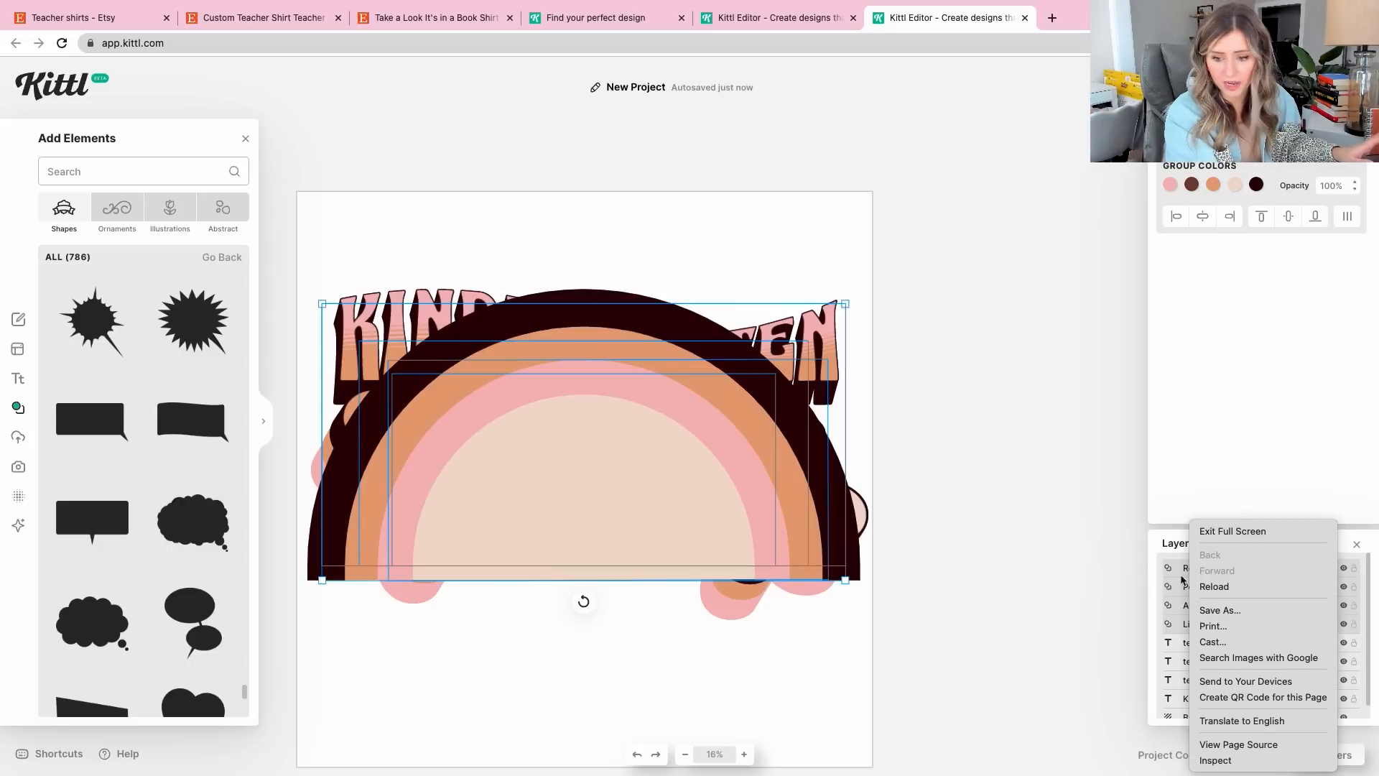
right_click(730, 513)
click(784, 694)
click(818, 346)
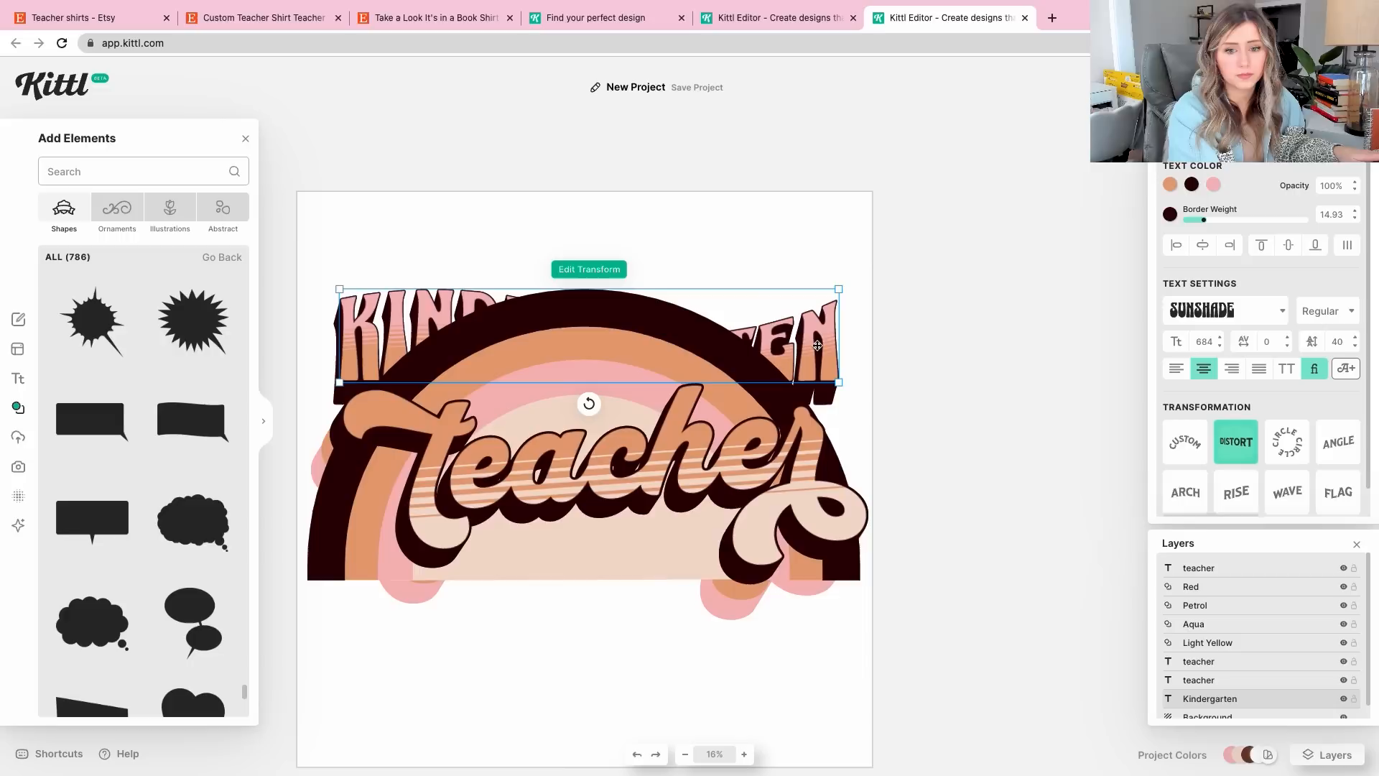
drag(1201, 700, 1204, 575)
Move the two offset "teacher" shadow layers above the rainbow layers
click(1198, 608)
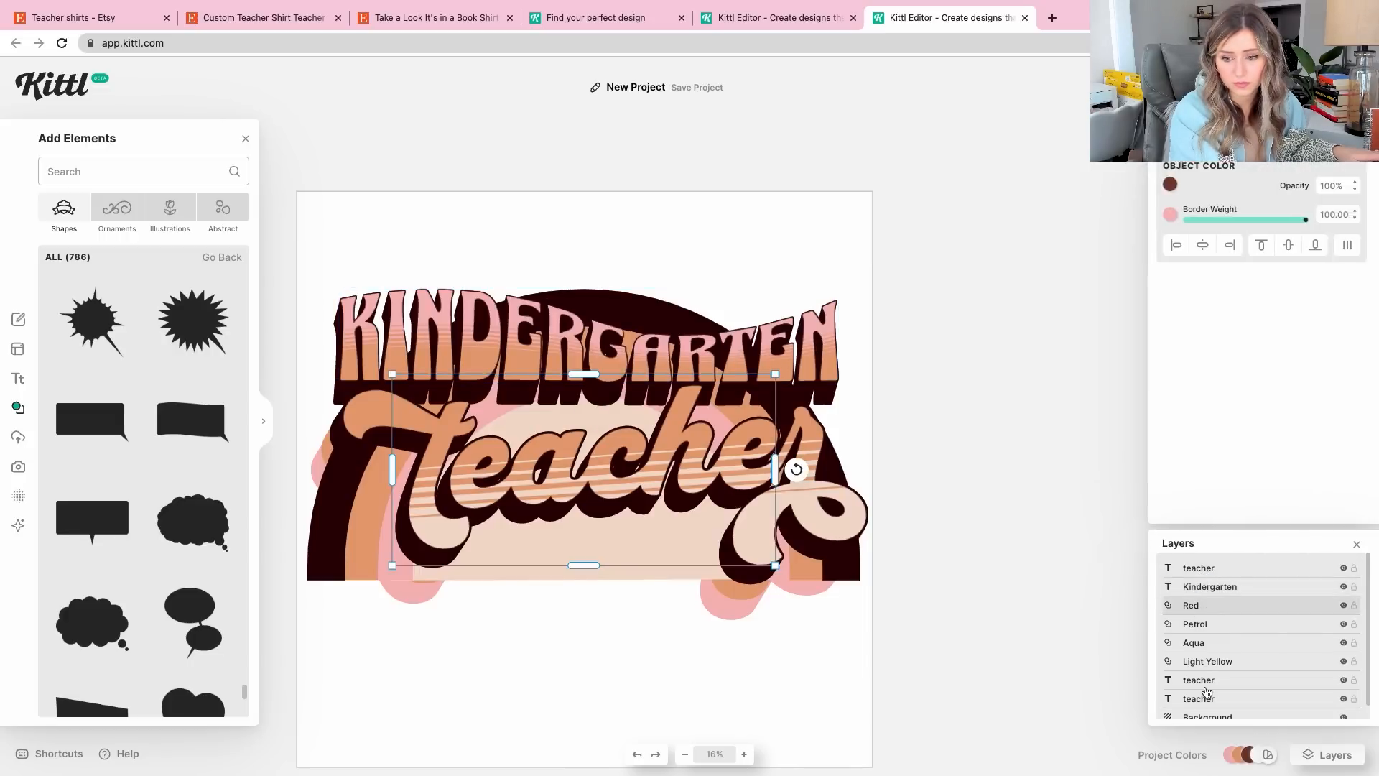
click(1204, 682)
shift+click(1204, 699)
drag(1204, 699, 1227, 578)
click(951, 524)
Enlarge the rainbow slightly so its outer arch rises higher behind the "Kindergarten" lettering
click(637, 314)
drag(846, 302, 881, 281)
click(649, 278)
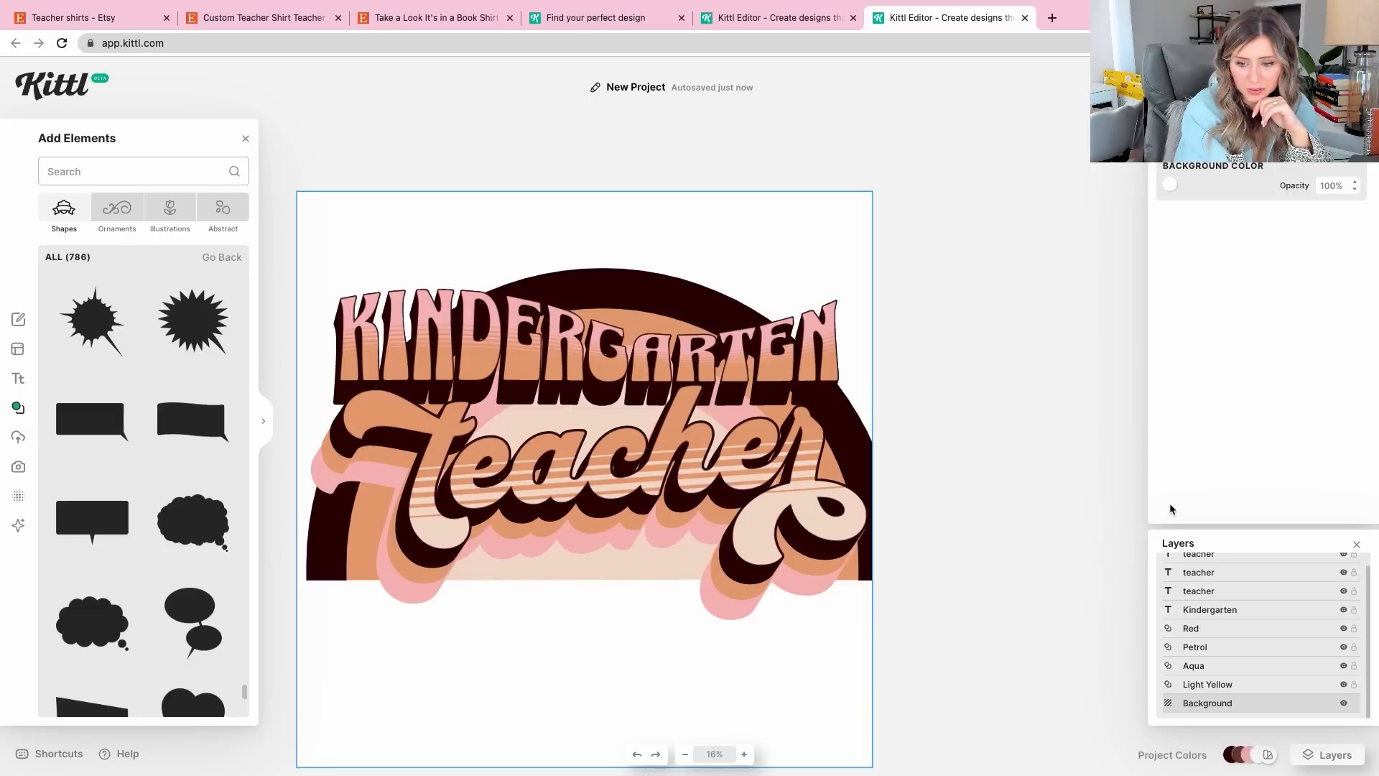
Delete the two offset orange and pink "teacher" shadow layers, keeping only the front "teacher" text
click(1214, 576)
shift+click(1215, 591)
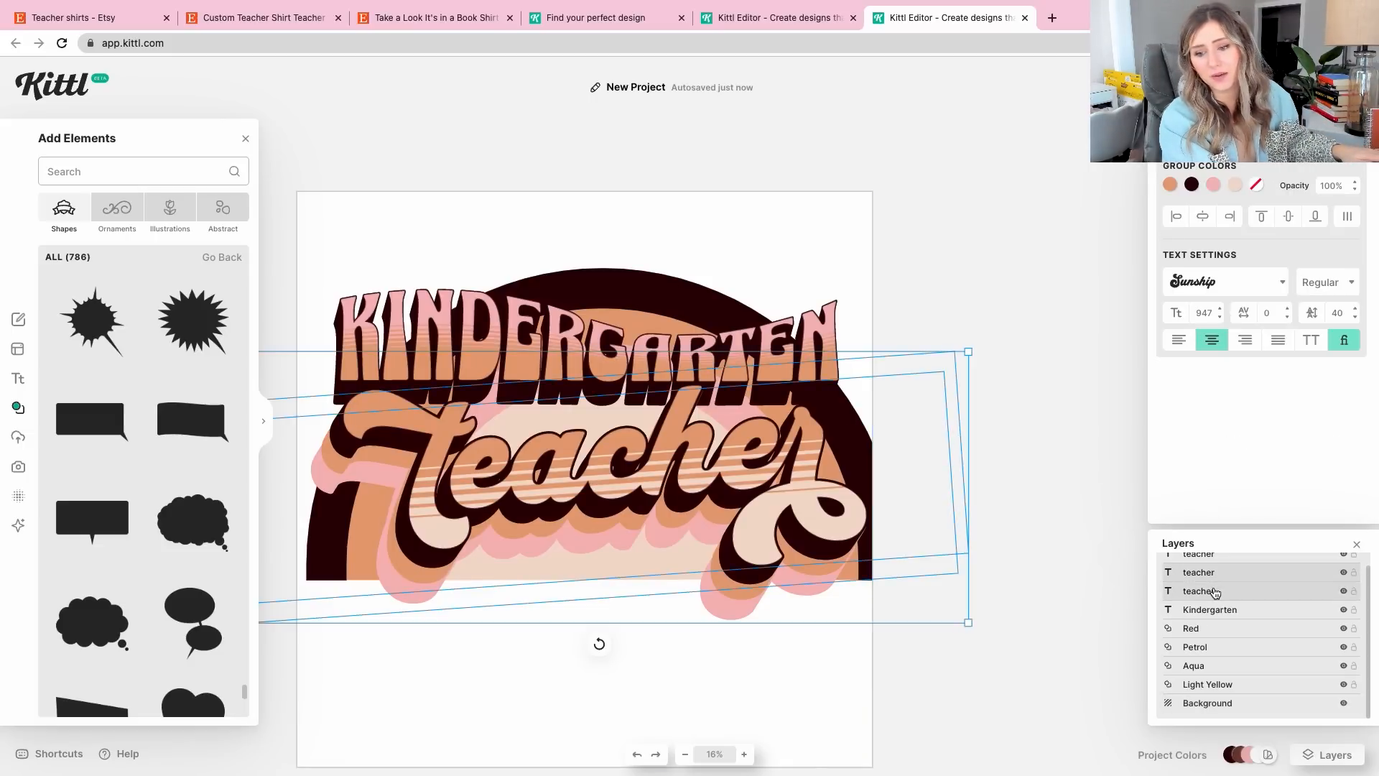
key(Delete)
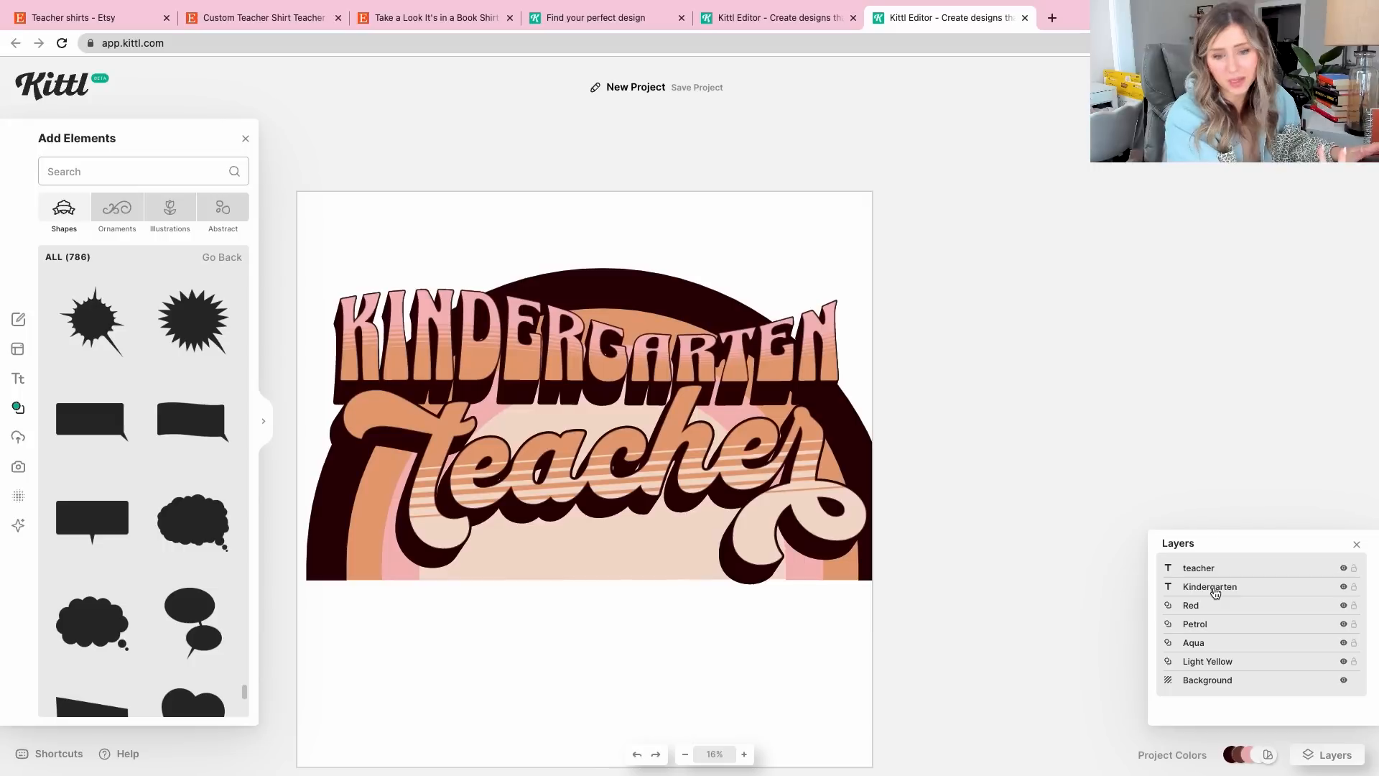
Move the four rainbow layers slightly up and to the left so the rainbow centers on the artboard
click(1230, 605)
shift+click(1213, 662)
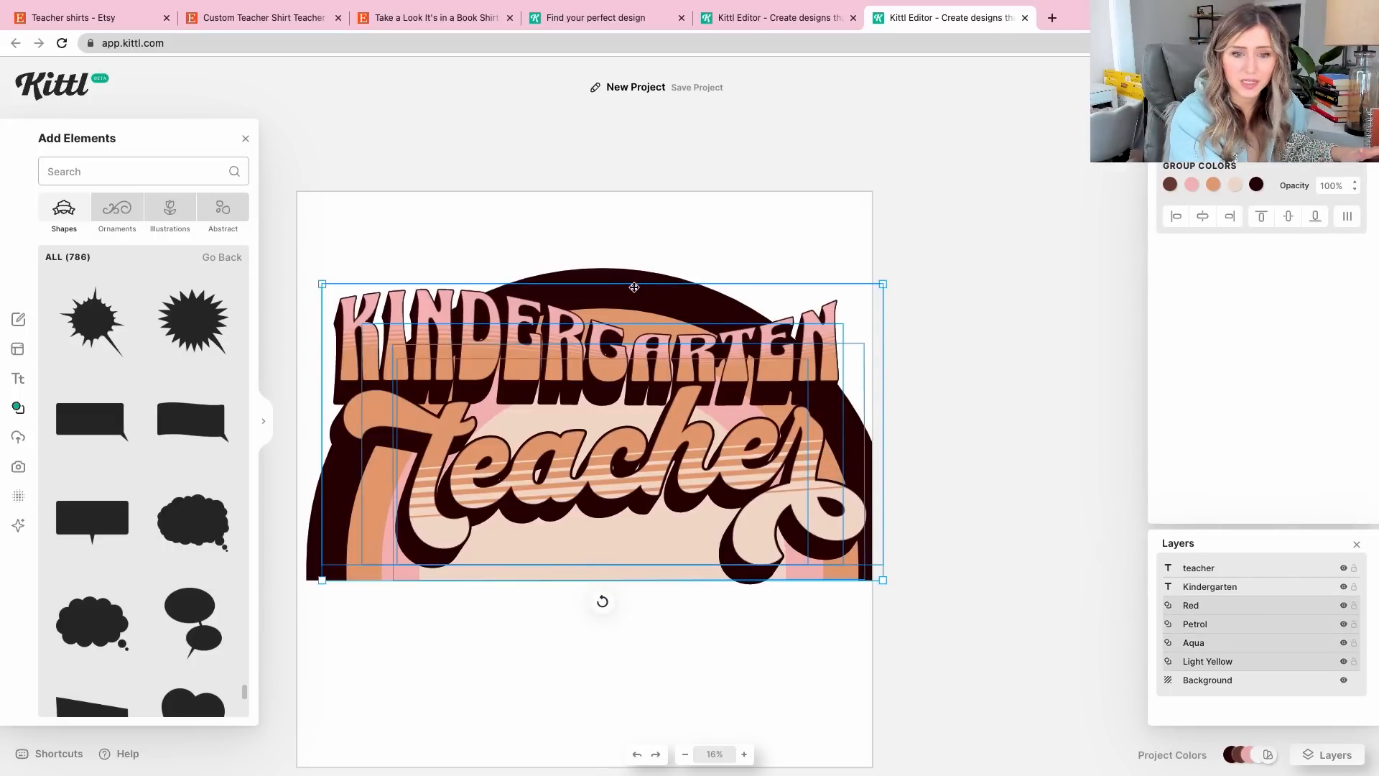
drag(634, 288, 622, 279)
click(862, 277)
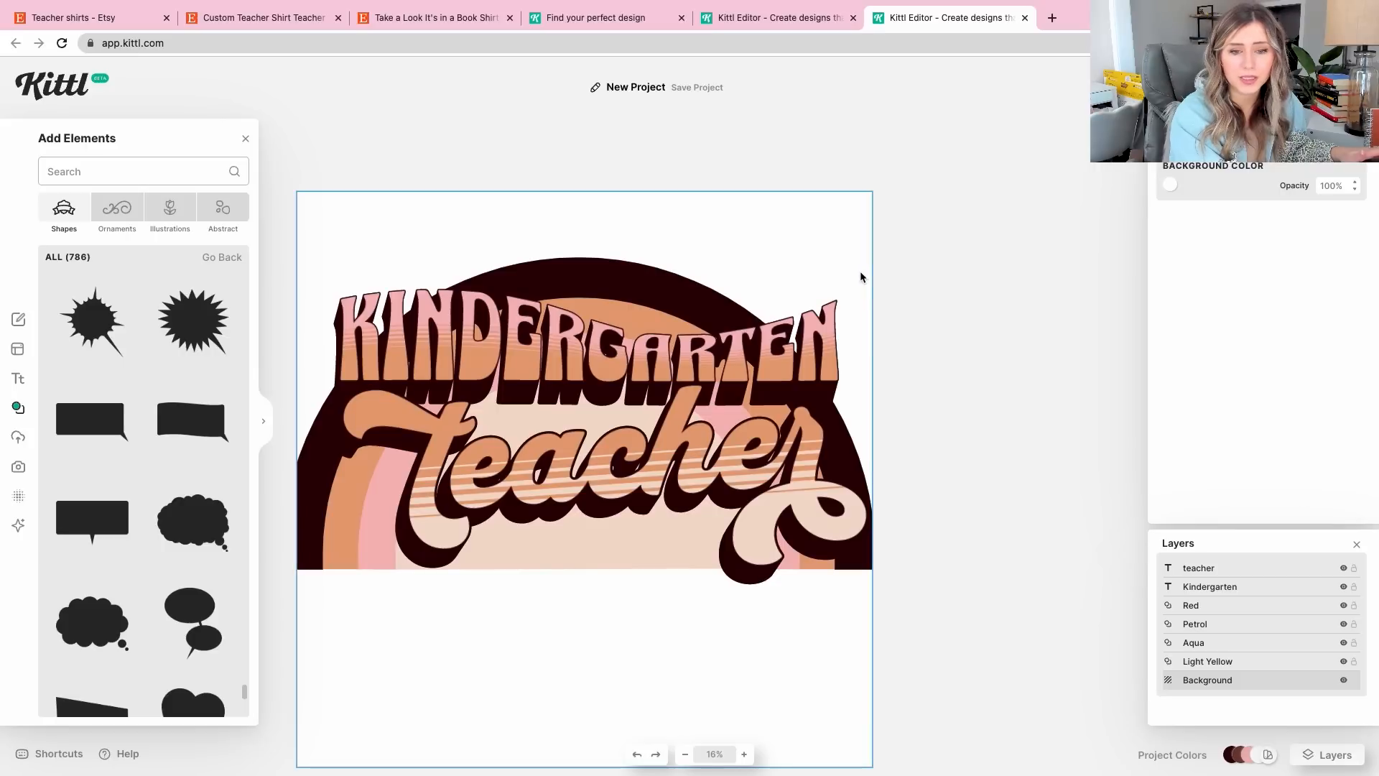
Shrink the four rainbow layers together so the rainbow is narrower than the "Kindergarten" lettering
click(1208, 612)
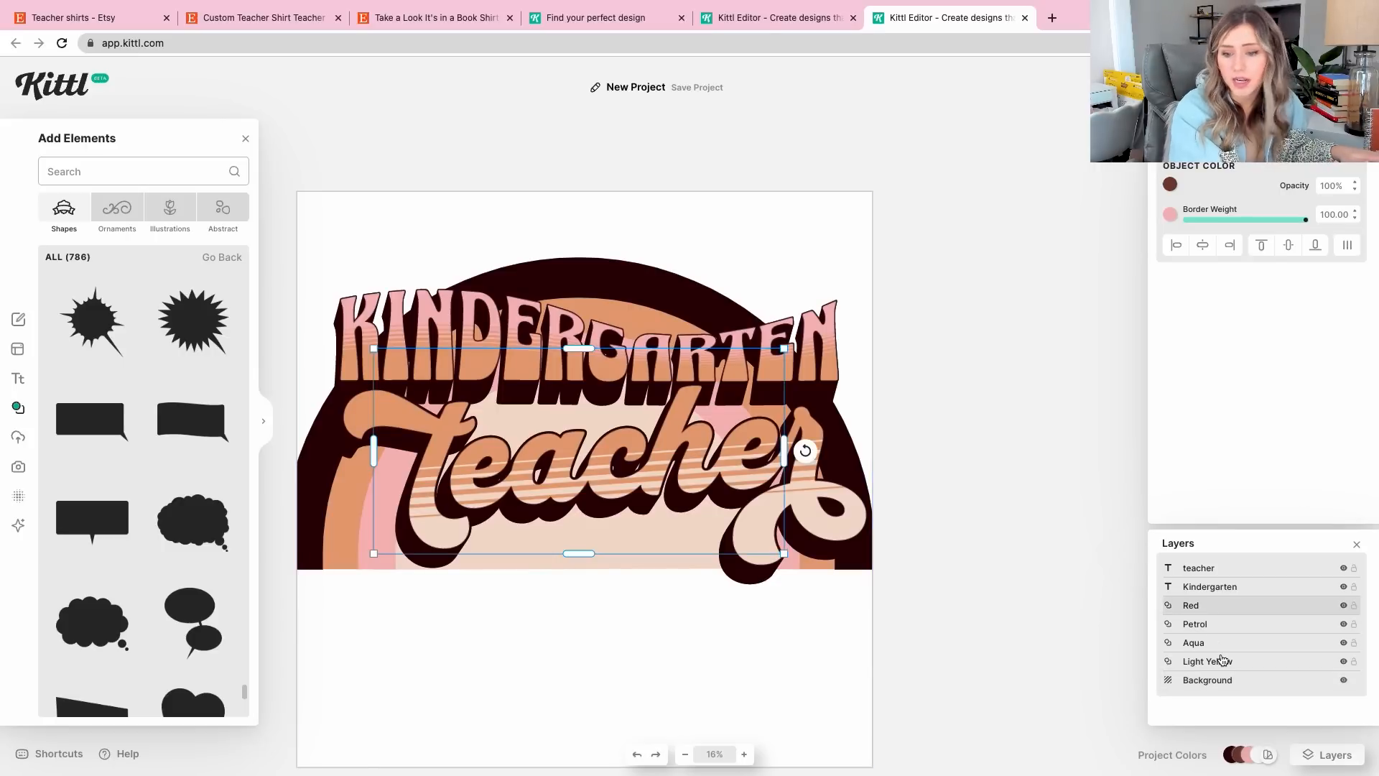
shift+click(1228, 664)
drag(859, 272, 759, 326)
click(327, 565)
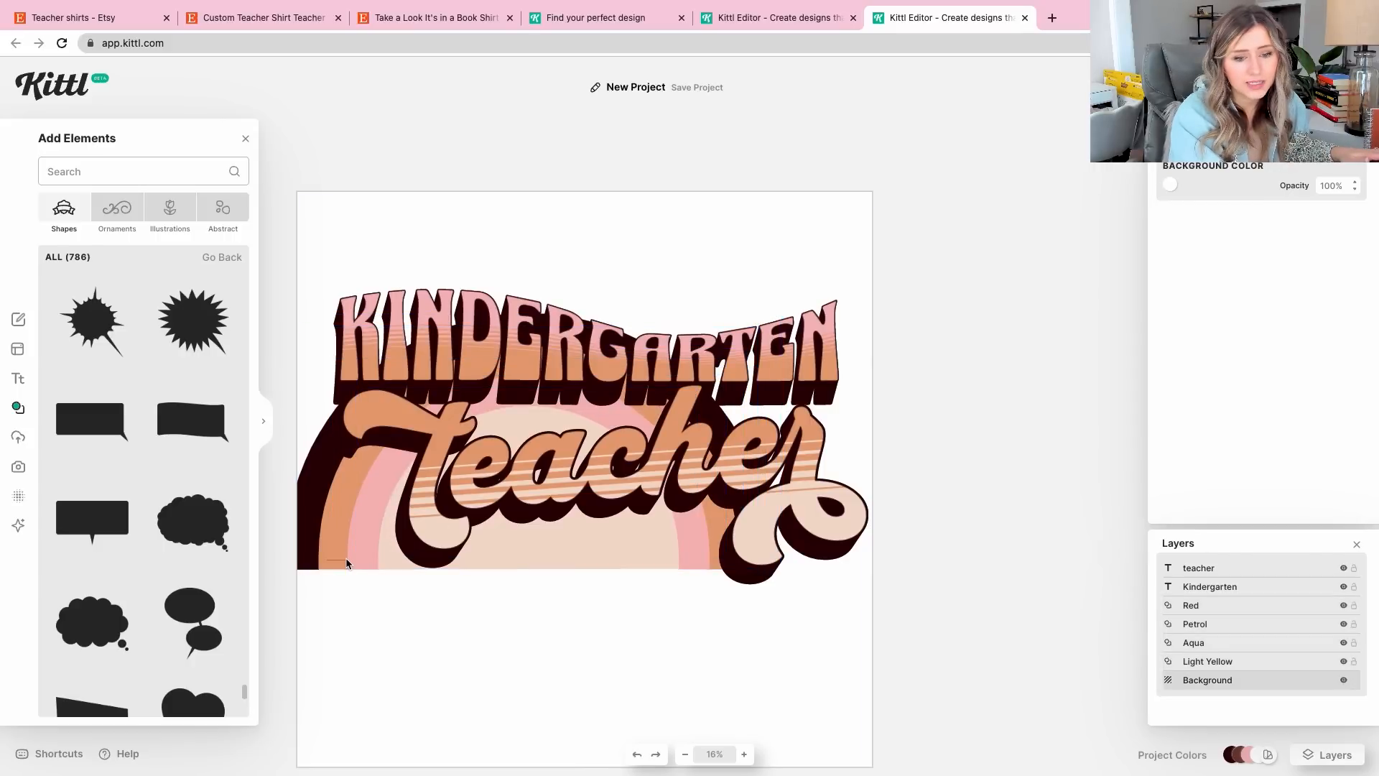
click(344, 559)
drag(338, 555, 360, 559)
Raise the four rainbow layers together toward the artboard's upper part, centered above the lettering
click(1201, 605)
shift+click(1221, 662)
drag(674, 563, 732, 398)
drag(952, 296, 724, 346)
Lower the "Kindergarten" and "teacher" texts so the rainbow arches fully above "Kindergarten"
drag(735, 332, 735, 409)
drag(762, 522, 761, 602)
click(739, 292)
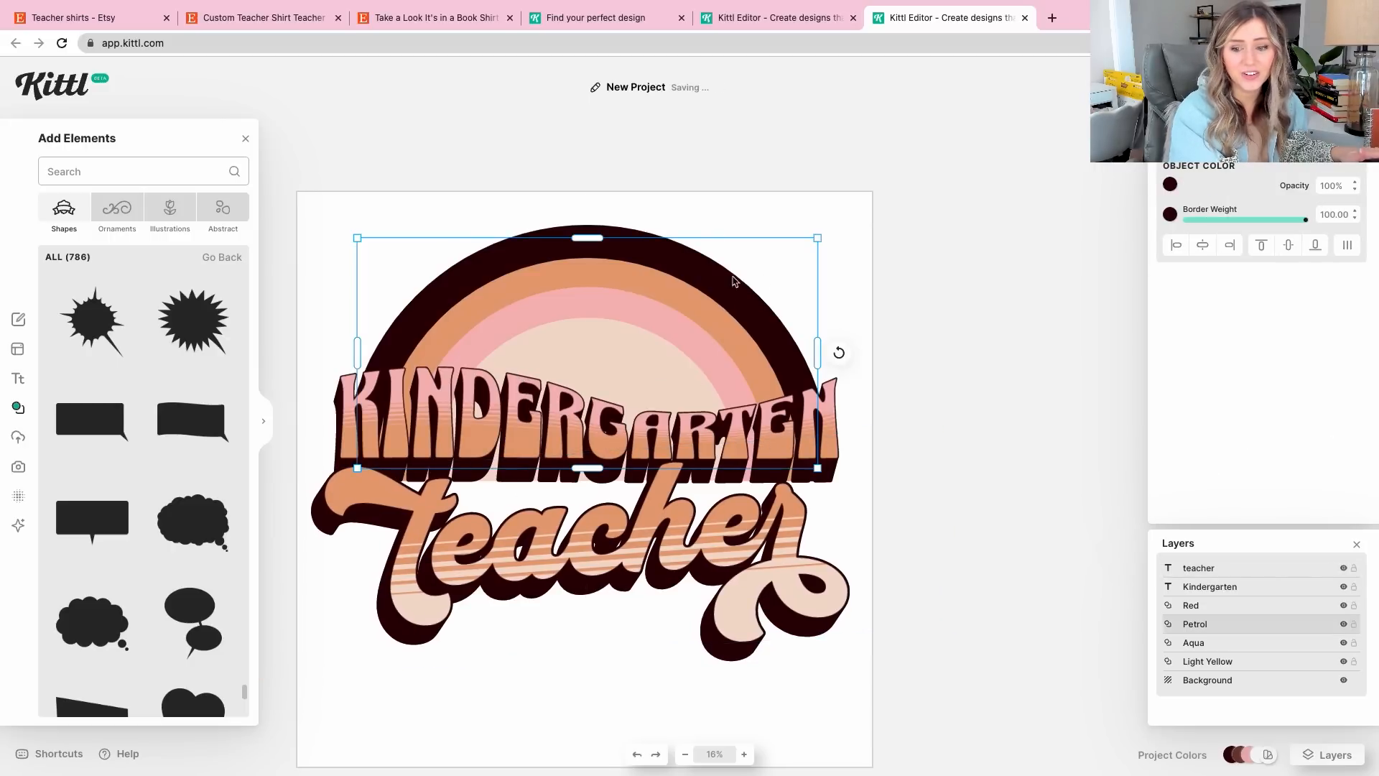
Shrink the "teacher" text to font size about 840 and recenter it closely beneath "Kindergarten"
scroll(905, 348, up, 3)
scroll(906, 348, left, 2)
scroll(892, 345, down, 2)
scroll(891, 345, down, 6)
scroll(892, 345, left, 2)
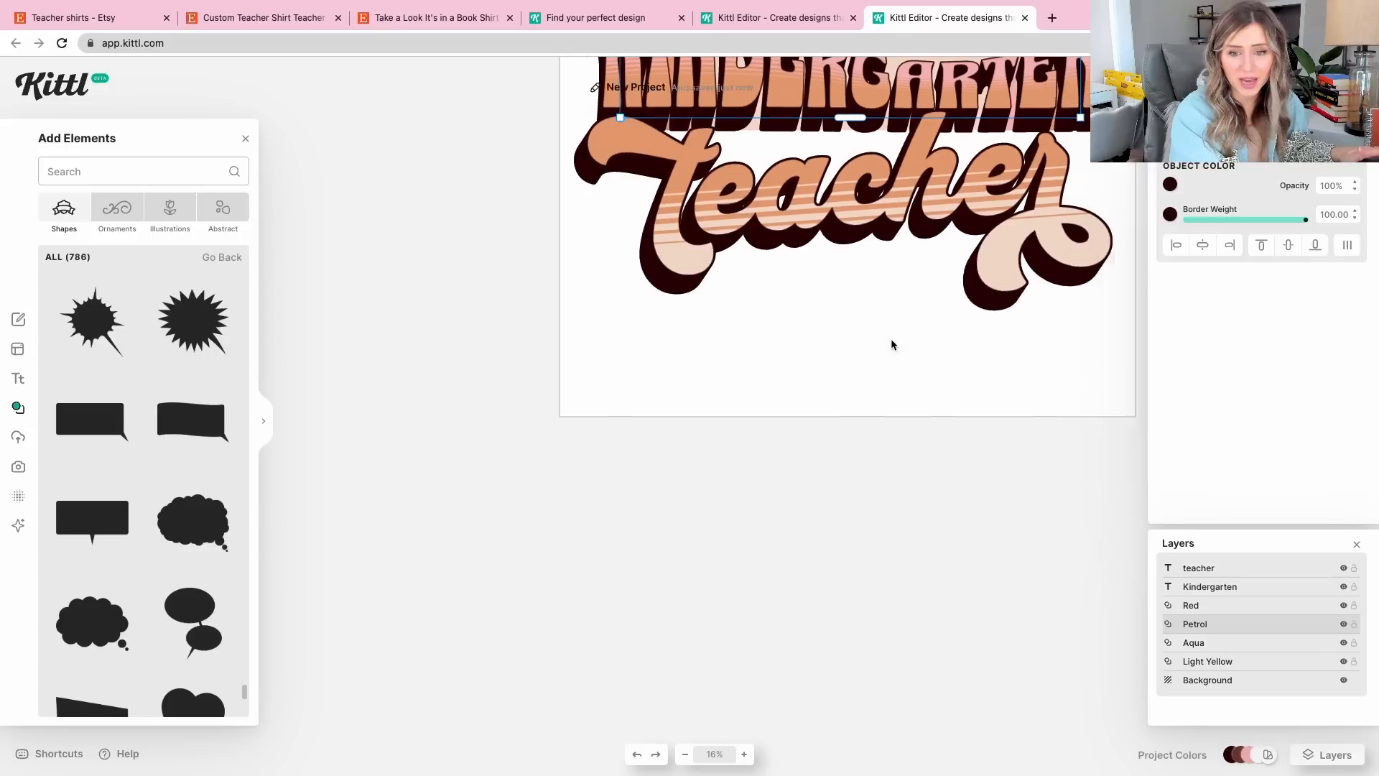
scroll(898, 338, up, 5)
scroll(898, 338, right, 3)
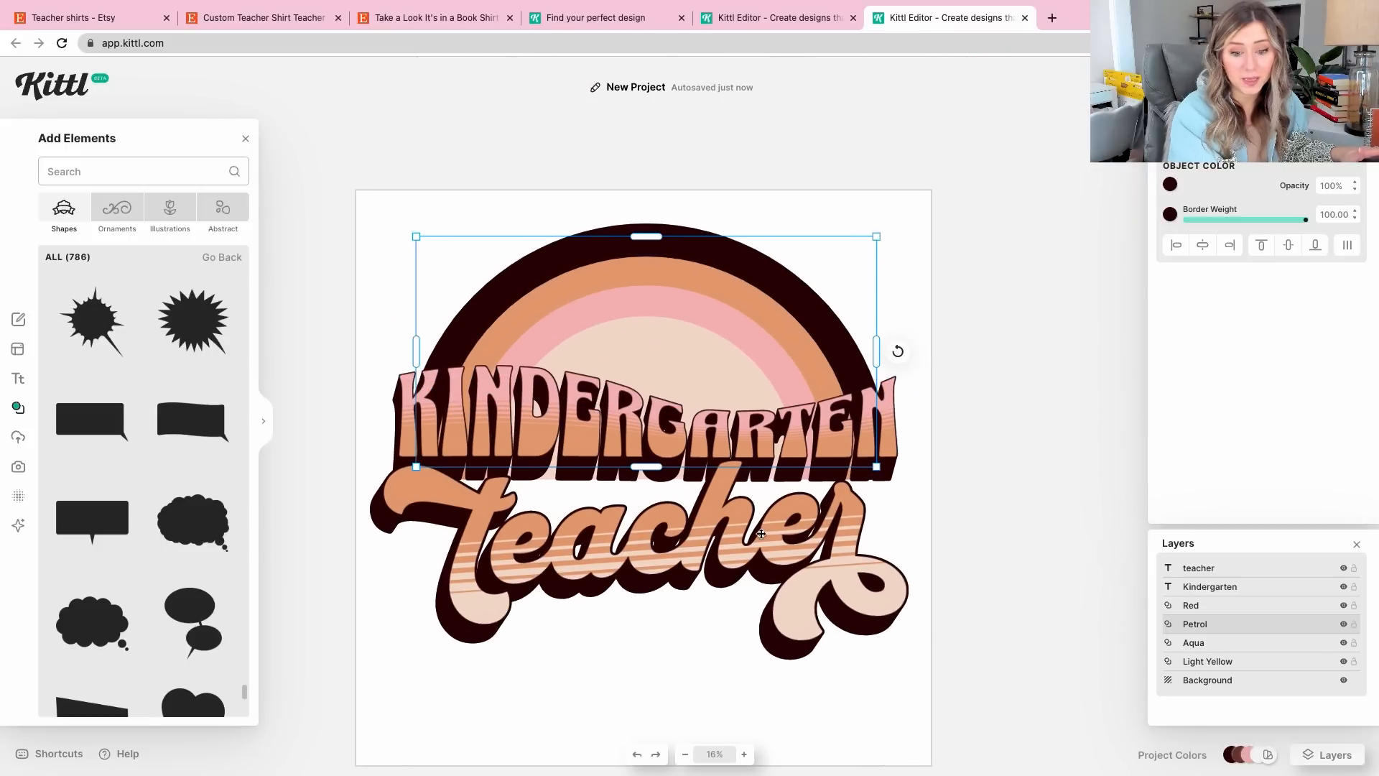
click(761, 534)
drag(993, 436, 948, 428)
drag(798, 541, 808, 536)
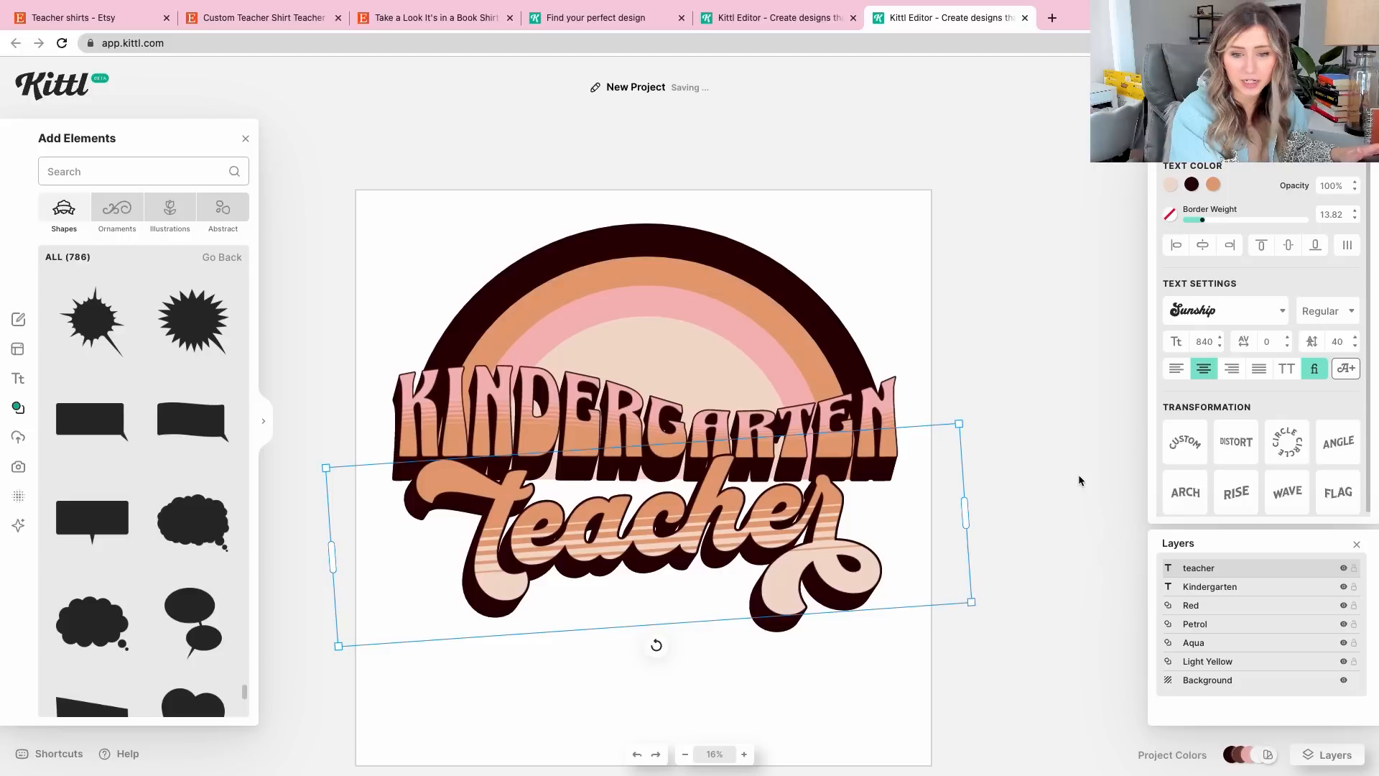
Move the rainbow and both texts down together to center the whole graphic vertically on the artboard
click(1073, 477)
key(super+a)
drag(631, 427, 624, 472)
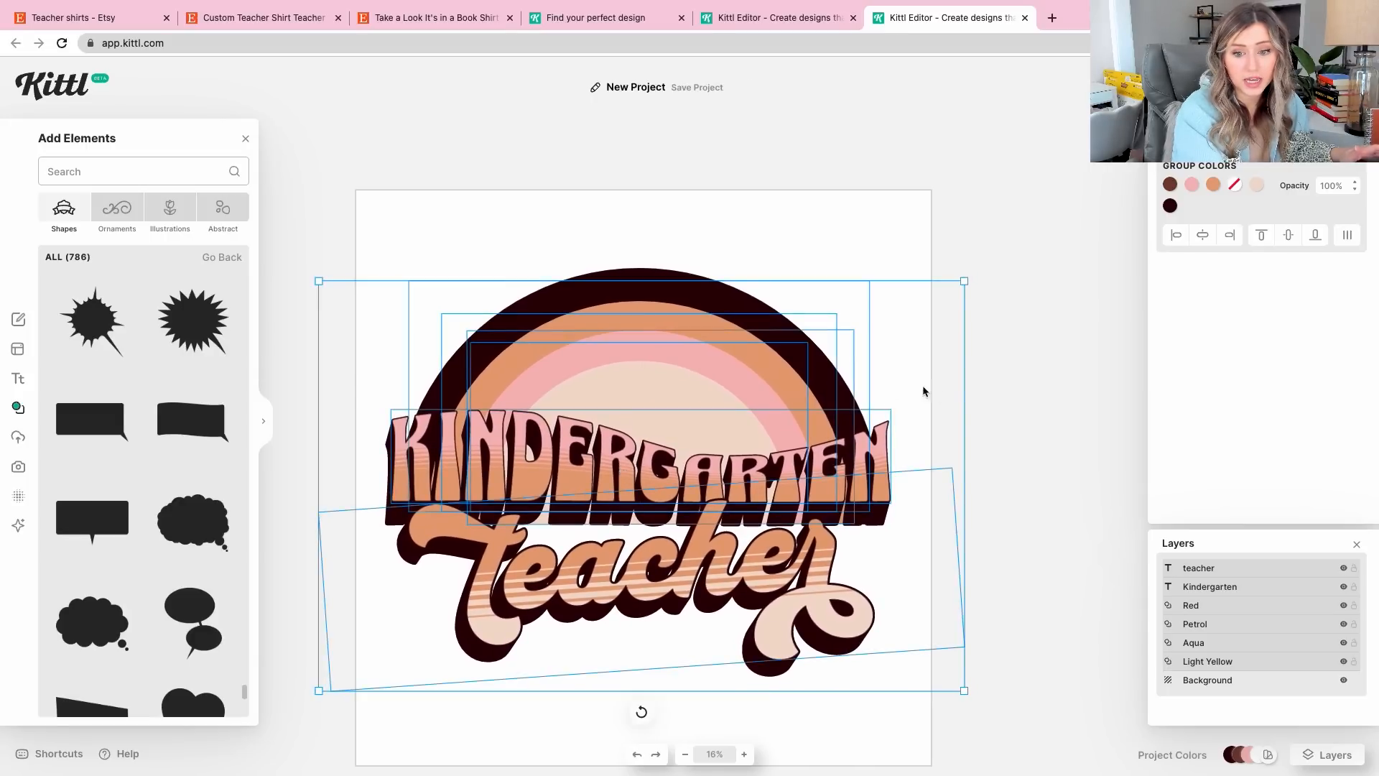
click(1003, 368)
scroll(1003, 368, down, 5)
scroll(1003, 368, left, 3)
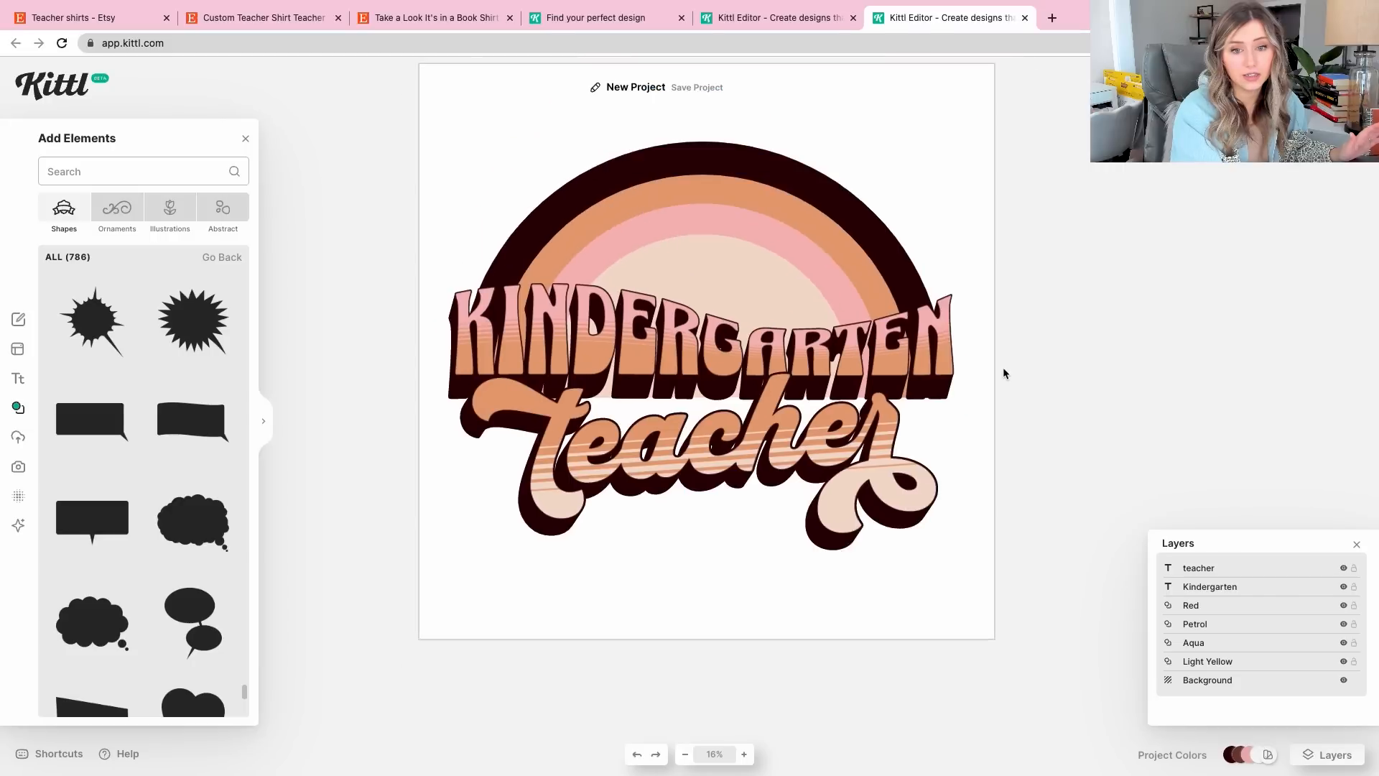
scroll(1003, 368, up, 5)
scroll(1003, 368, right, 2)
Apply the second speckled grunge texture to the design
click(746, 243)
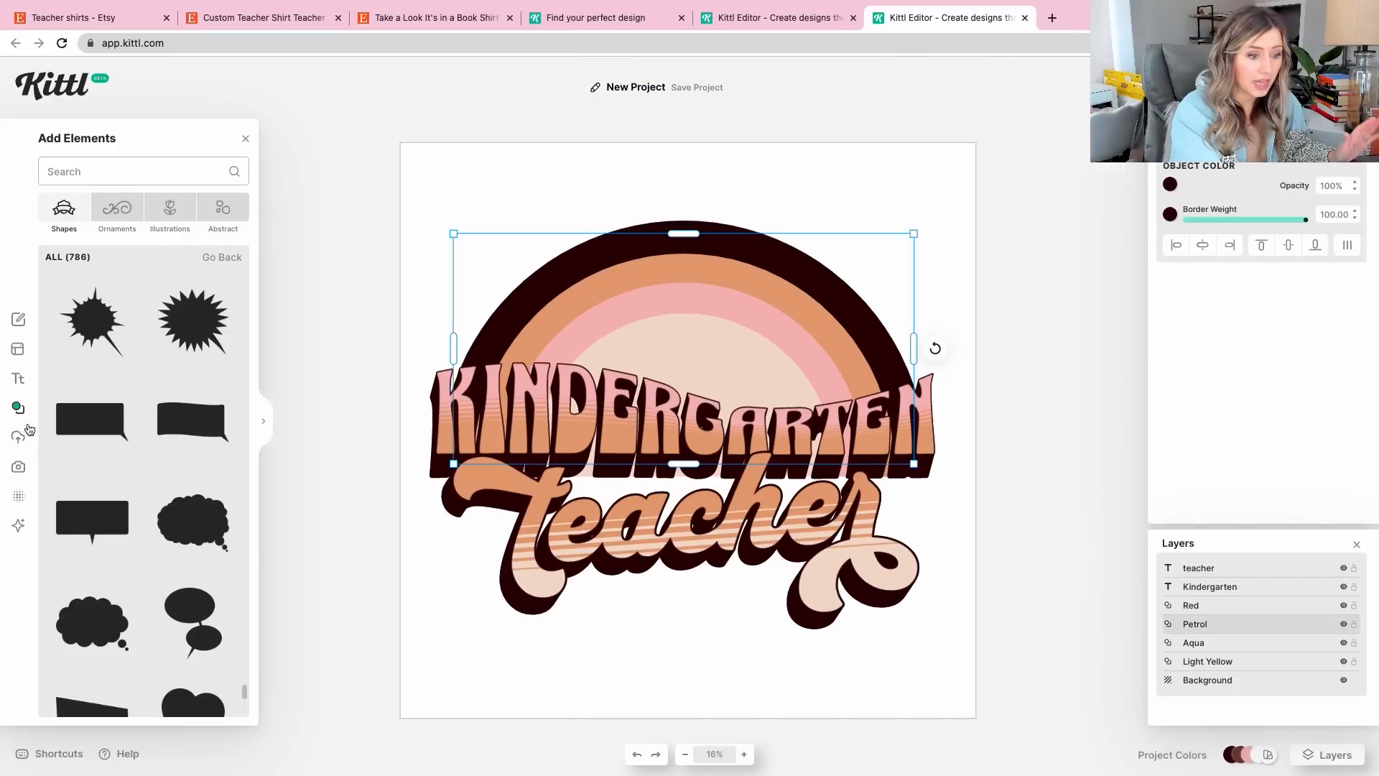
click(19, 496)
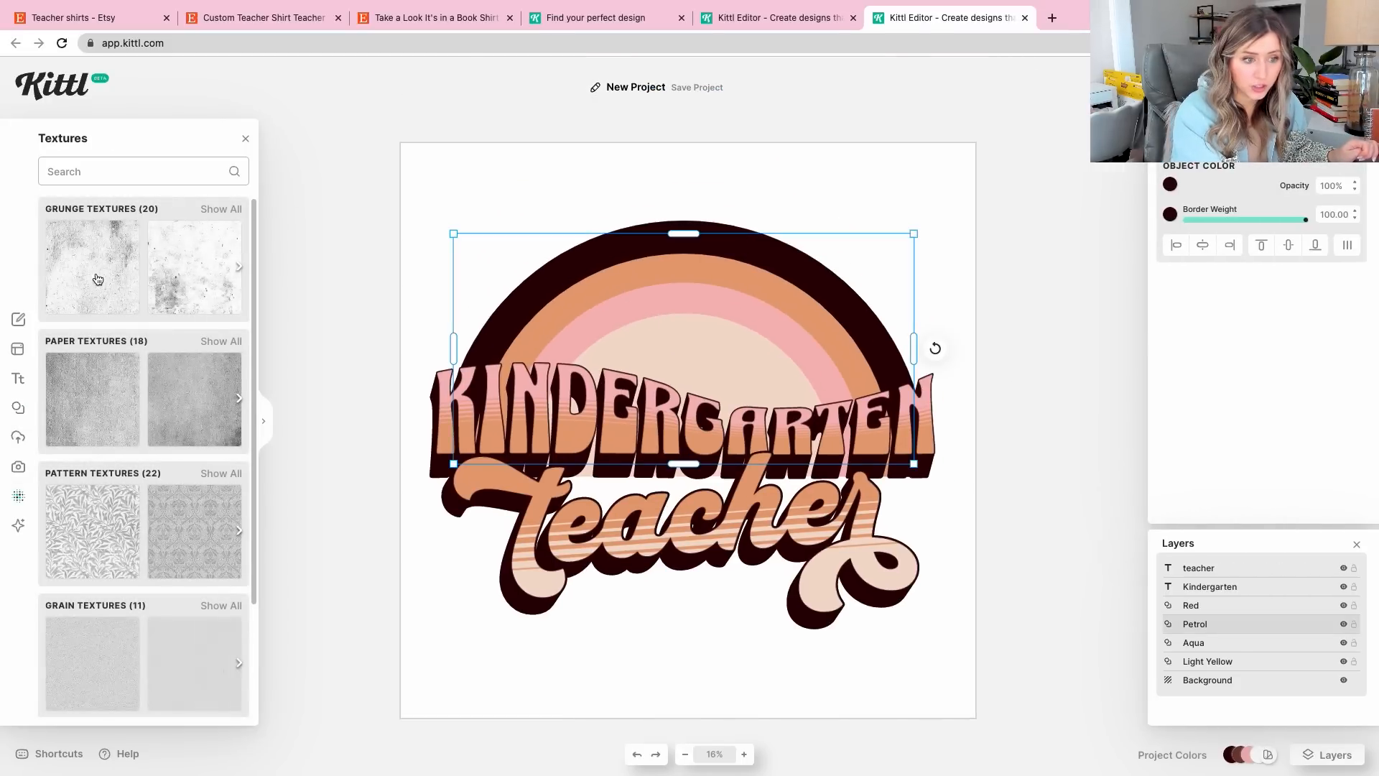
drag(176, 272, 475, 282)
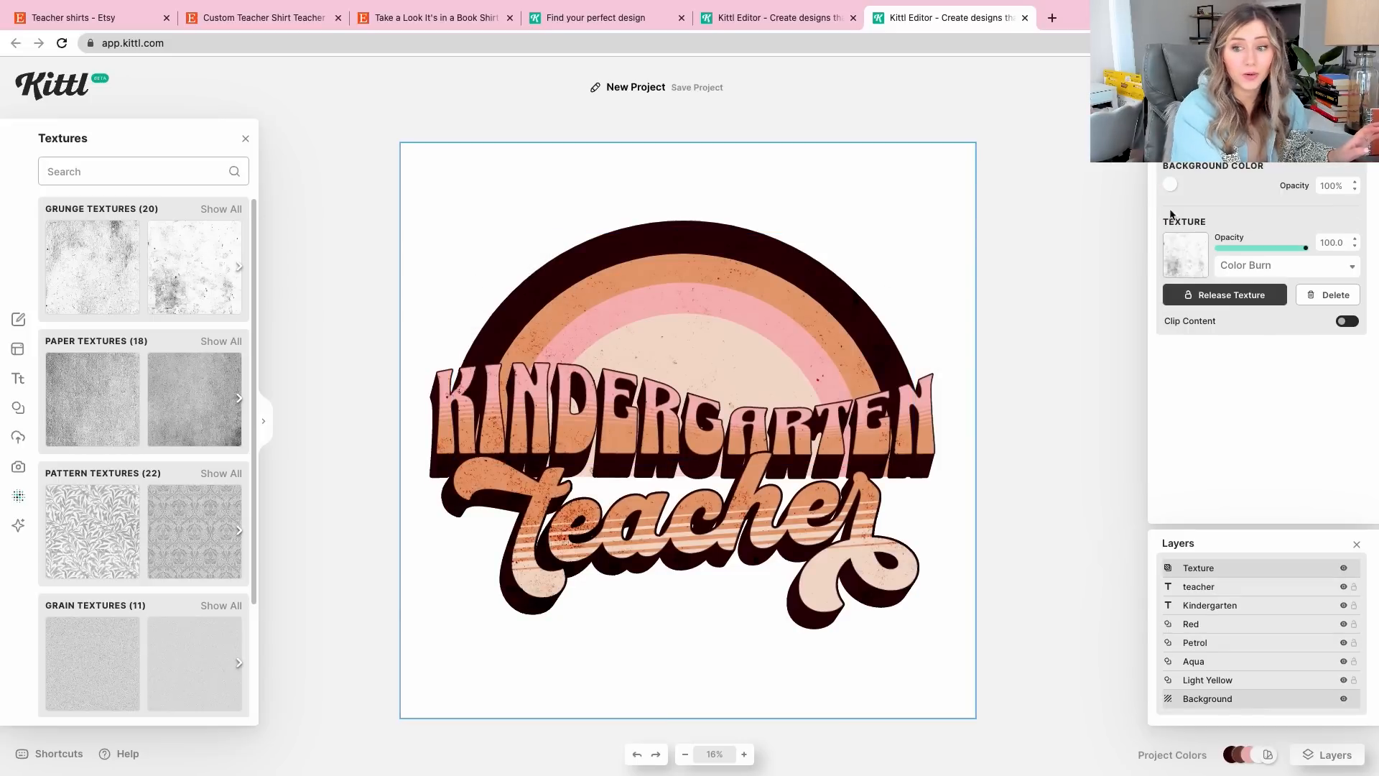
Try the Normal, Overlay, Soft Light and Alpha Mask blending modes on the texture and return it to Color Burn
click(1267, 263)
click(1256, 288)
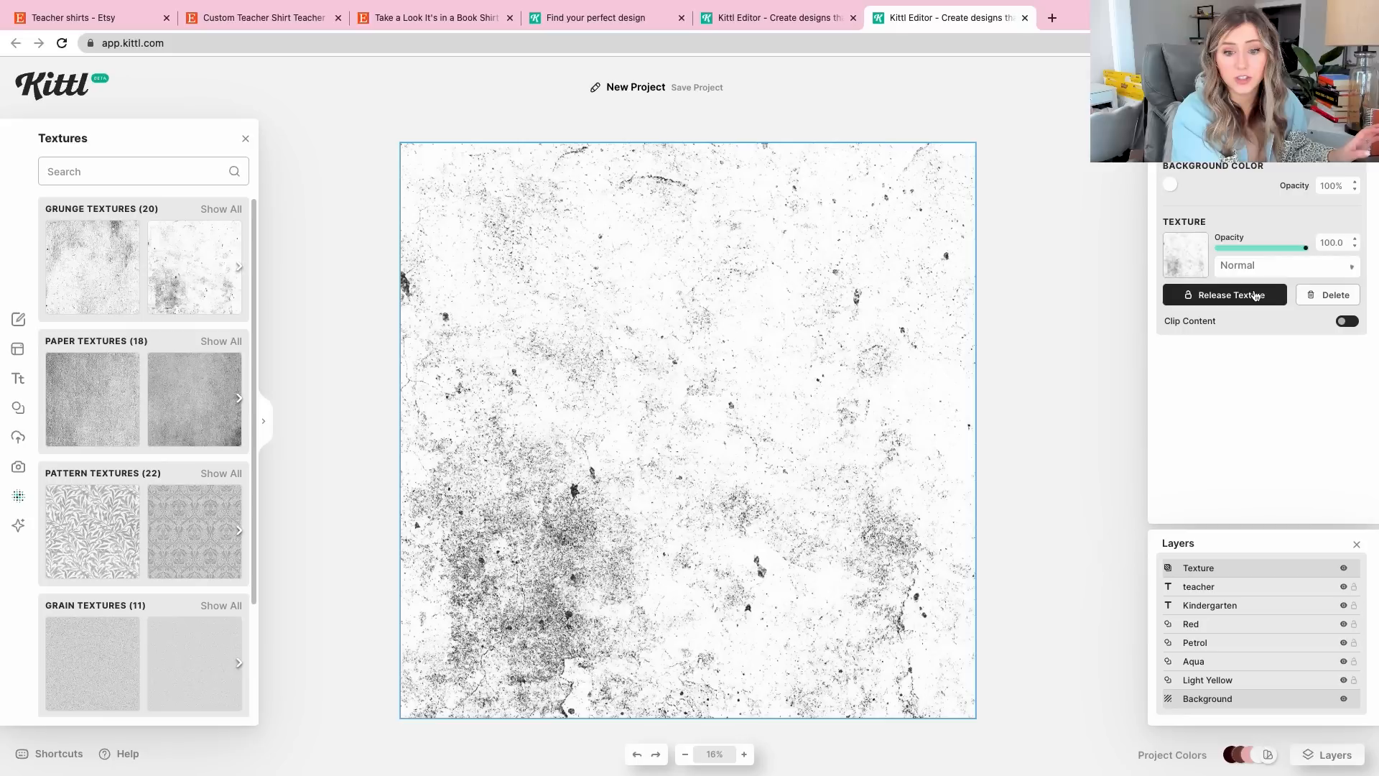
click(1278, 272)
click(1271, 317)
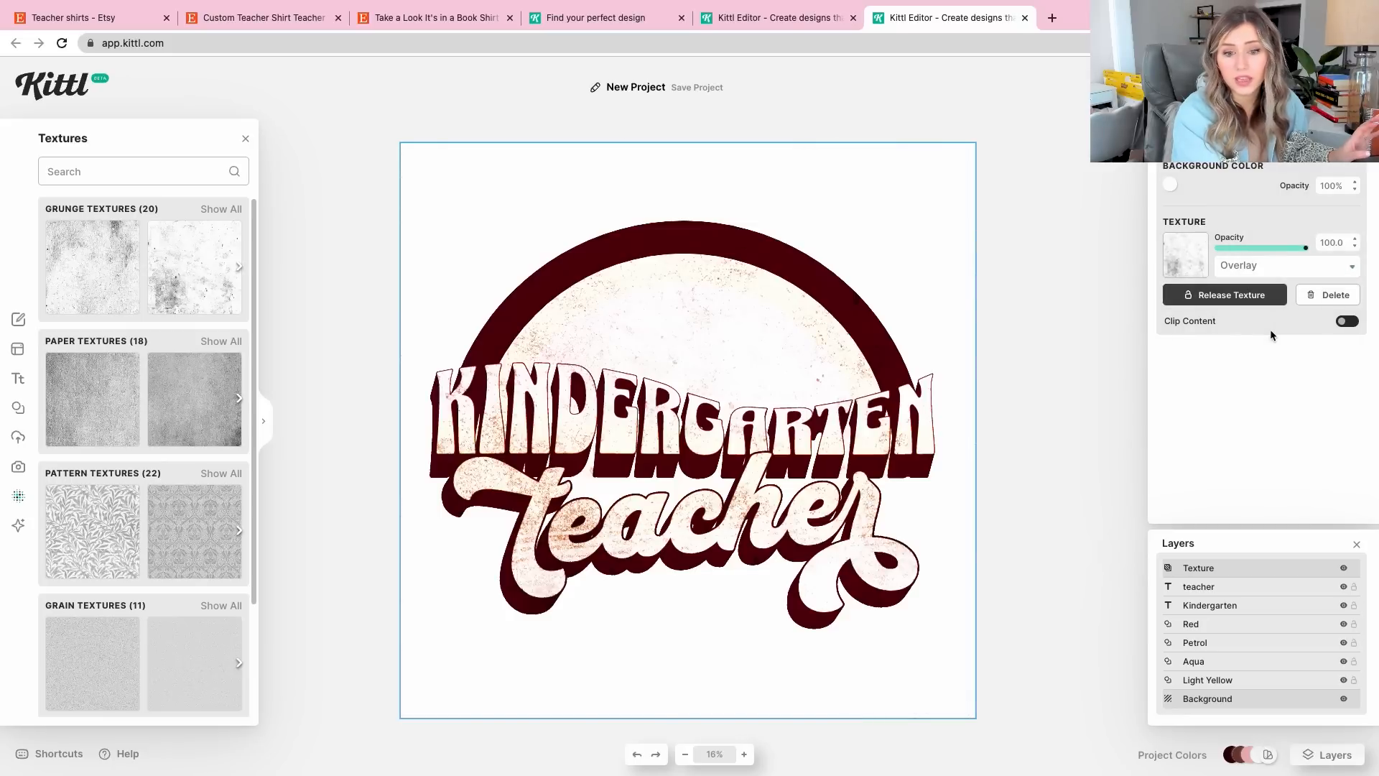
click(1272, 276)
click(1259, 346)
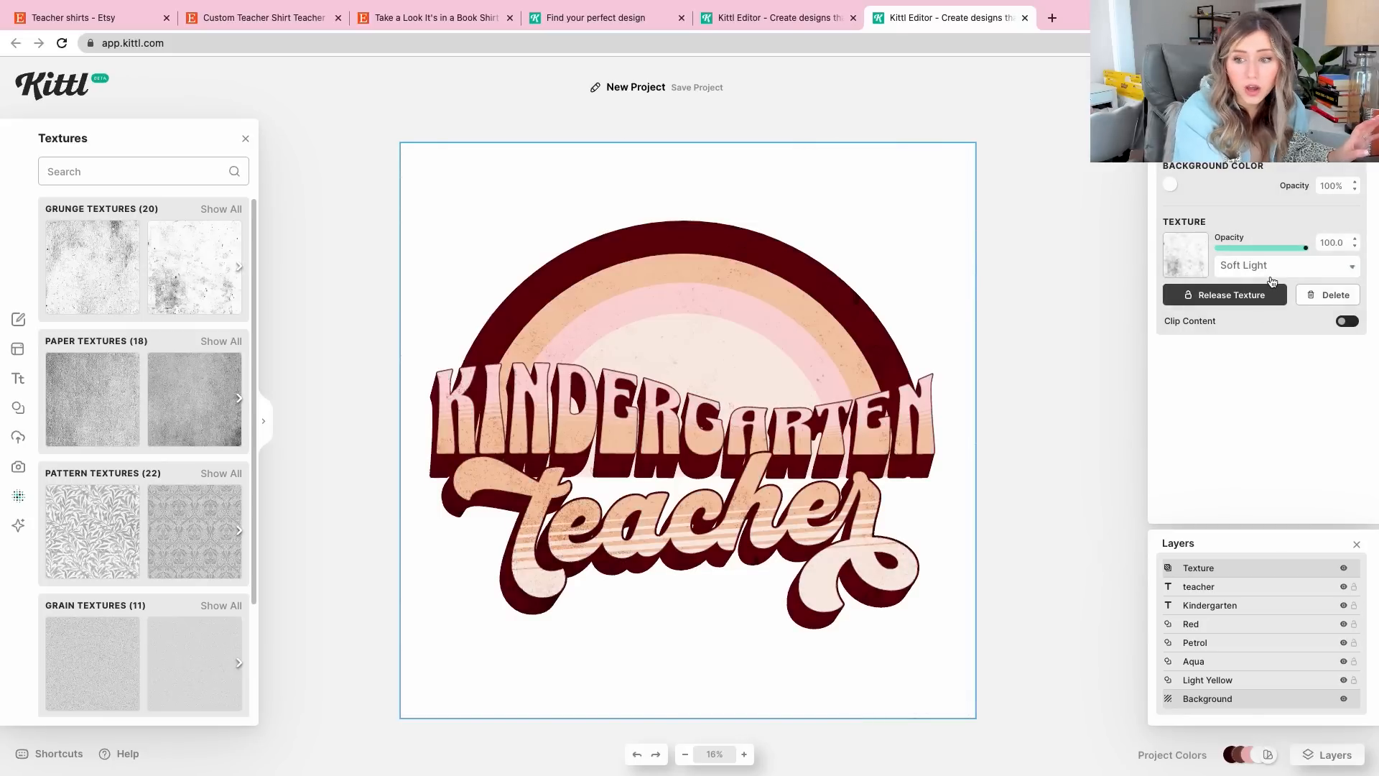
click(1276, 273)
click(1284, 361)
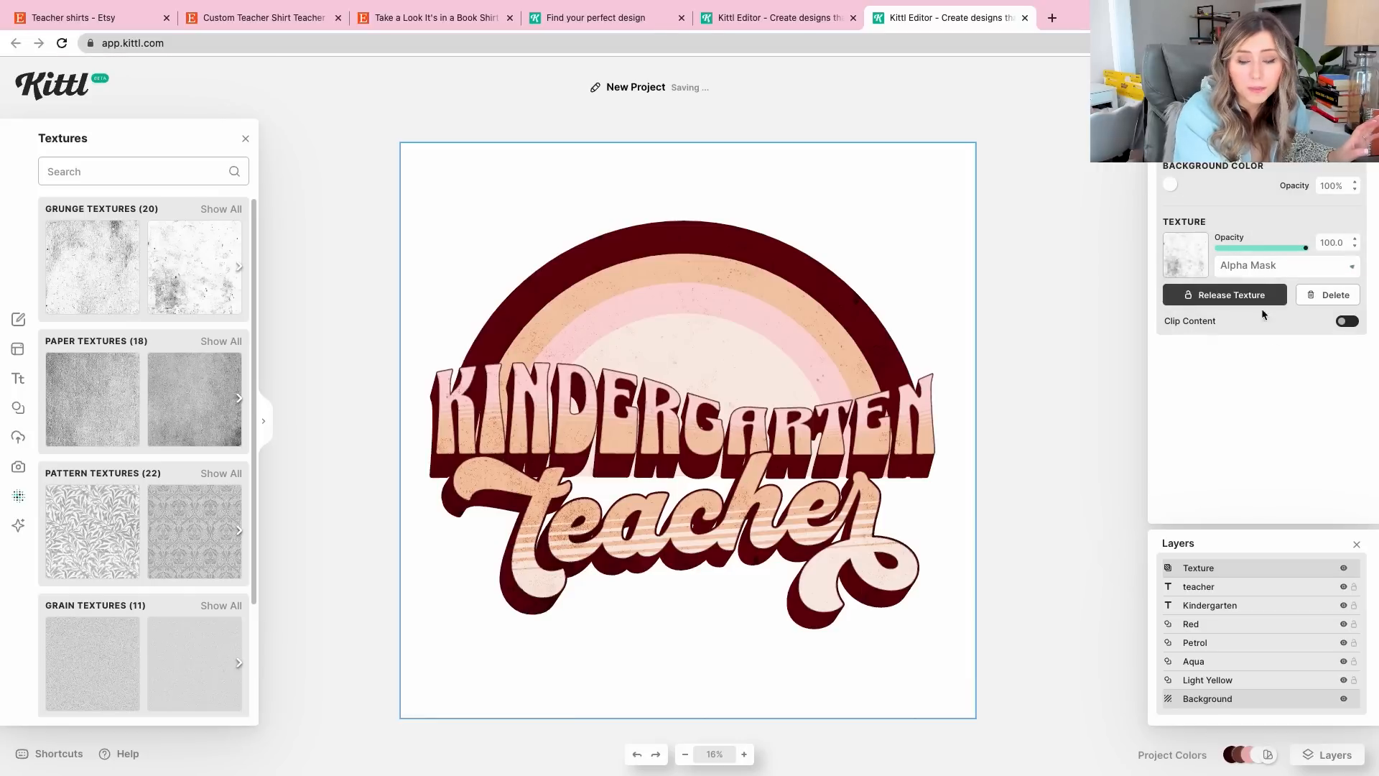
click(1271, 273)
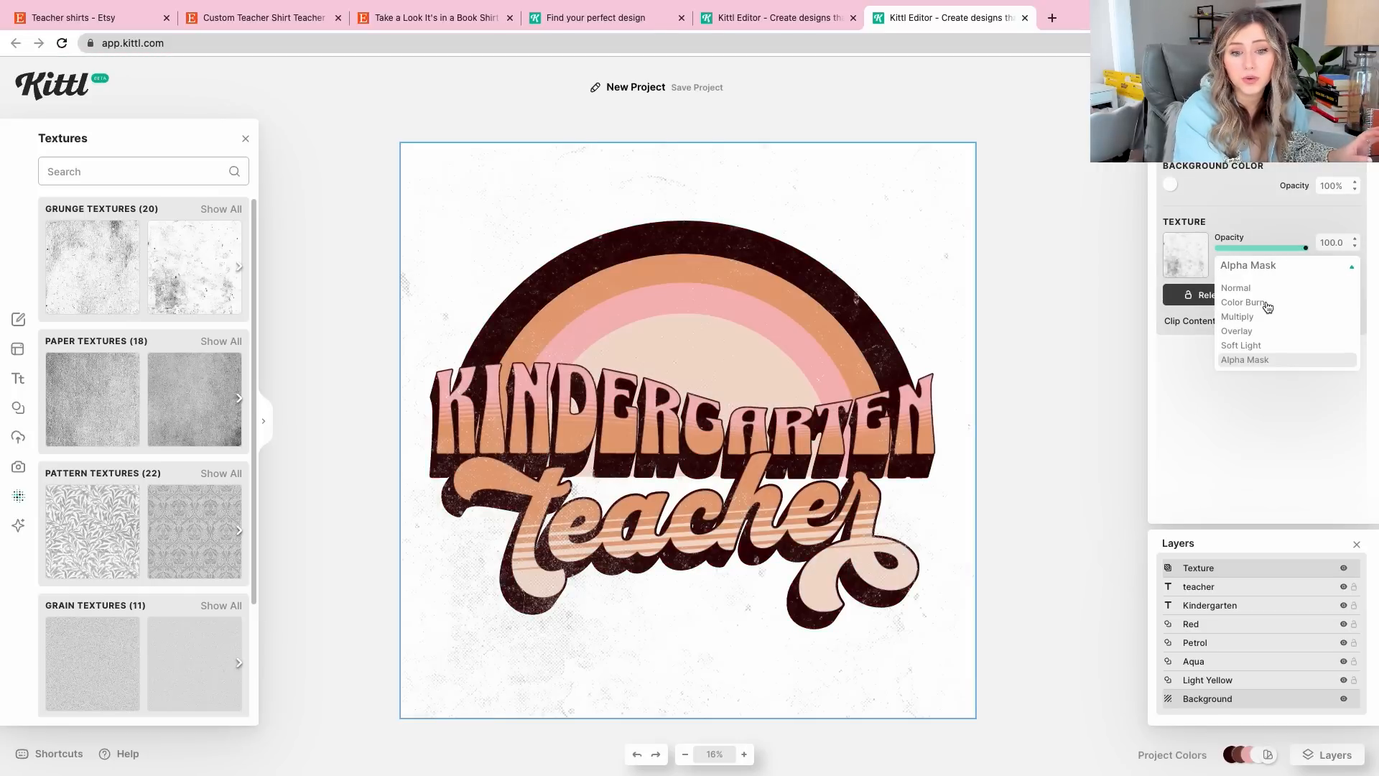
click(1250, 302)
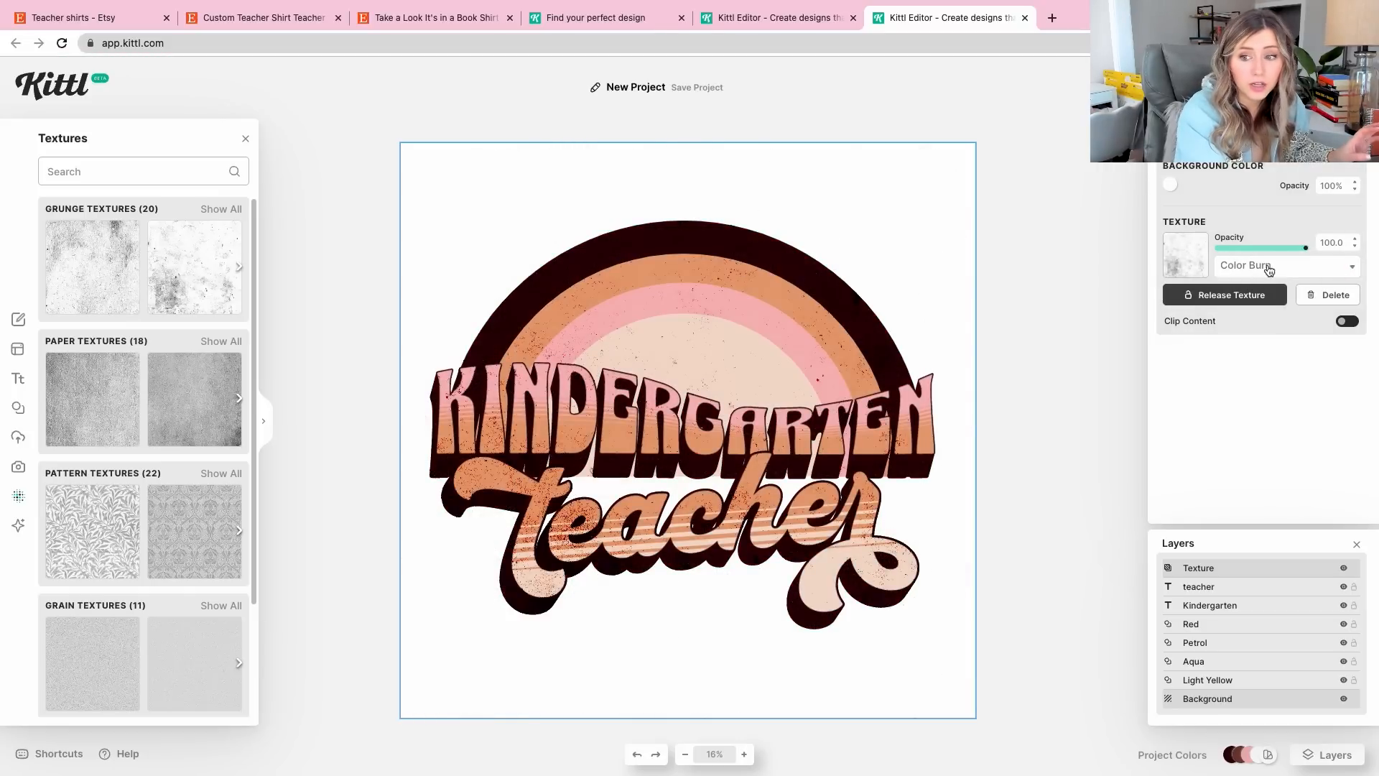
Set the texture's blending mode to Alpha Mask and enable Clip Content
click(1270, 269)
click(1267, 361)
click(1348, 322)
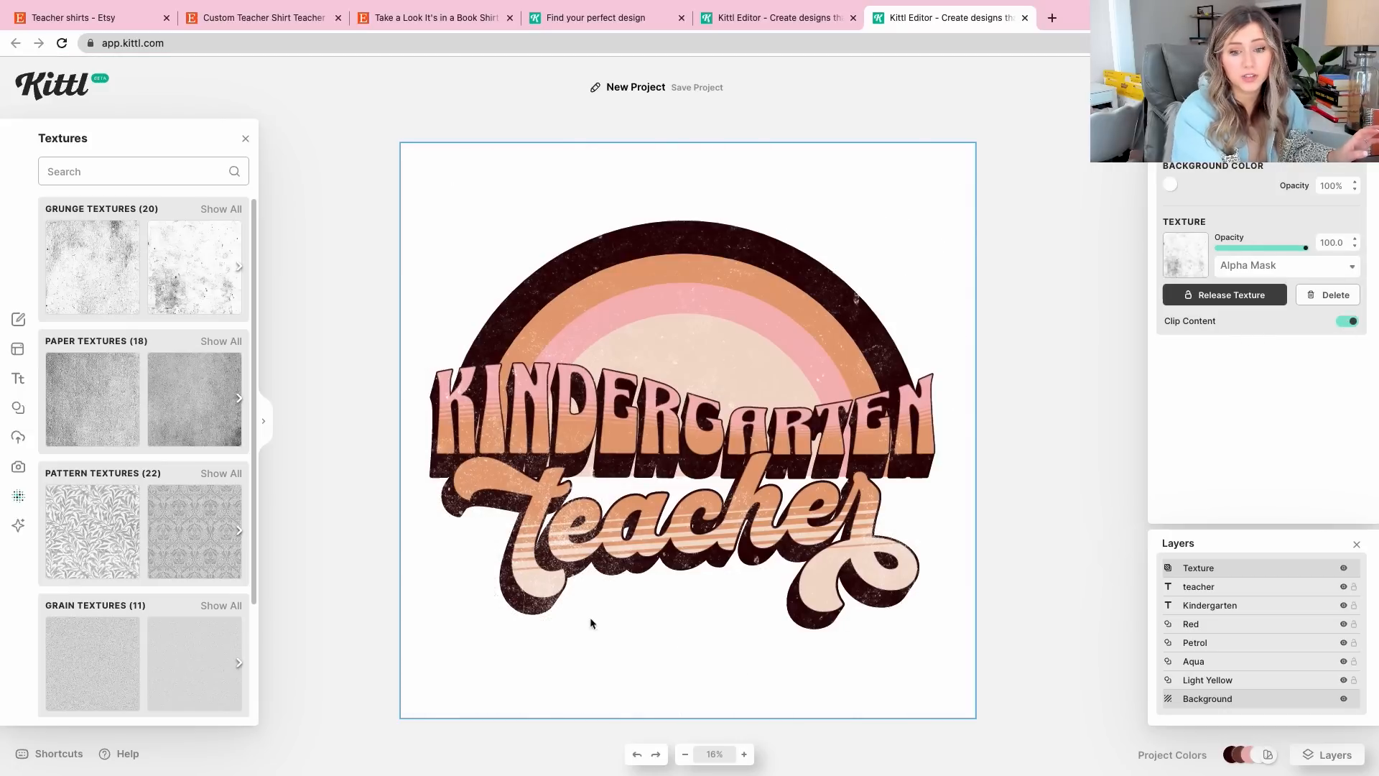
Export the design as a 5000 × 5000 px PNG with Remove Background and Optimize Quality enabled
click(1026, 338)
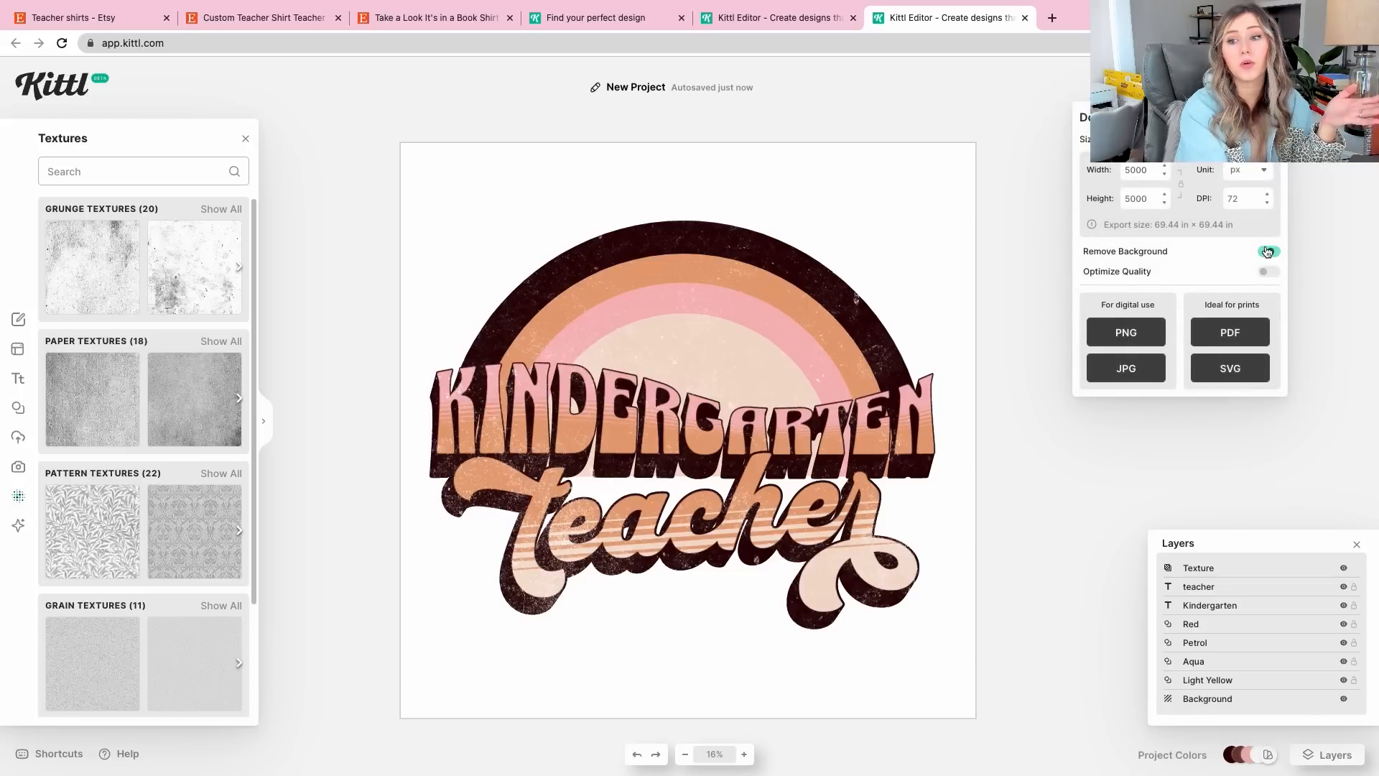
click(1144, 340)
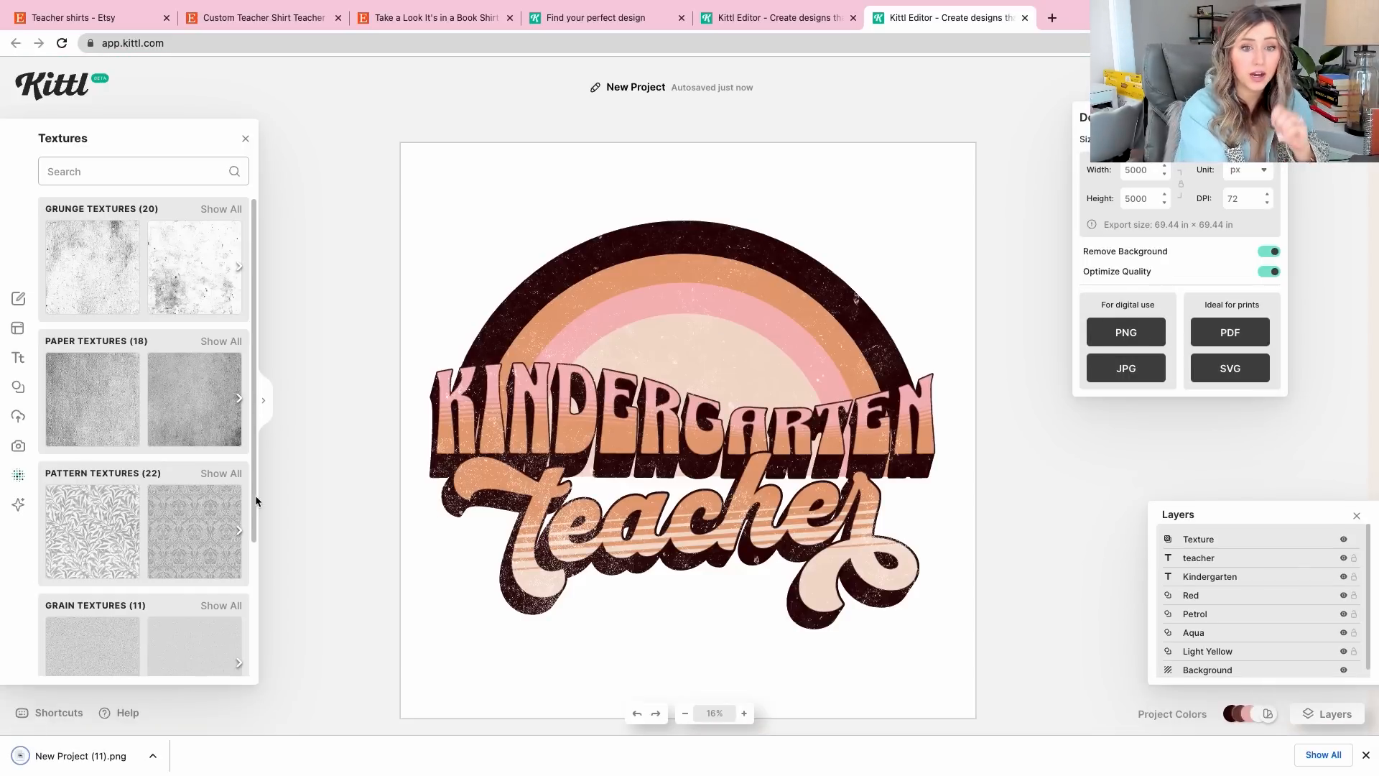
Rename the project "Kindergarten Teacher"
click(636, 87)
text(Kindergarten Teacher)
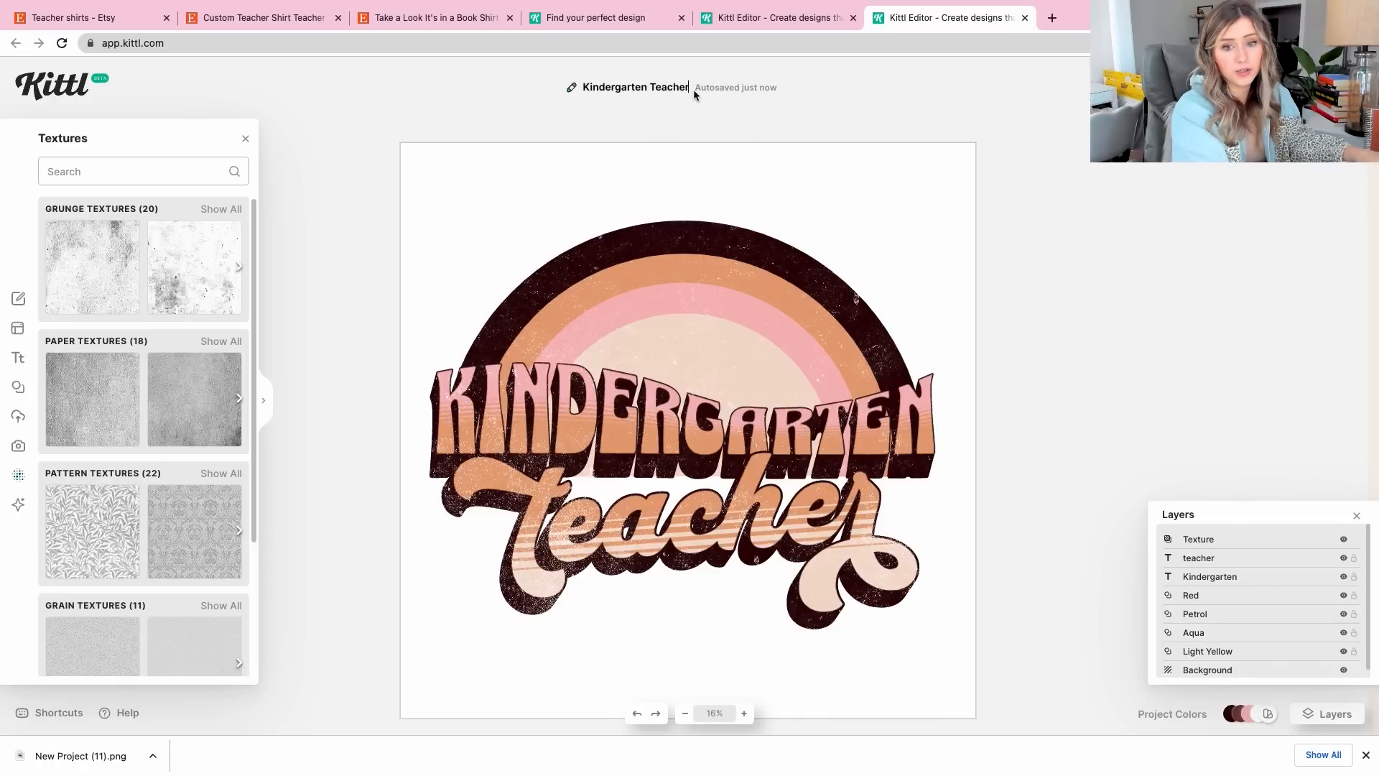
click(1054, 372)
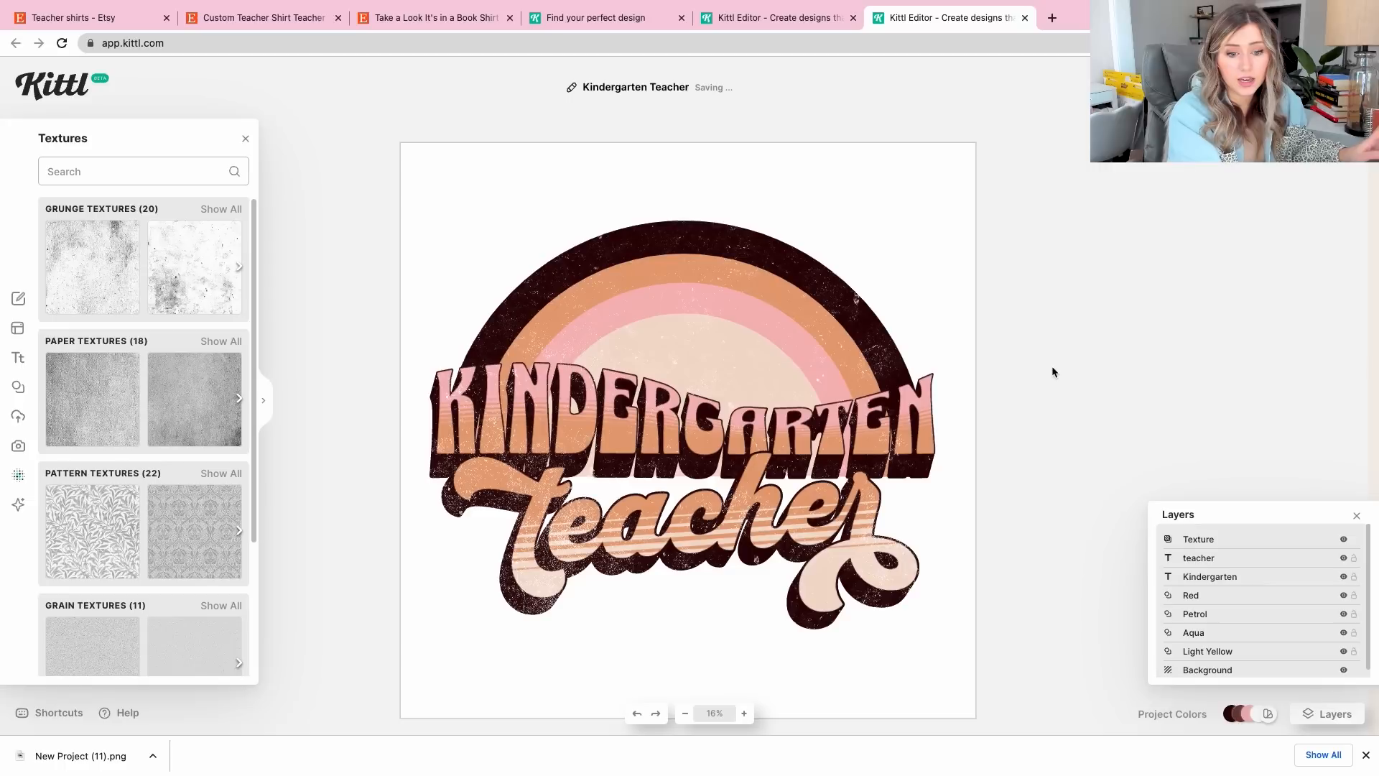
Release the grunge texture from the design and delete it
click(525, 474)
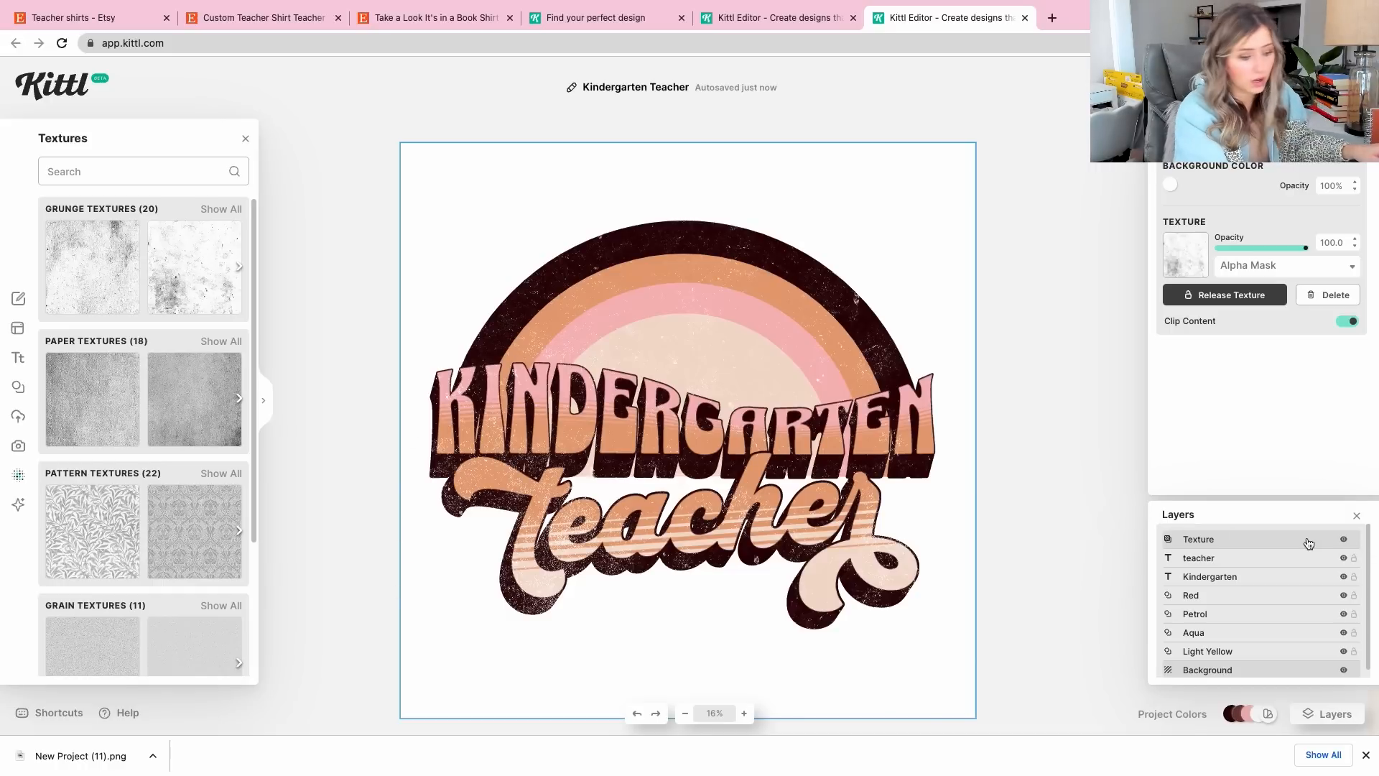
click(1309, 544)
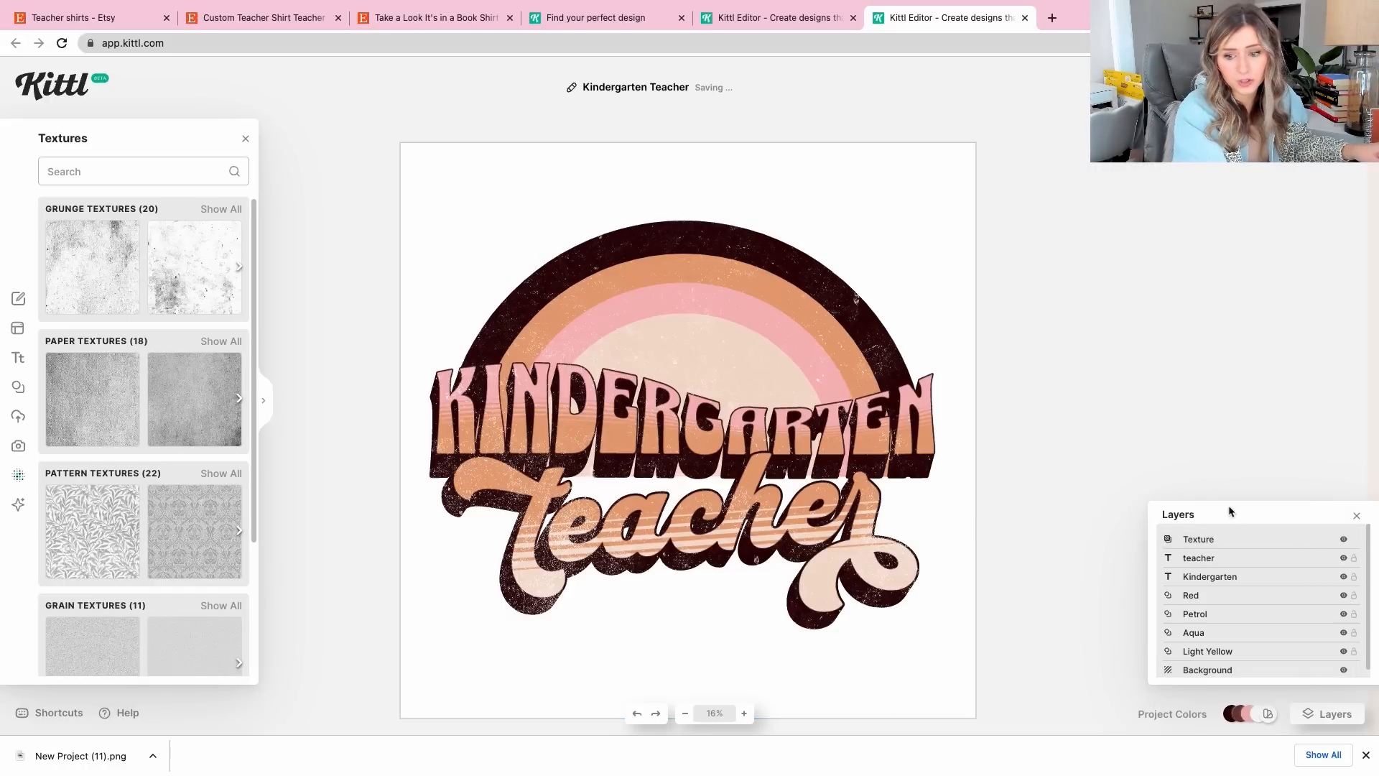
click(1219, 539)
right_click(1218, 541)
click(1299, 326)
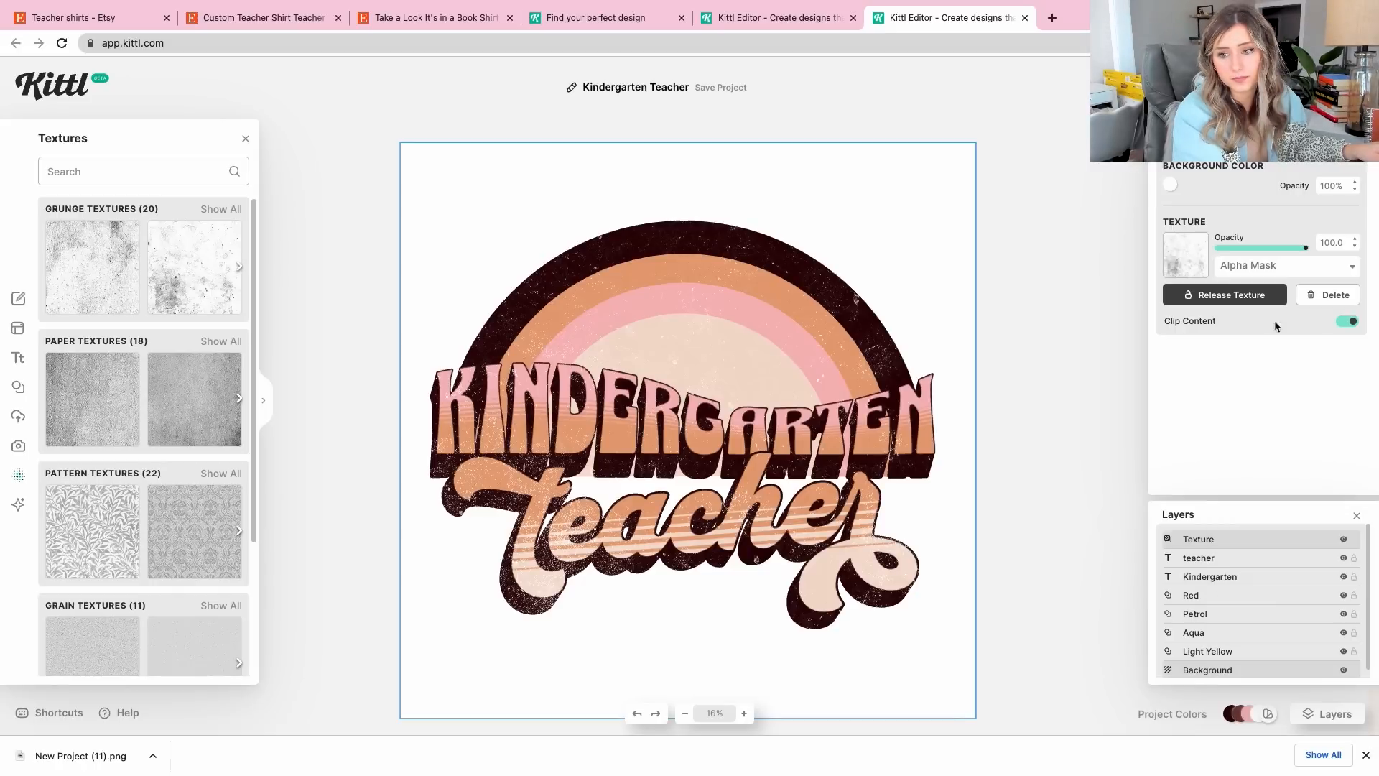
click(1246, 297)
key(Delete)
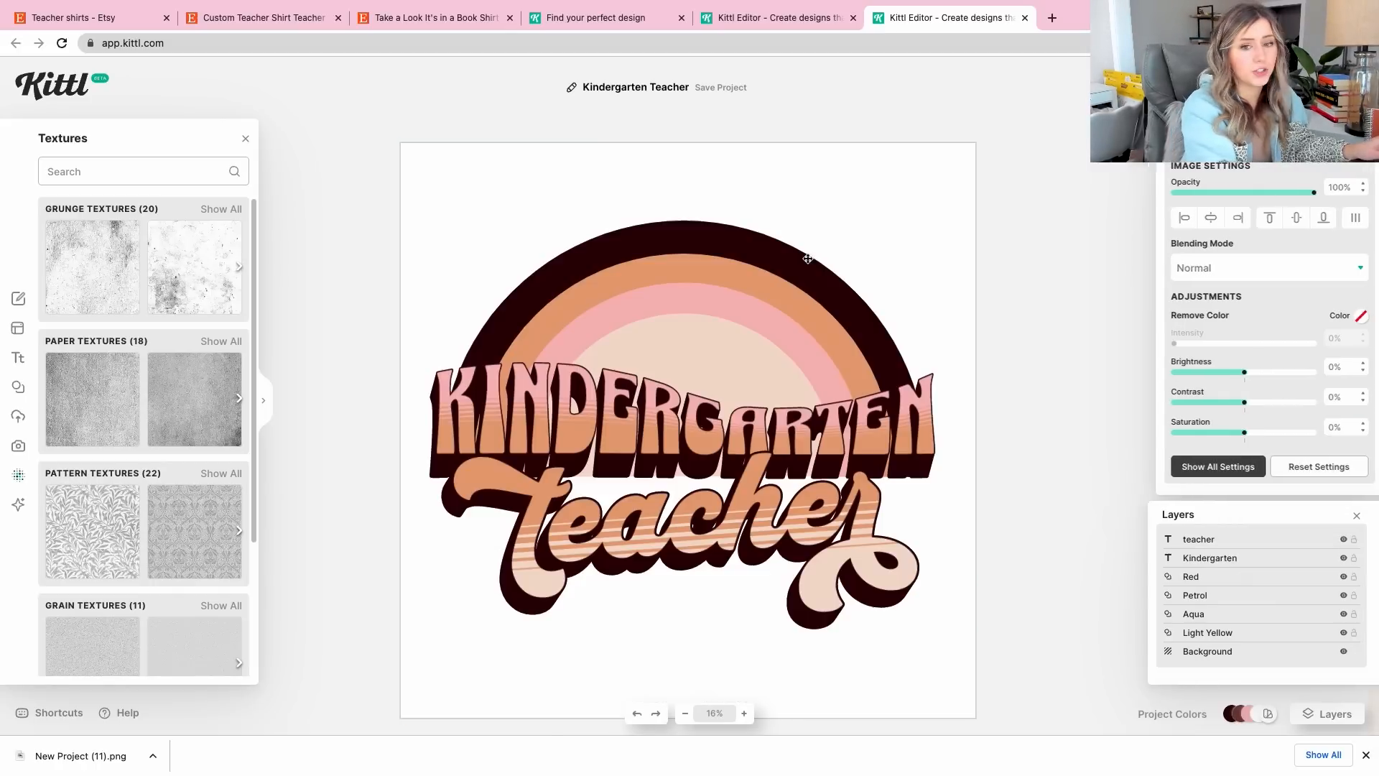
Try a heavily speckled dark grunge texture on the design and remove it
click(239, 267)
click(240, 269)
click(240, 270)
click(173, 256)
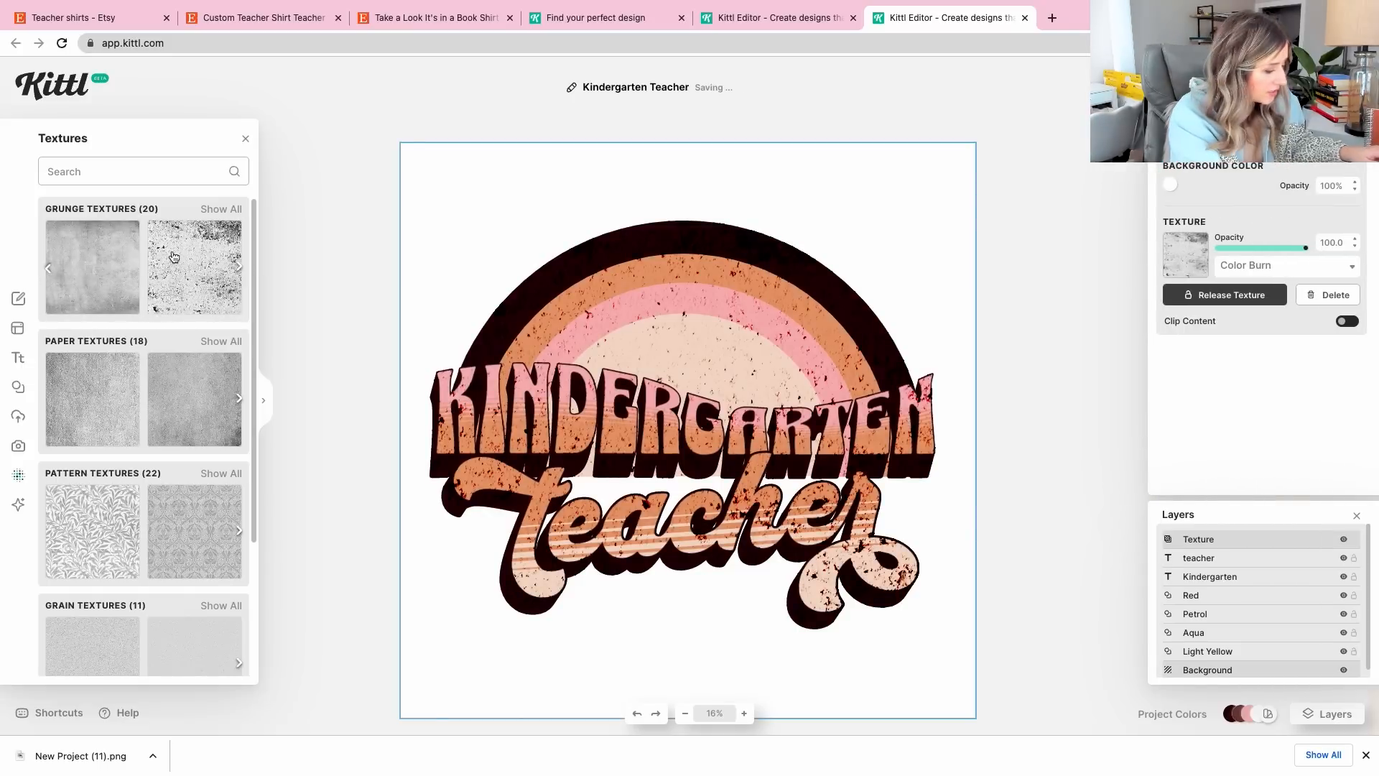
key(Delete)
Browse the full set of grunge textures, try the scratched one on the design and undo it
click(230, 211)
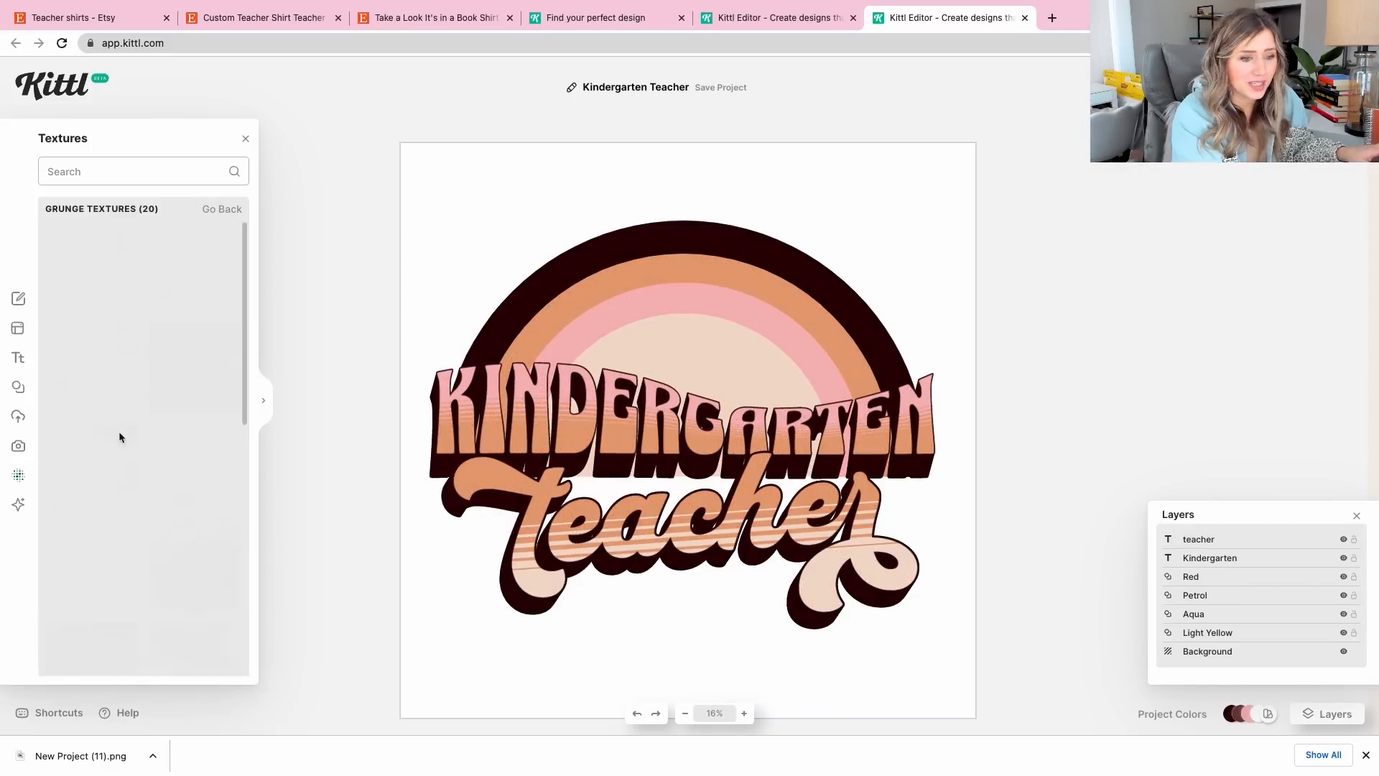
scroll(182, 445, down, 5)
scroll(181, 445, down, 4)
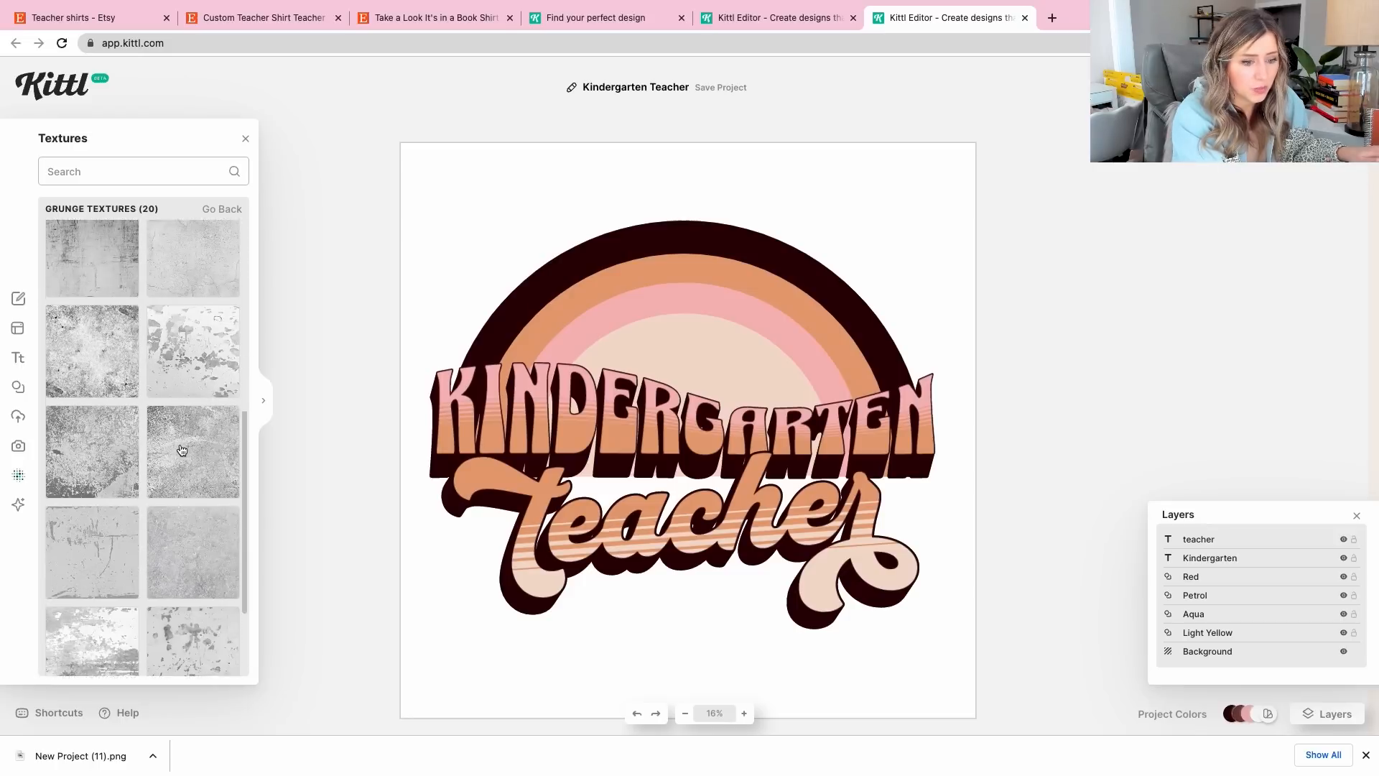
click(79, 452)
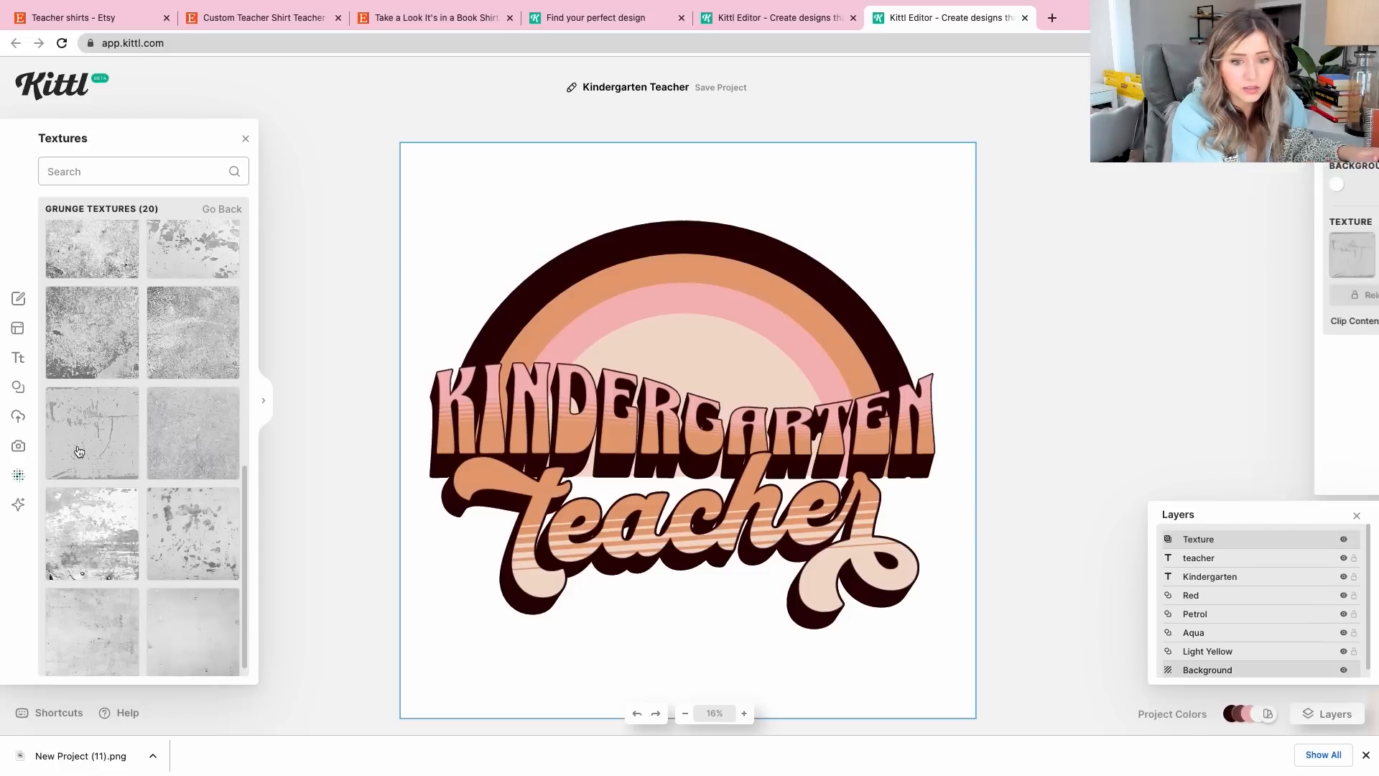
key(super+z)
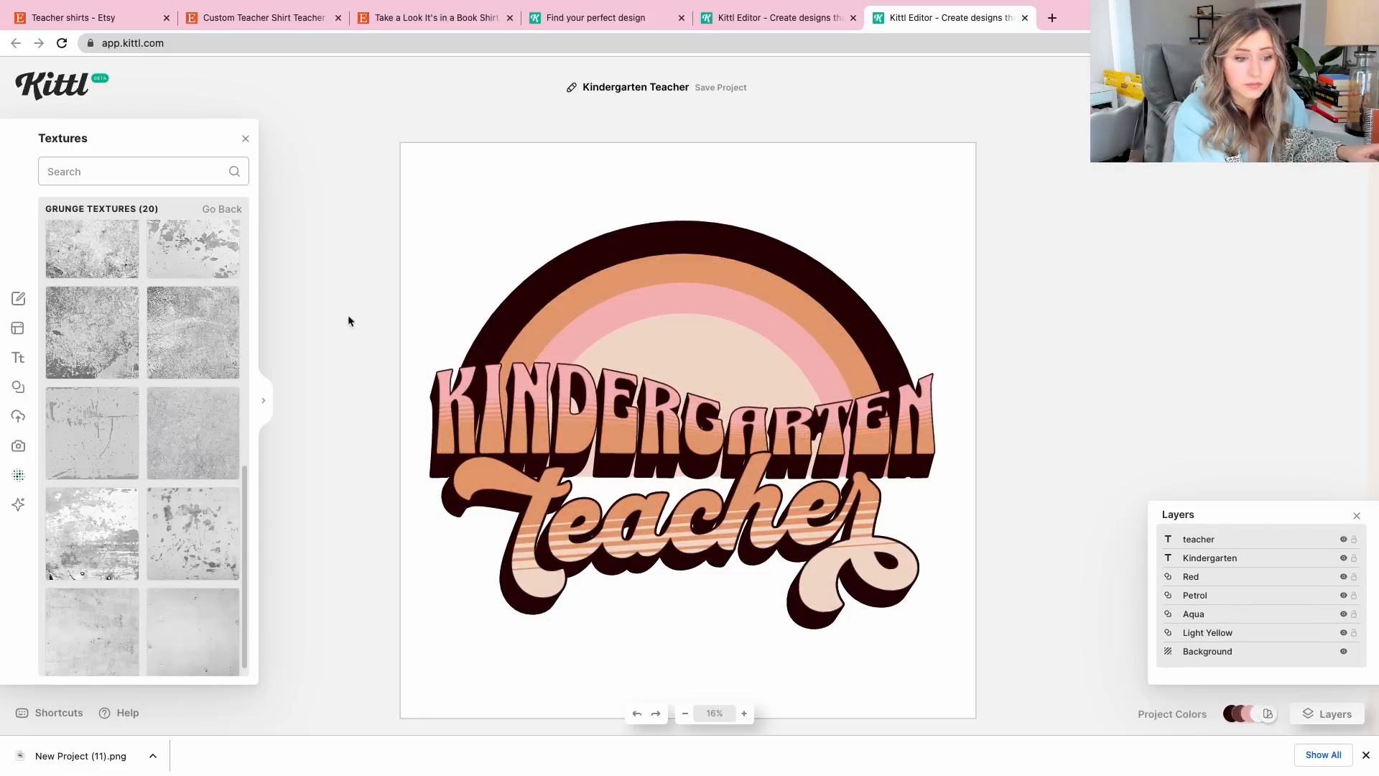
Apply the first grunge texture in the set with Clip Content enabled and the Alpha Mask blending mode
scroll(92, 283, up, 8)
click(92, 283)
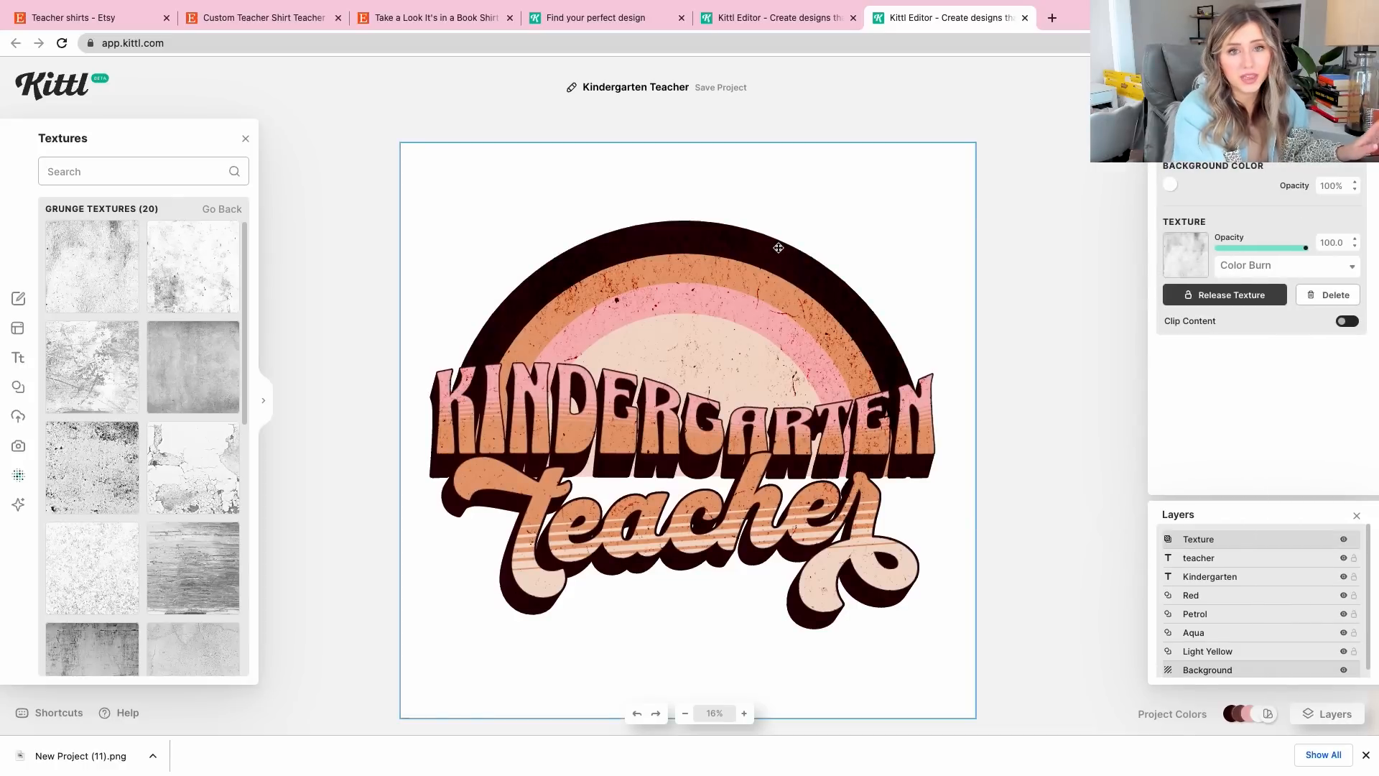
click(1351, 322)
click(1285, 268)
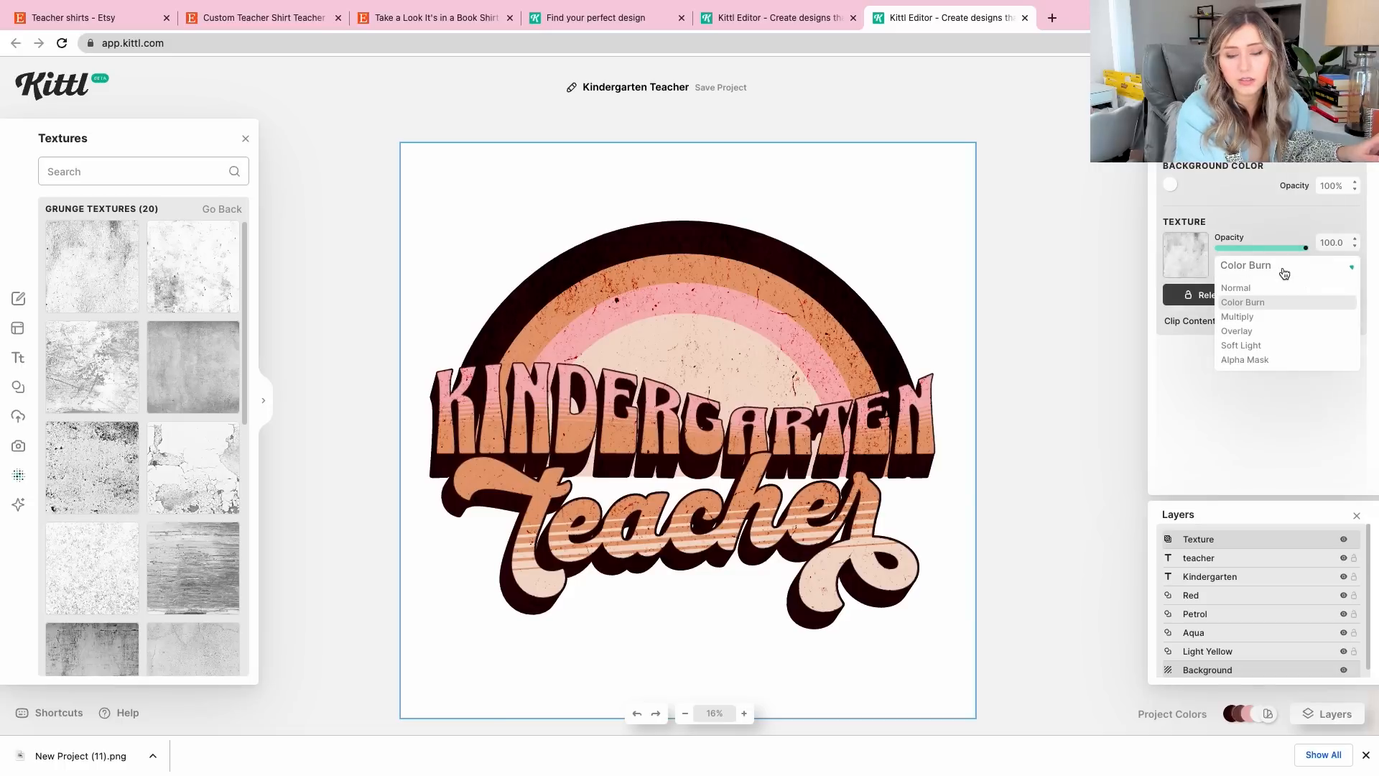
click(1266, 360)
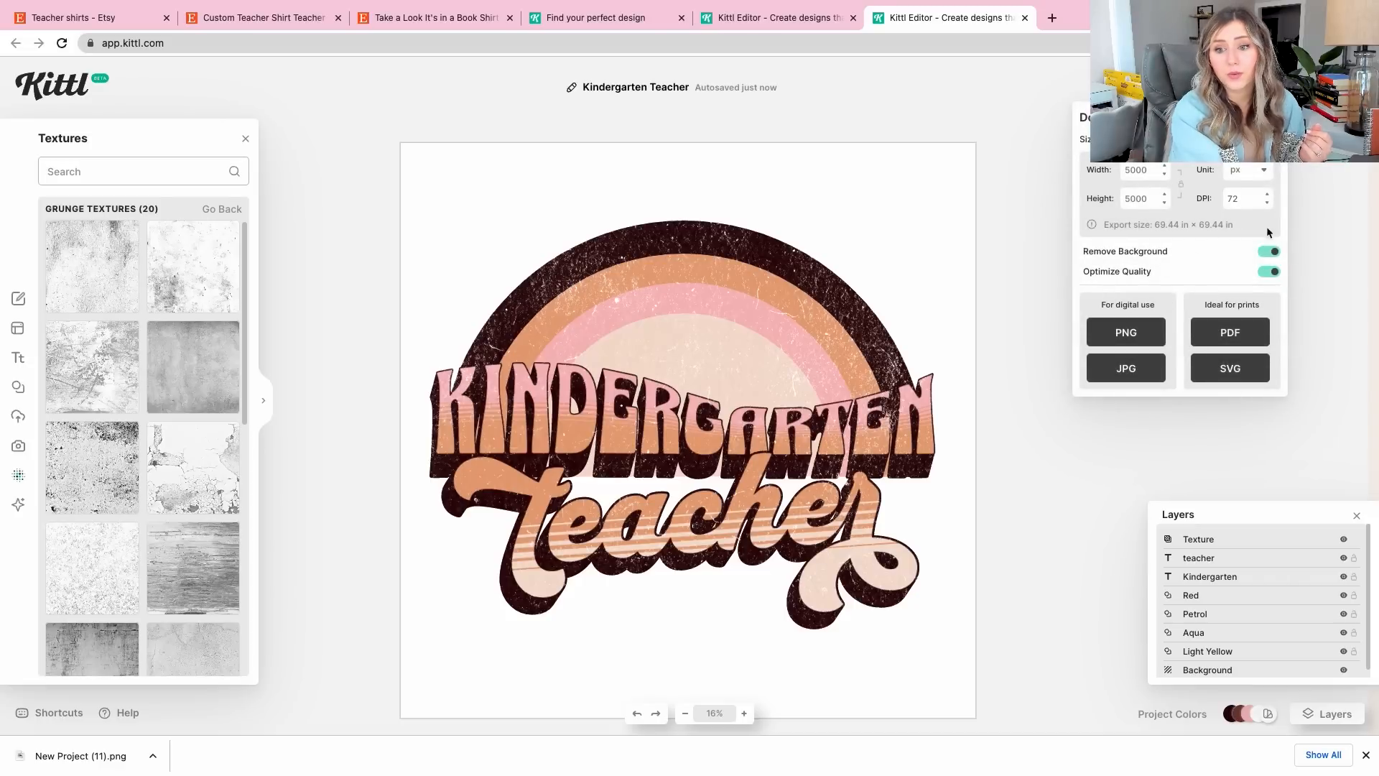
Export the retextured design as a 5000 × 5000 px PNG with the background removed and quality optimized
click(1110, 329)
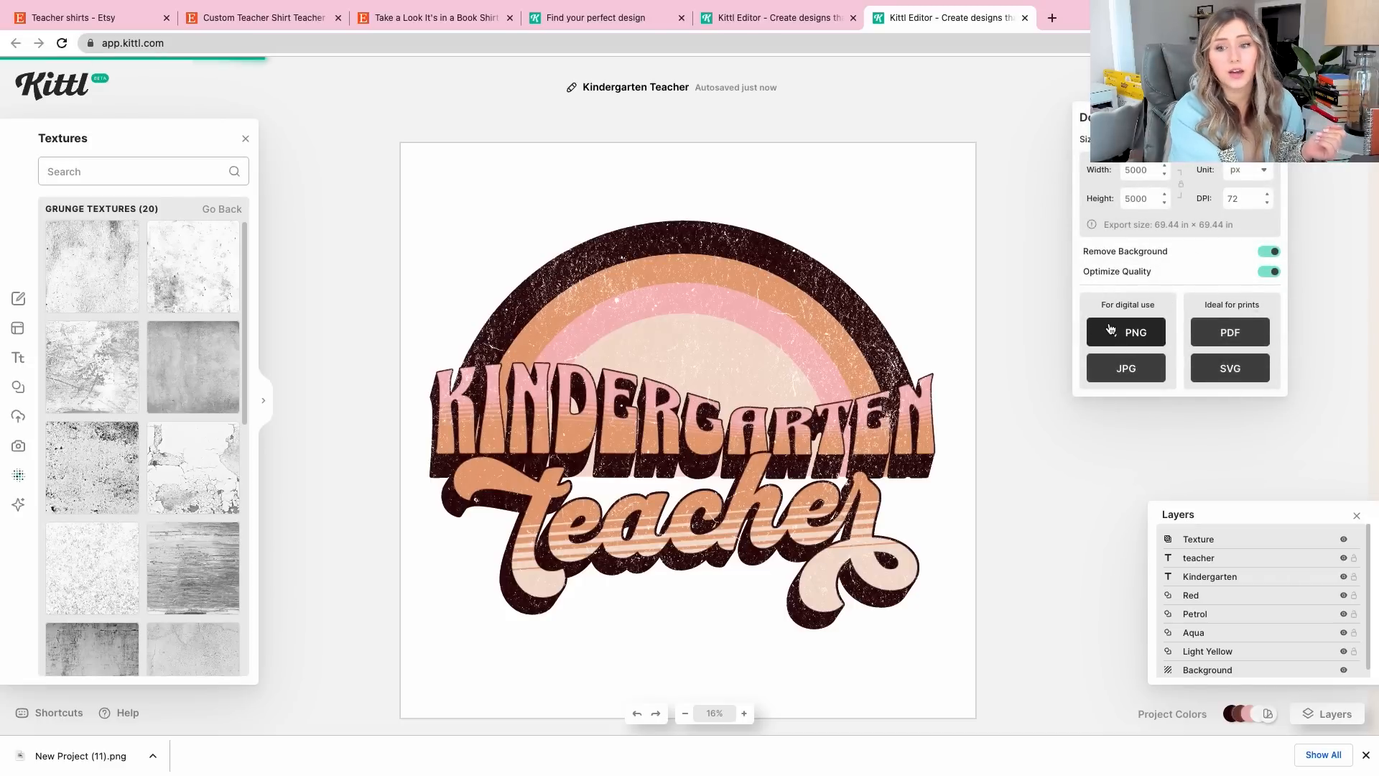